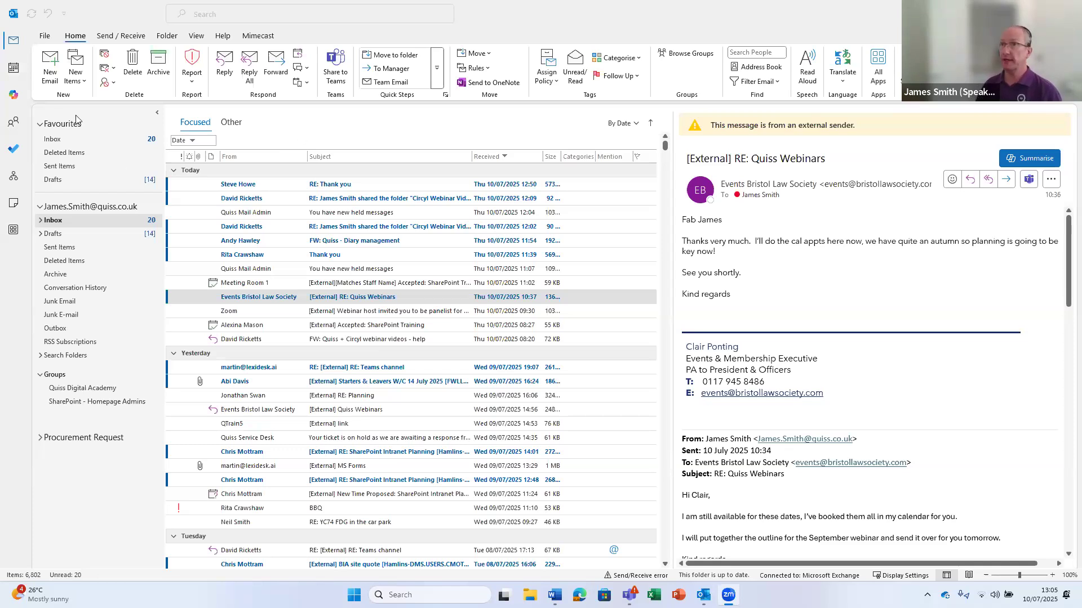
Start a new email and generate five sample paragraphs in its body with =rand()
left_click(51, 65)
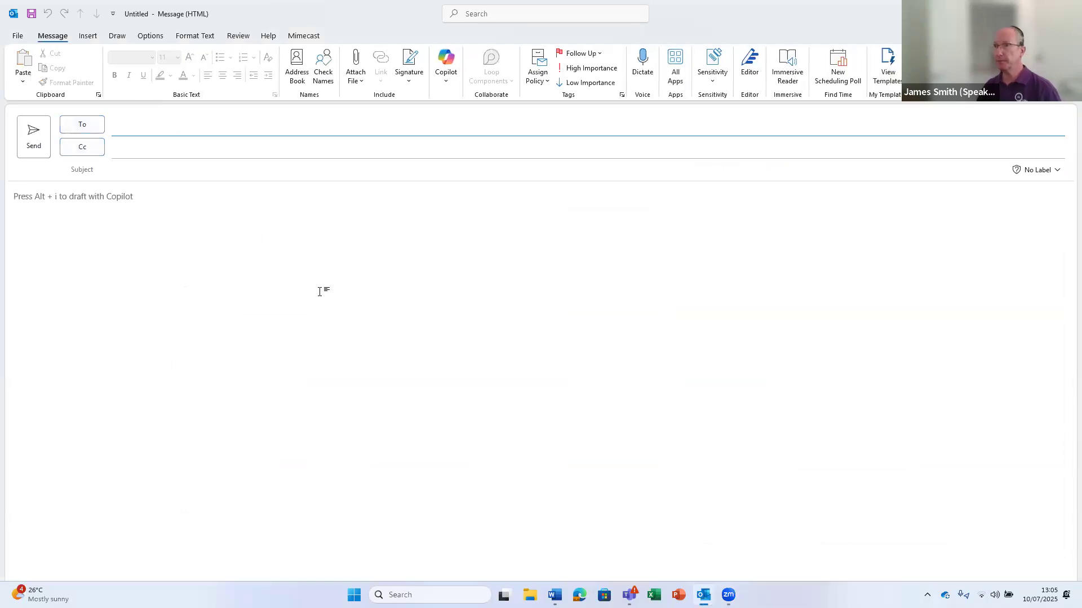
left_click(161, 209)
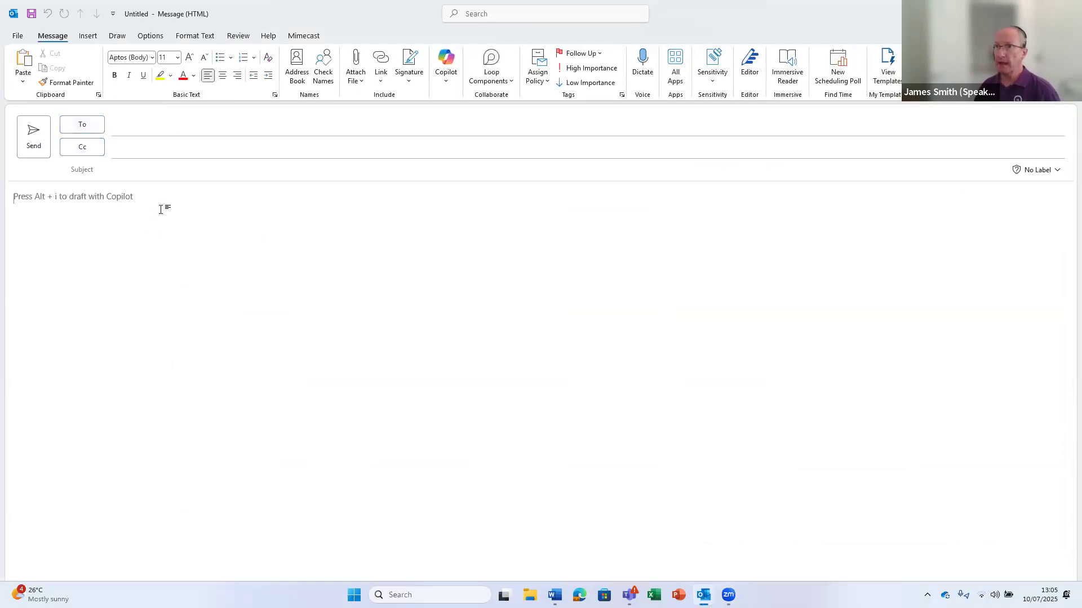
type("=")
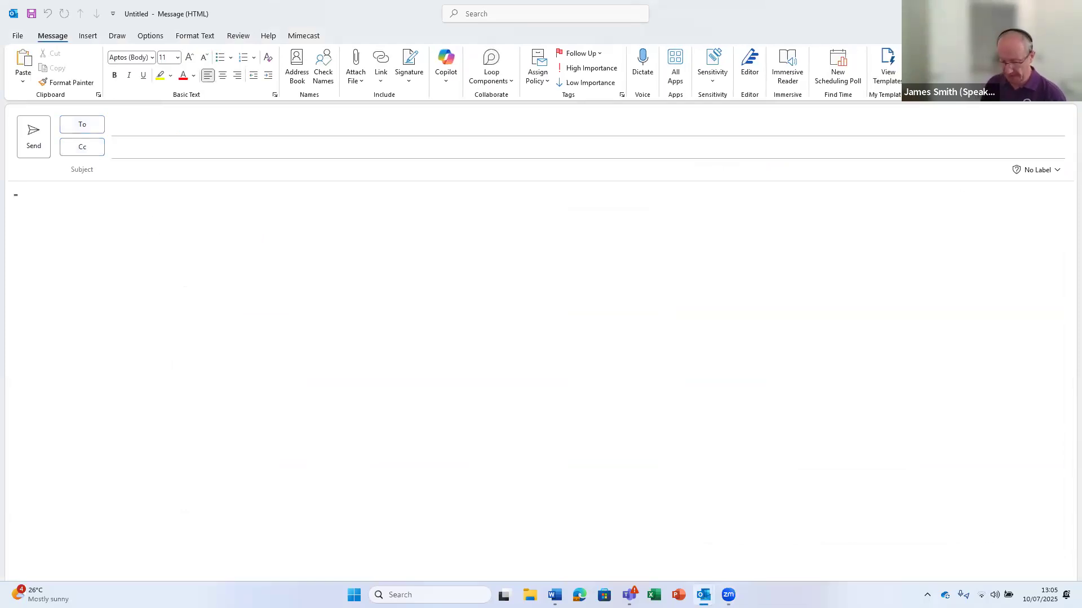
type("rand()")
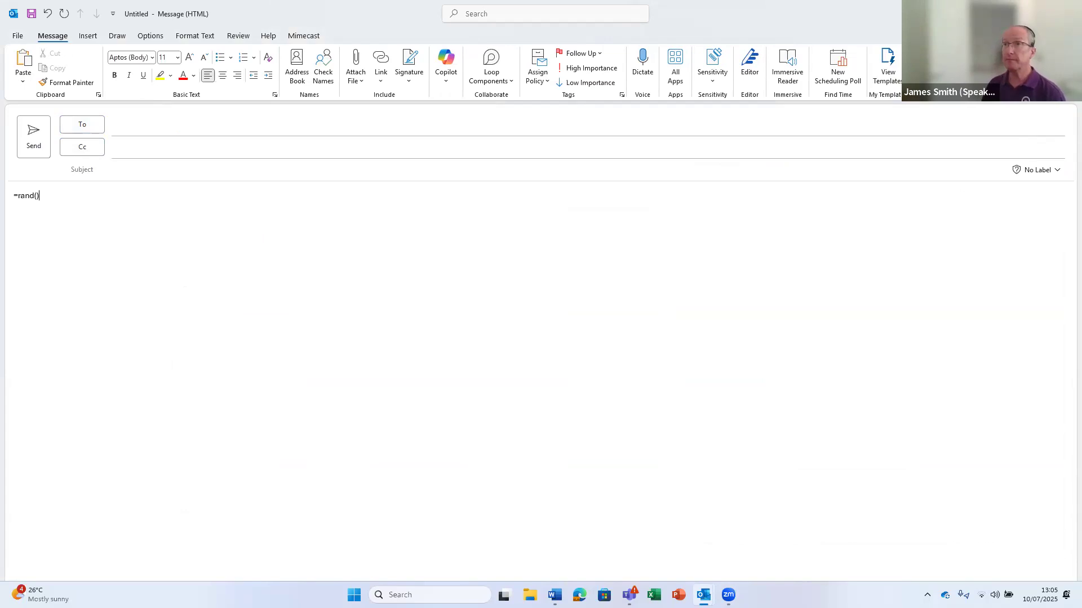
key("Return")
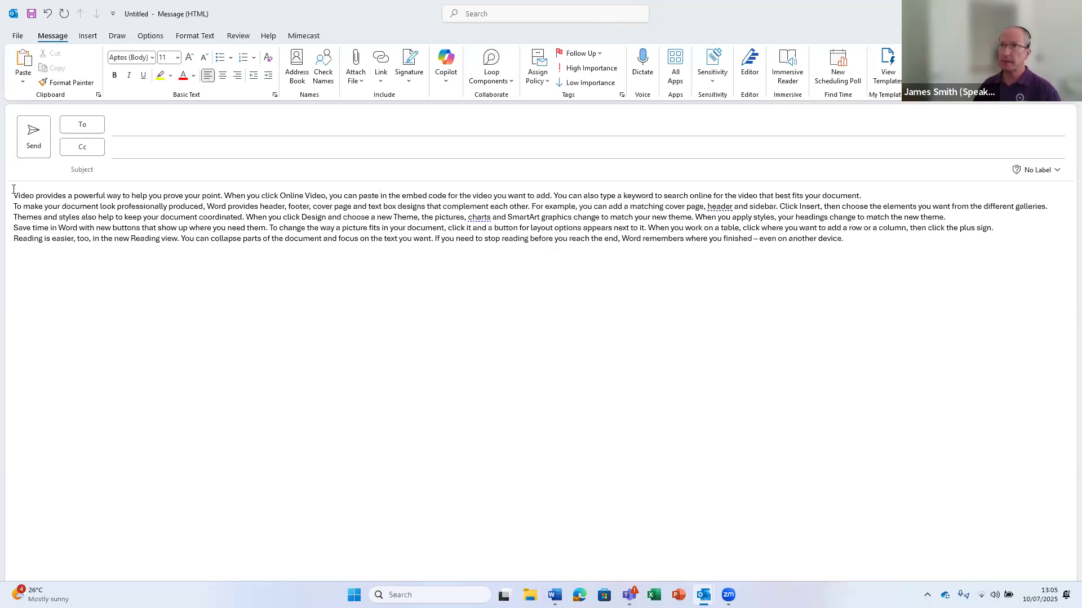
Select all five sample paragraphs in the body and show the Insert ribbon options
left_click_drag(14, 195, 859, 246)
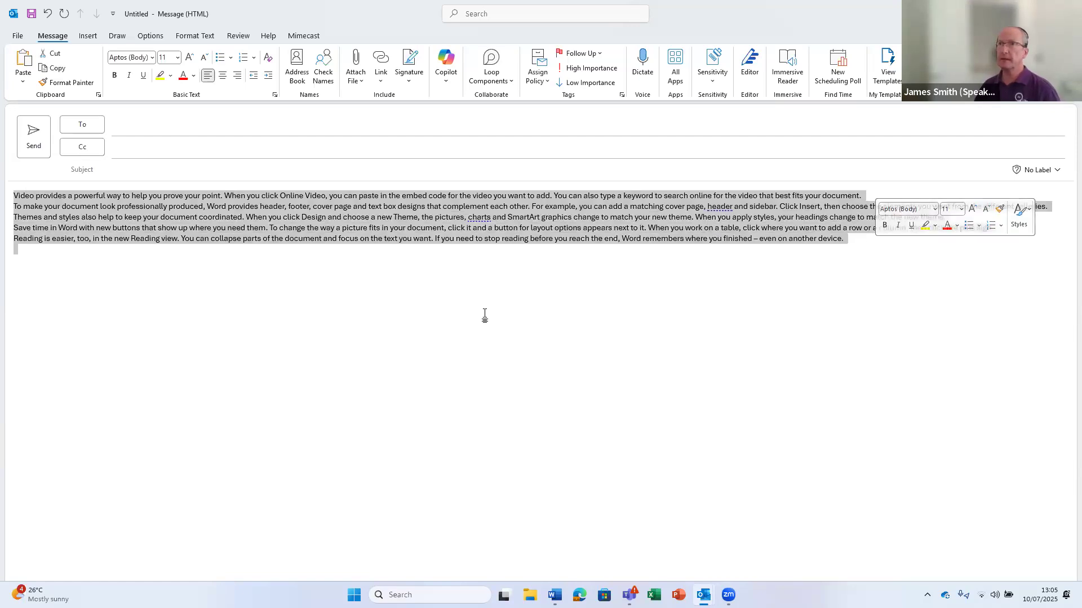
left_click(88, 36)
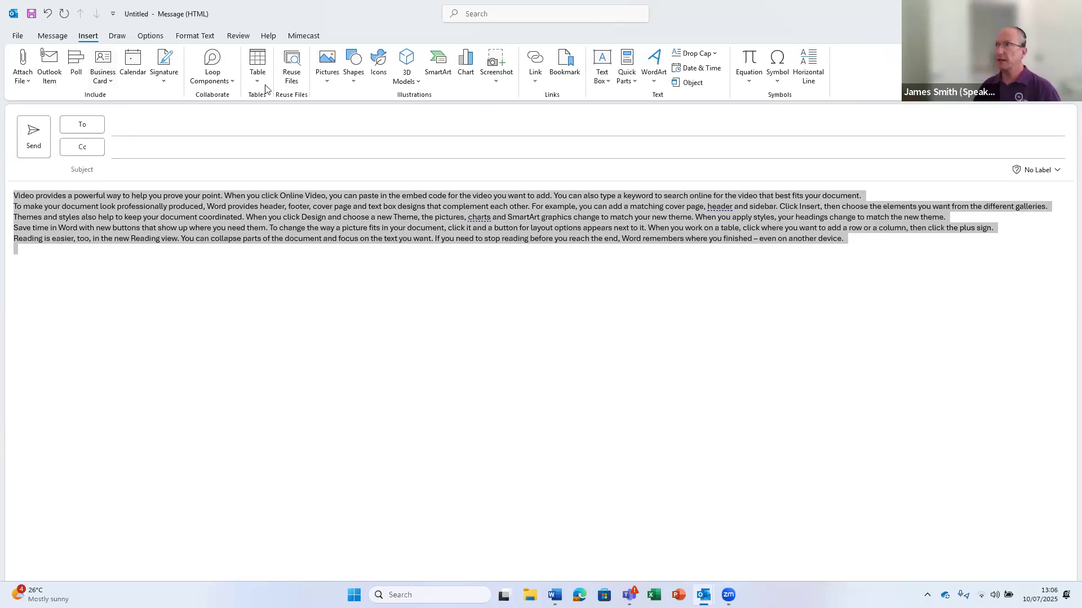
Use Quick Parts > AutoText > Save Selection to AutoText Gallery for the selected text
left_click(630, 83)
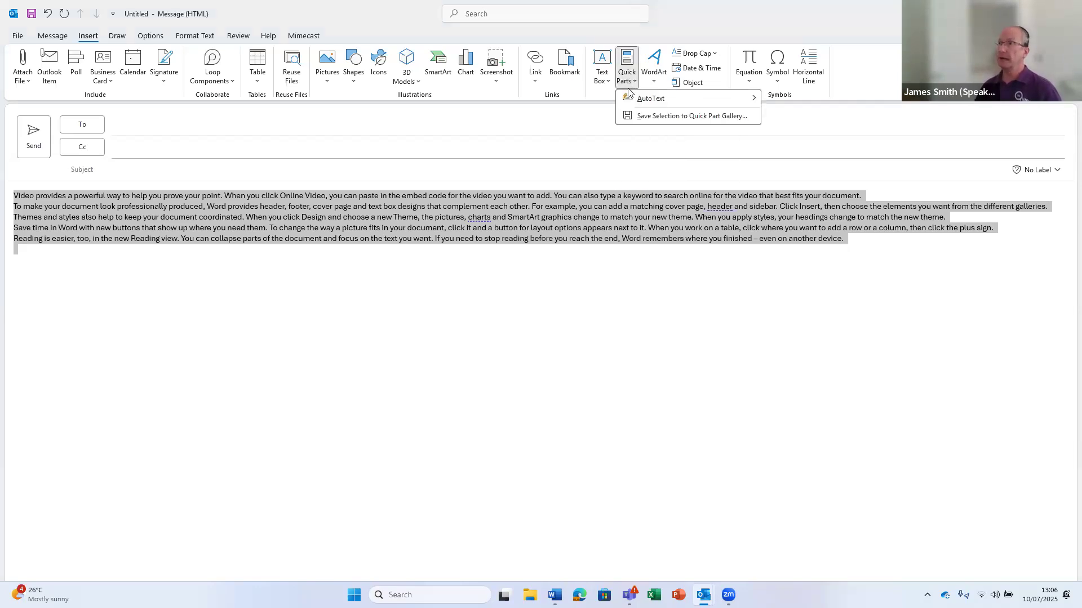
mouse_move(630, 100)
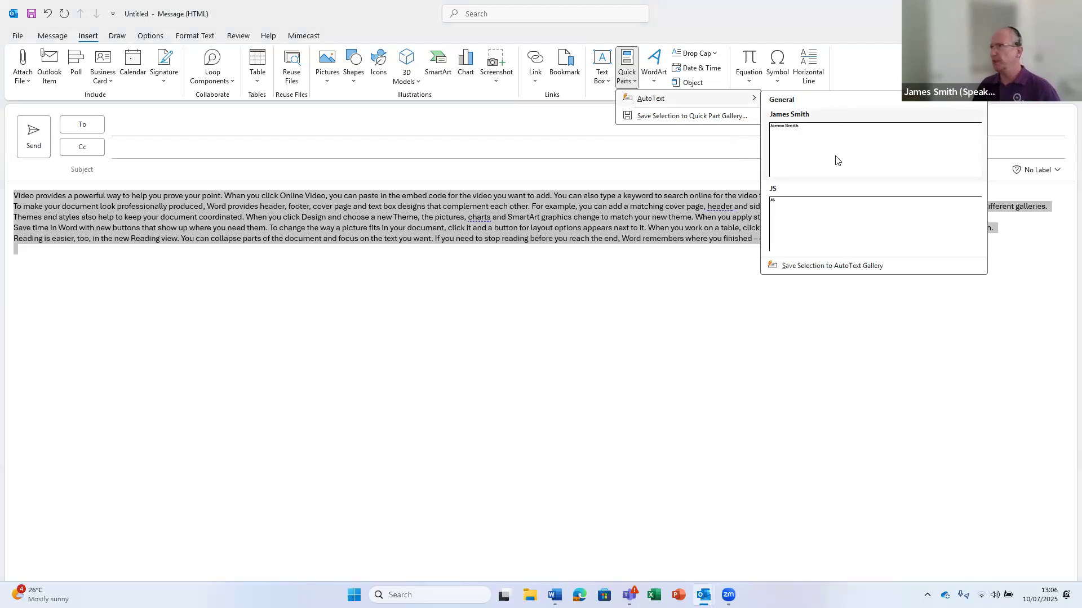
left_click(813, 269)
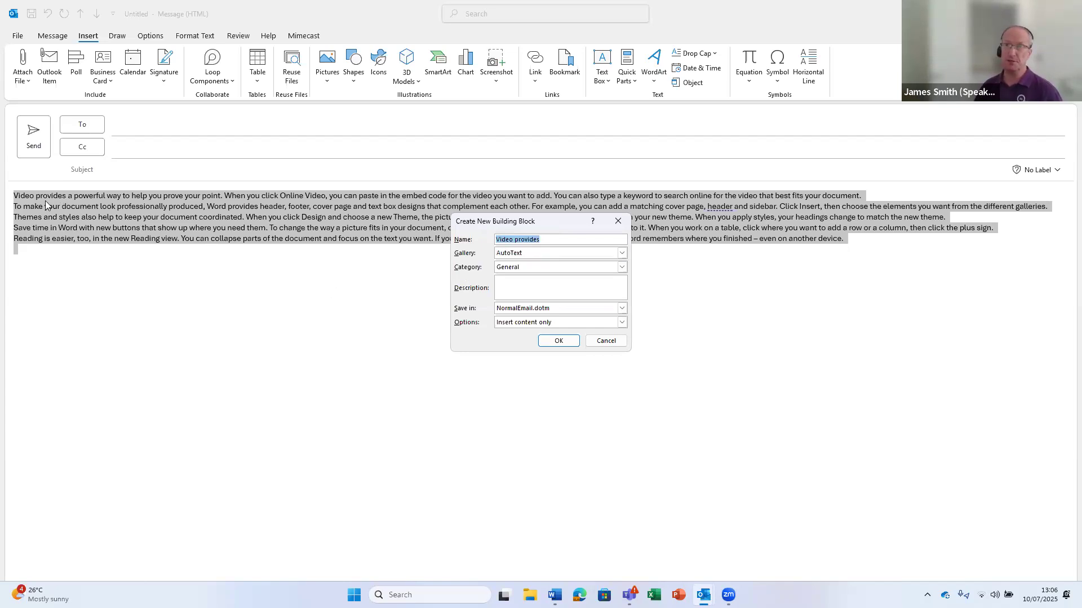
Replace the suggested building block name with auto1 and review the Gallery choices
left_click_drag(547, 243, 488, 236)
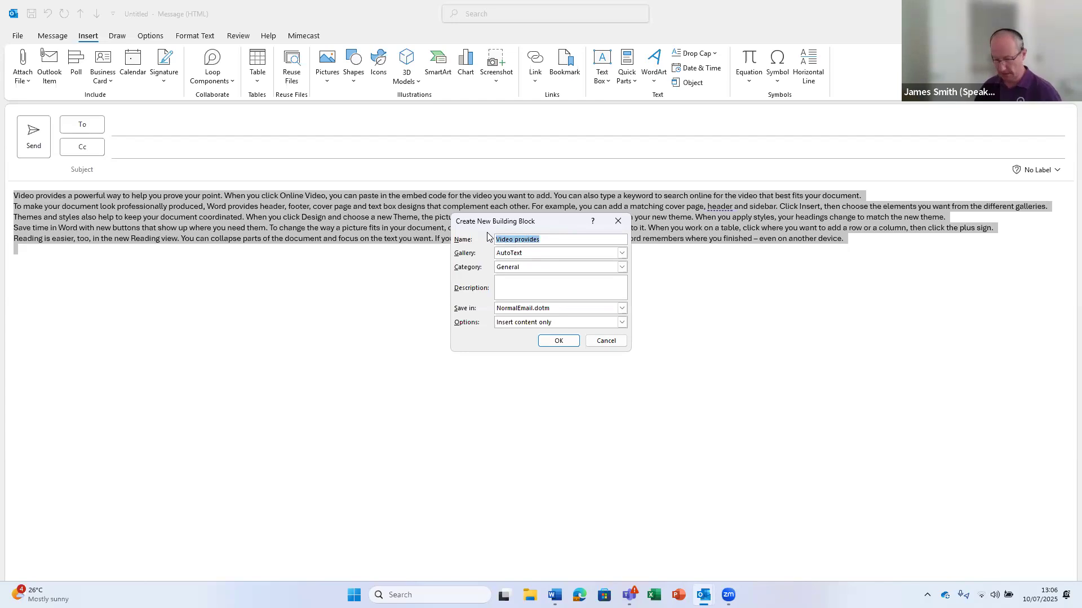
type("auto1")
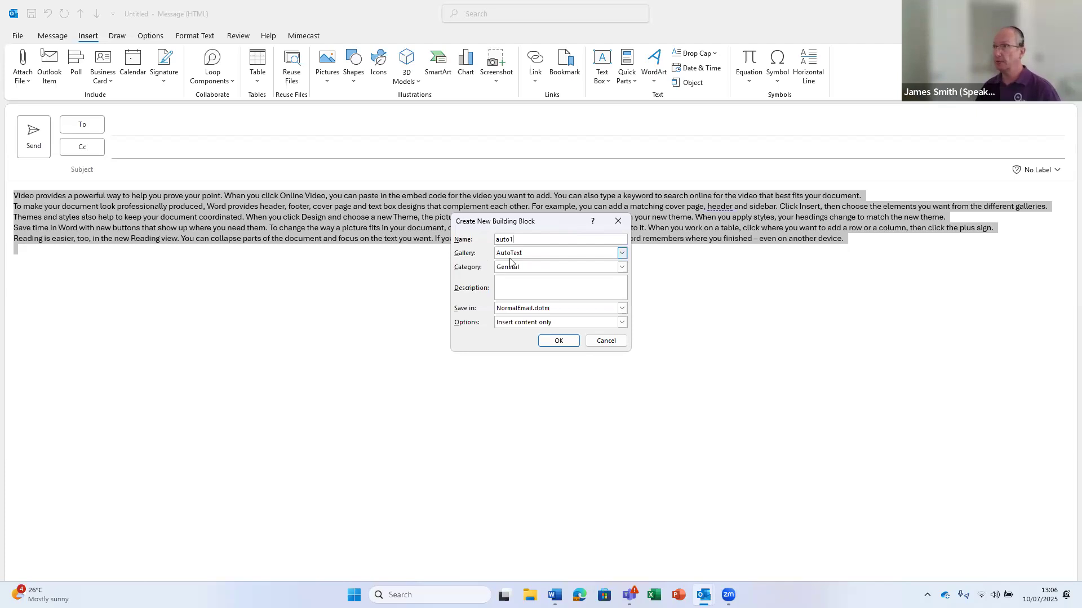
left_click(622, 254)
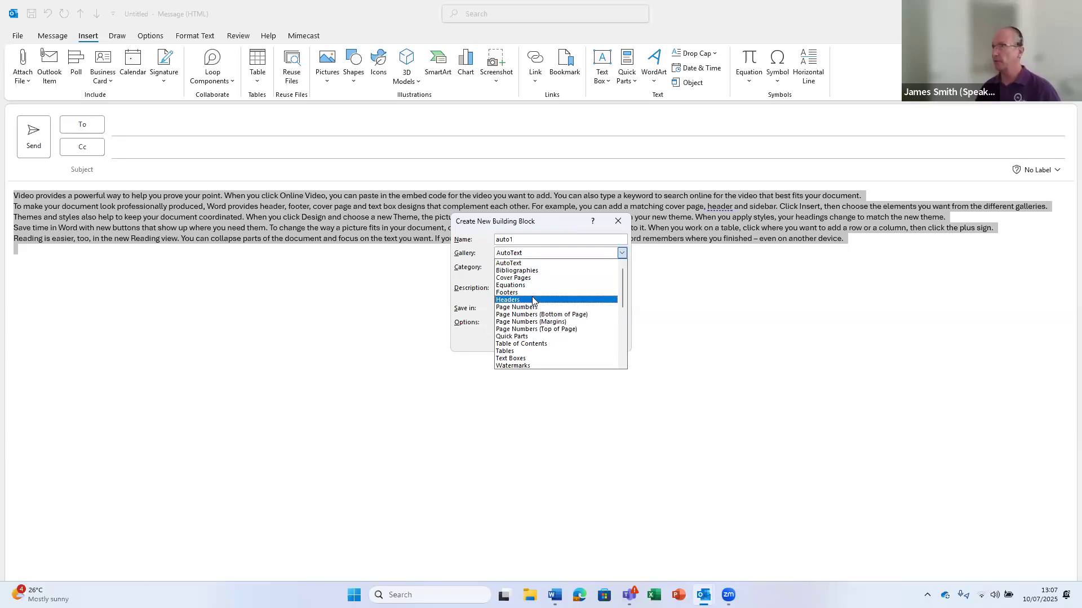
left_click(528, 255)
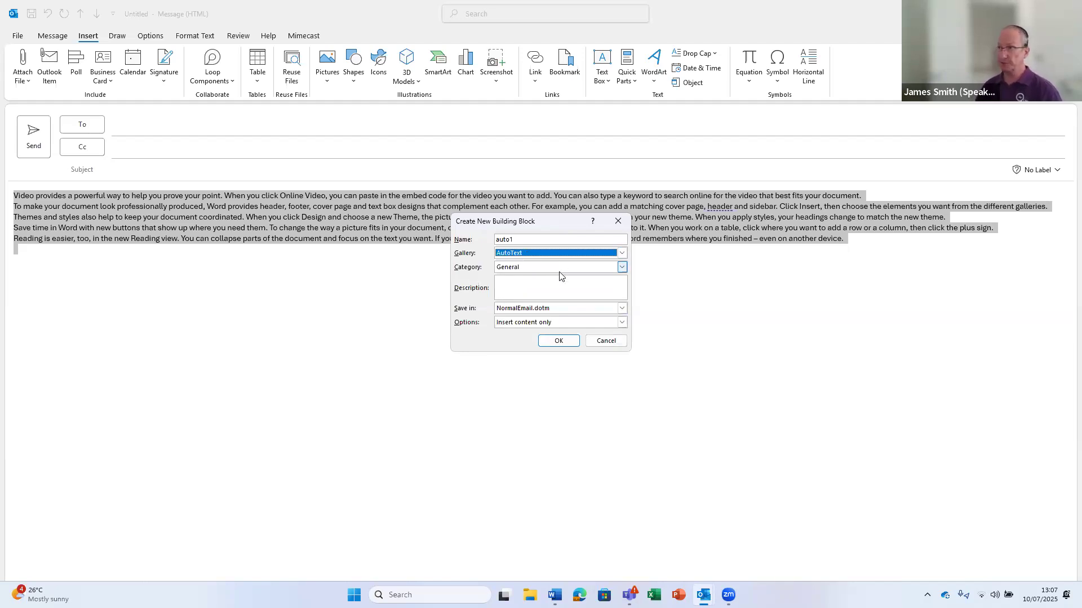
left_click(622, 268)
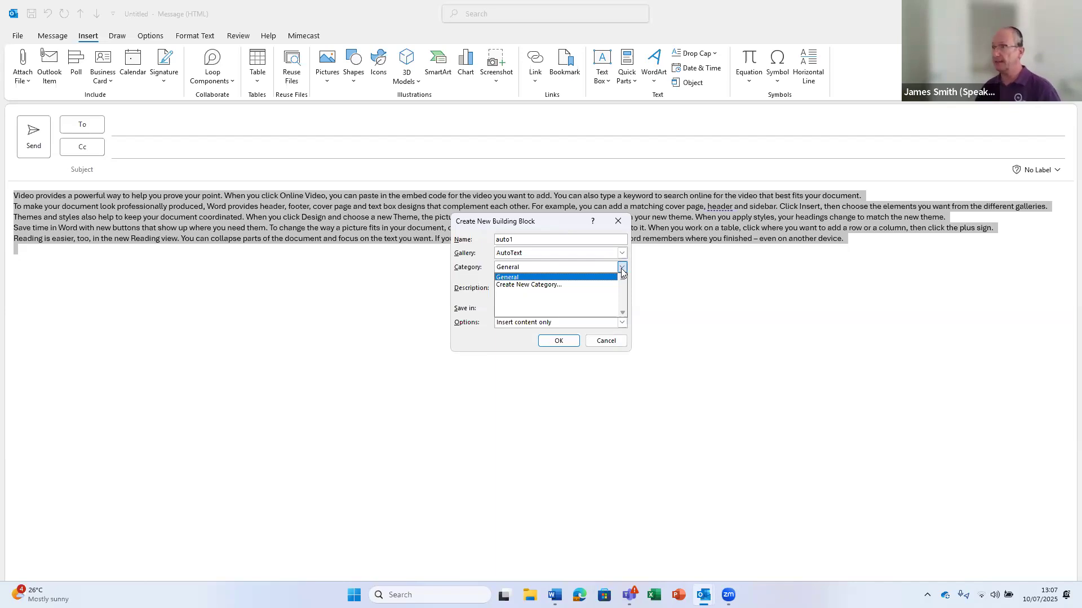
left_click(622, 272)
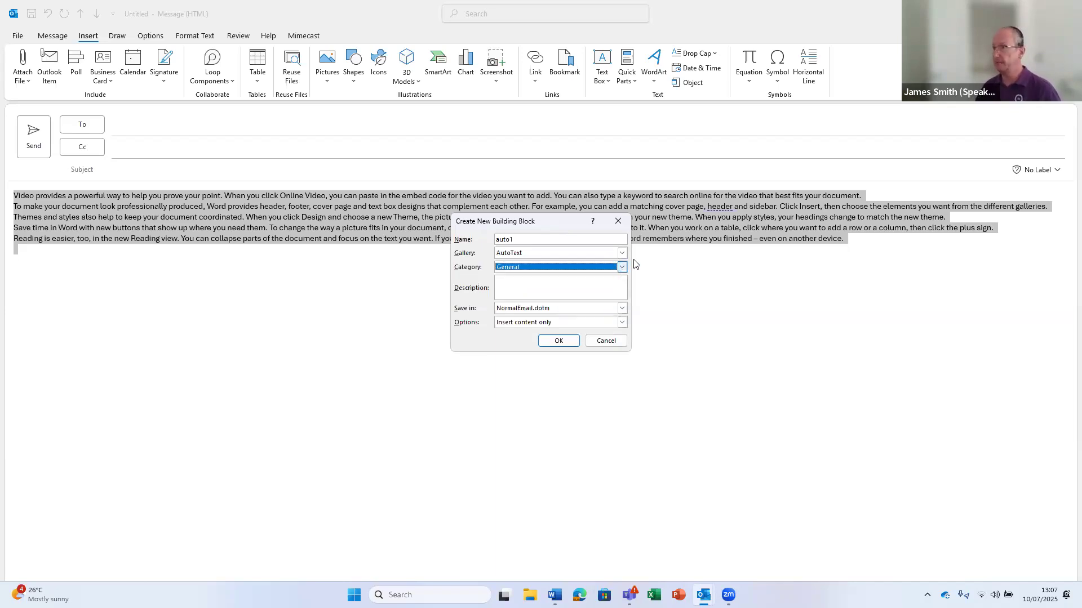
left_click(533, 286)
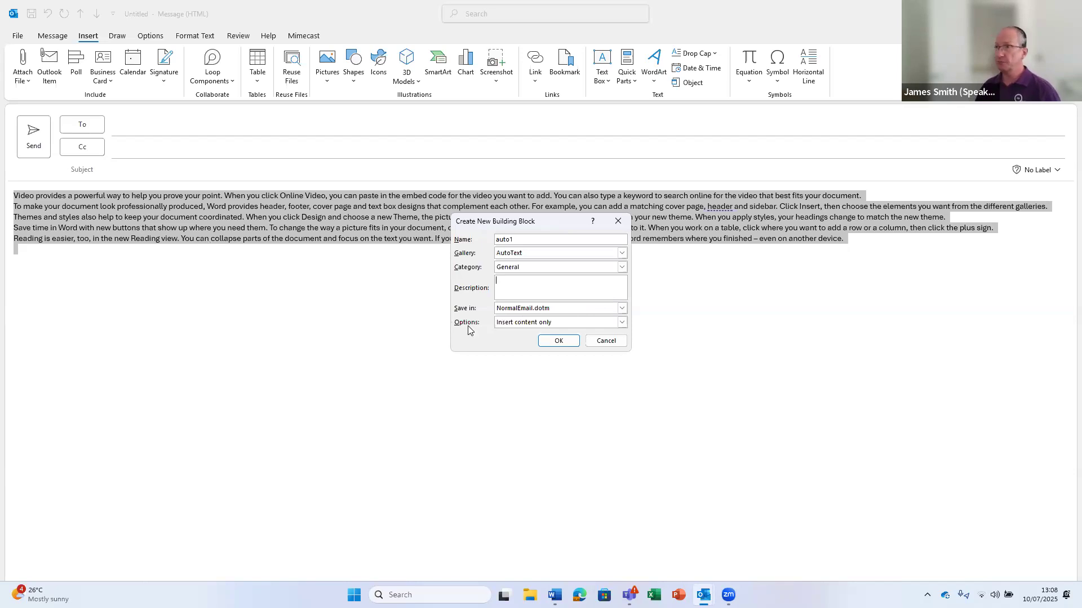
Save the auto1 AutoText entry with Insert content only, then close the draft message
left_click(621, 322)
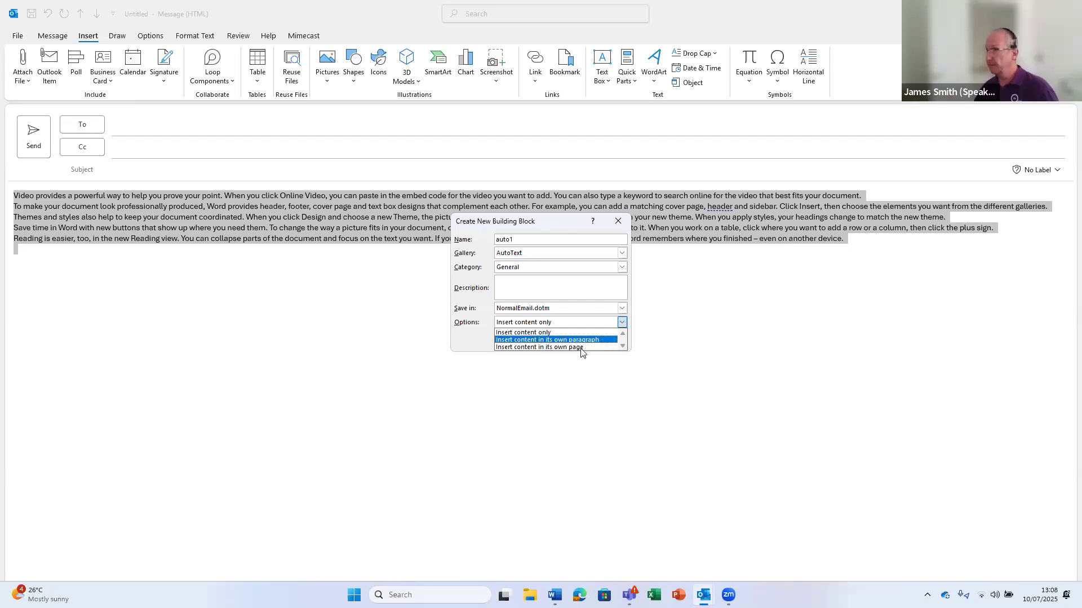
left_click(531, 337)
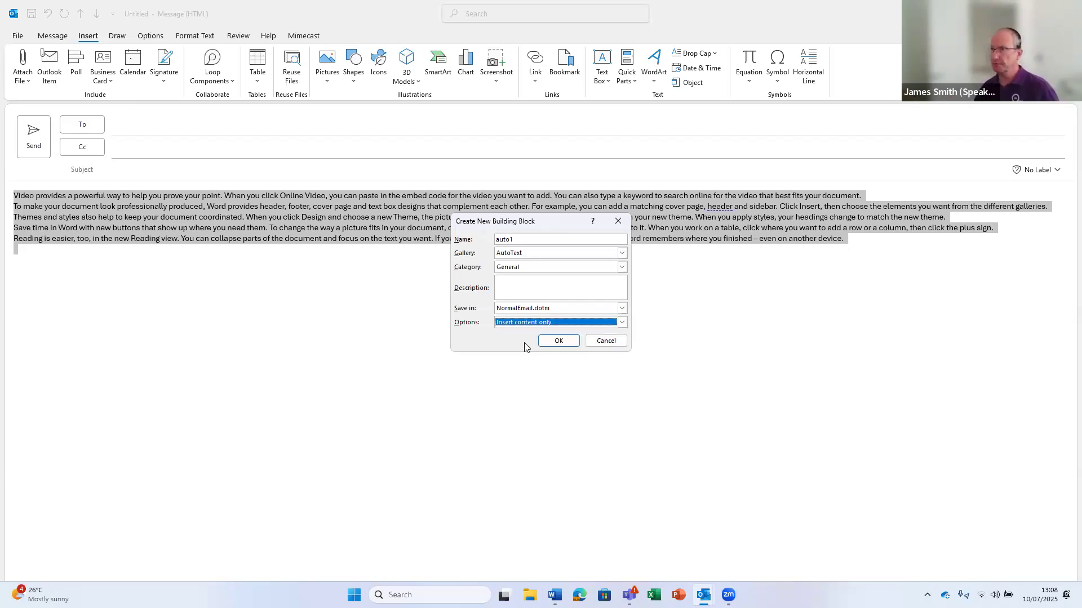
left_click(567, 342)
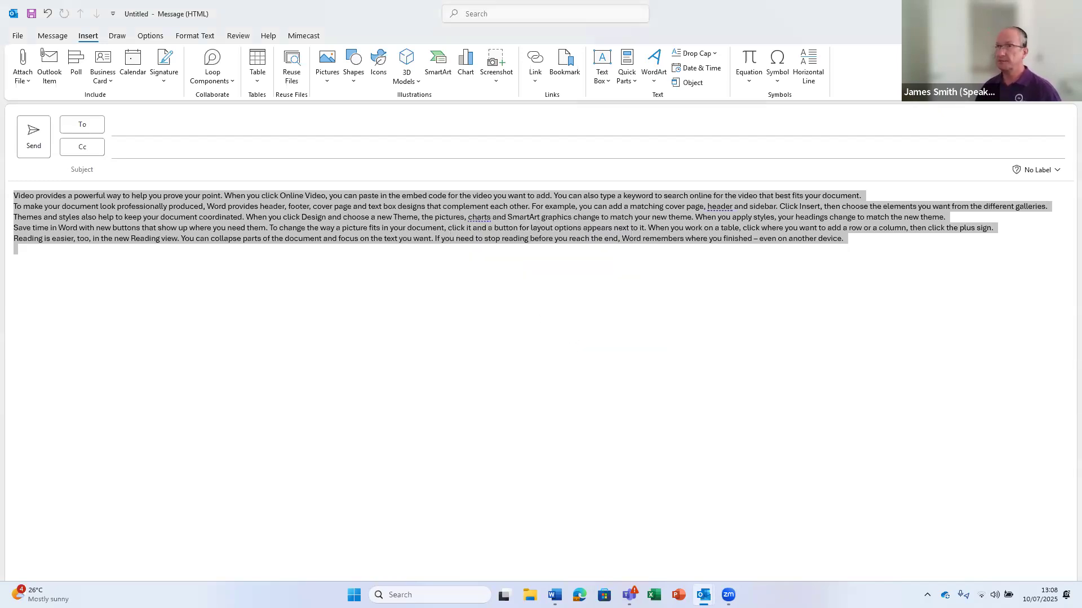
key("Escape")
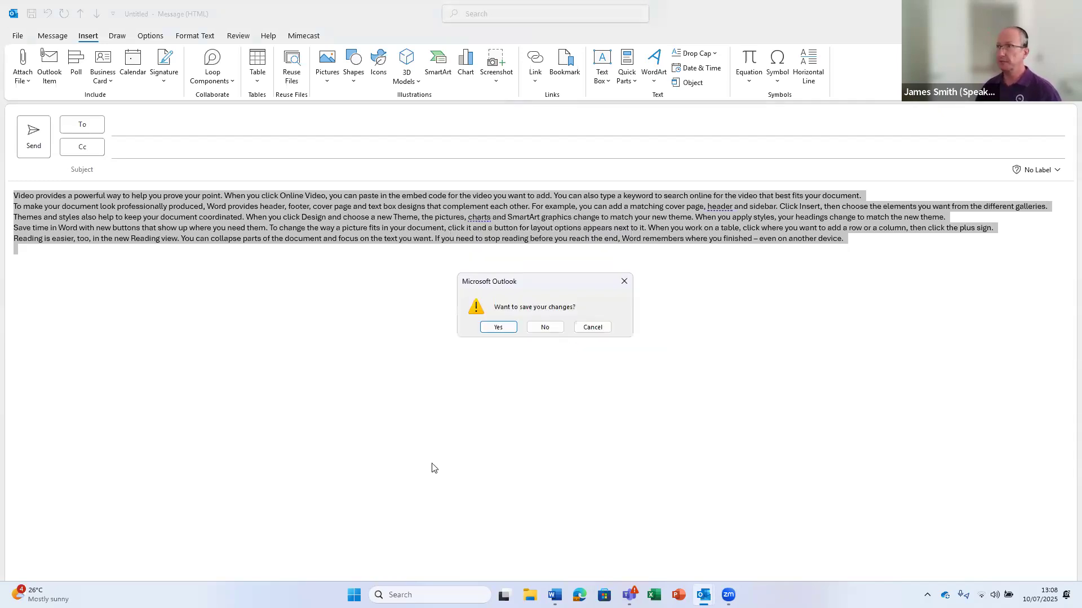
Discard the sample-text draft without saving and start a fresh email body
left_click(536, 332)
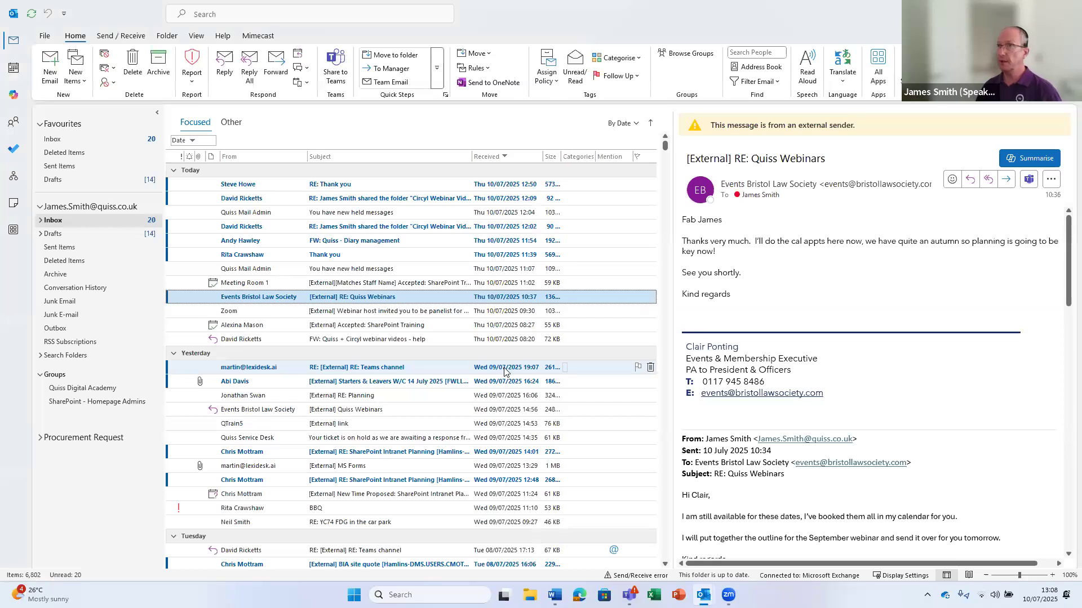
left_click(51, 67)
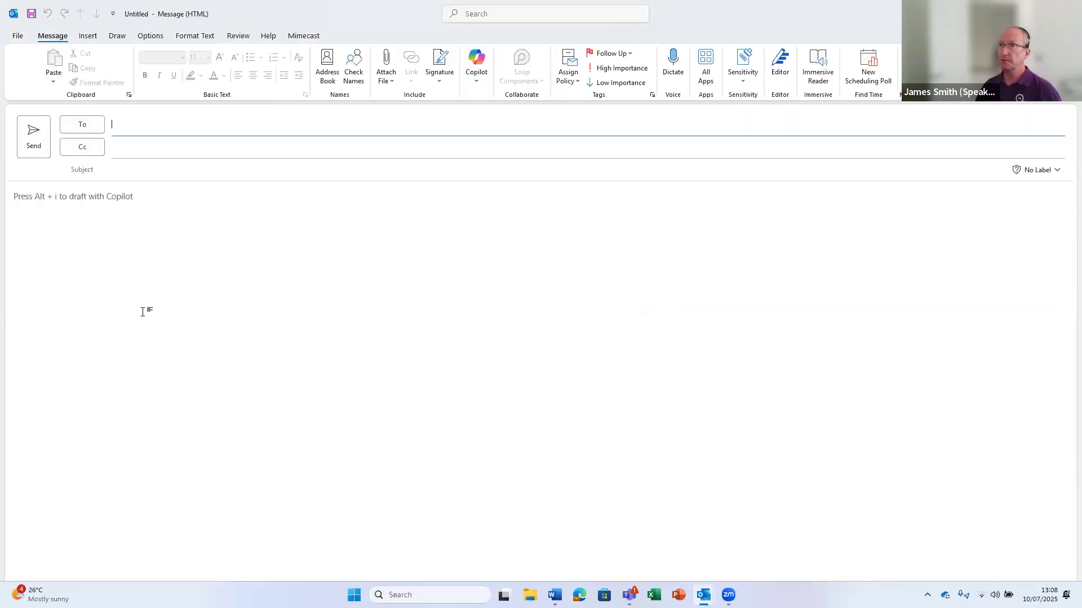
left_click(178, 252)
Type 'auto' to insert the auto1 paragraphs, then discard the test email unsaved
type("Auto1")
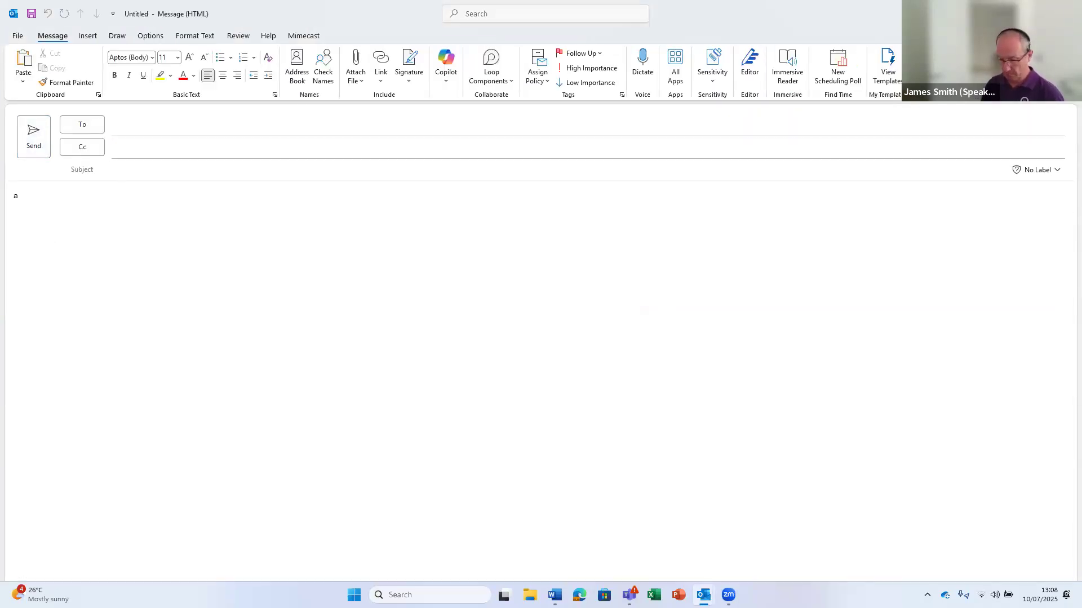
key("BackSpace")
key("BackSpace")
key("BackSpace")
key("BackSpace")
key("BackSpace")
type("aut")
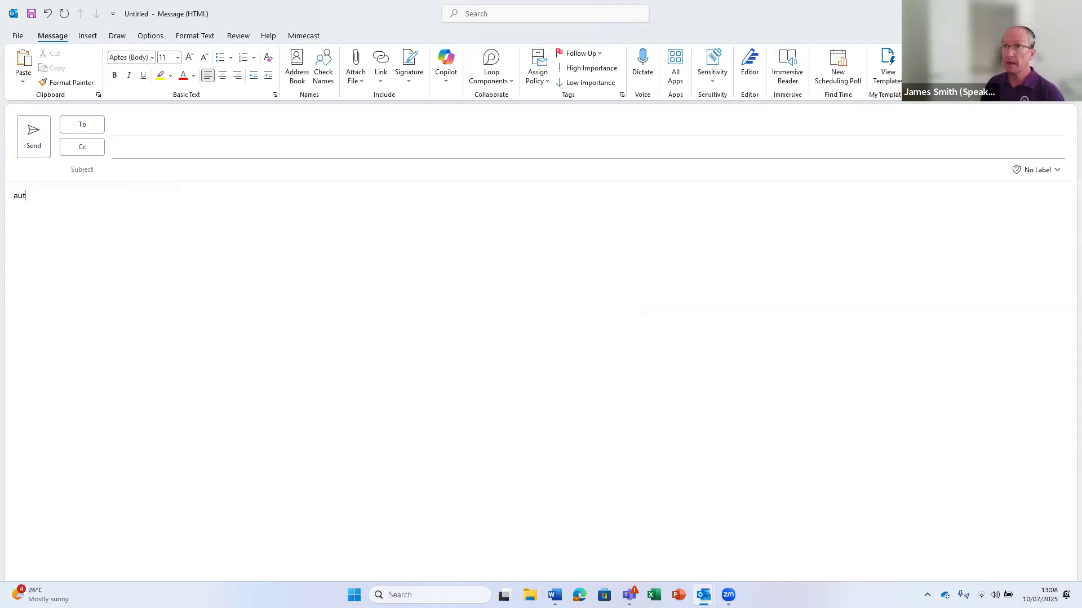
type("o")
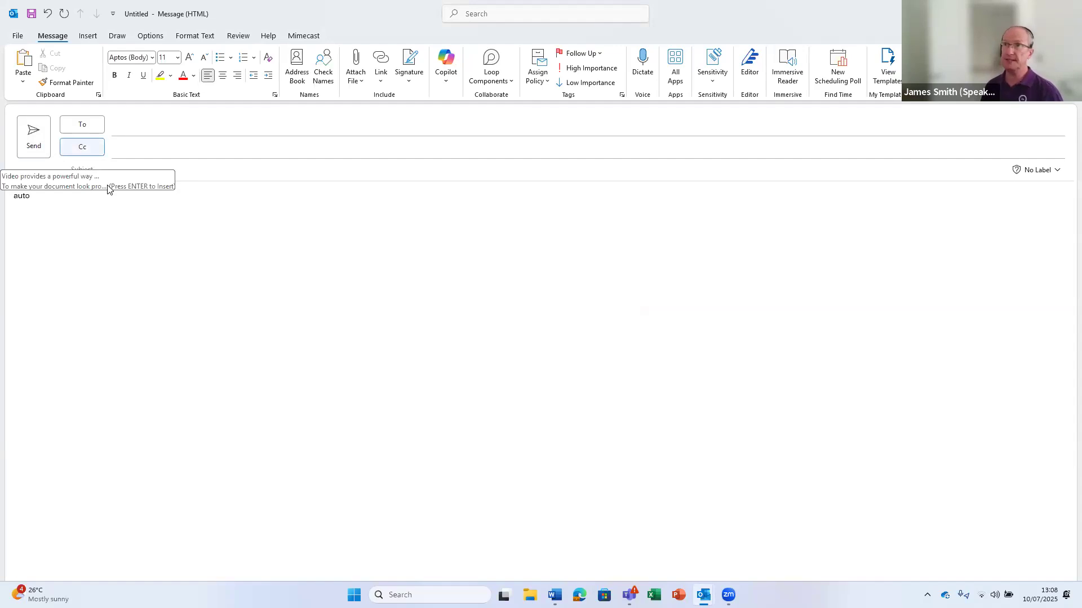
key("Return")
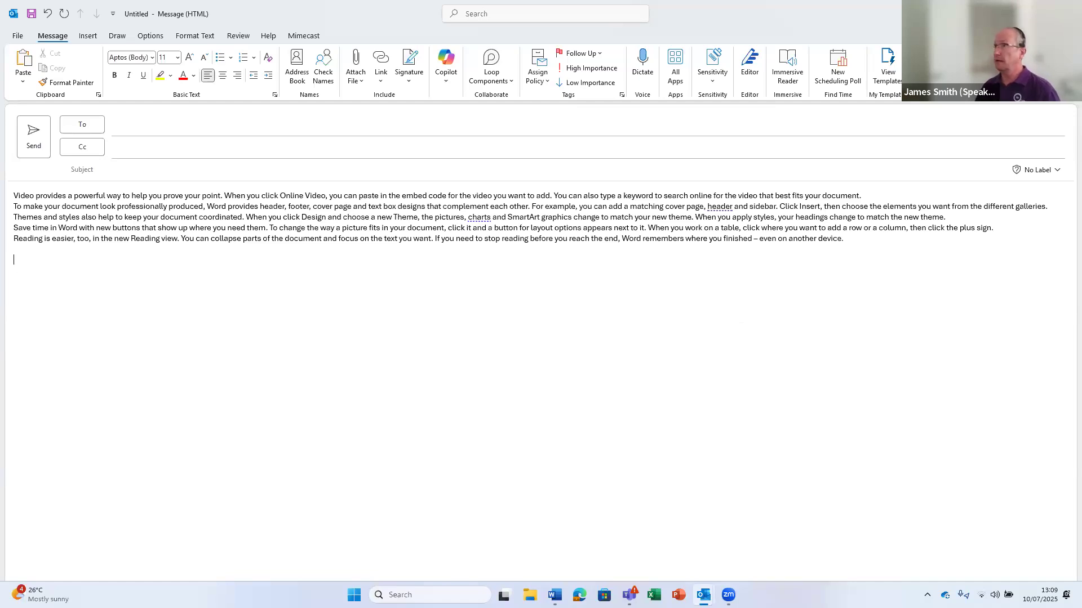
key("Escape")
left_click(545, 331)
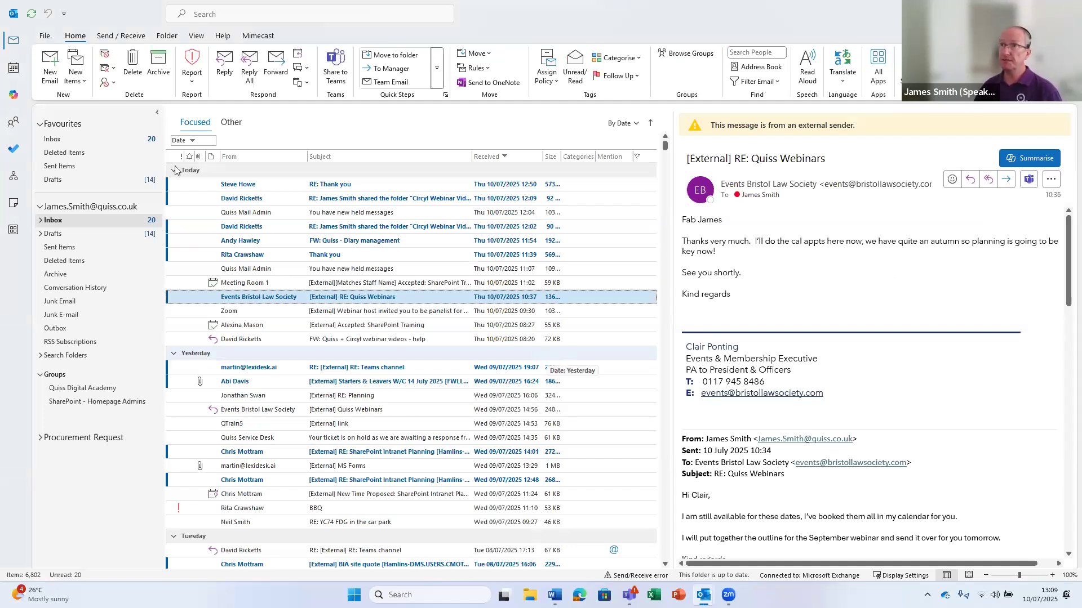
Write and select 'Some text to create' in a new email, showing the Insert options
left_click(51, 64)
left_click(92, 235)
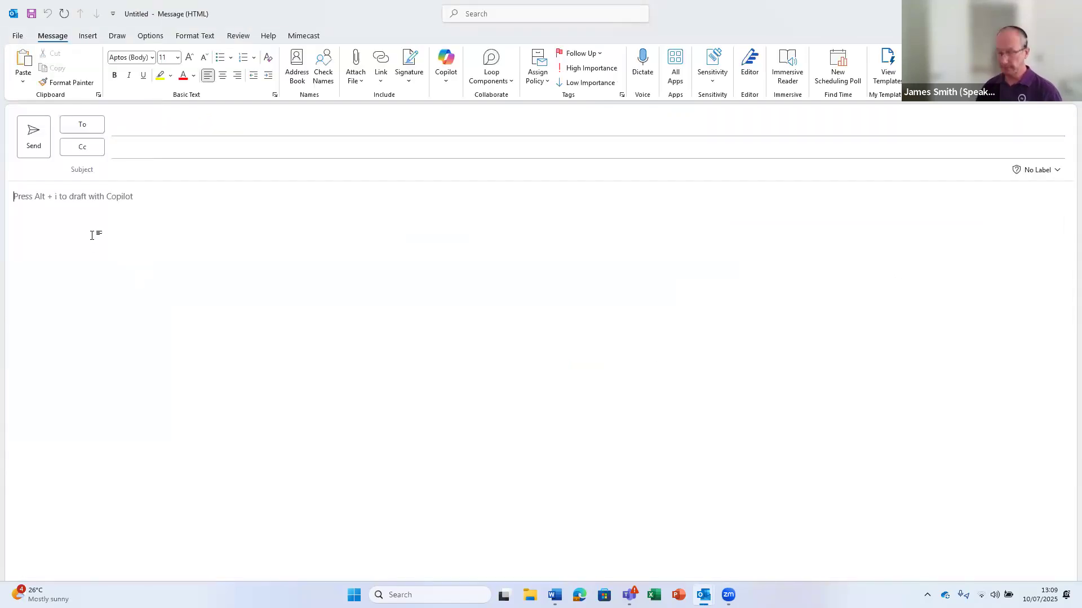
type("Some text to create")
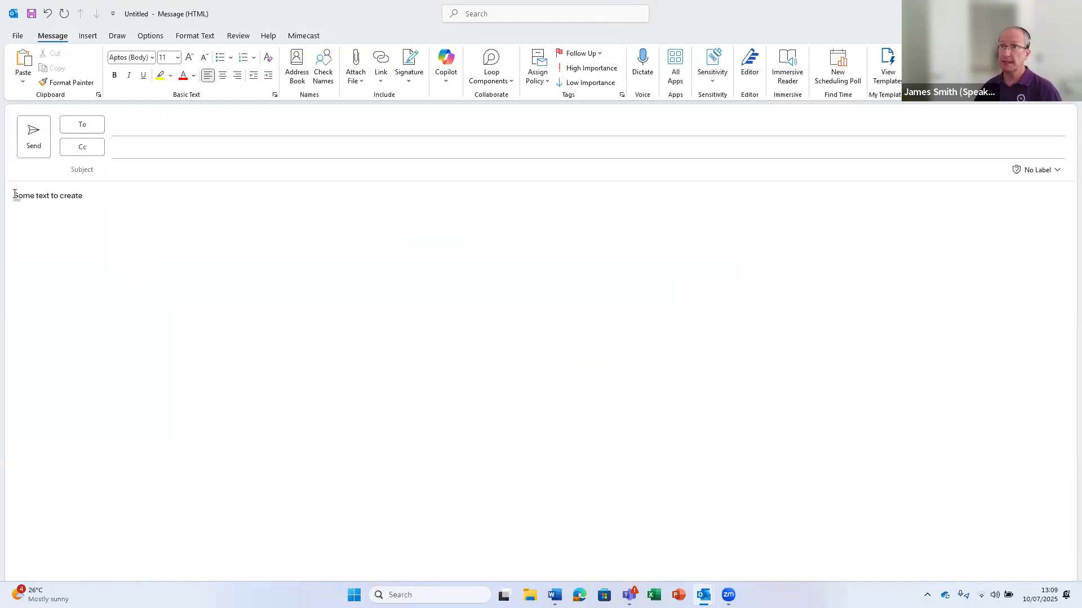
left_click_drag(13, 196, 82, 213)
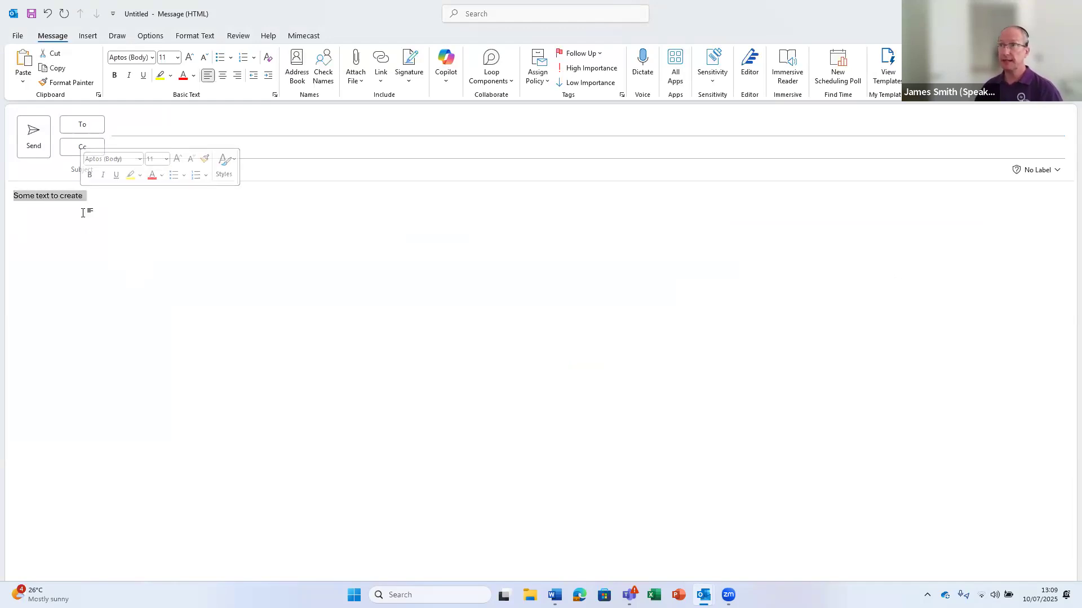
left_click(86, 37)
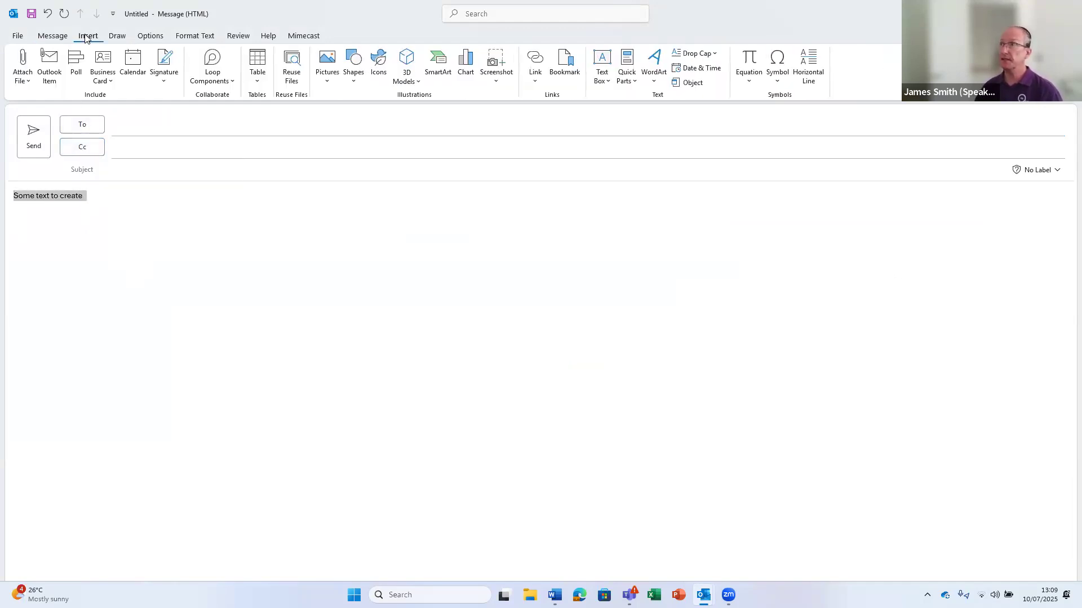
left_click(635, 84)
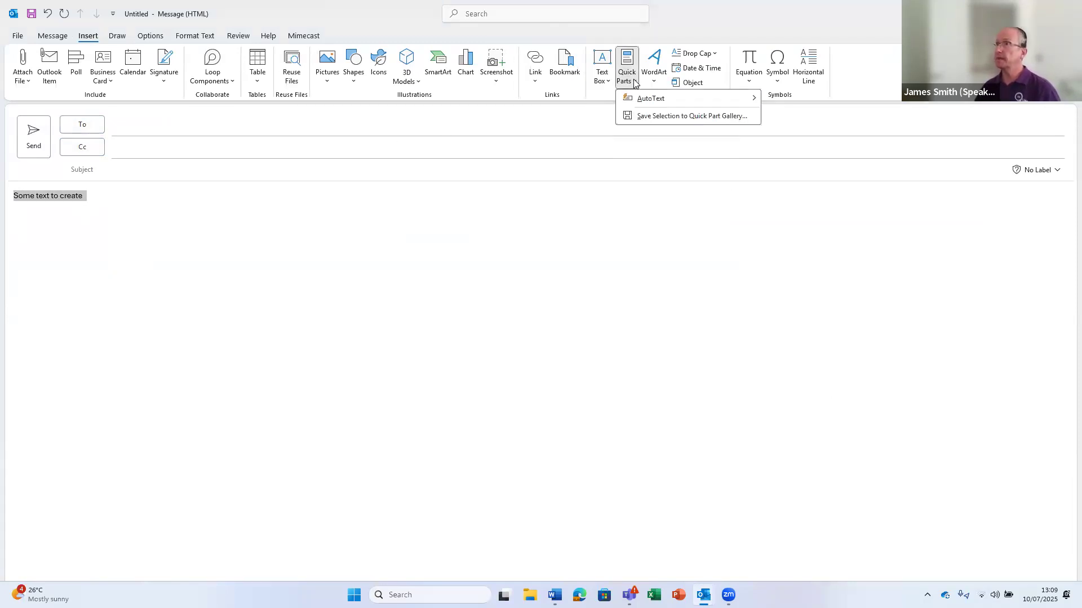
mouse_move(644, 103)
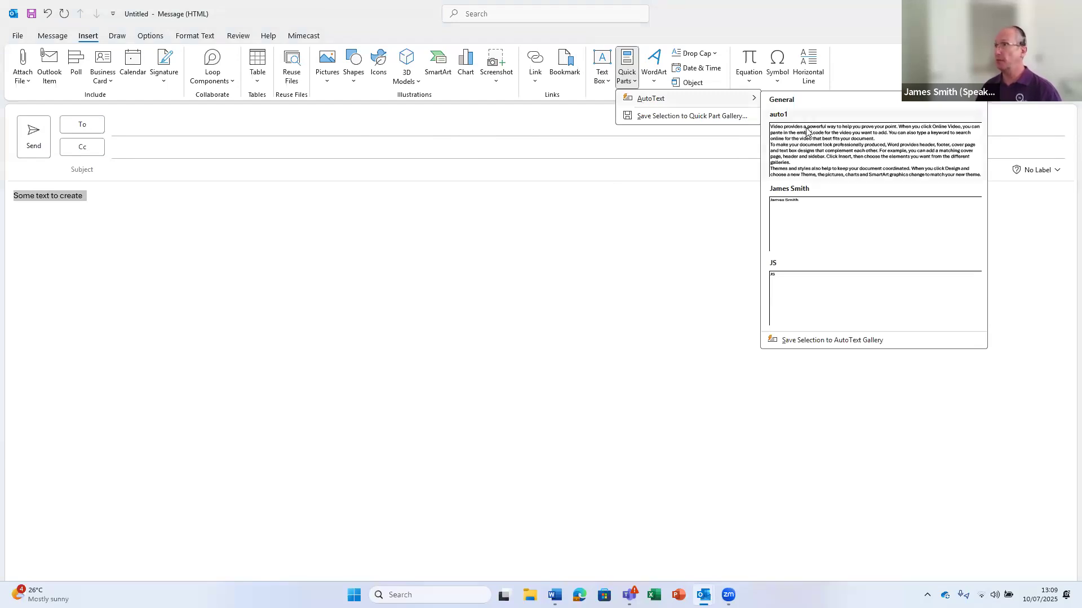
left_click(821, 342)
left_click(550, 240)
left_click_drag(530, 239, 498, 258)
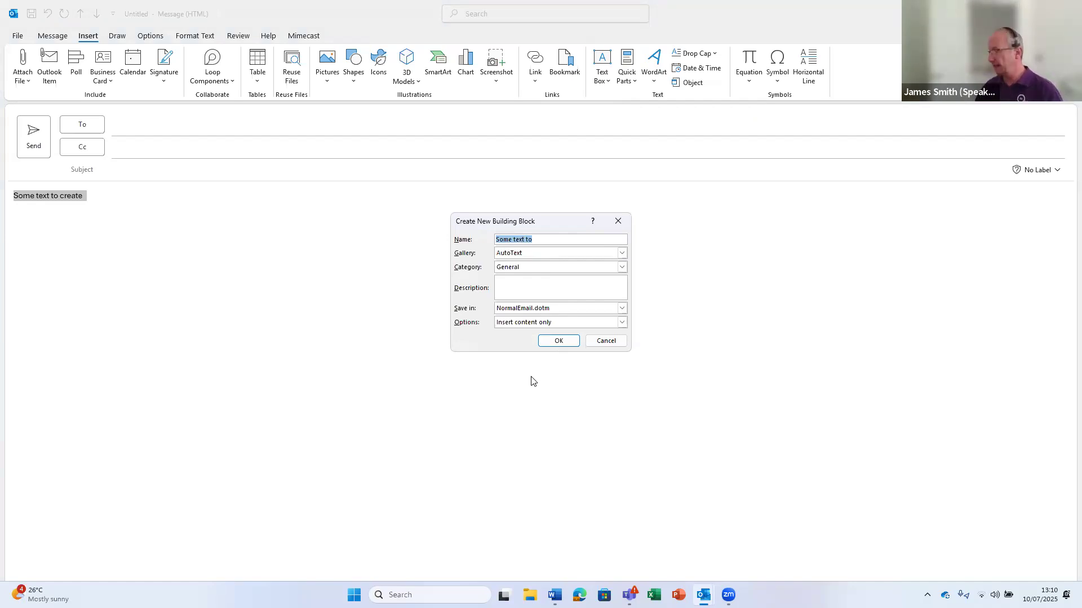
left_click(602, 342)
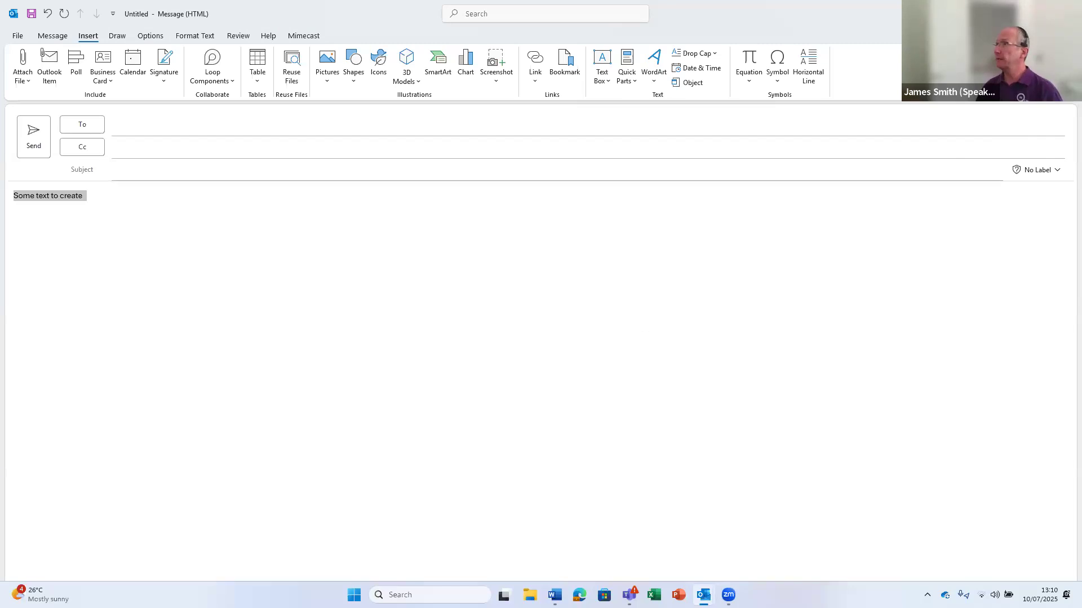
Close the 'Some text to create' draft, answering No to saving changes
left_click(1067, 13)
left_click(545, 329)
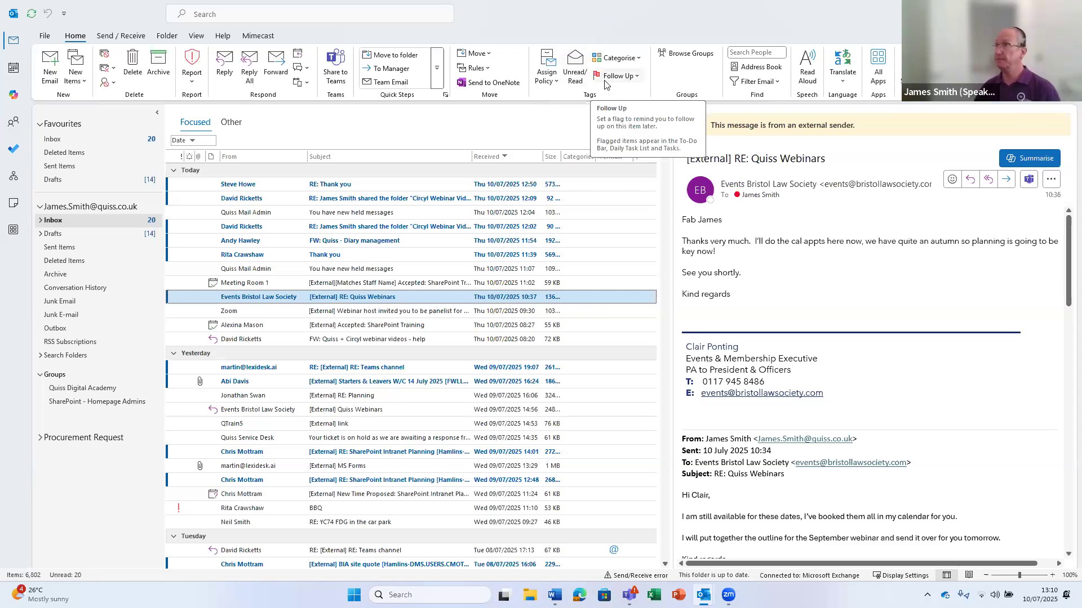
Show the Follow Up flag choices for the 'RE: Quiss Webinars' message
left_click(636, 79)
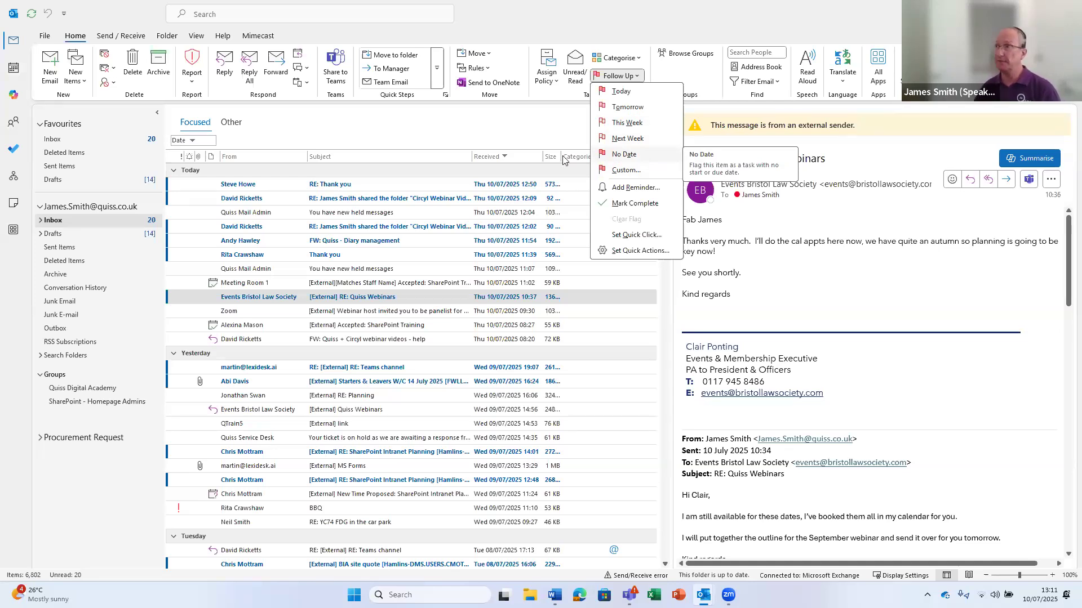
Reopen the Follow Up menu and choose Custom... for the 'RE: Quiss Webinars' message
left_click(521, 131)
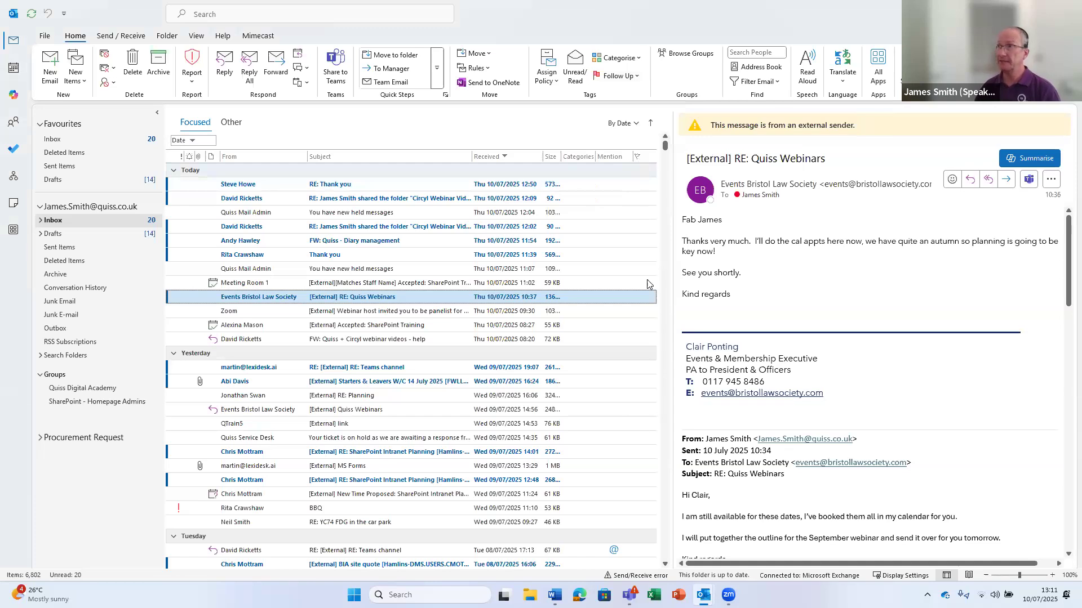
left_click(637, 77)
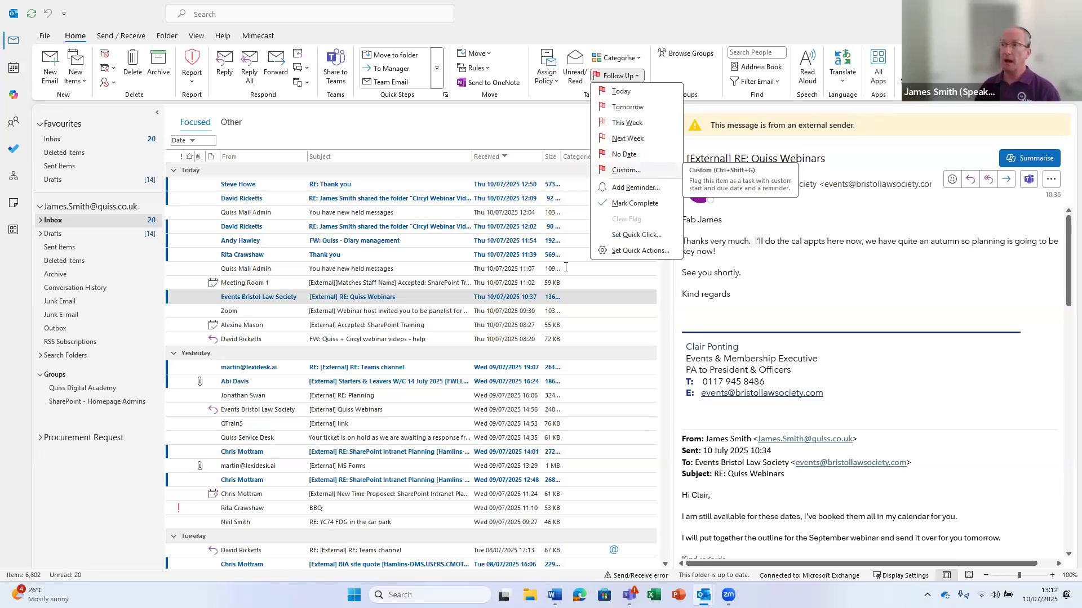
left_click(640, 175)
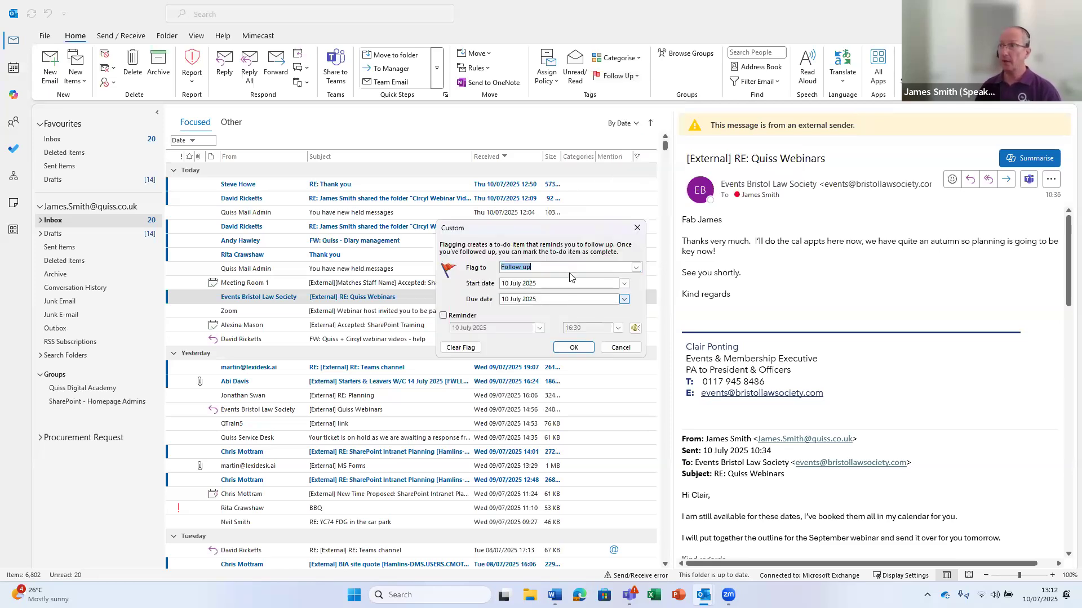
Choose Call as the flag type for the Quiss Webinars message
left_click(636, 269)
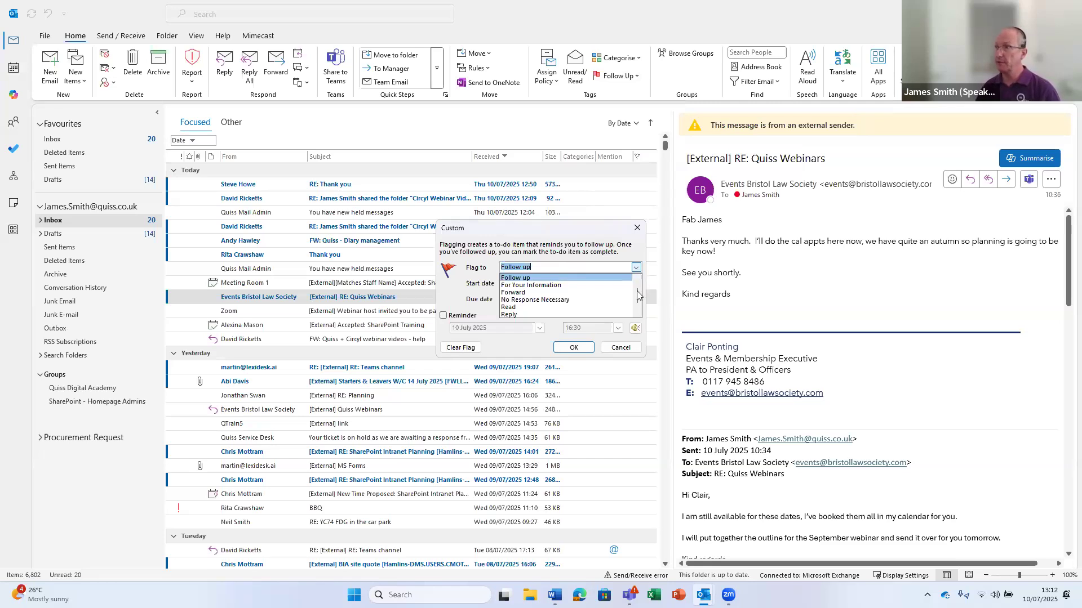
left_click_drag(637, 293, 637, 281)
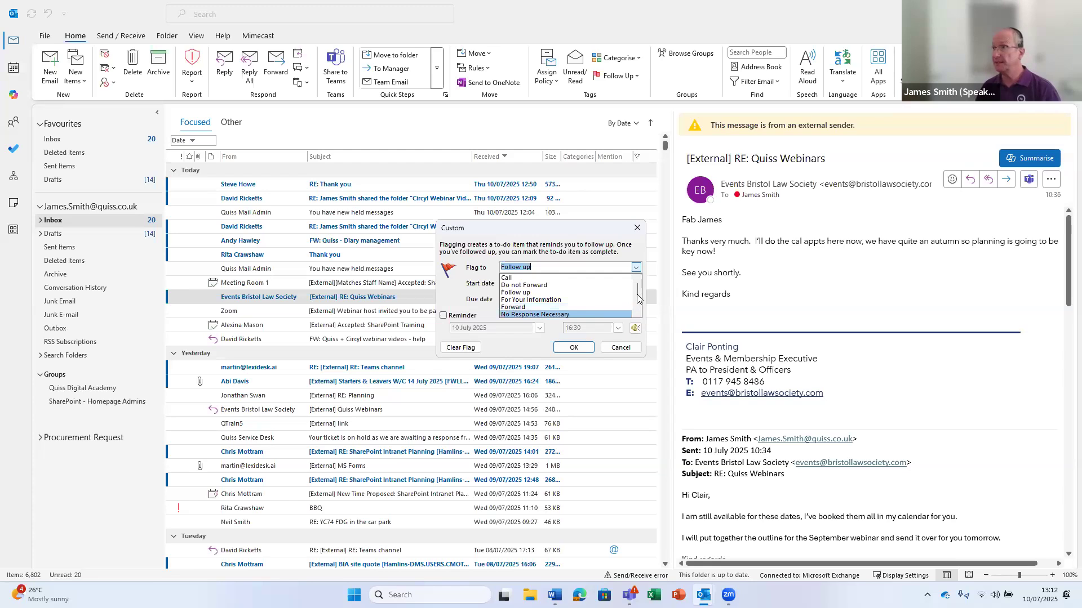
scroll(638, 298, "down", 2)
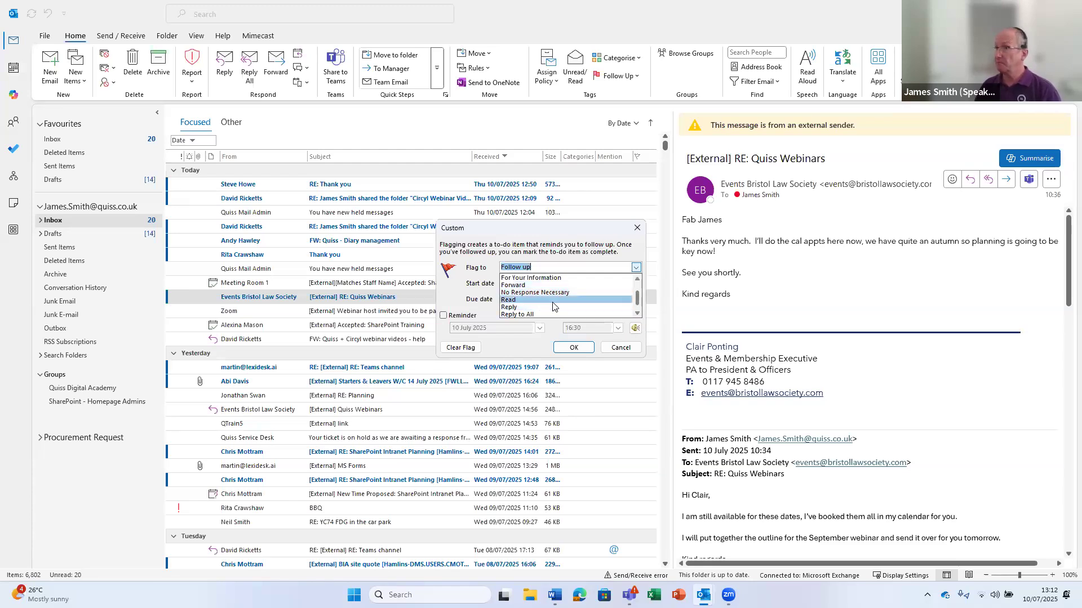
left_click(637, 313)
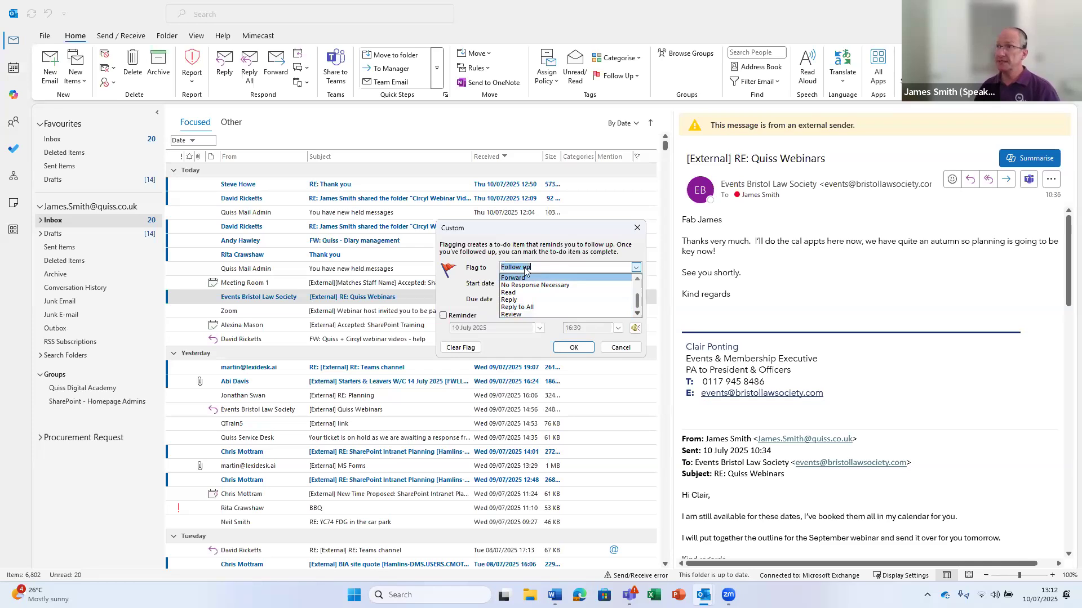
left_click(637, 279)
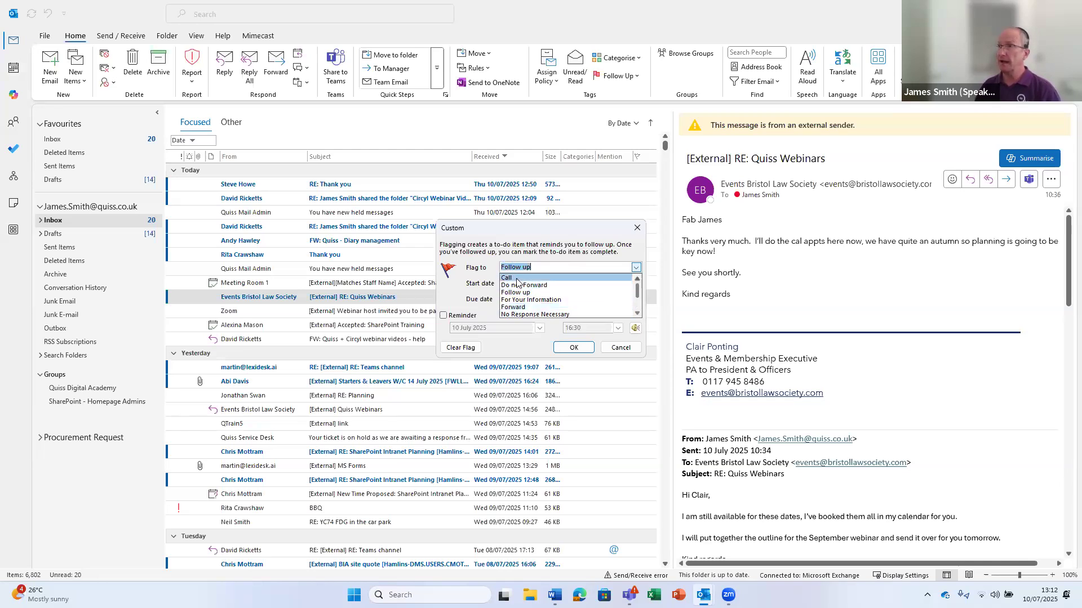
left_click(517, 279)
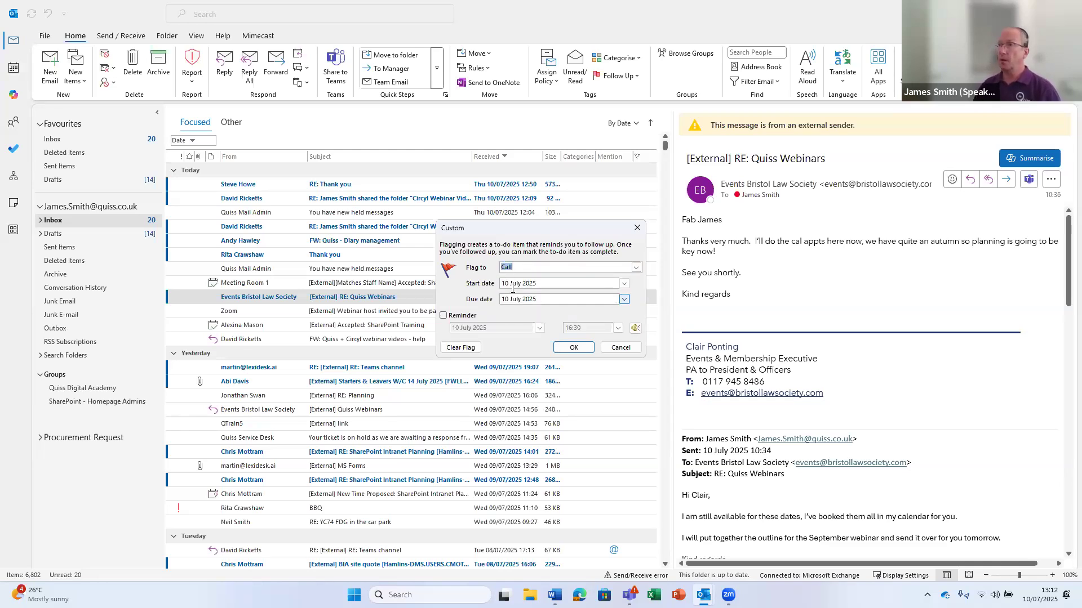
Add a reminder on 11 July 2025 at 14:30 and apply the Call flag
left_click(443, 316)
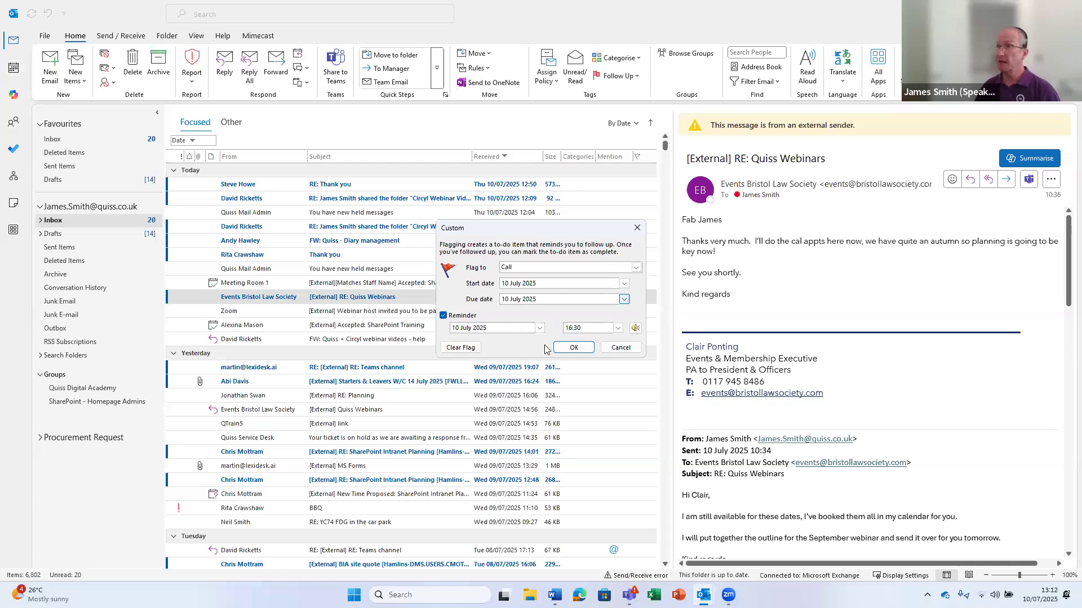
left_click(539, 328)
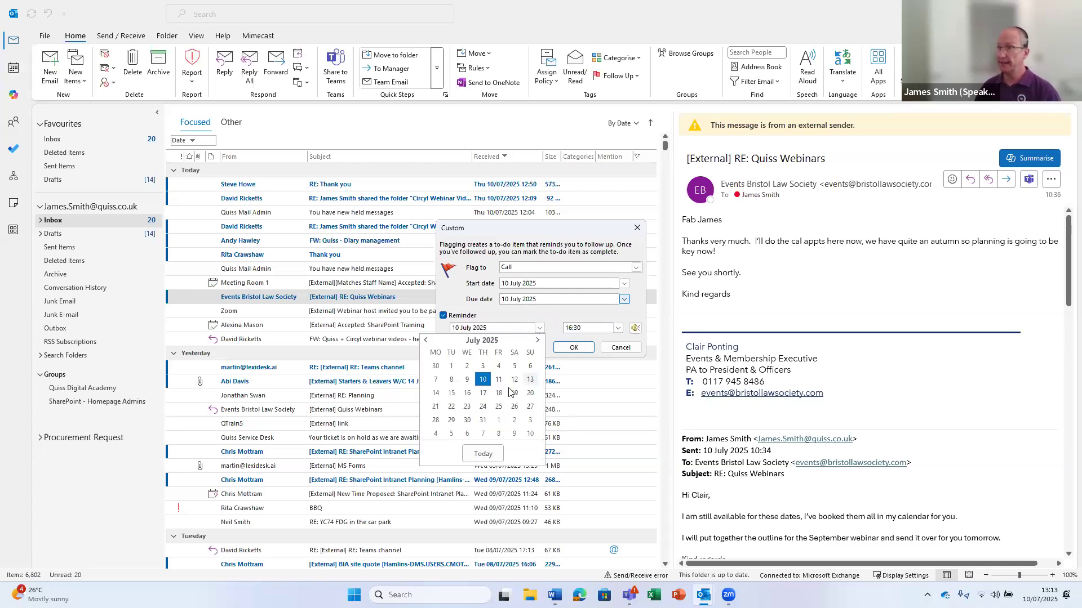
left_click(498, 380)
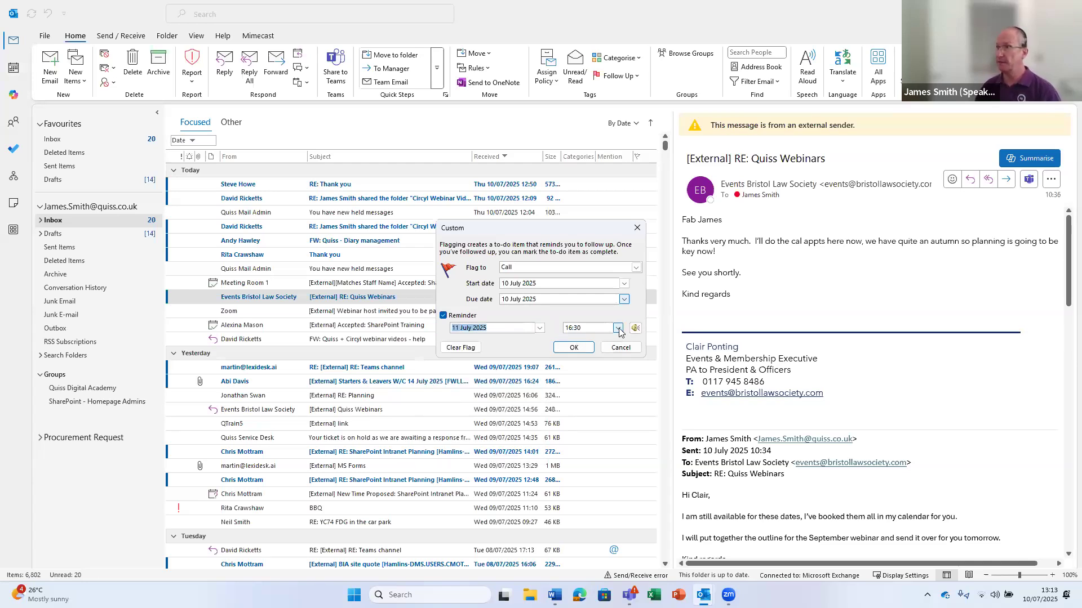
left_click(618, 329)
left_click(619, 339)
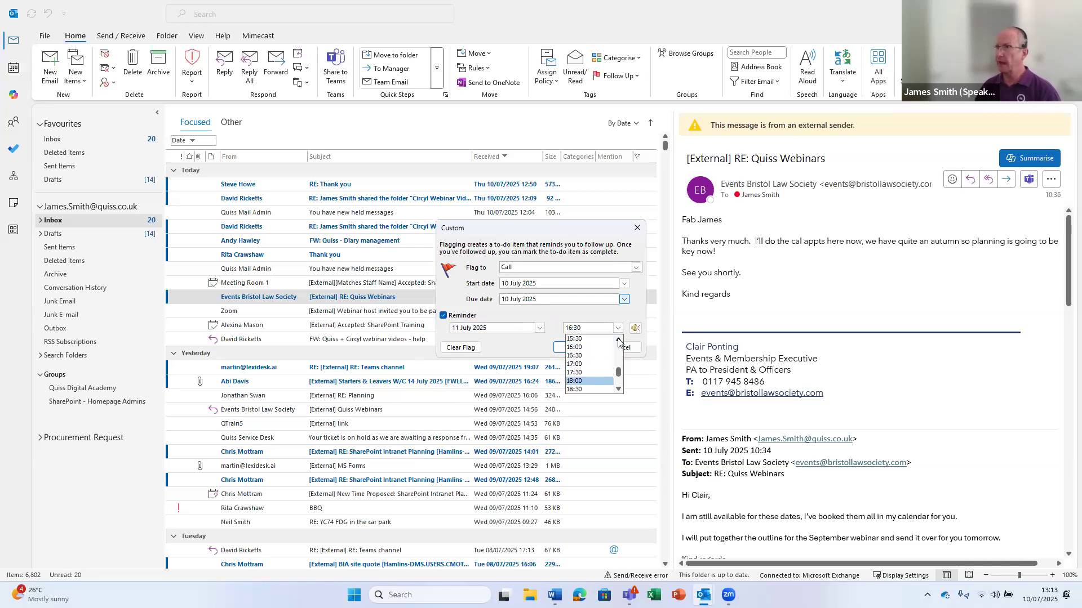
left_click(586, 340)
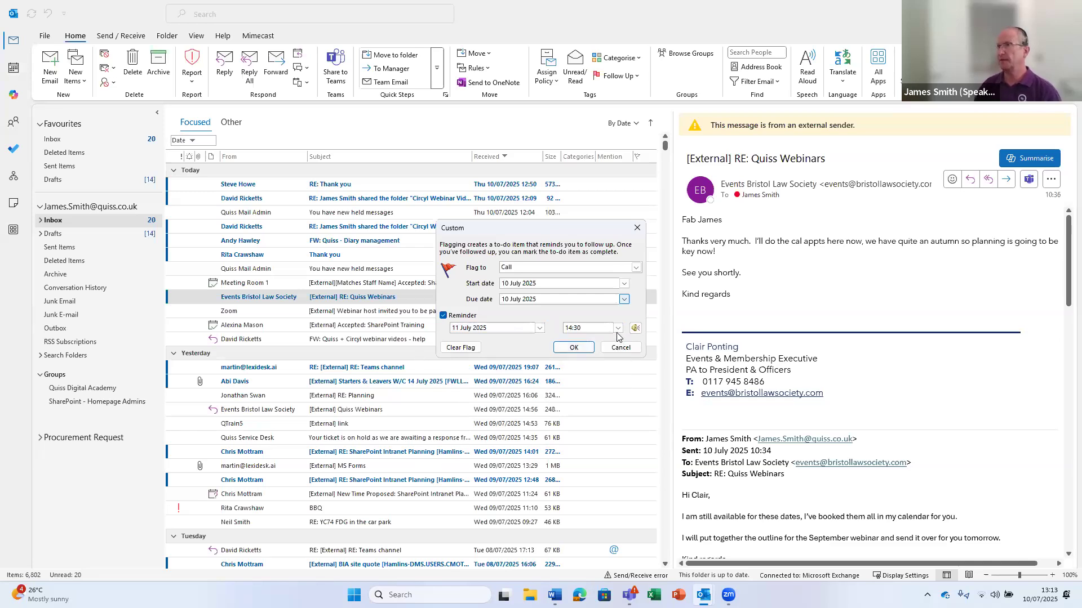
left_click(570, 349)
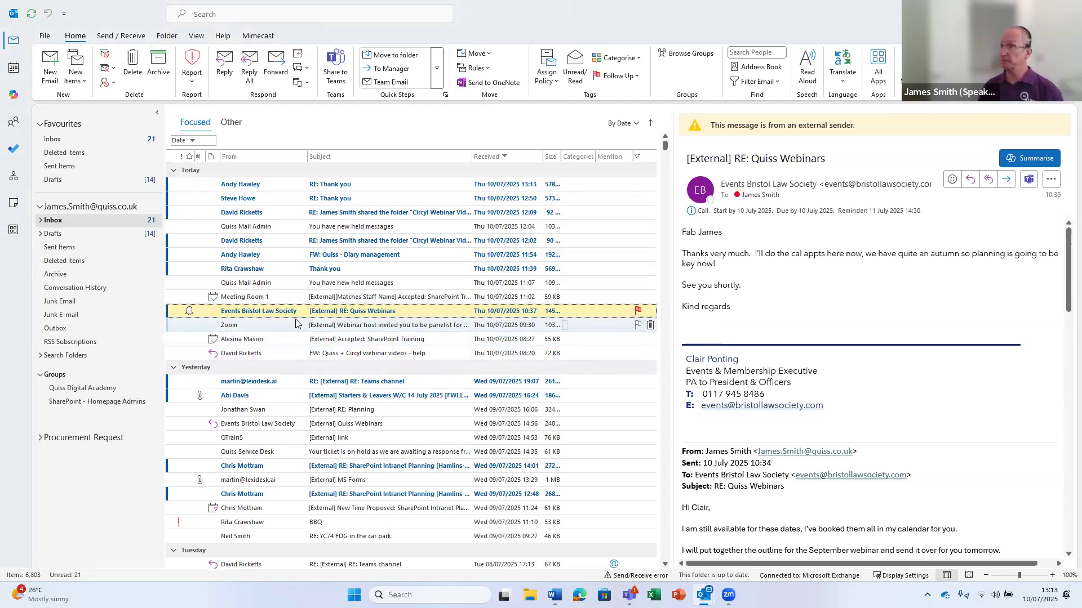
Reopen the custom flag settings for 'RE: Quiss Webinars' and clear its Call flag
left_click(633, 78)
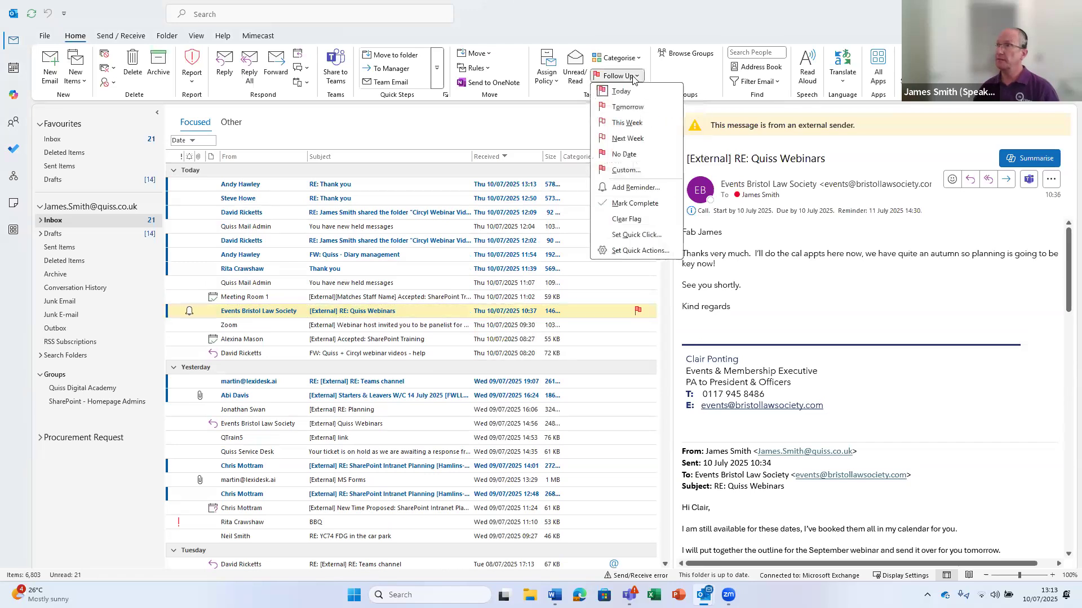
left_click(627, 187)
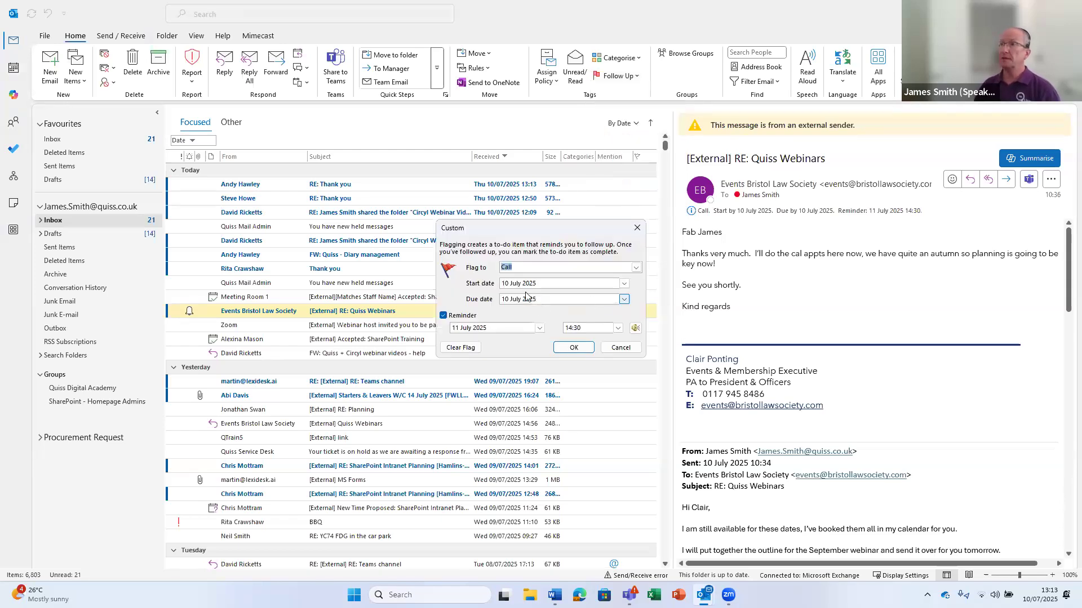
left_click(635, 269)
left_click(637, 269)
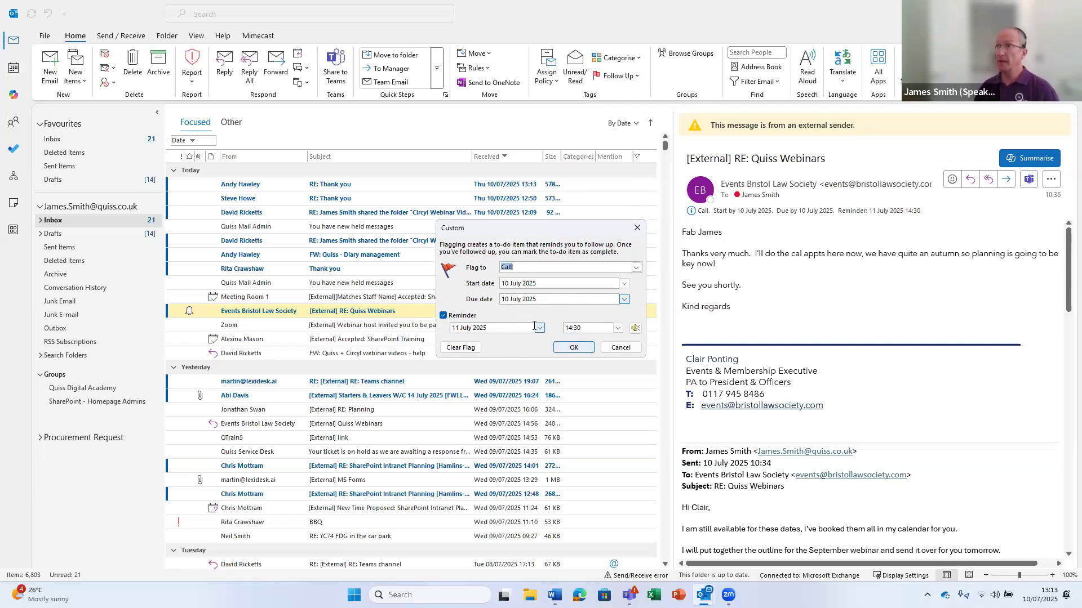
left_click(461, 347)
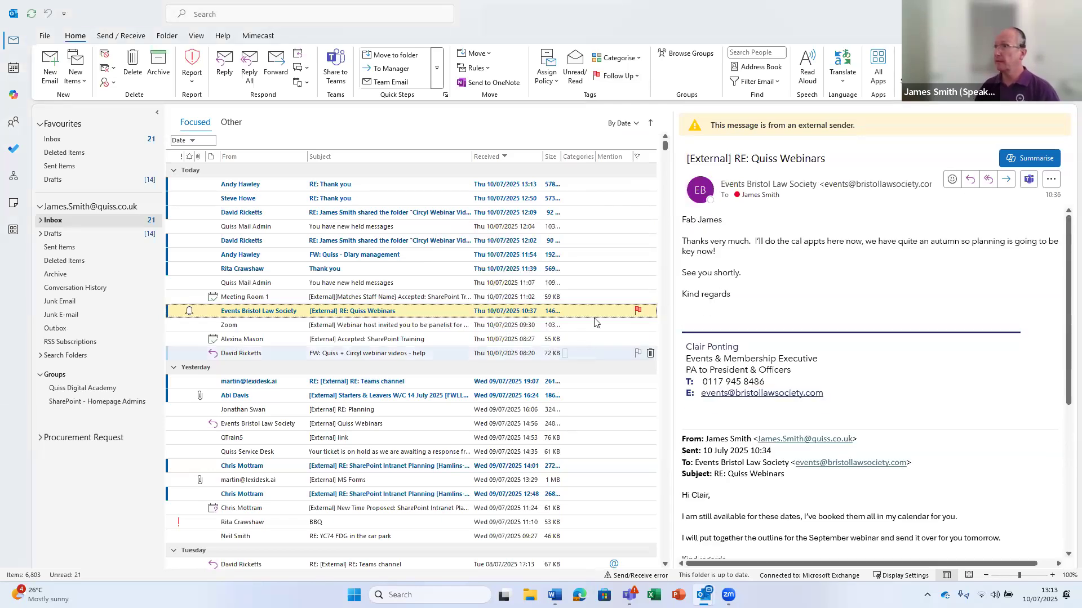
Review the Set Quick Click flag choices and cancel, keeping Today as the single-click flag
left_click(619, 76)
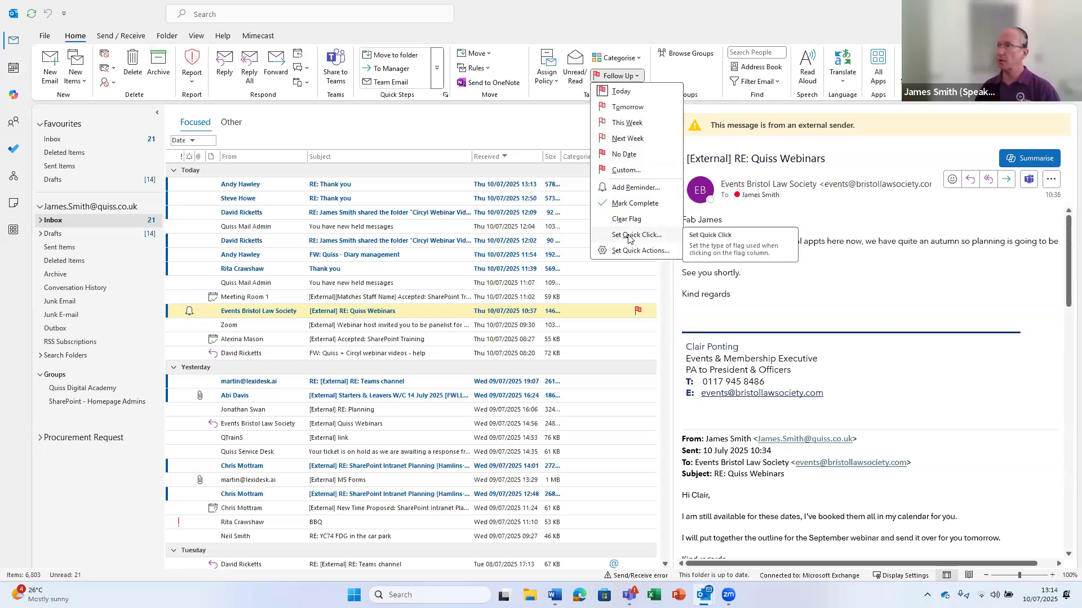
left_click(465, 129)
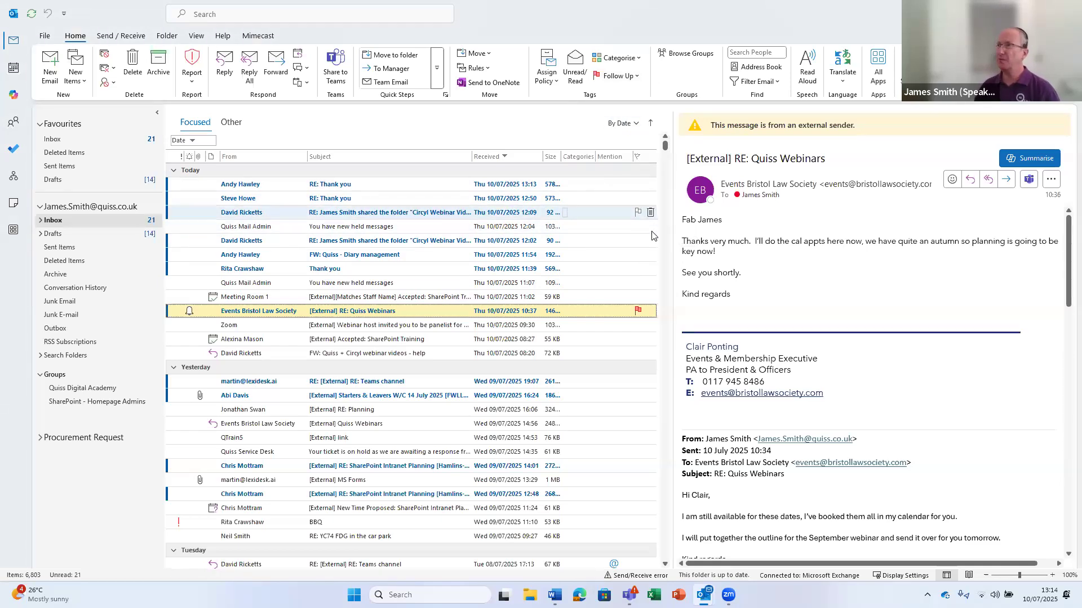
left_click(636, 77)
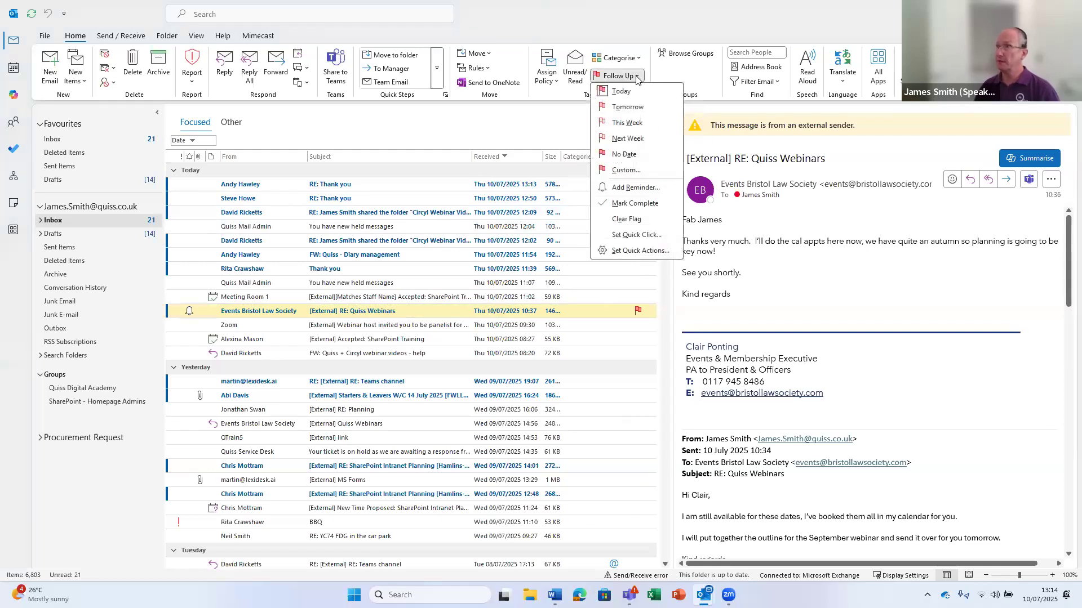
left_click(625, 236)
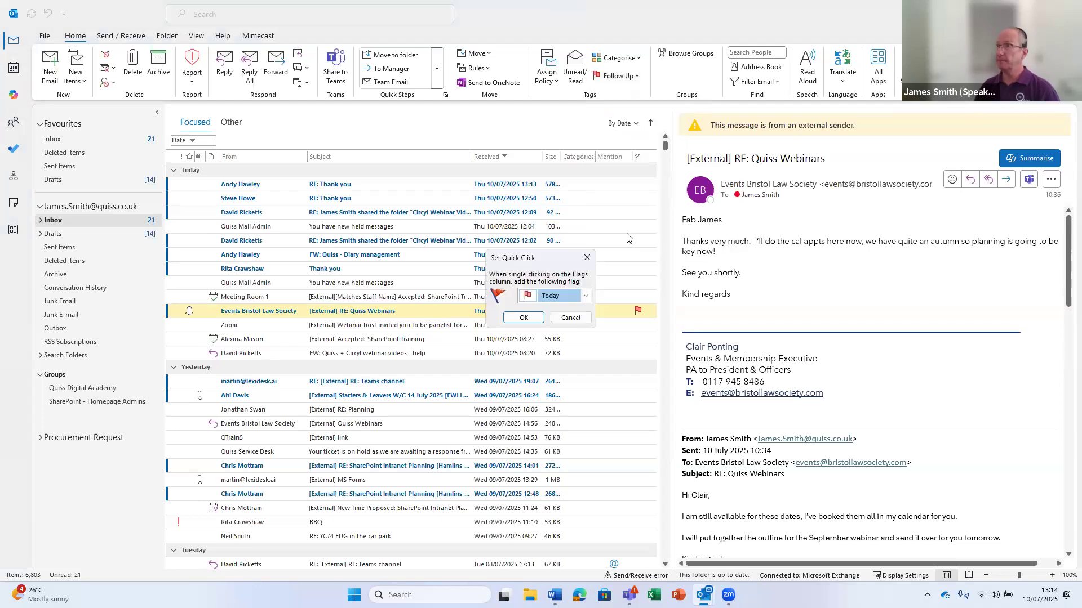
left_click(586, 296)
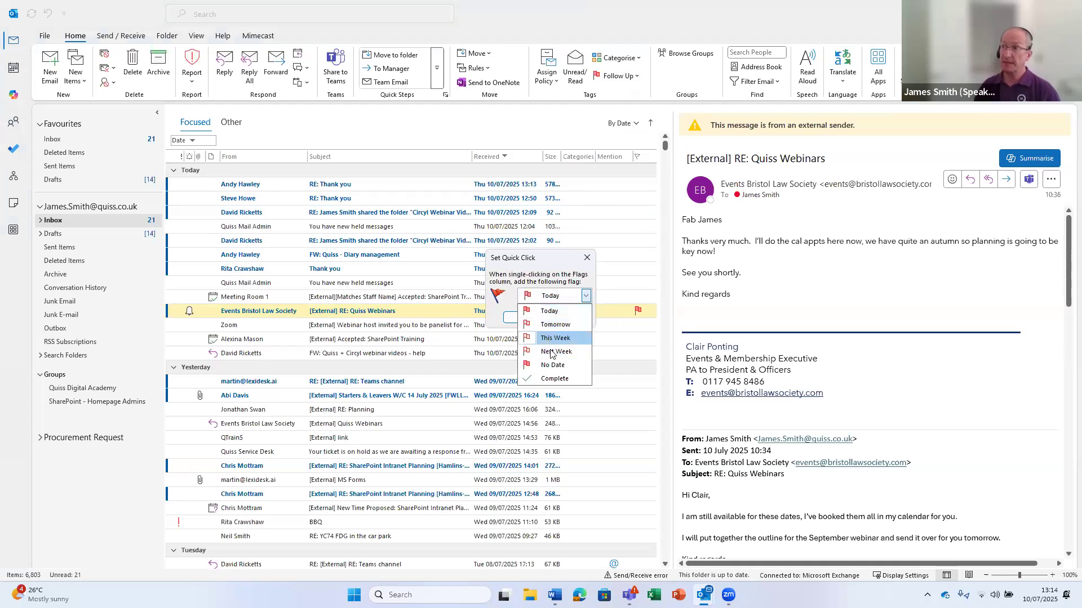
left_click(484, 284)
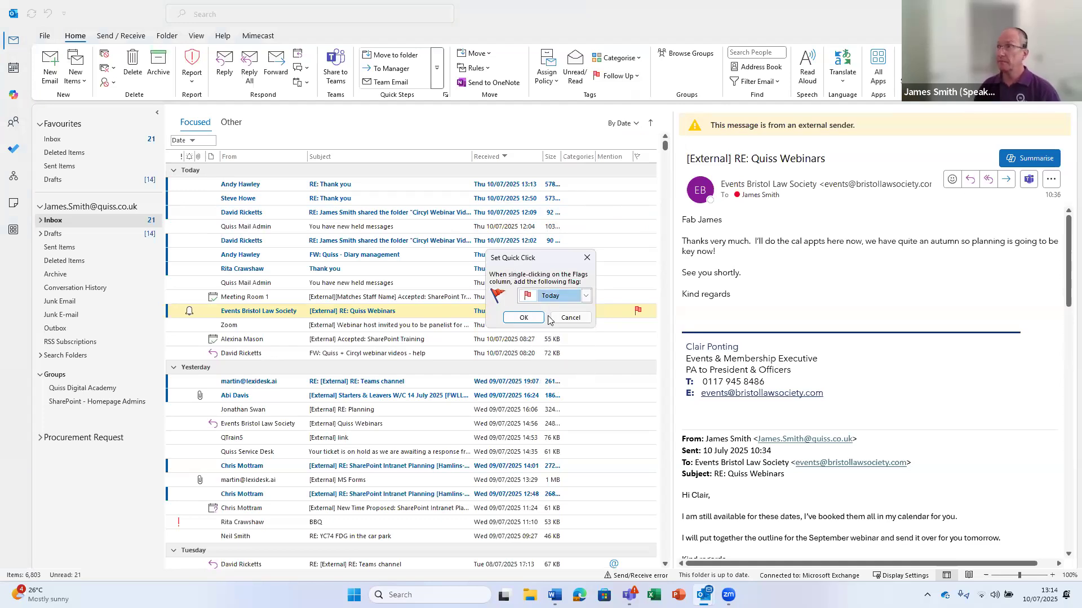
left_click(570, 318)
left_click(634, 78)
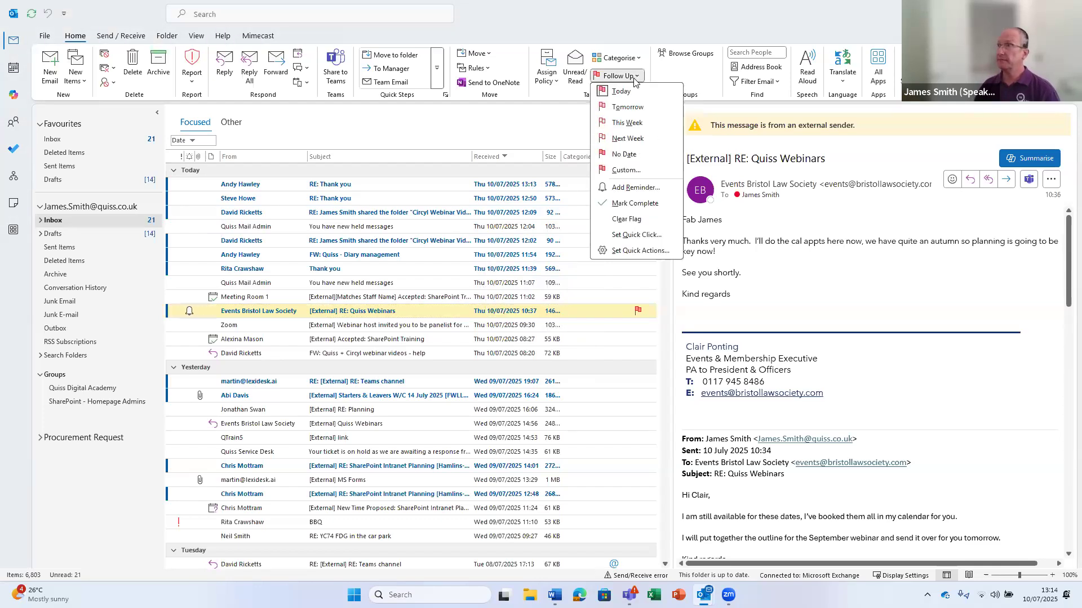
Change Quick Action 1 from Delete to Move and confirm
left_click(641, 252)
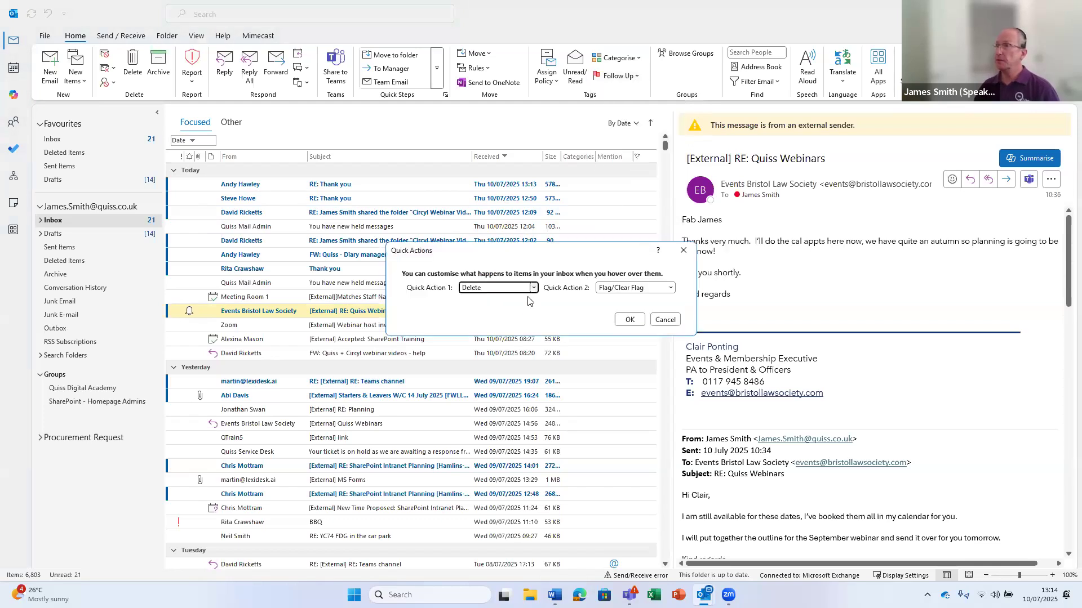
left_click(533, 287)
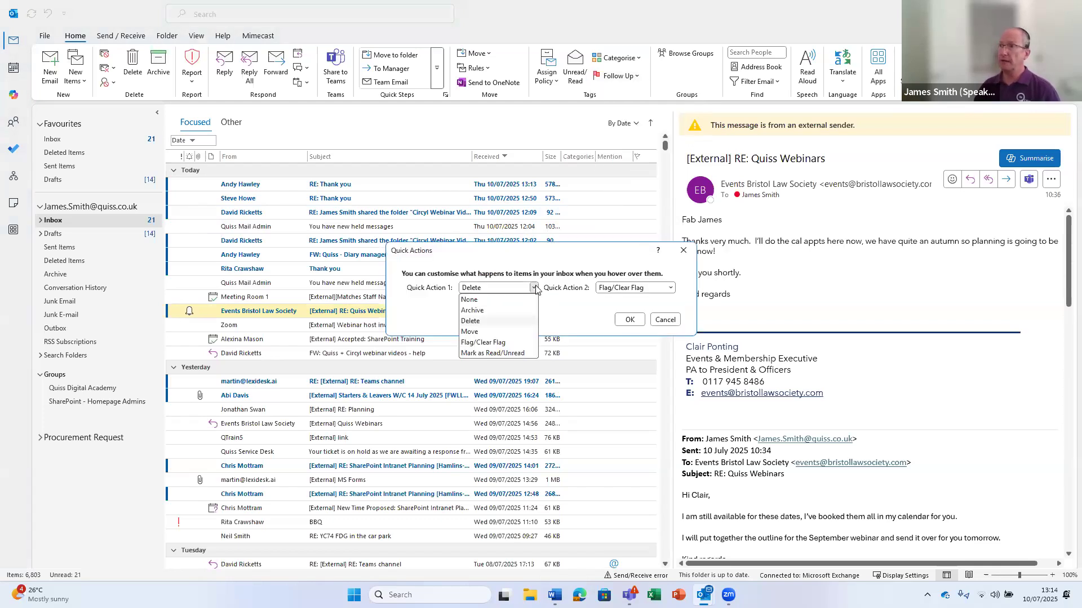
left_click(471, 332)
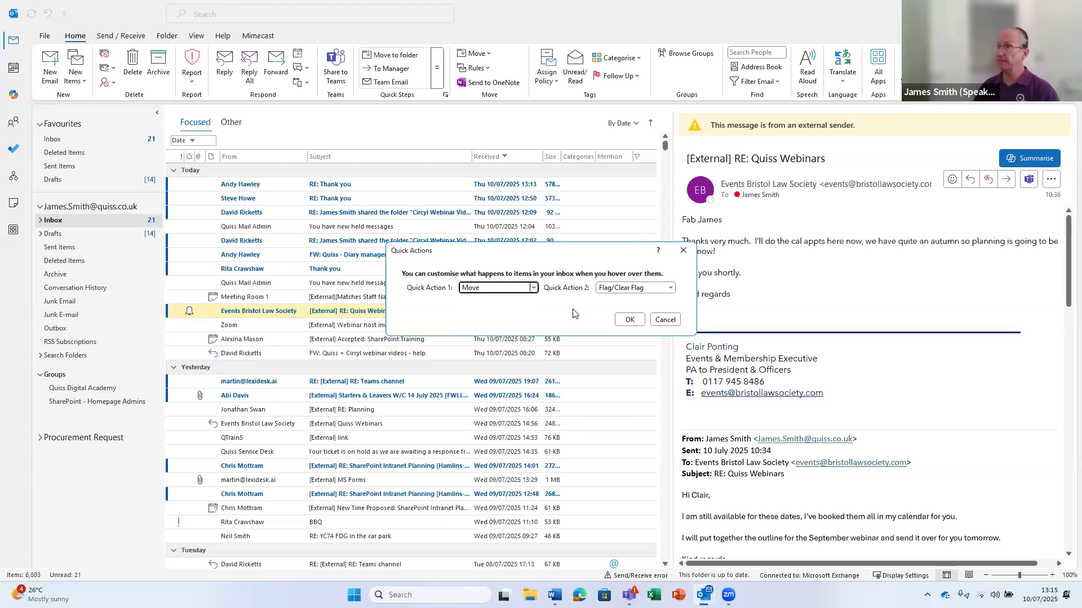
left_click(629, 320)
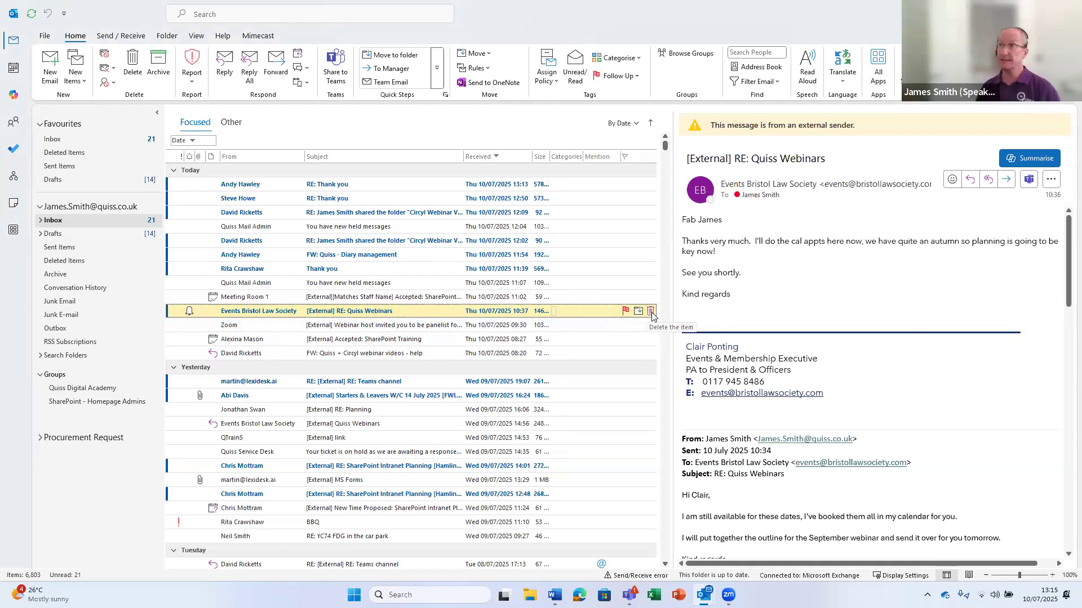
Reopen Quick Actions to verify Move and Flag/Clear Flag, then close without changes
left_click(621, 79)
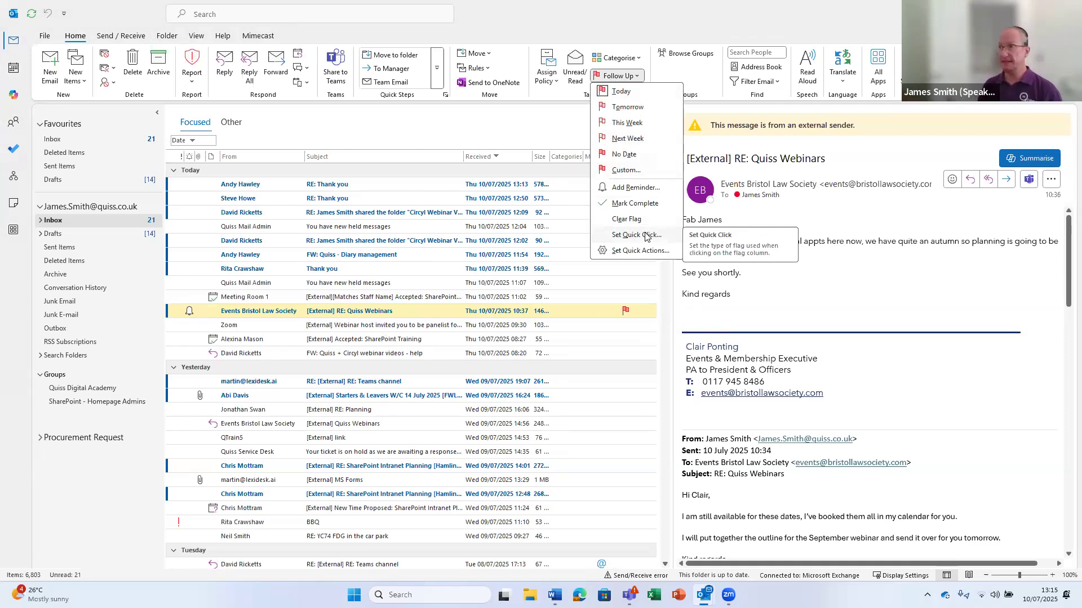
left_click(629, 256)
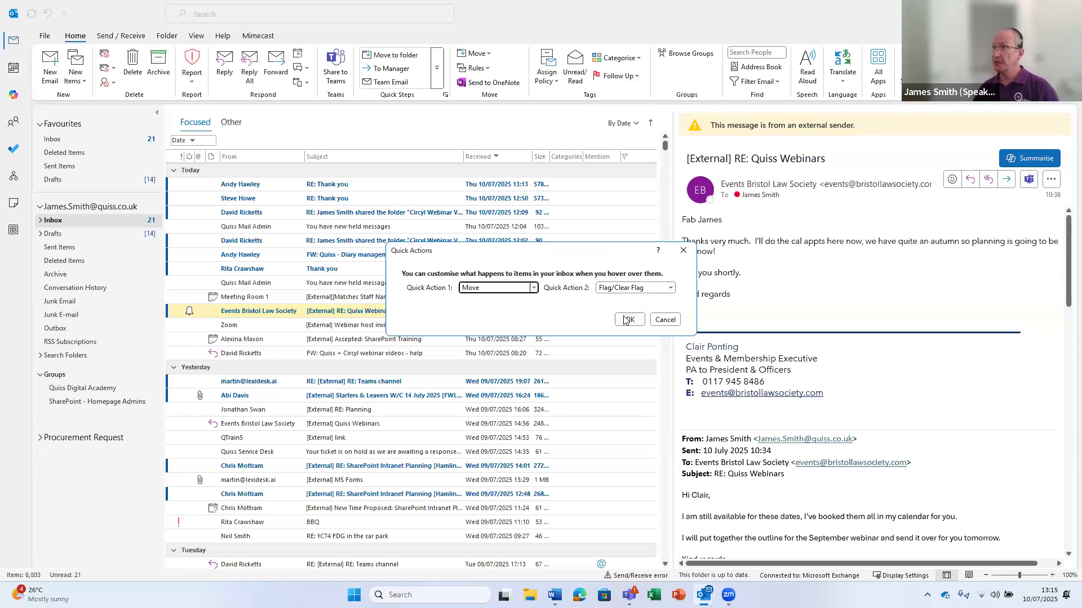
left_click(532, 288)
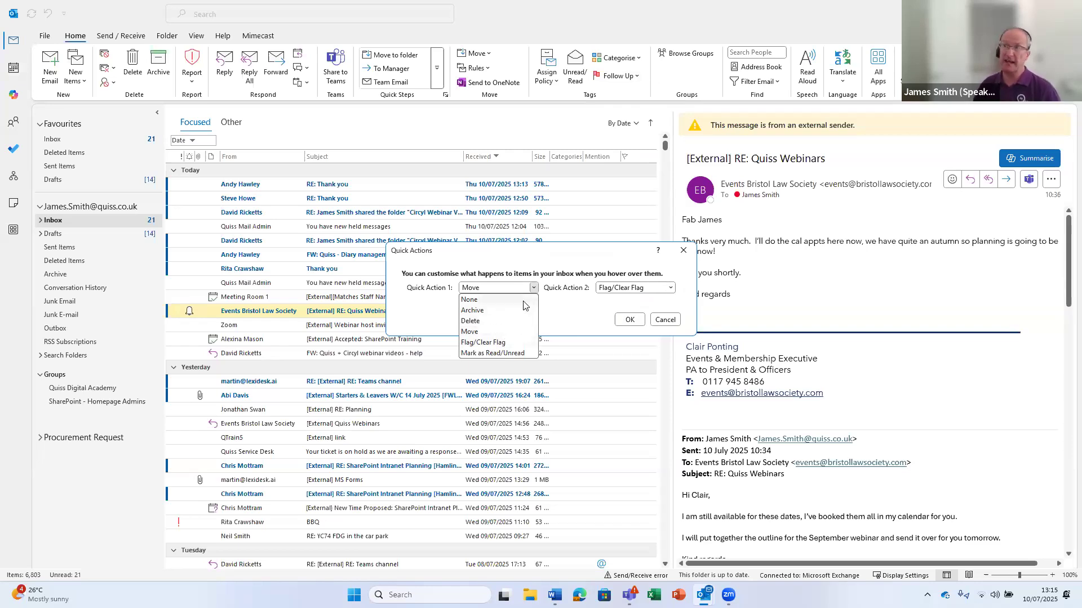
left_click(579, 303)
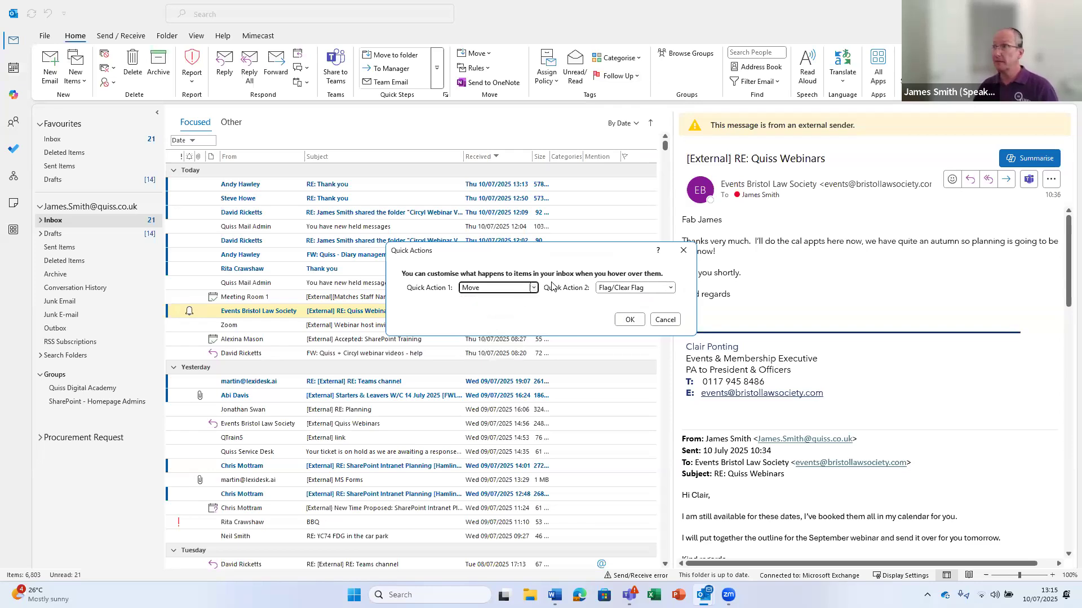
left_click(629, 320)
left_click(620, 76)
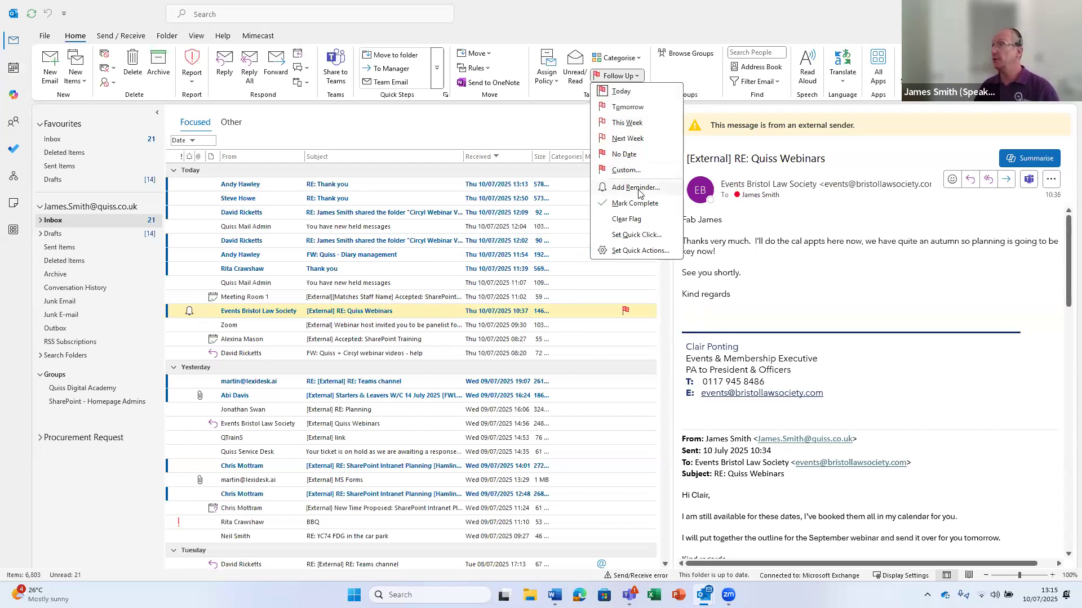
left_click(548, 125)
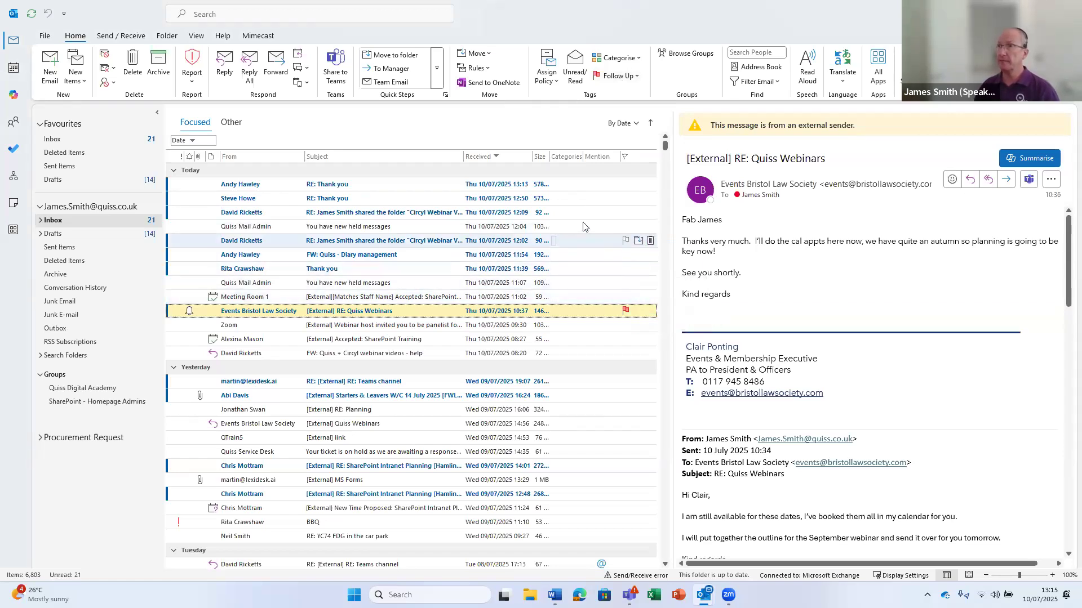
Flag the Quiss Mail Admin 'You have new held messages' notice for follow-up today
left_click(625, 227)
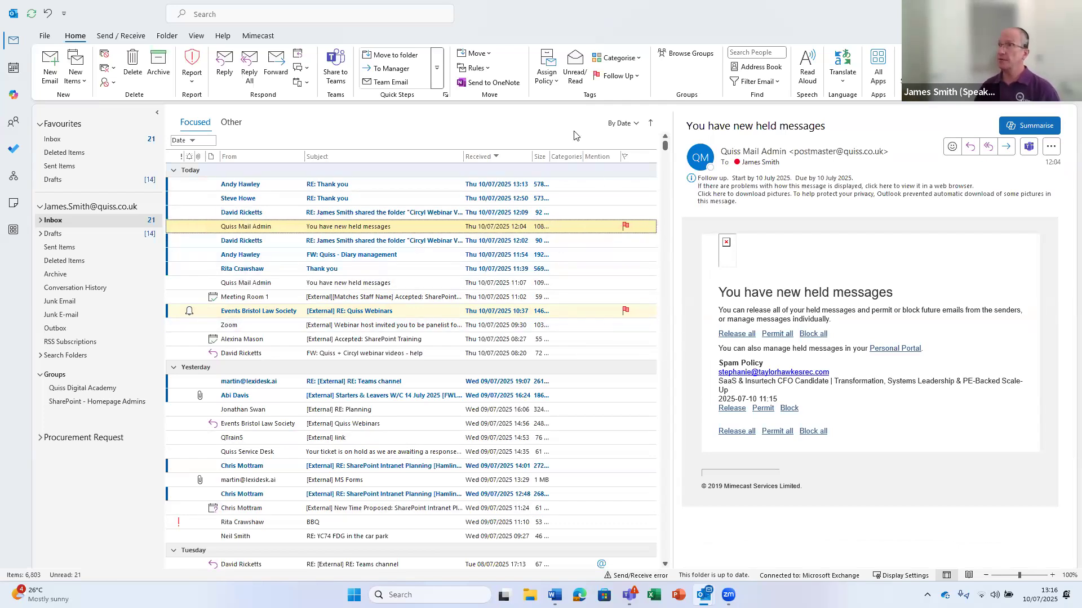
left_click(198, 37)
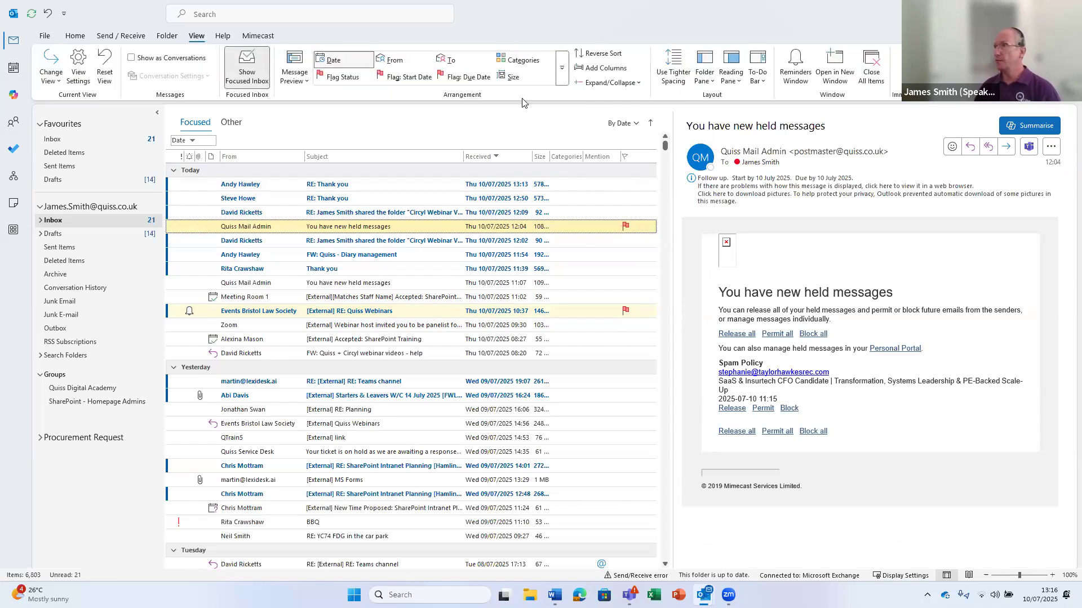
Show the Tasks list in the To-Do Bar, then untick it so the To-Do Bar stays hidden
left_click(764, 85)
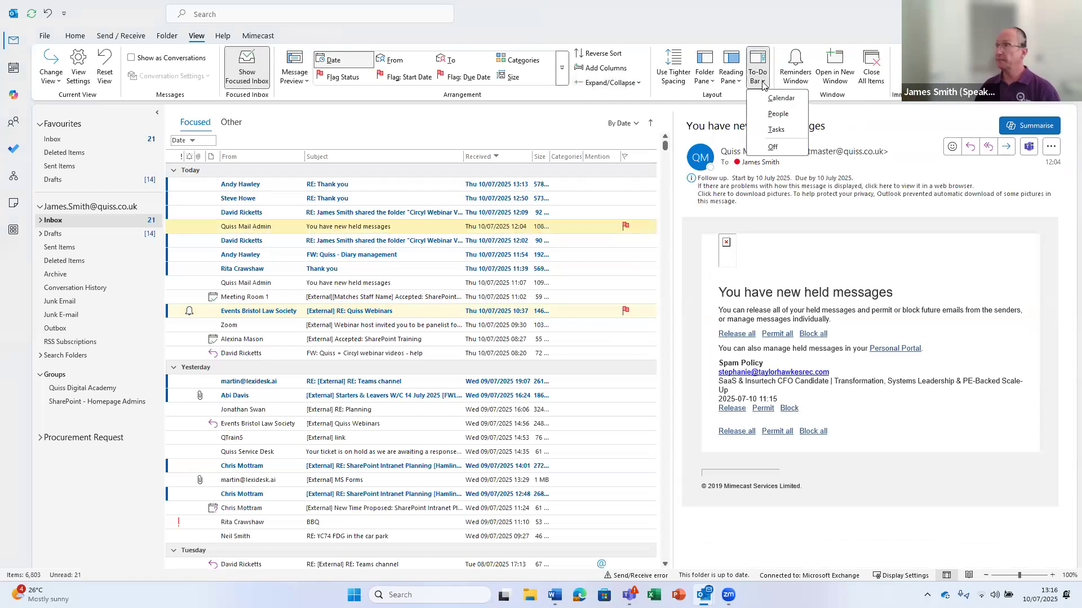
left_click(775, 130)
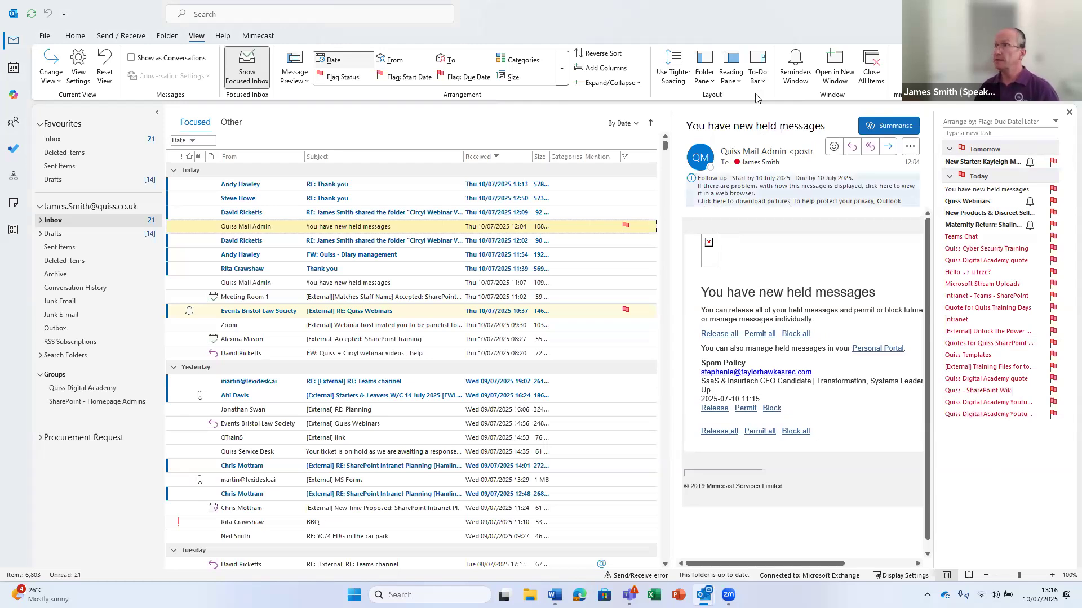
left_click(758, 73)
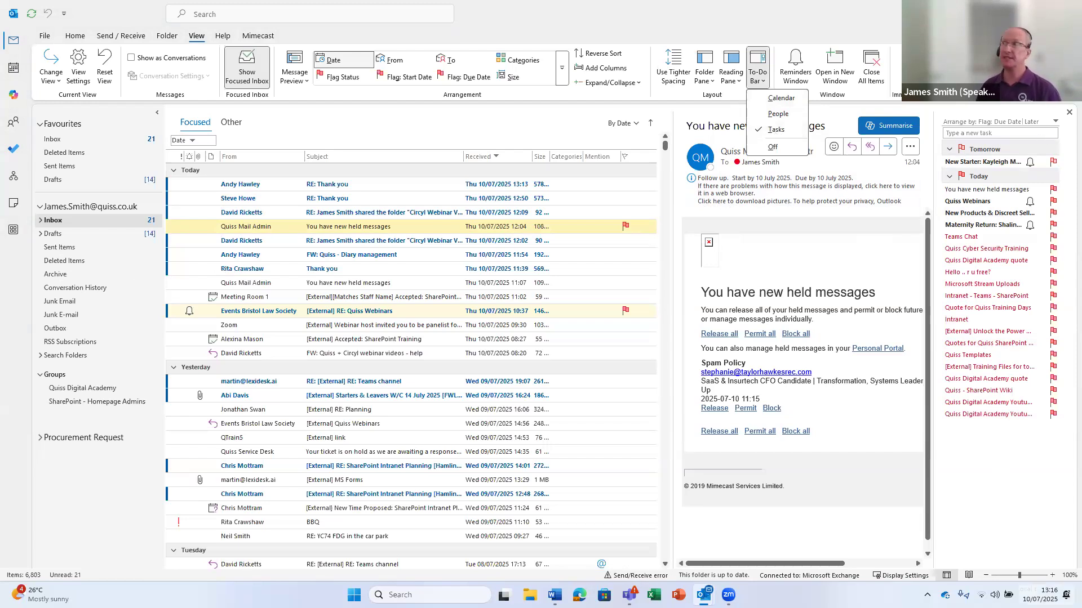
left_click(772, 133)
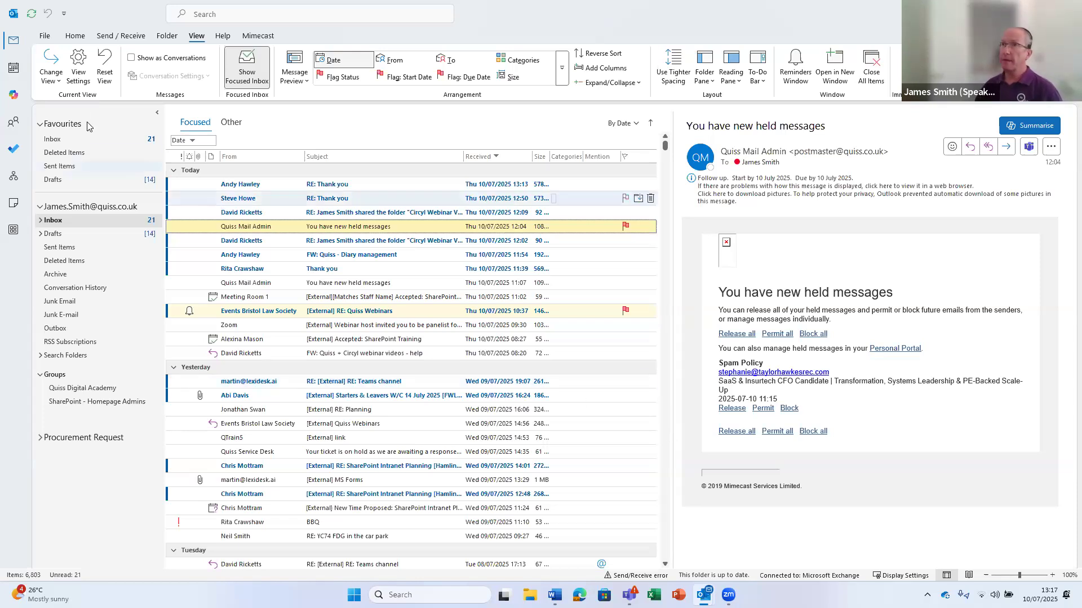
left_click(75, 37)
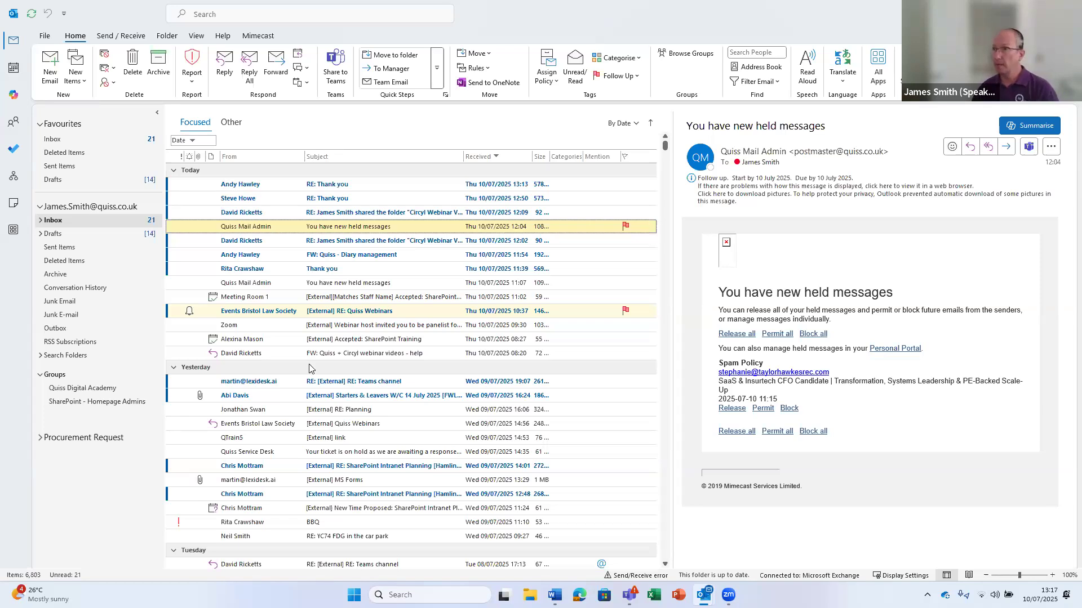
Select the 'RE: Quiss Webinars' message from Events Bristol Law Society
left_click(260, 314)
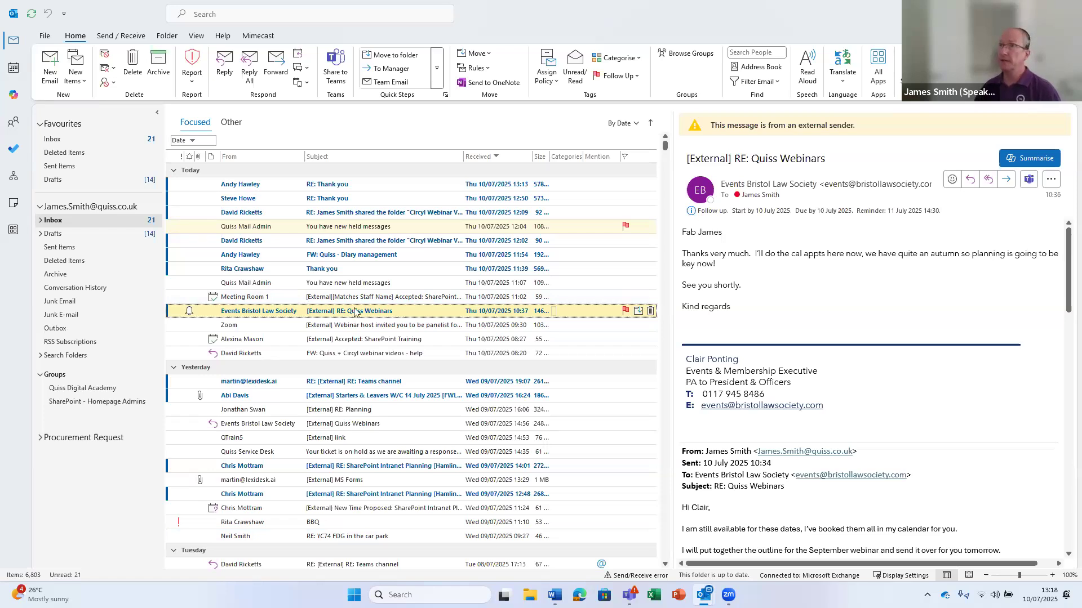
left_click(197, 36)
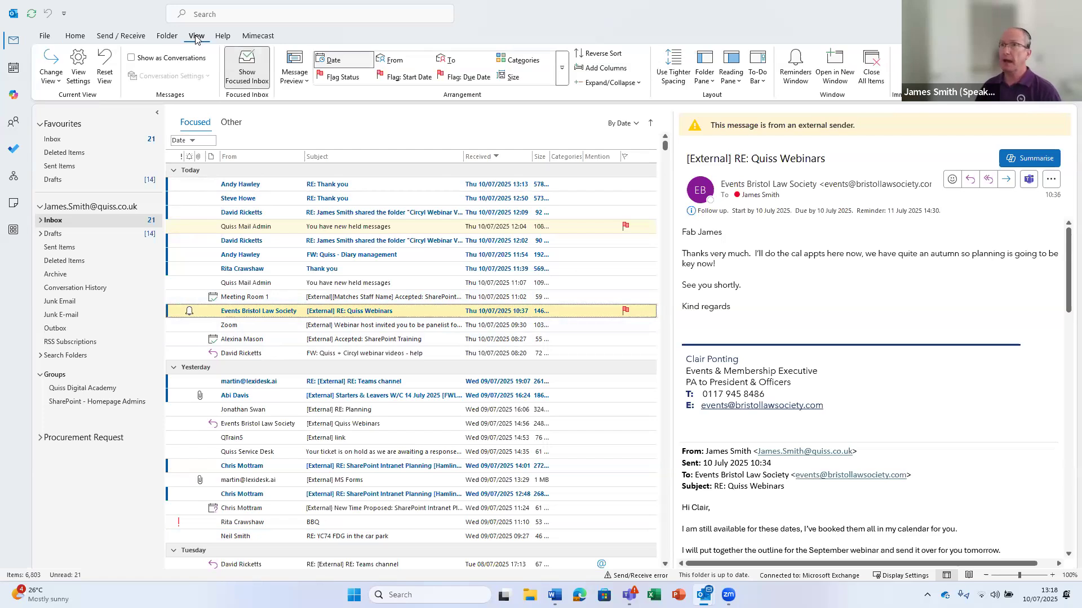
Add a new conditional formatting rule named BLS in the view settings
left_click(81, 64)
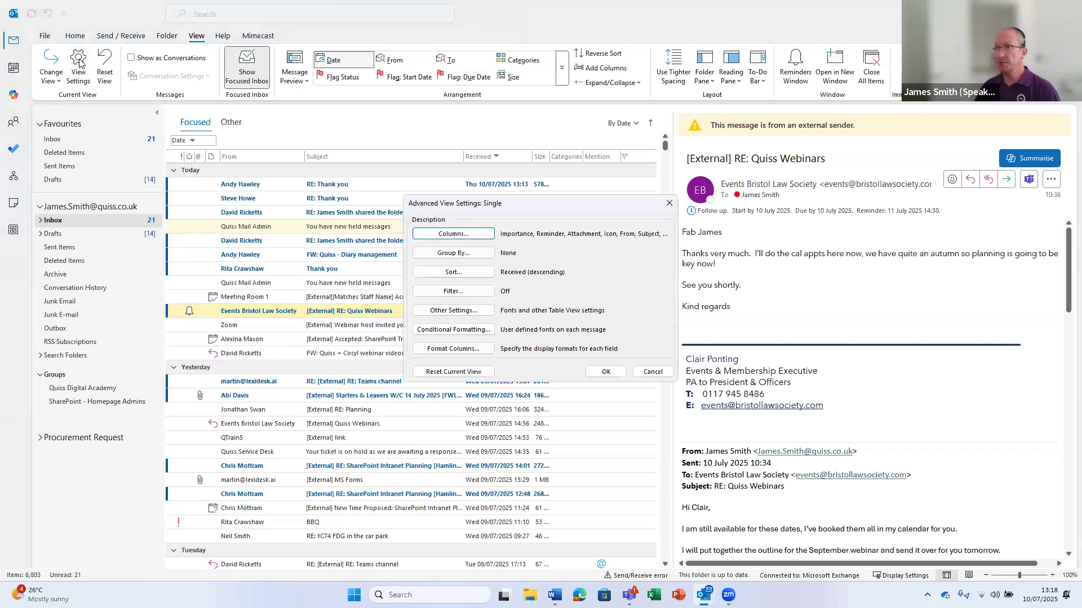
left_click(450, 335)
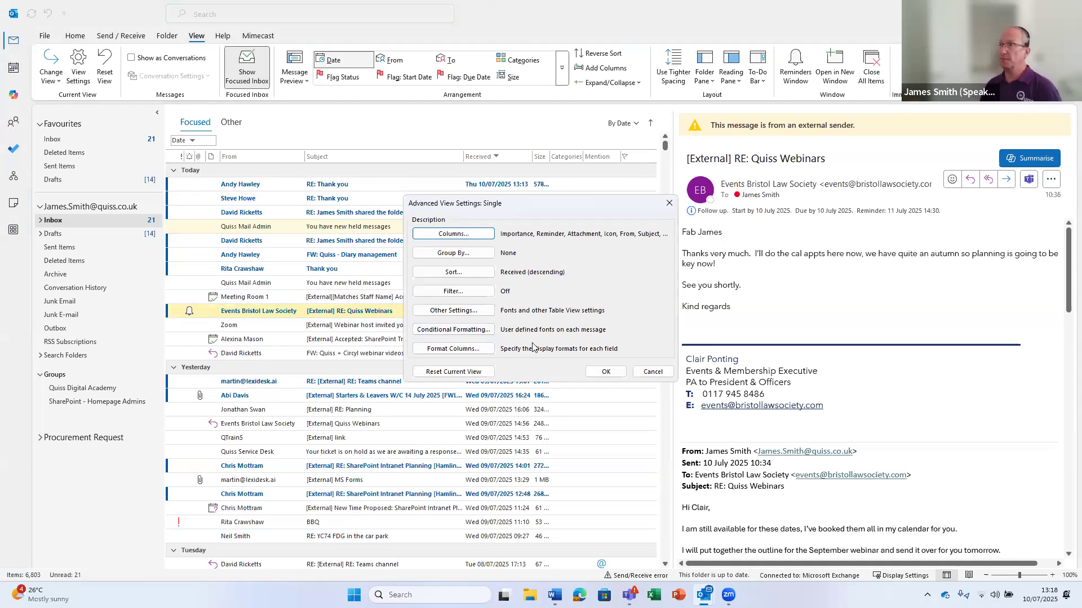
left_click(450, 331)
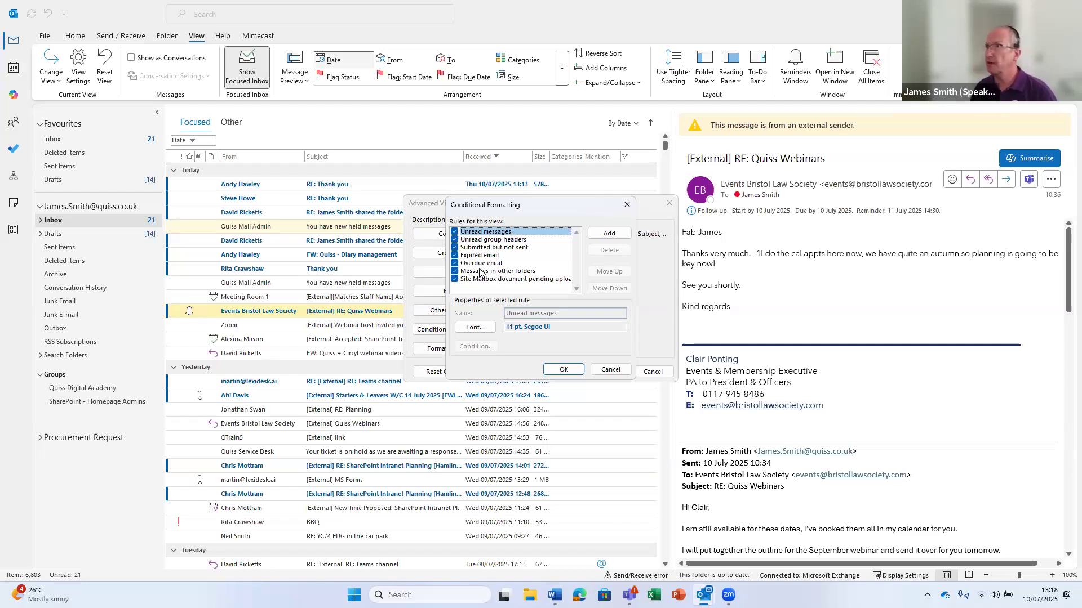
left_click(609, 234)
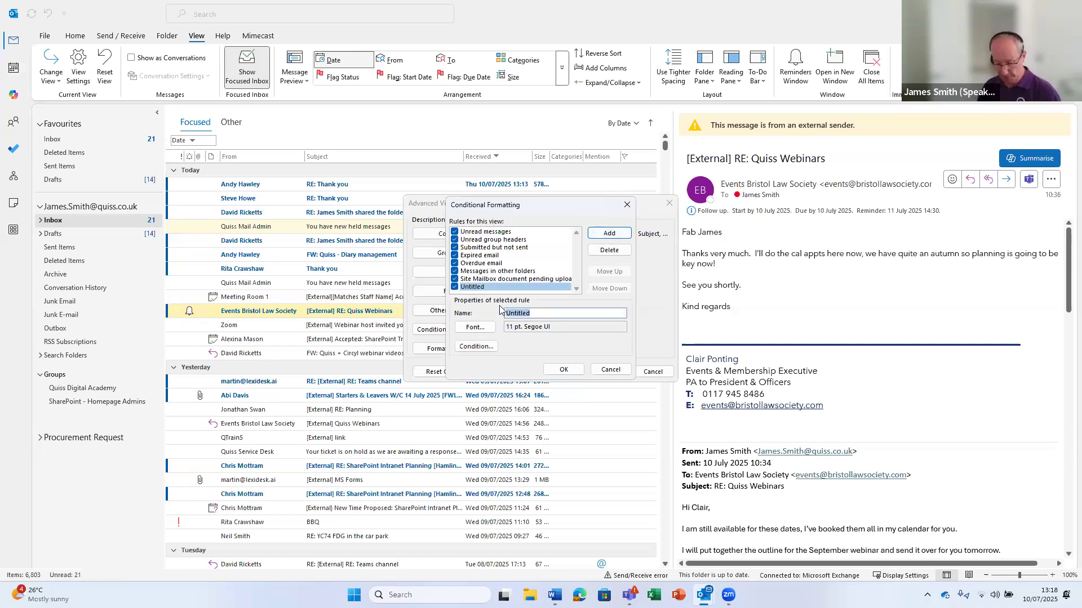
type("BLS")
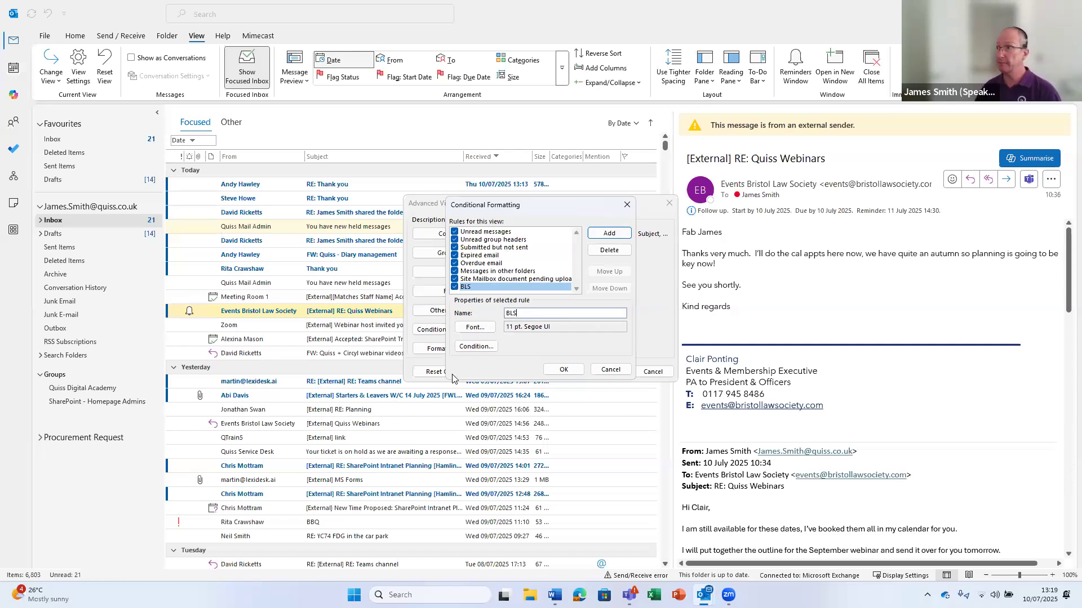
Set the BLS rule's font to Segoe UI, Bold, Bigger size, in Fuchsia
left_click(474, 328)
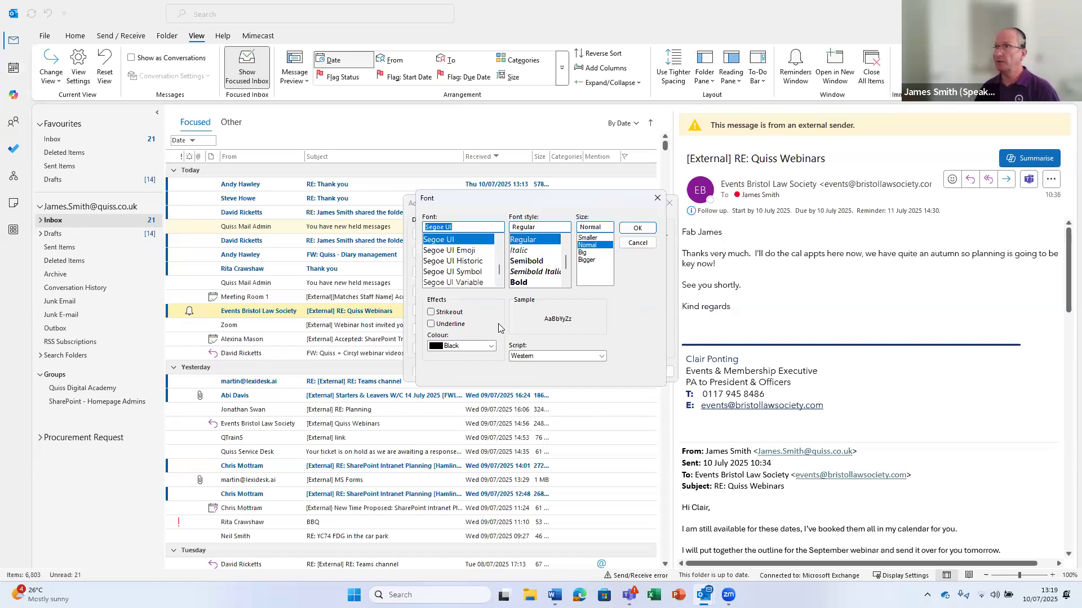
left_click(518, 283)
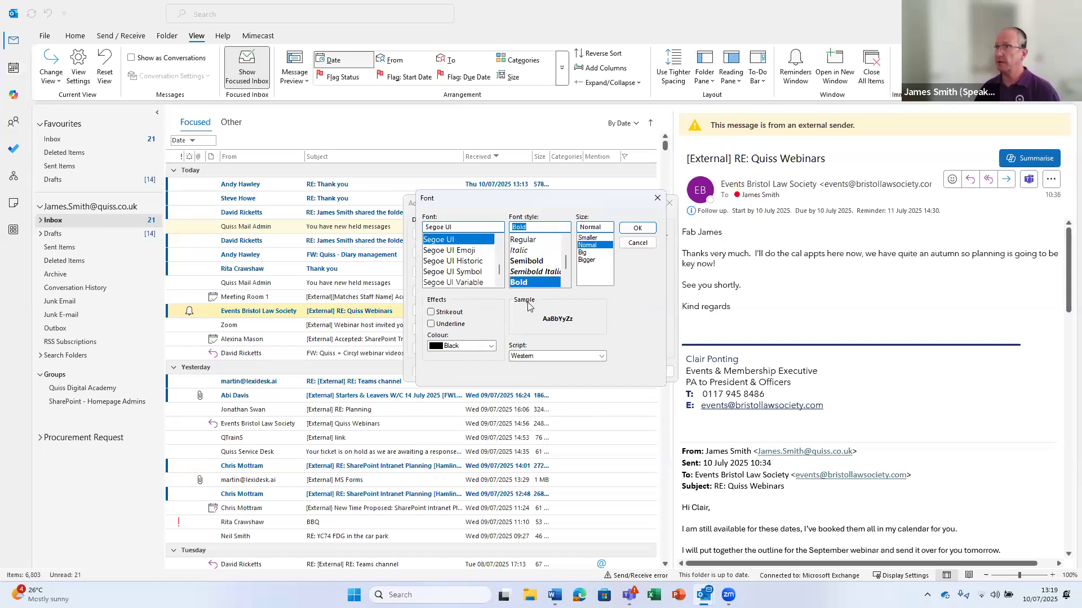
left_click(491, 346)
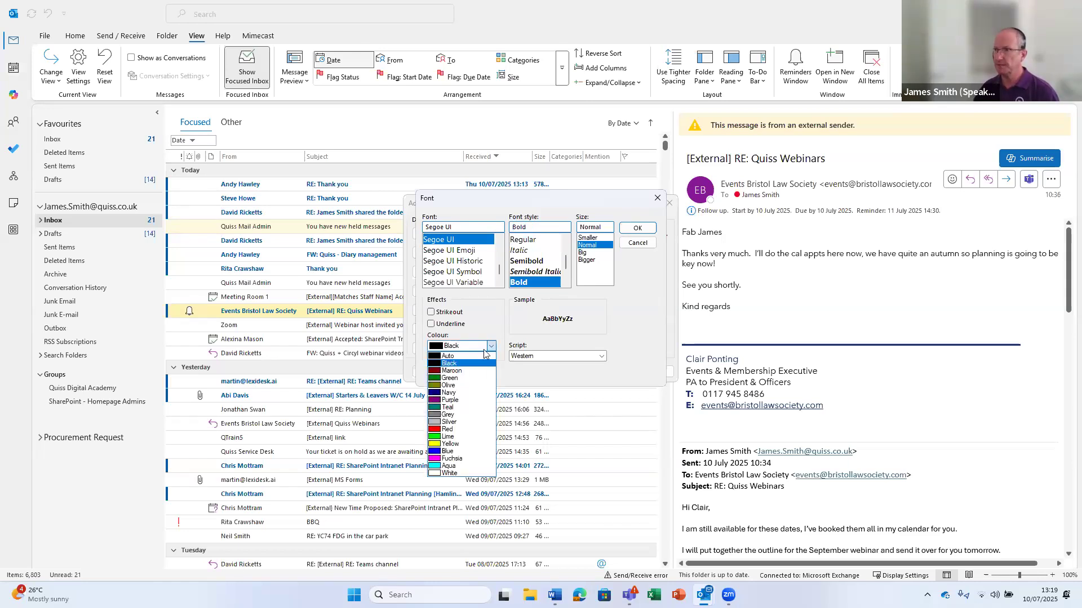
left_click(436, 459)
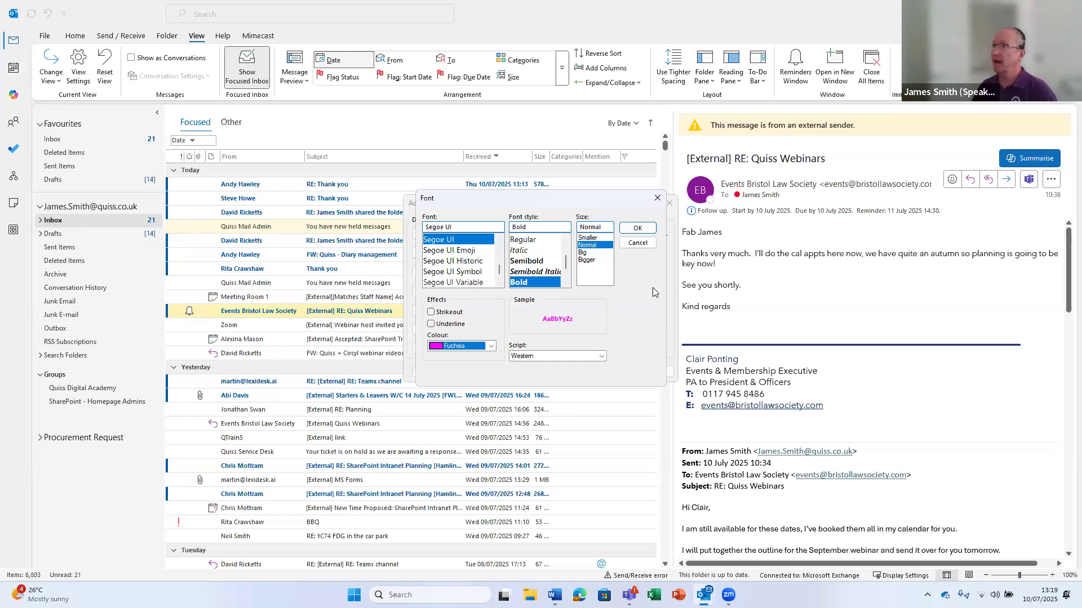
left_click(585, 260)
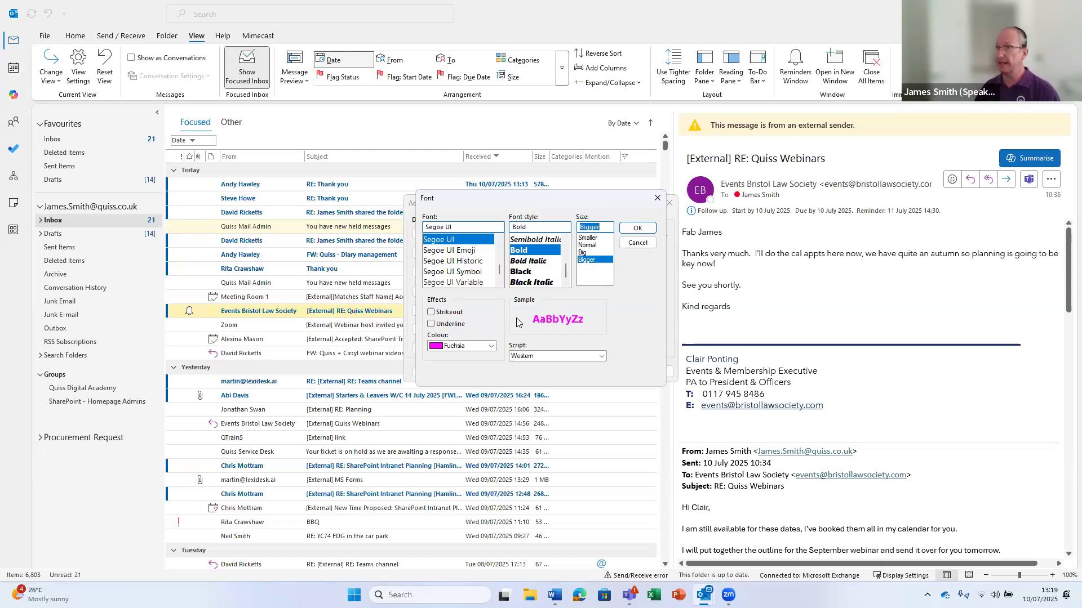
left_click(637, 228)
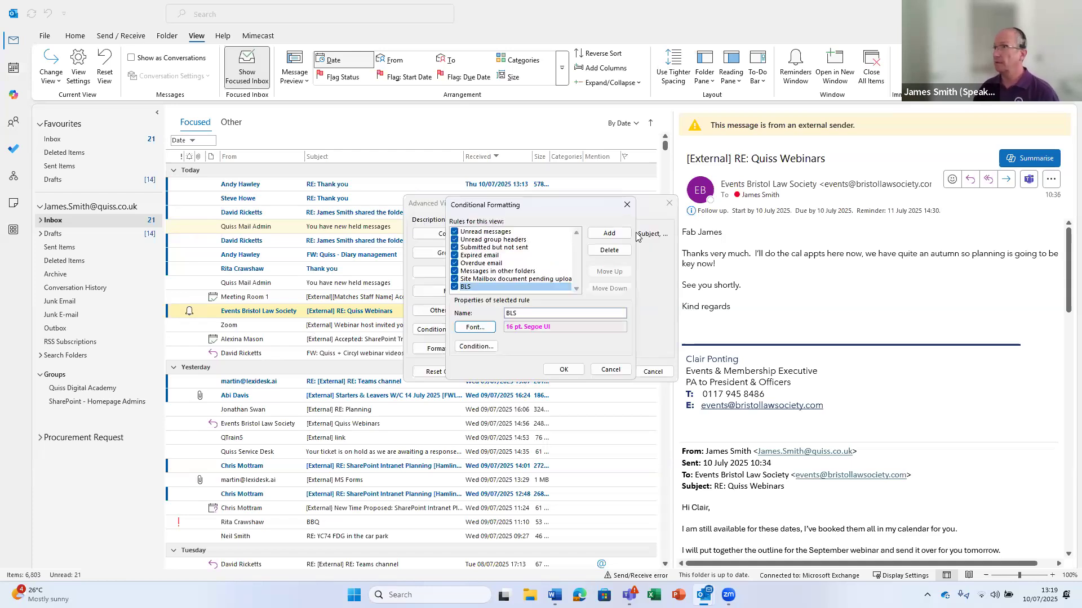
Set the BLS rule's condition to mail from the Events Bristol Law Society address and save
left_click(476, 347)
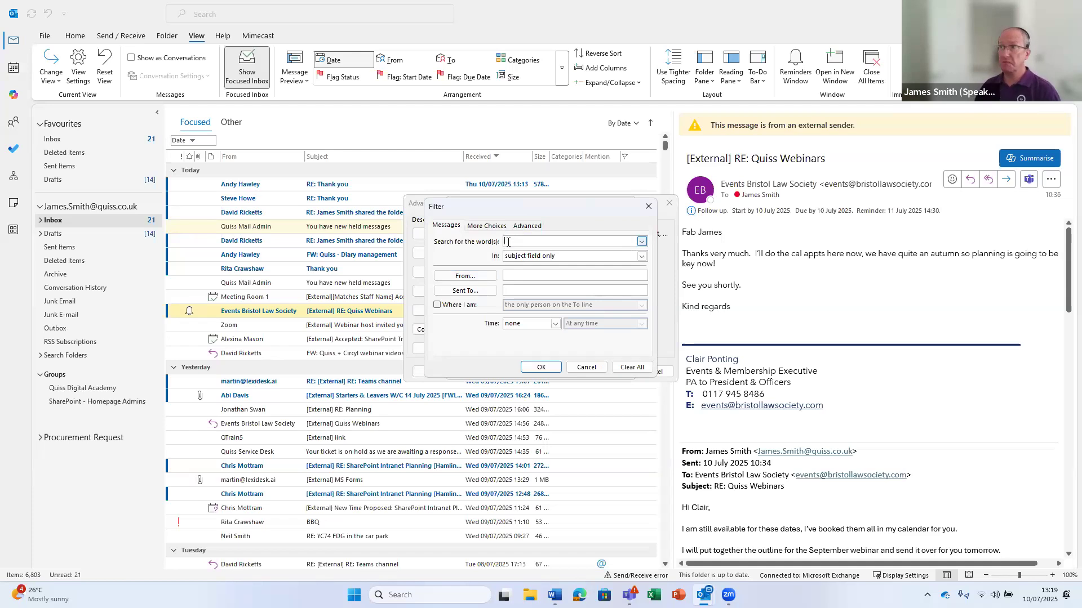
left_click(642, 256)
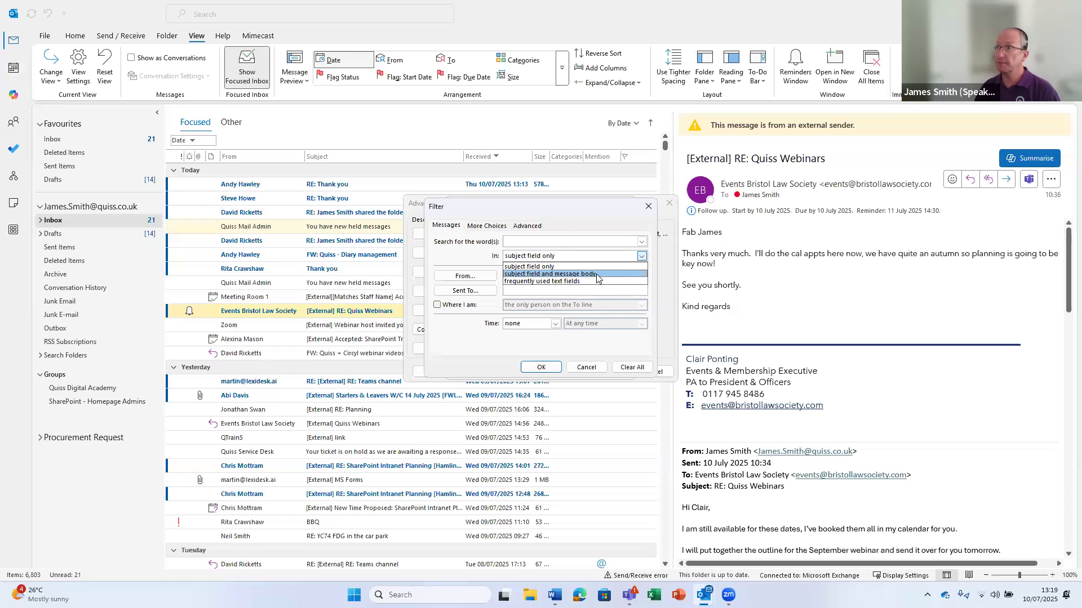
left_click(497, 284)
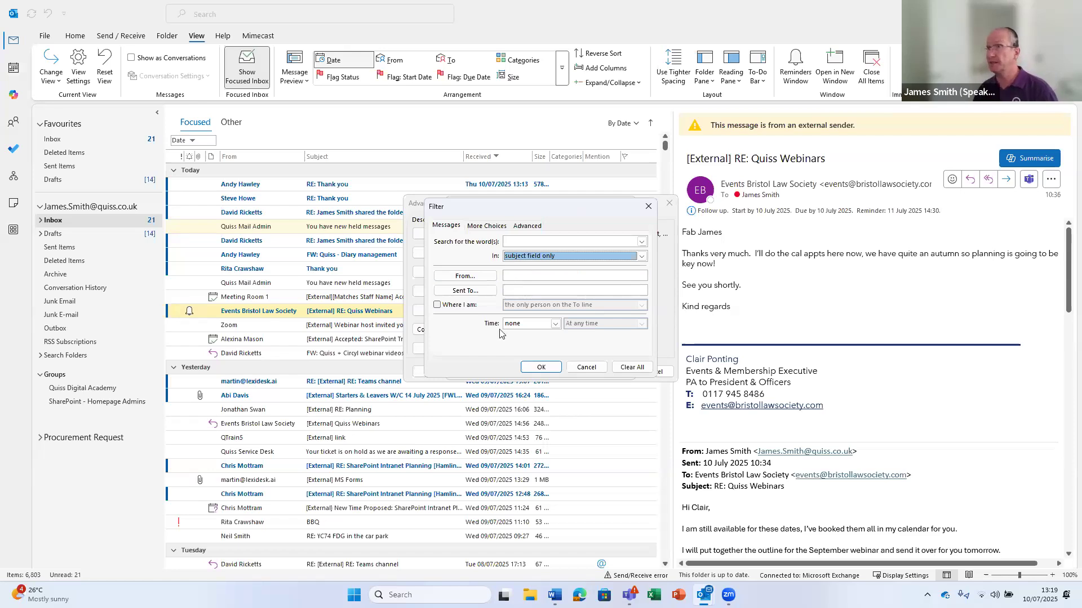
left_click(438, 306)
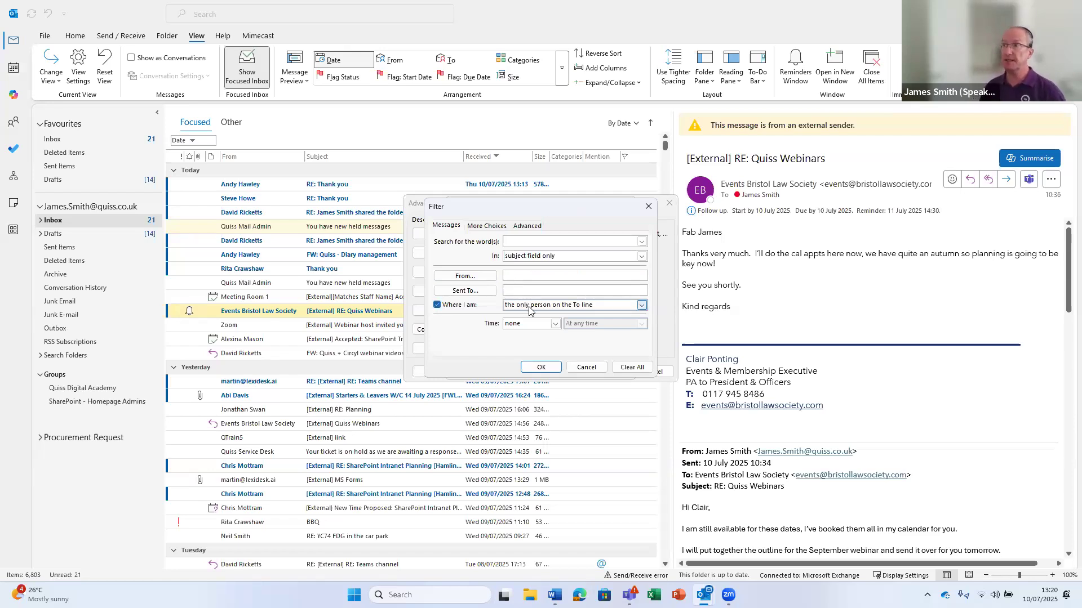
left_click(641, 304)
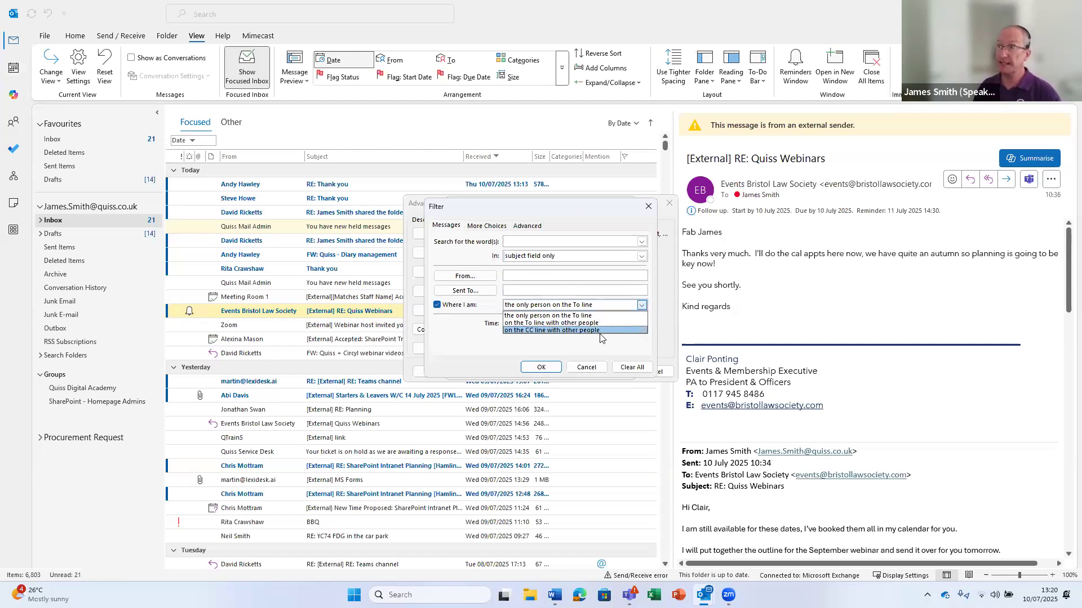
left_click(437, 306)
left_click(437, 305)
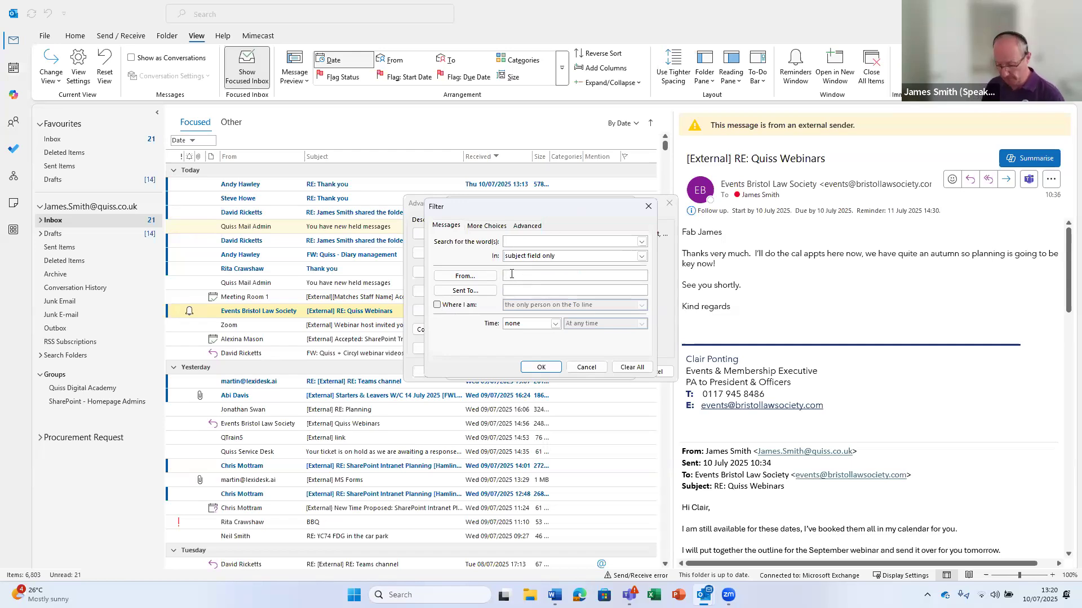
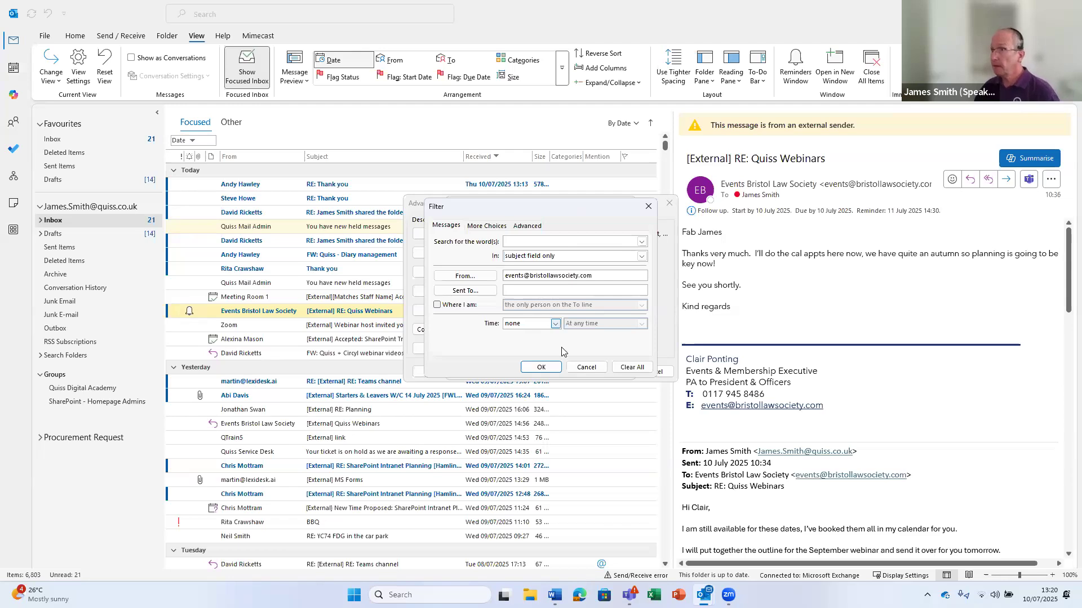
left_click(488, 226)
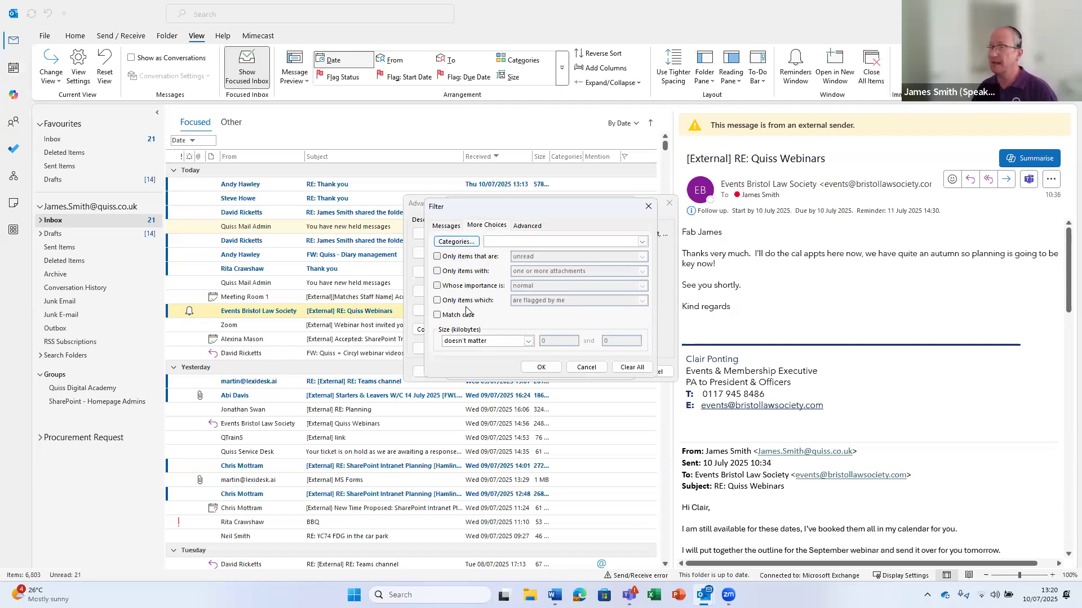
left_click(446, 227)
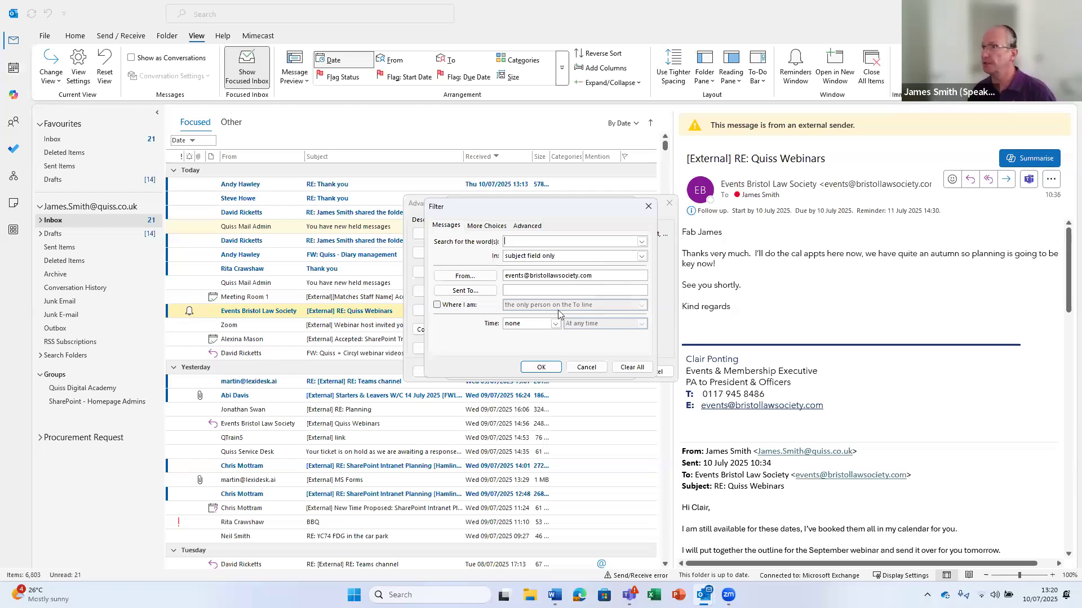
left_click(540, 368)
left_click(558, 371)
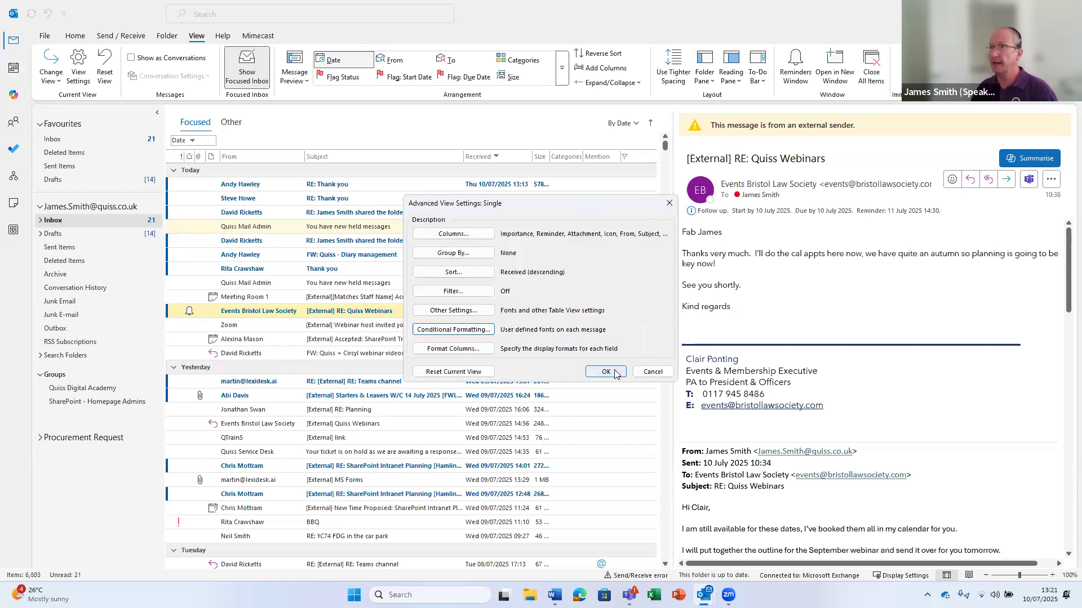
Confirm the Advanced View Settings so Events Bristol Law Society mail shows in large bold fuchsia
left_click(614, 374)
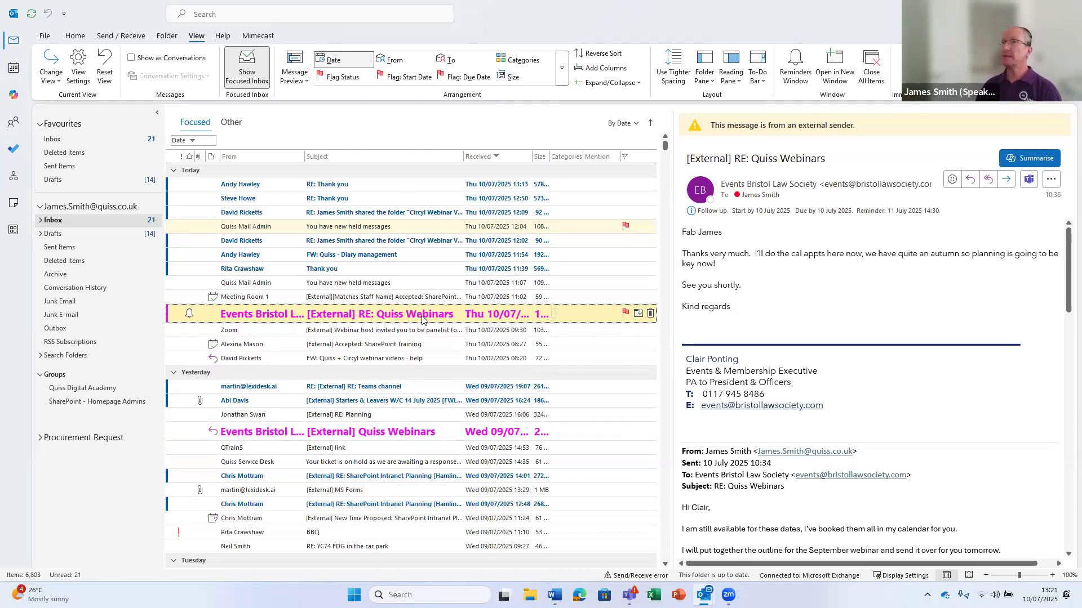
Change the BLS conditional formatting rule's font to Normal size and Green colour, and apply it
left_click(79, 66)
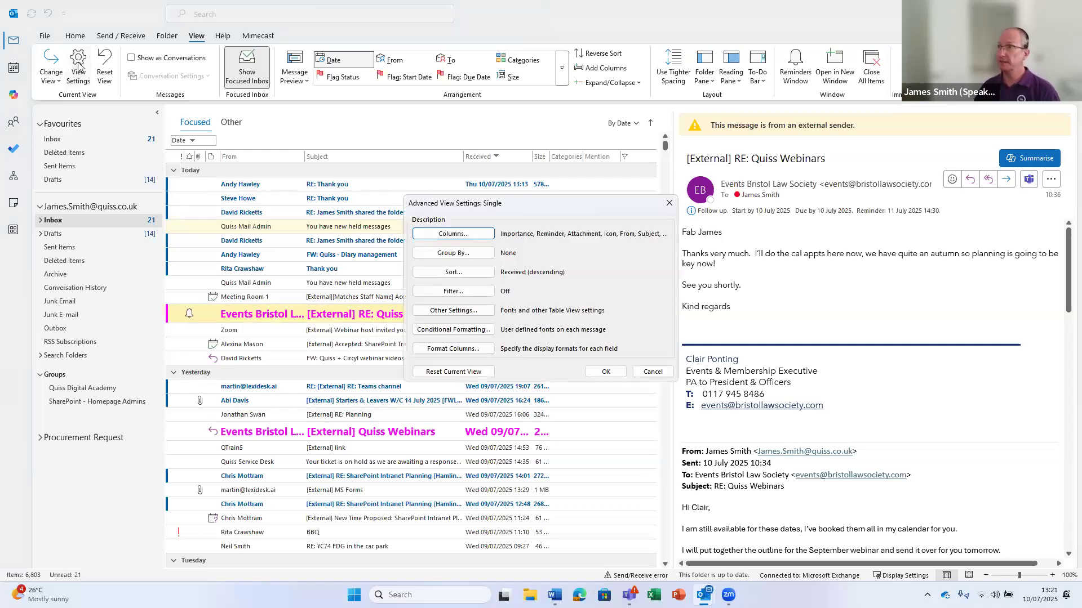
left_click(454, 331)
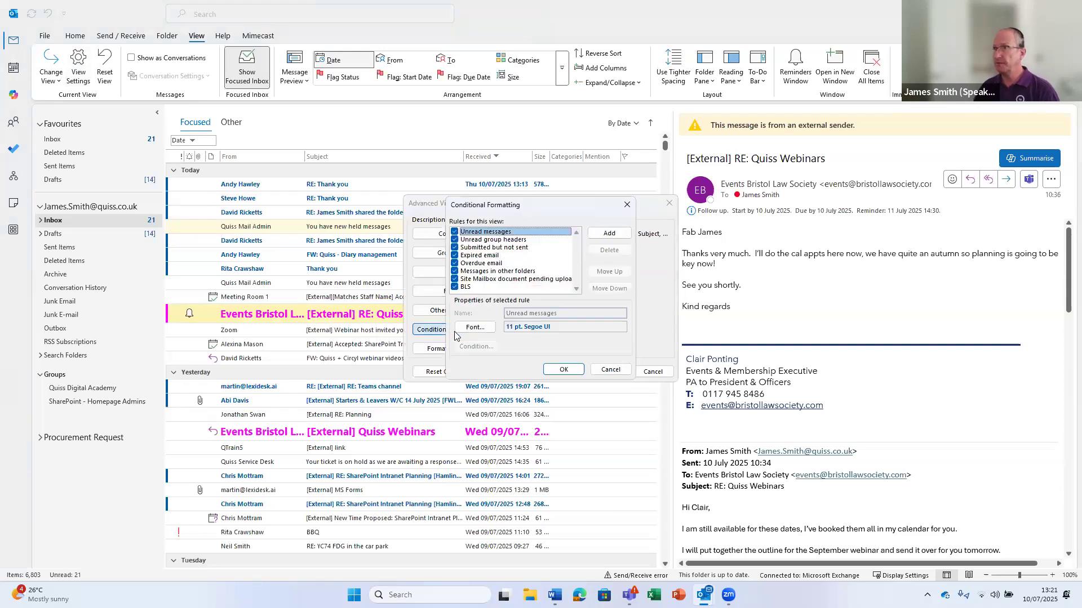
left_click(465, 287)
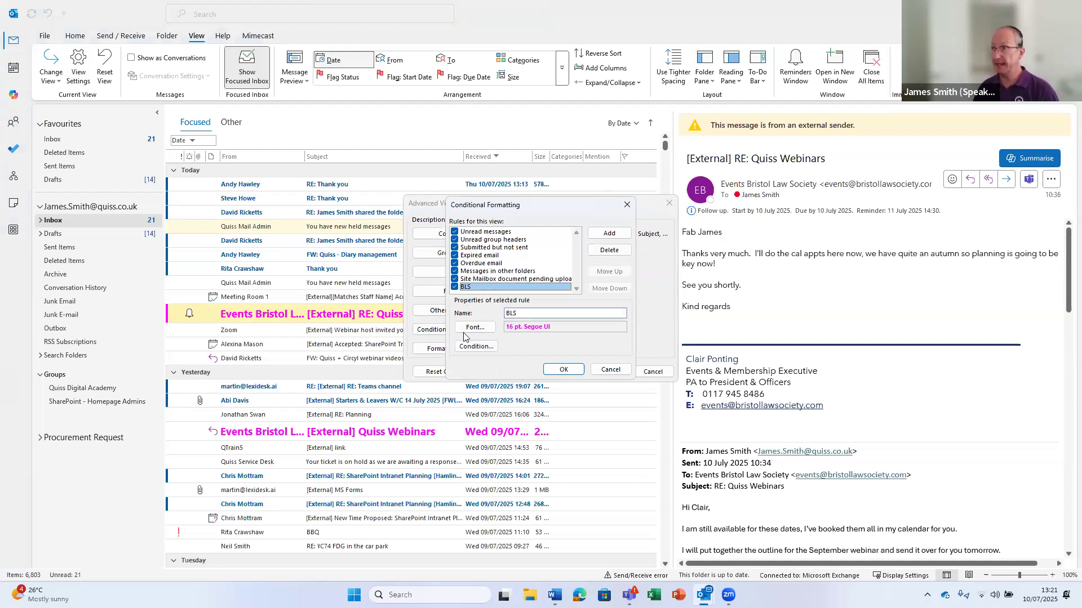
left_click(472, 329)
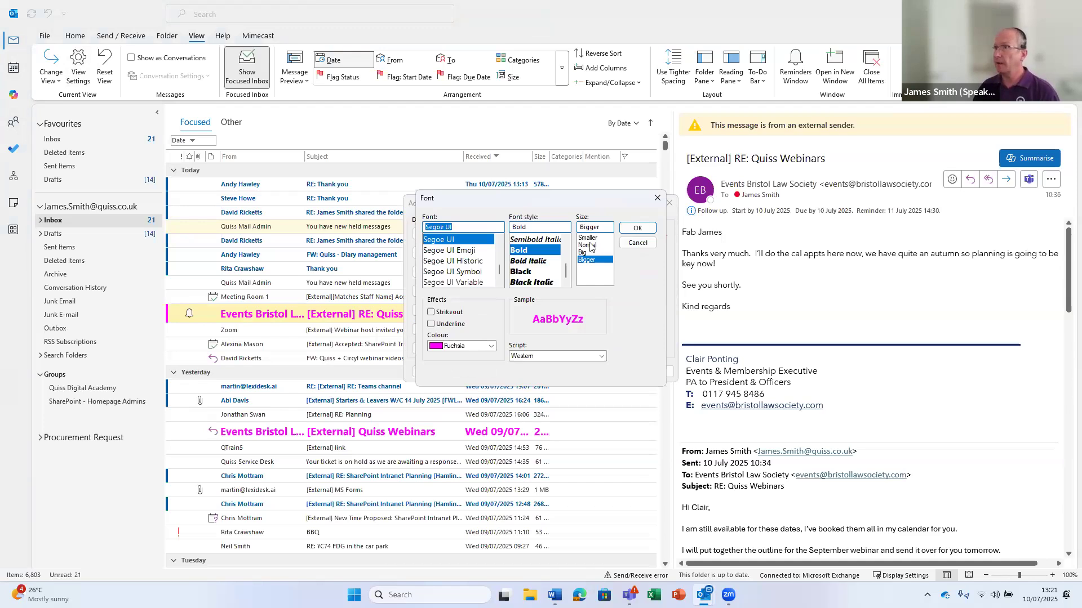
left_click(590, 245)
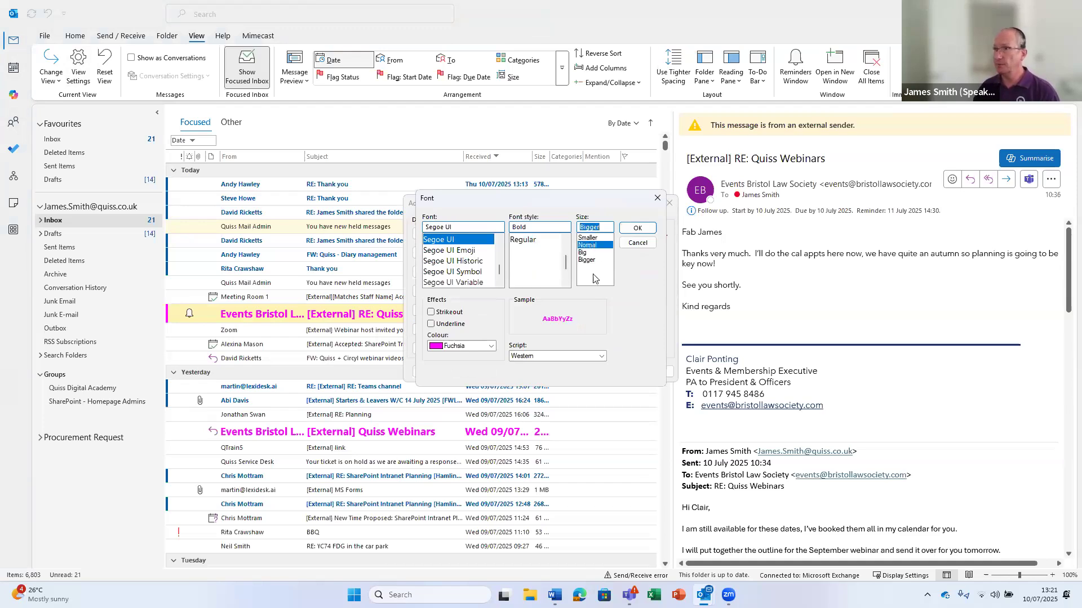
left_click(491, 346)
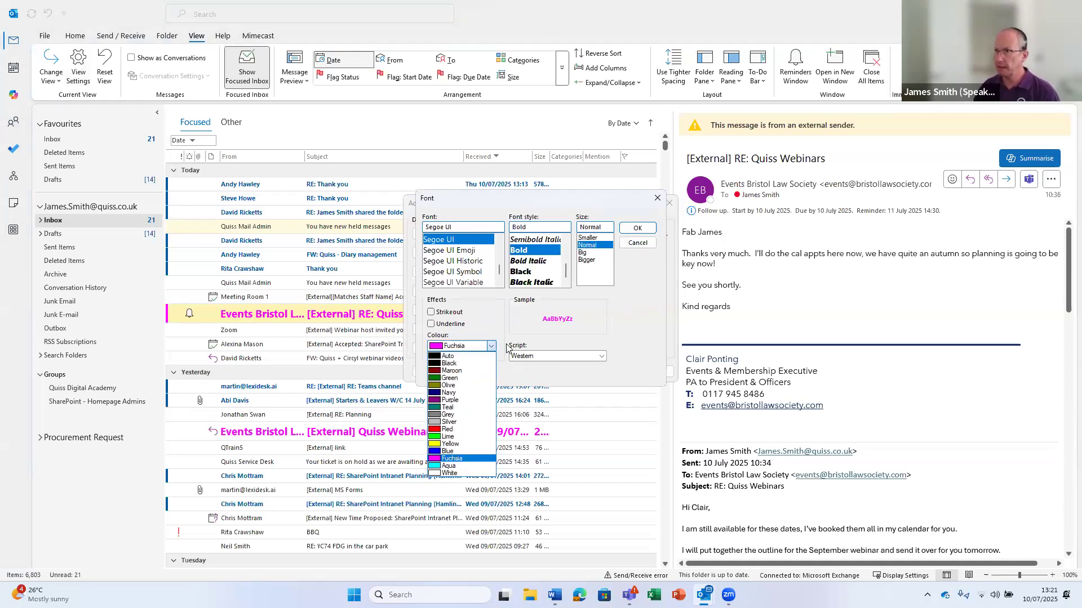
left_click(452, 379)
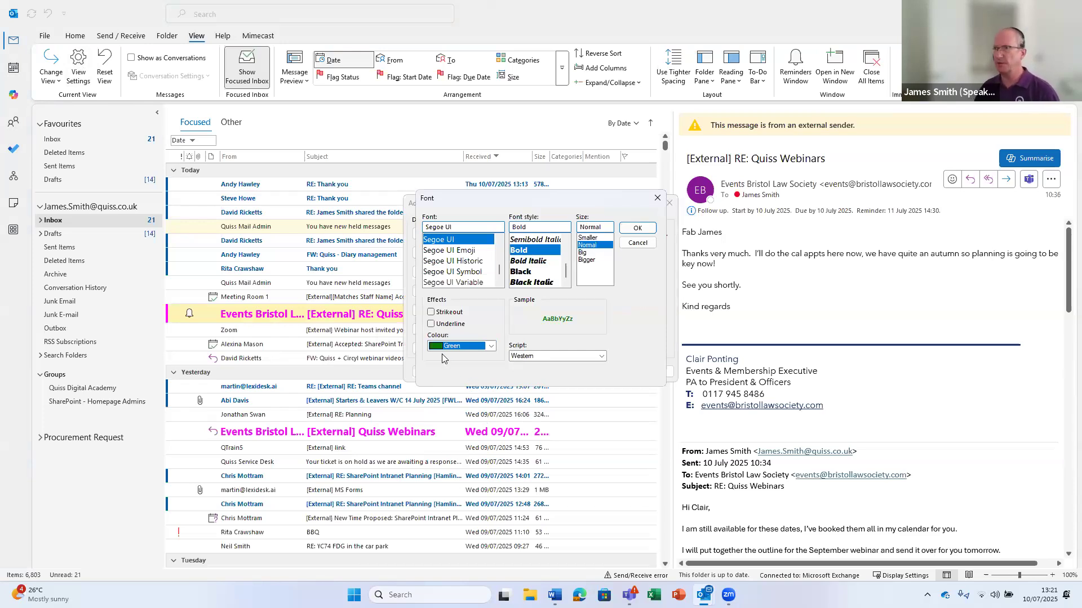
left_click(637, 229)
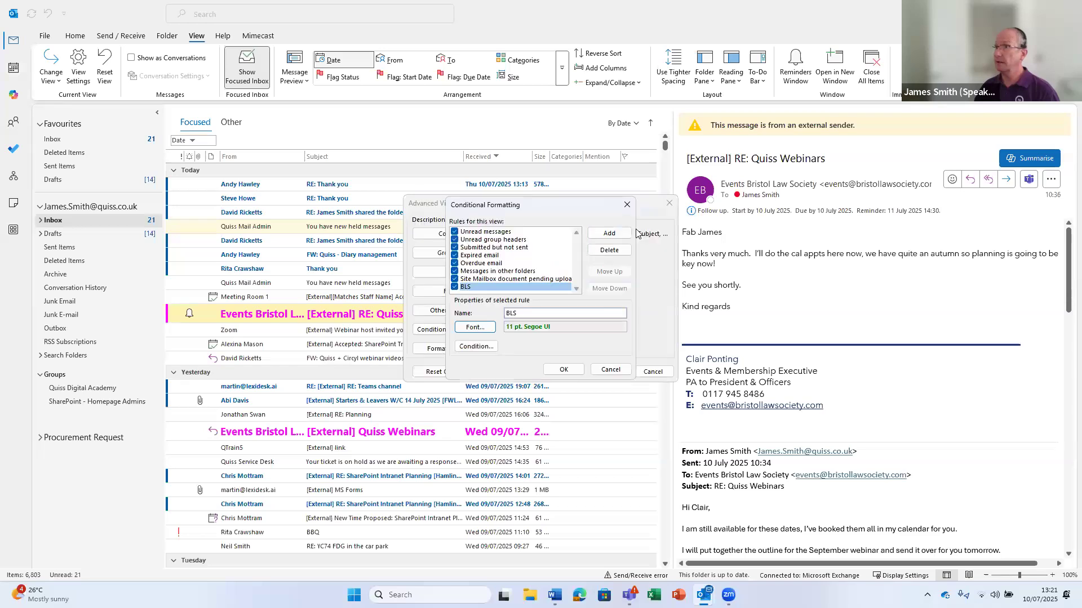
left_click(575, 366)
left_click(605, 372)
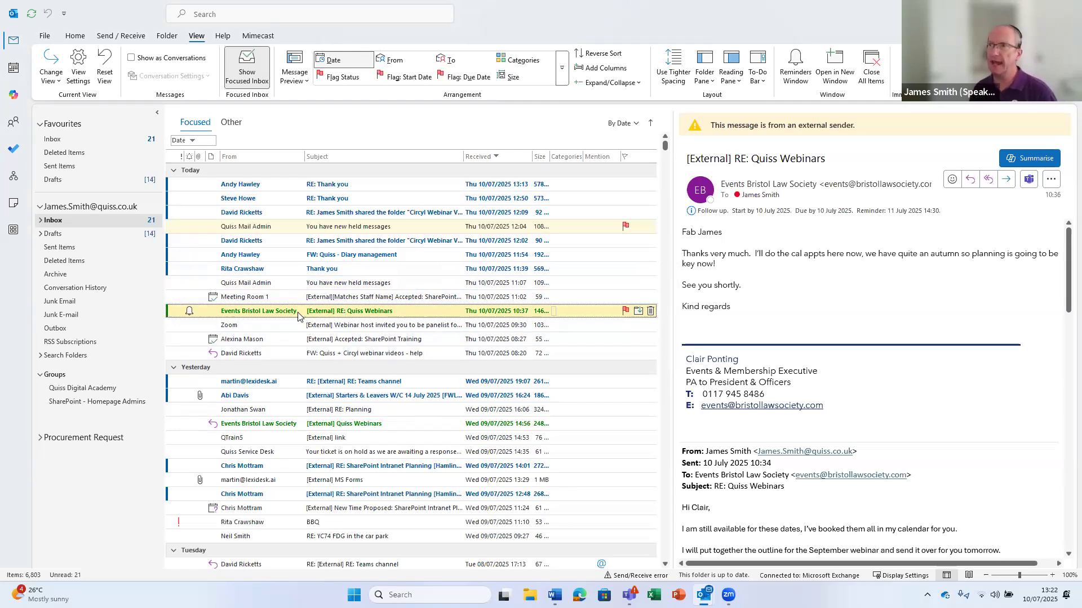
Add a new Untitled formatting rule with default font and no condition, then apply the view
left_click(78, 67)
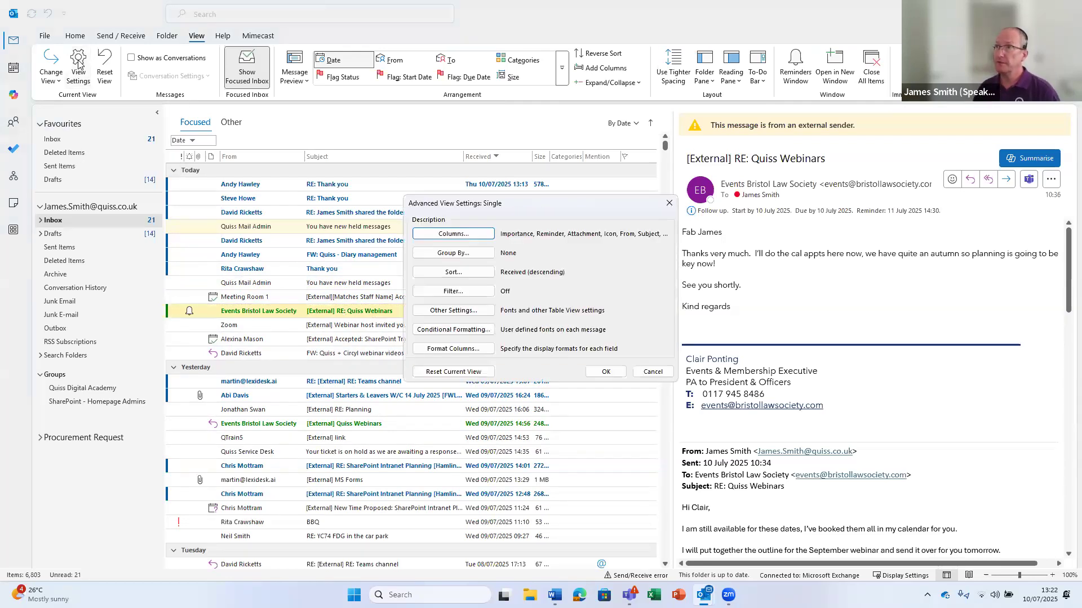
left_click(437, 334)
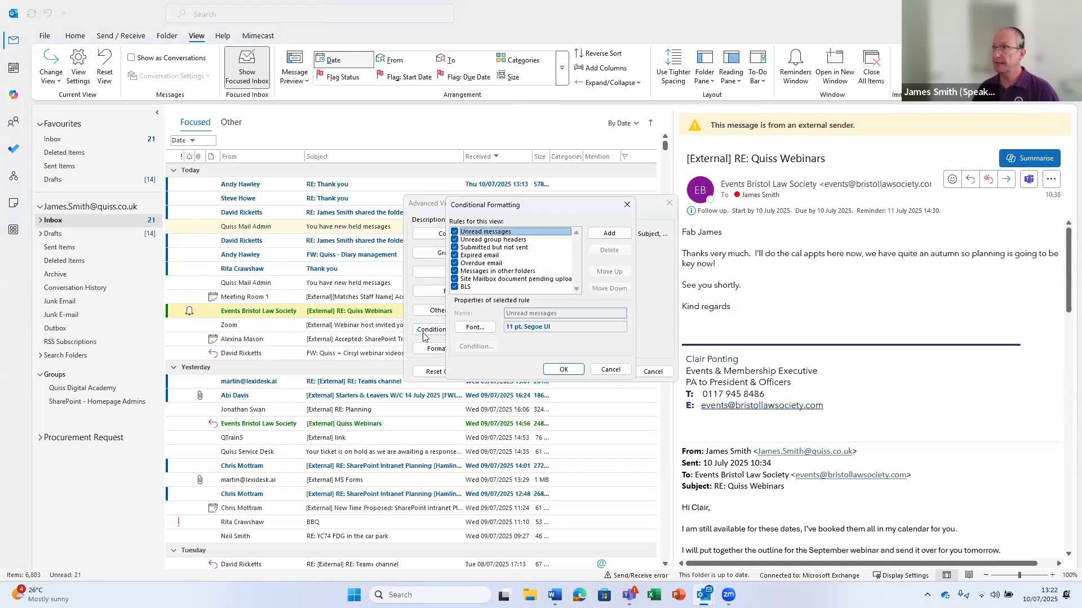
left_click(609, 233)
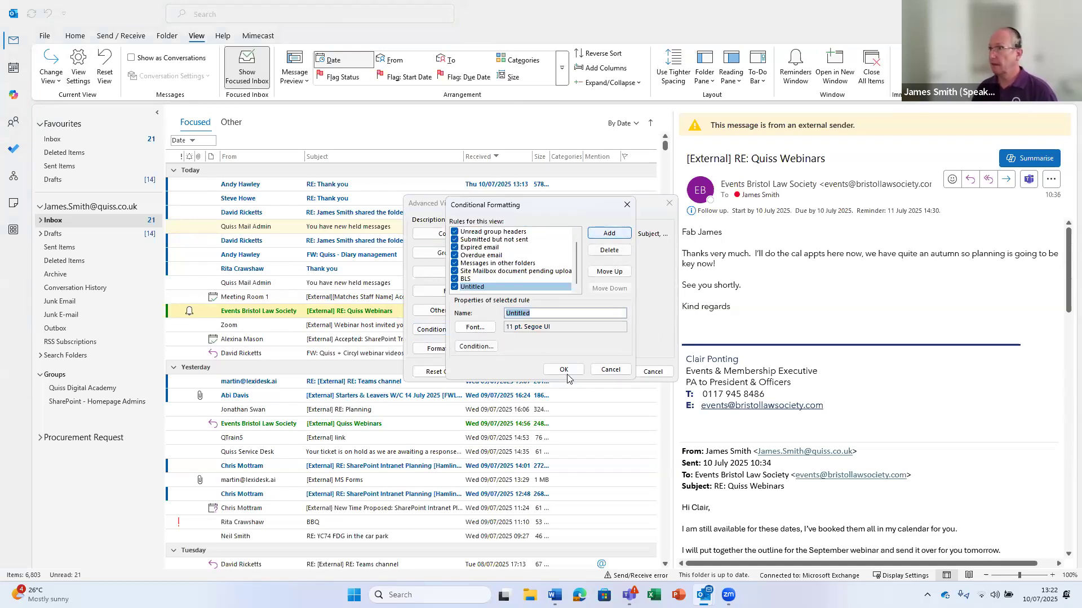
left_click(476, 328)
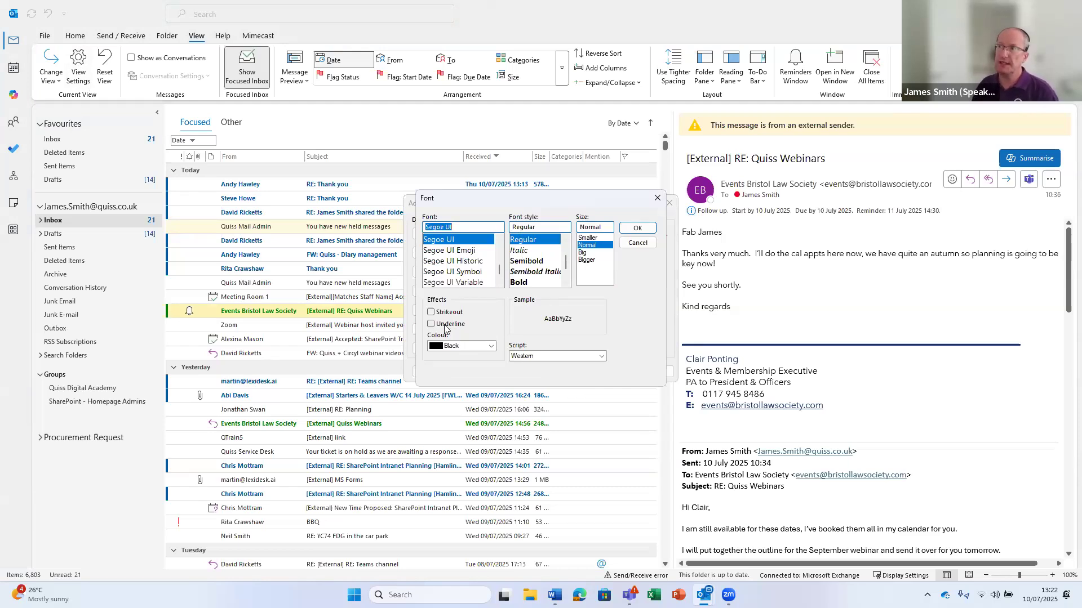
left_click(640, 243)
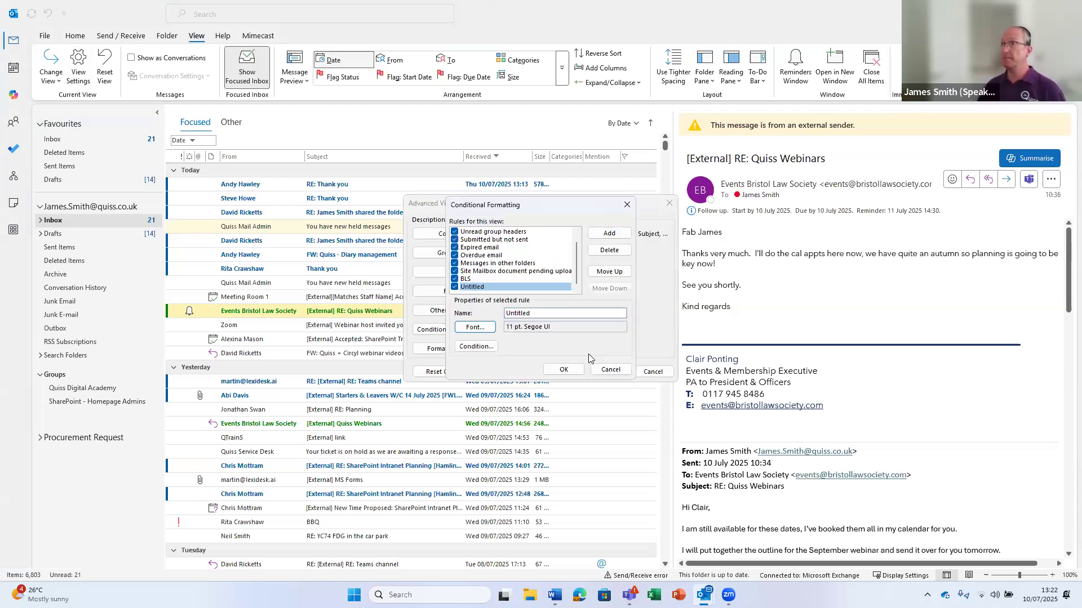
left_click(563, 370)
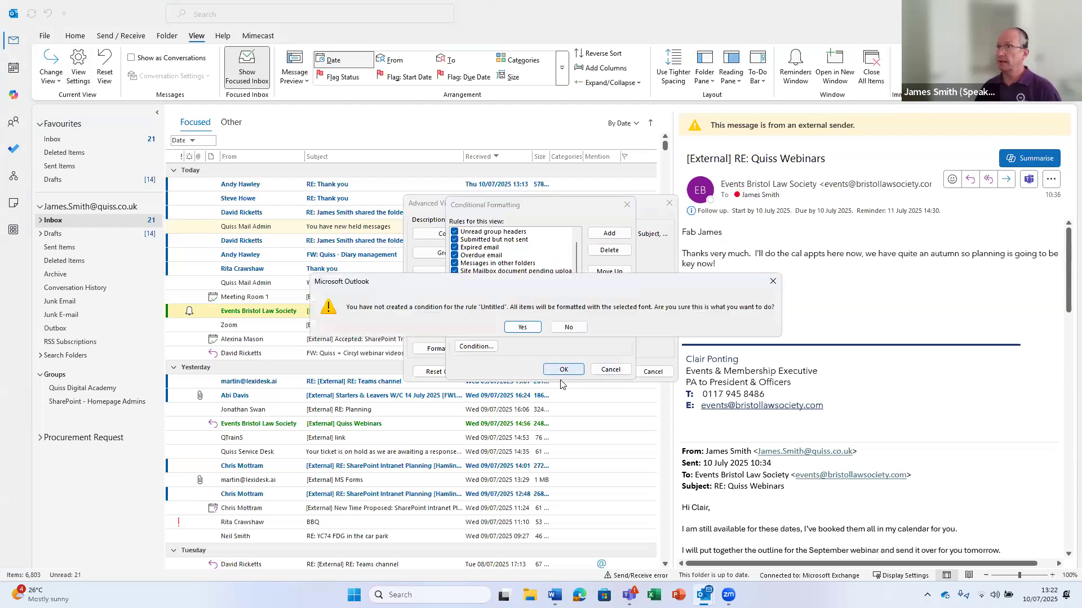
left_click(522, 327)
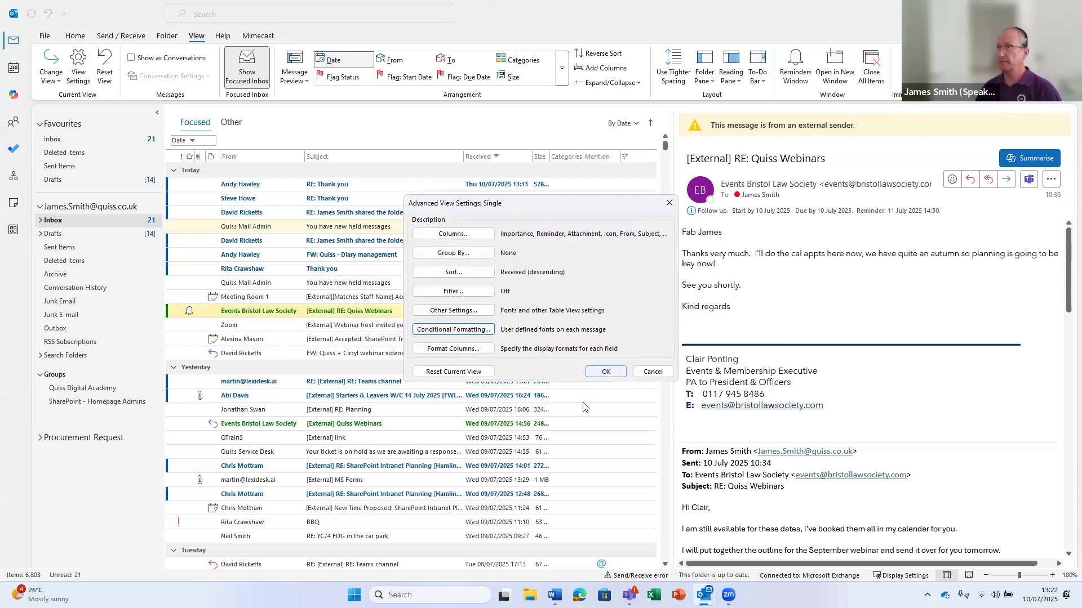
left_click(606, 372)
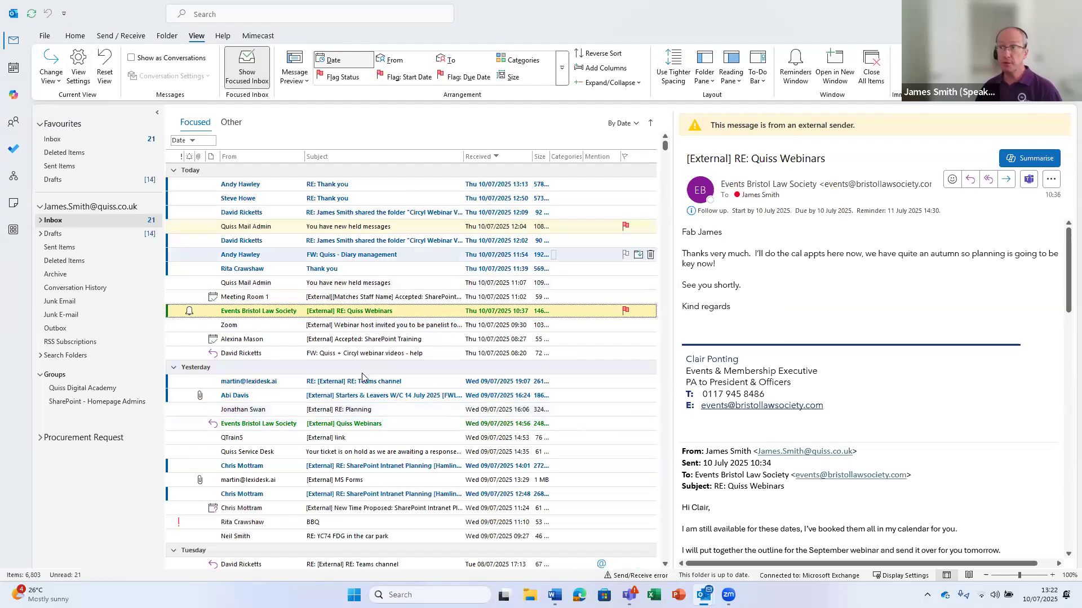
Delete the Untitled rule from the view's conditional formatting rules
left_click(79, 66)
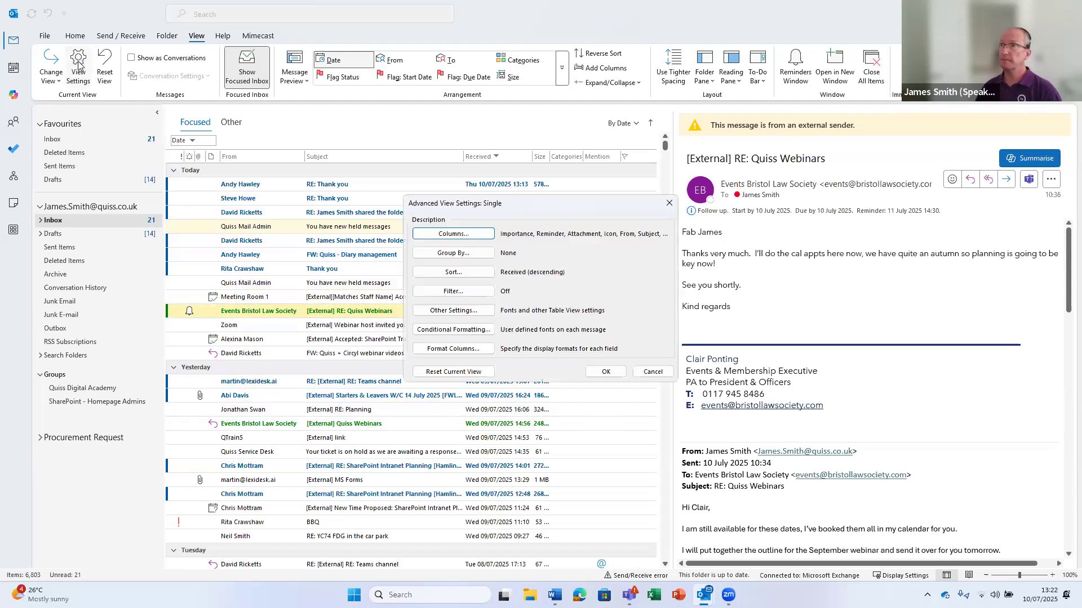
left_click(457, 331)
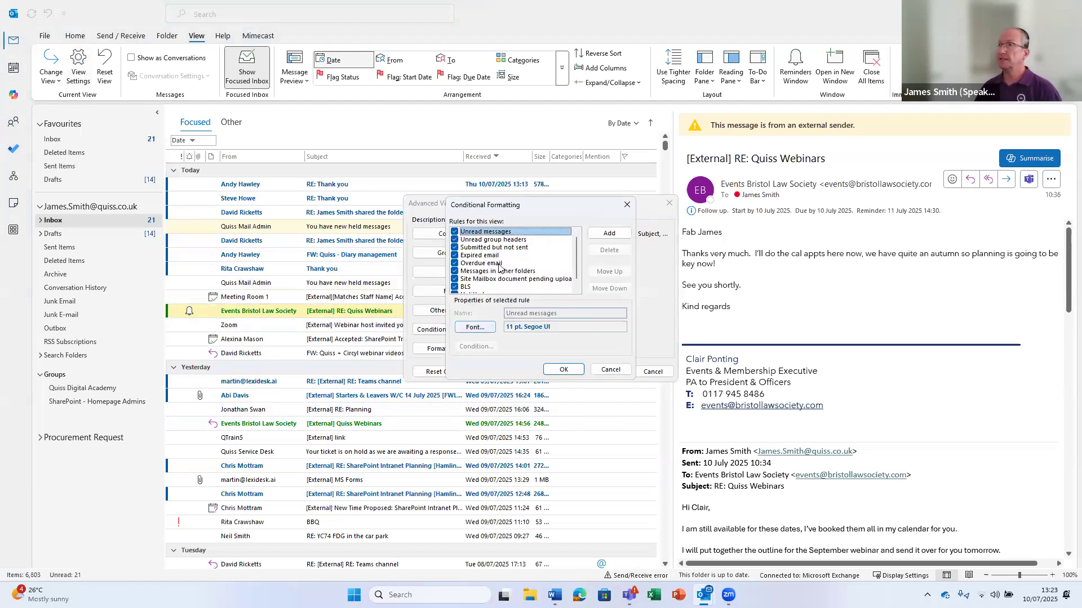
scroll(473, 284, "down", 1)
left_click(472, 287)
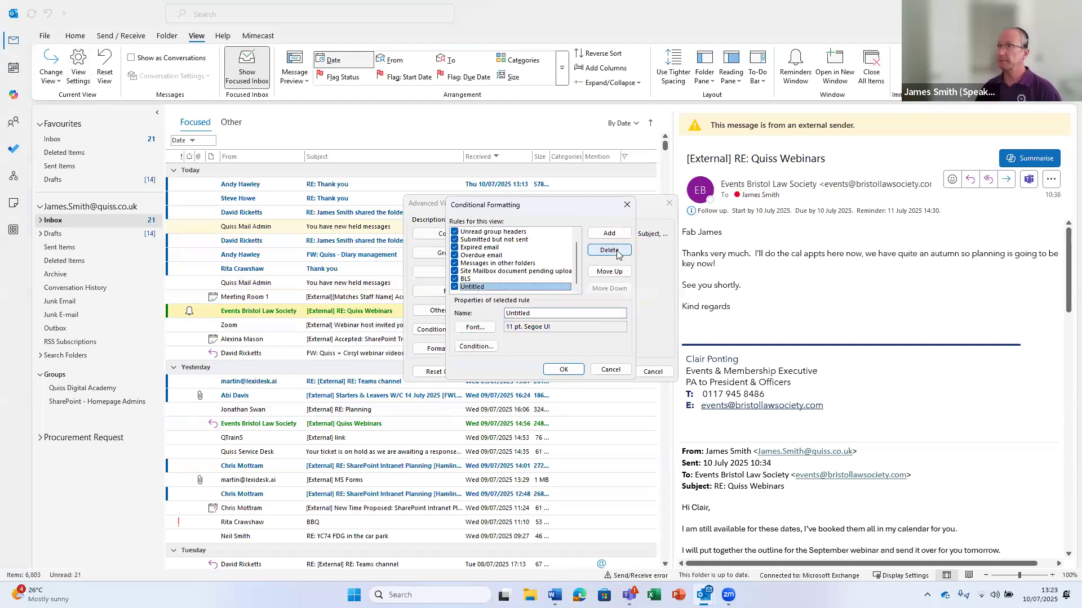
left_click(617, 254)
Review the BLS, Expired email and Unread rules, then confirm the formatting changes
left_click(483, 288)
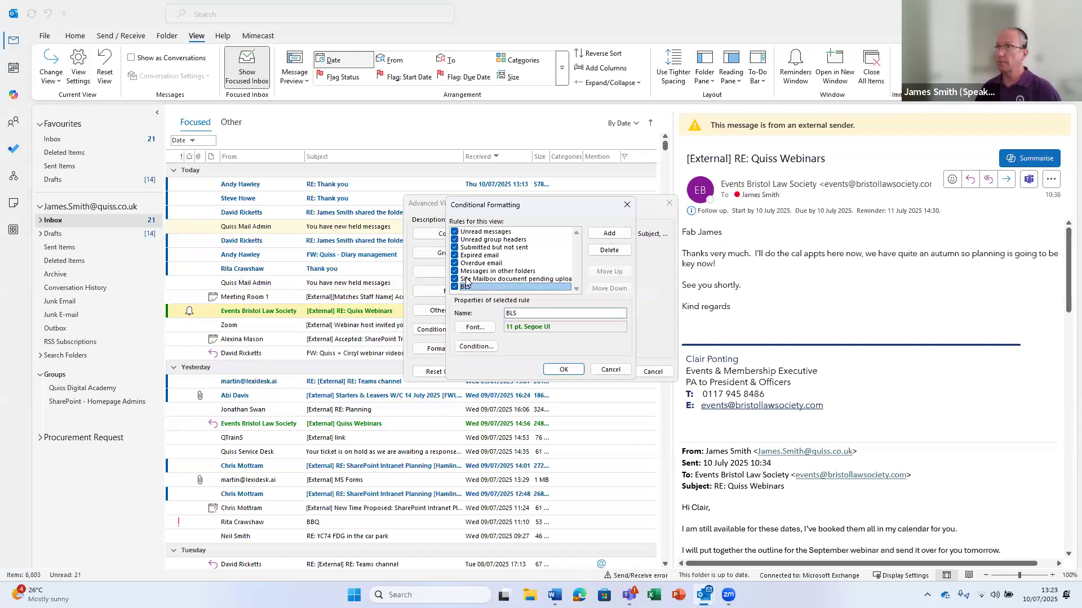
left_click(467, 279)
left_click(478, 256)
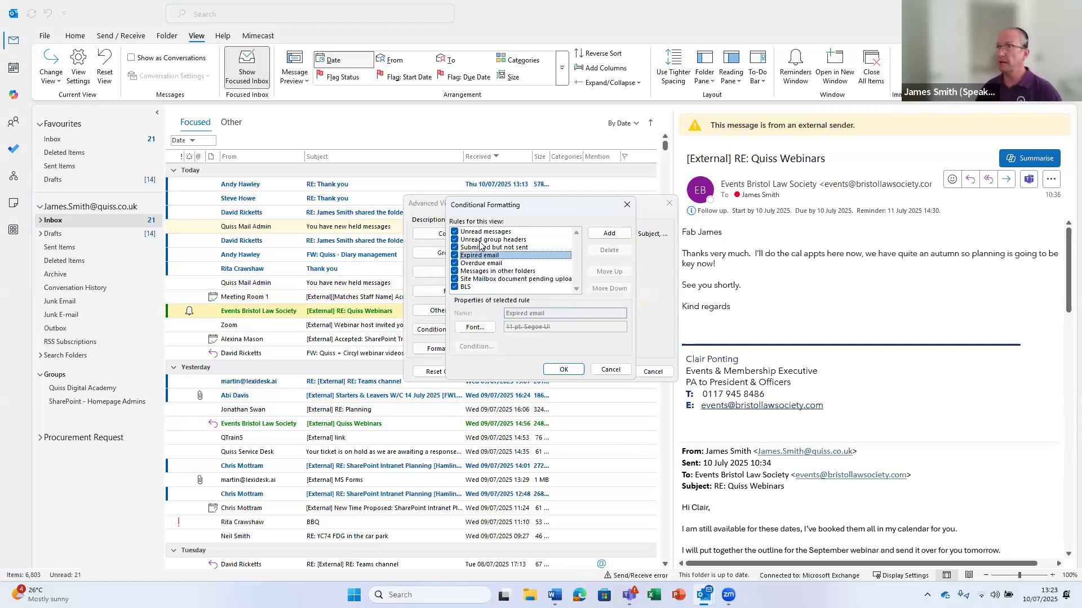
left_click(482, 240)
left_click(483, 233)
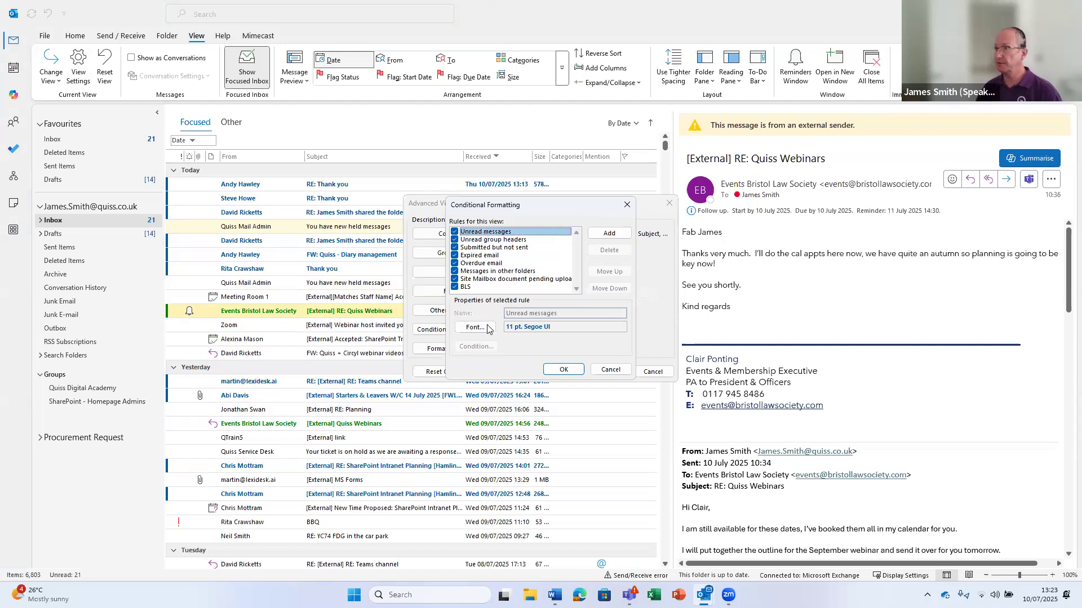
left_click(467, 288)
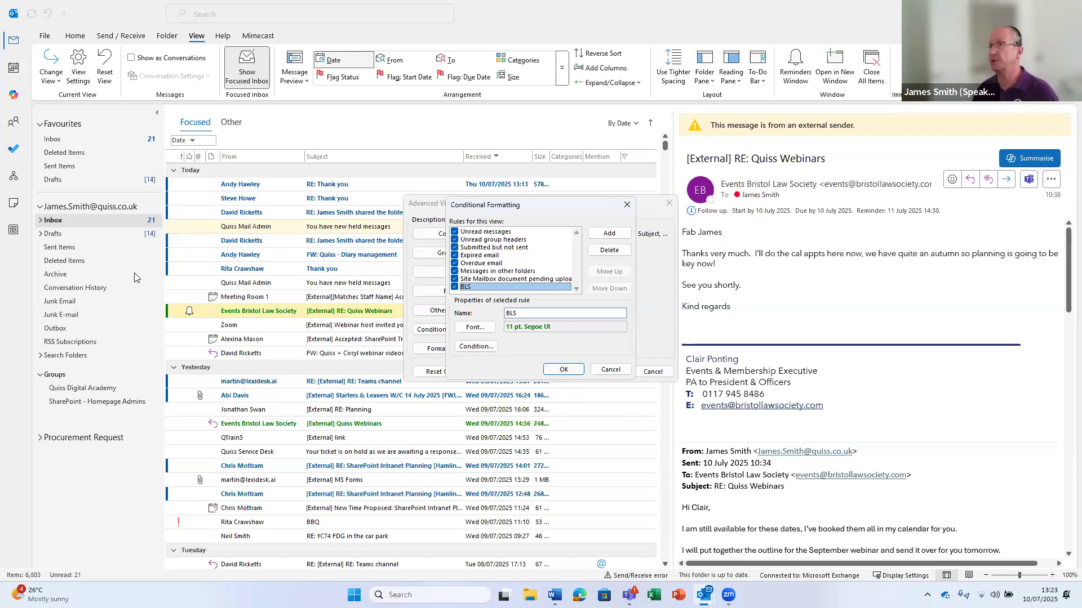
left_click(564, 369)
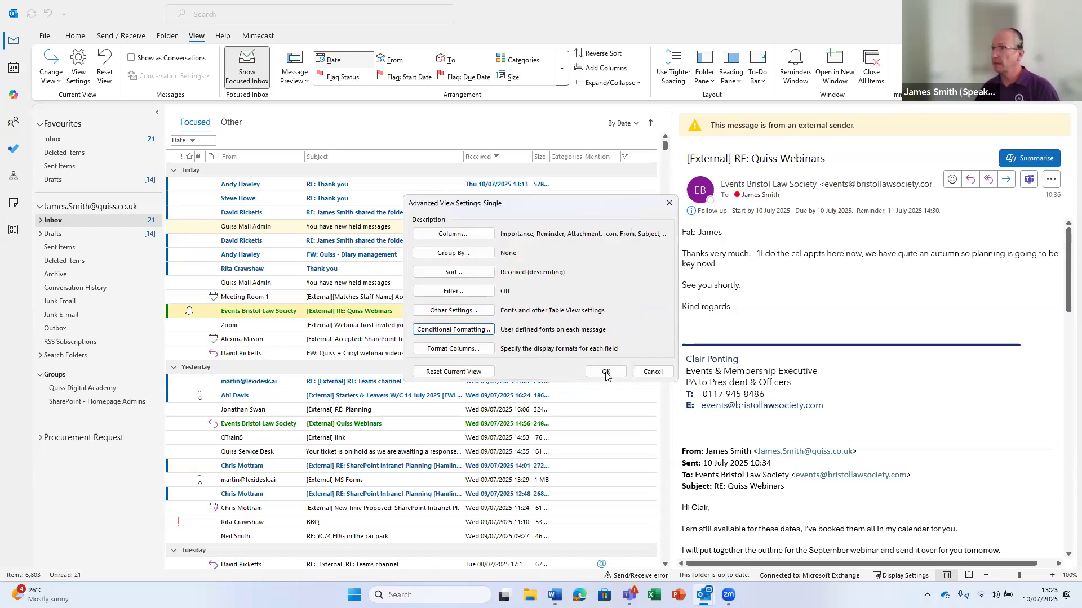
Apply the view settings, then open the Quiss Webinars message and close it again
left_click(605, 371)
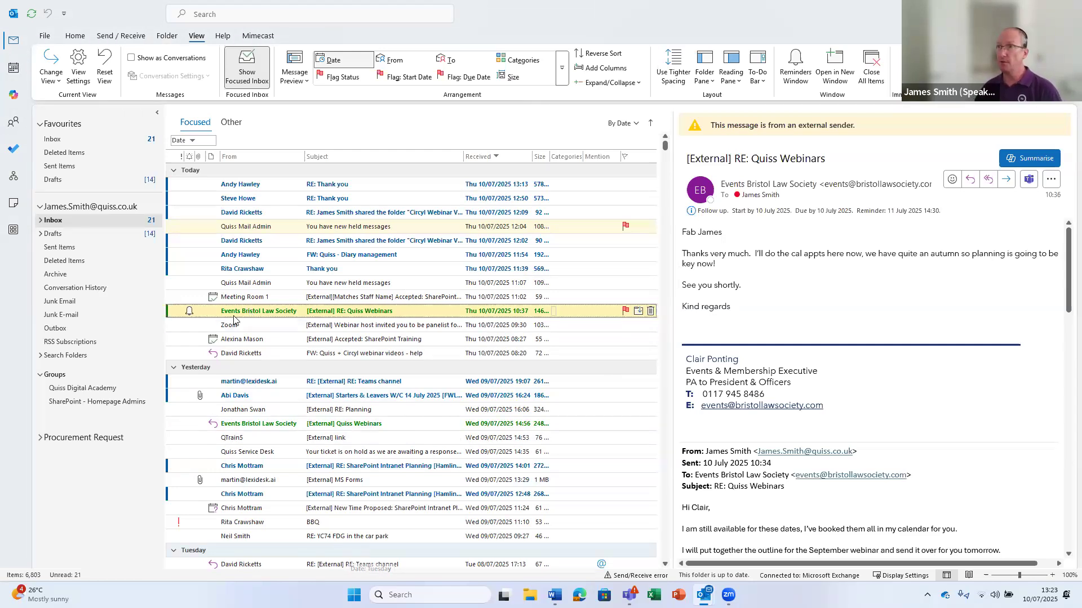
double_click(298, 312)
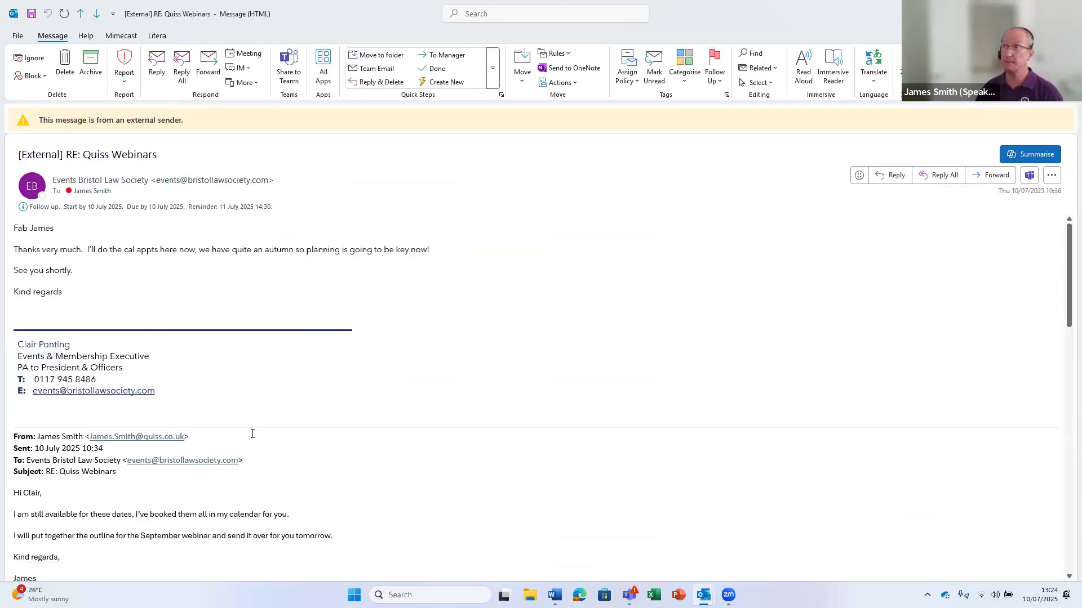
left_click(1068, 11)
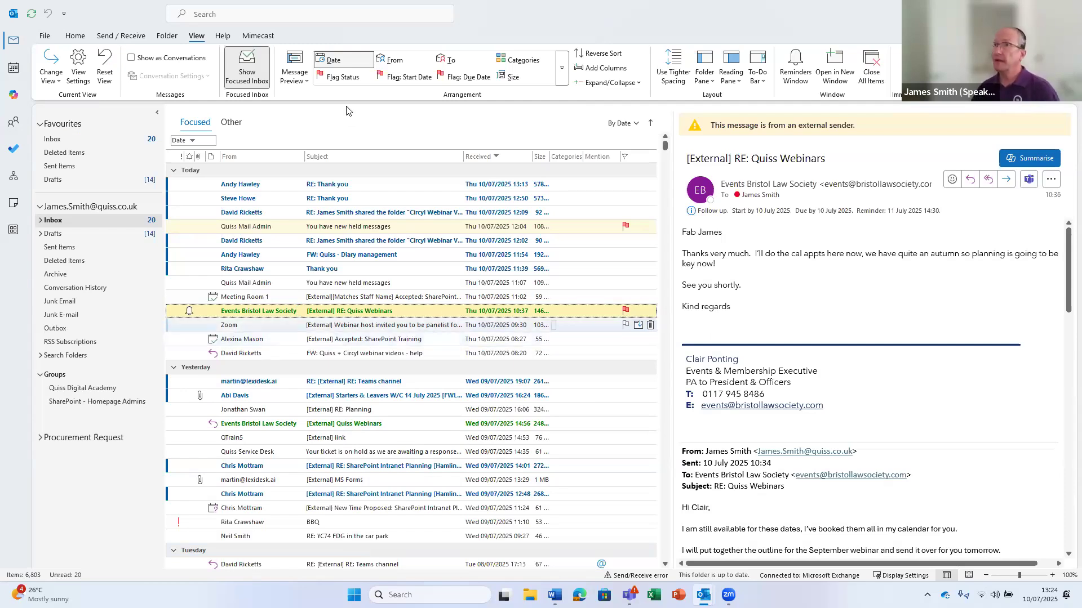
Create an Always Move Messages From rule sending this sender's mail to the Bristol Law Society folder
left_click(76, 36)
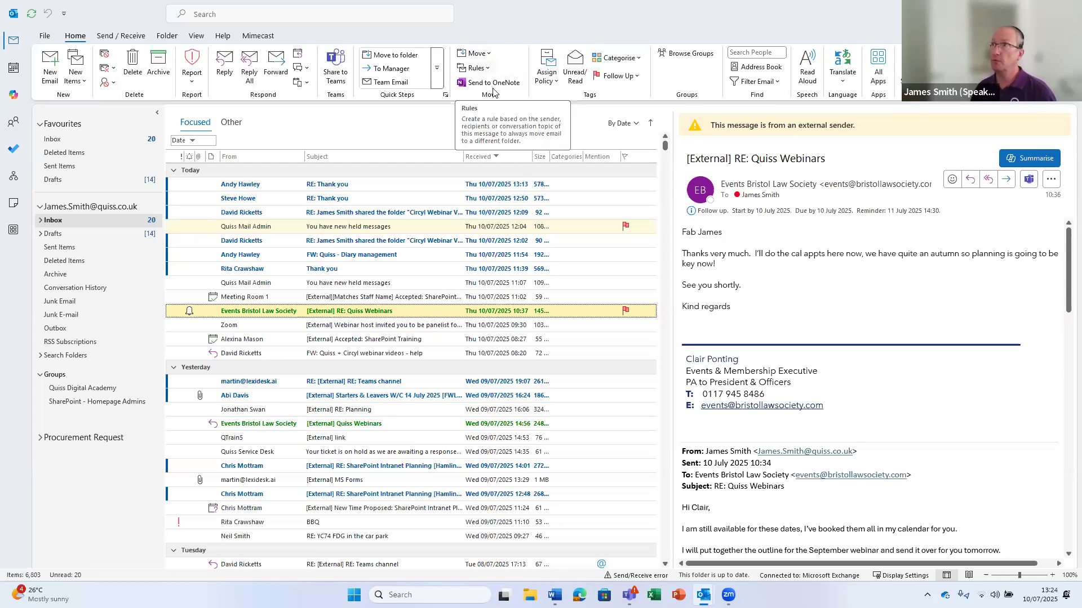
left_click(485, 69)
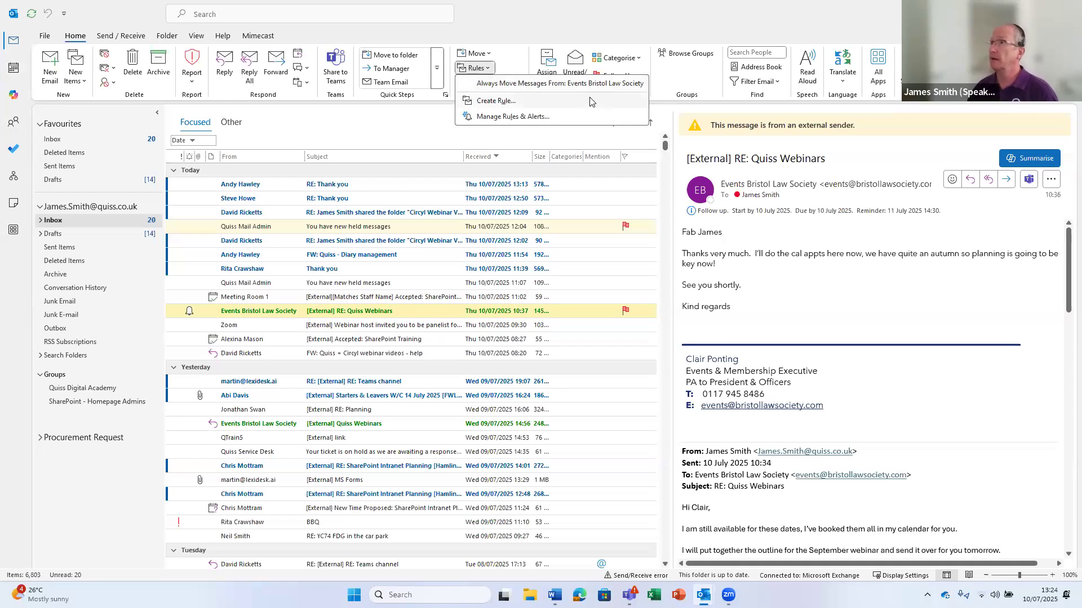
left_click(512, 85)
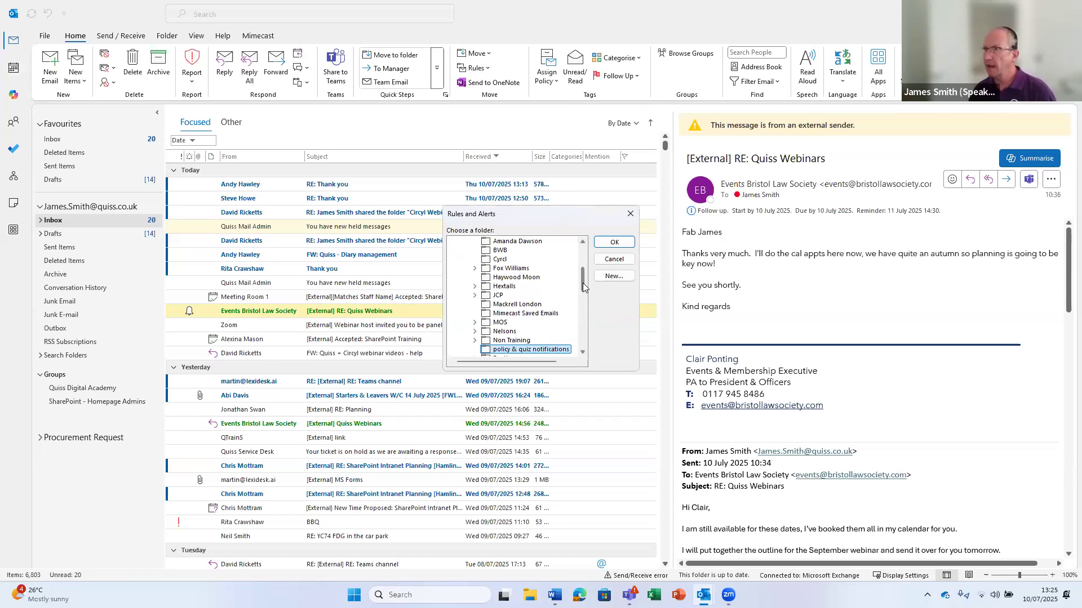
scroll(582, 282, "up", 3)
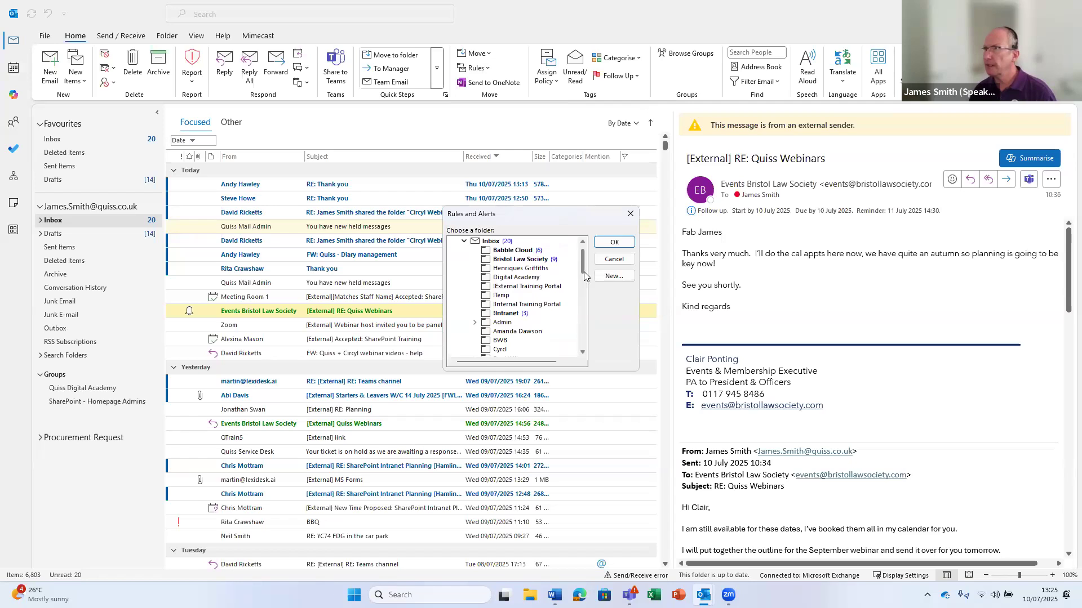
left_click(503, 261)
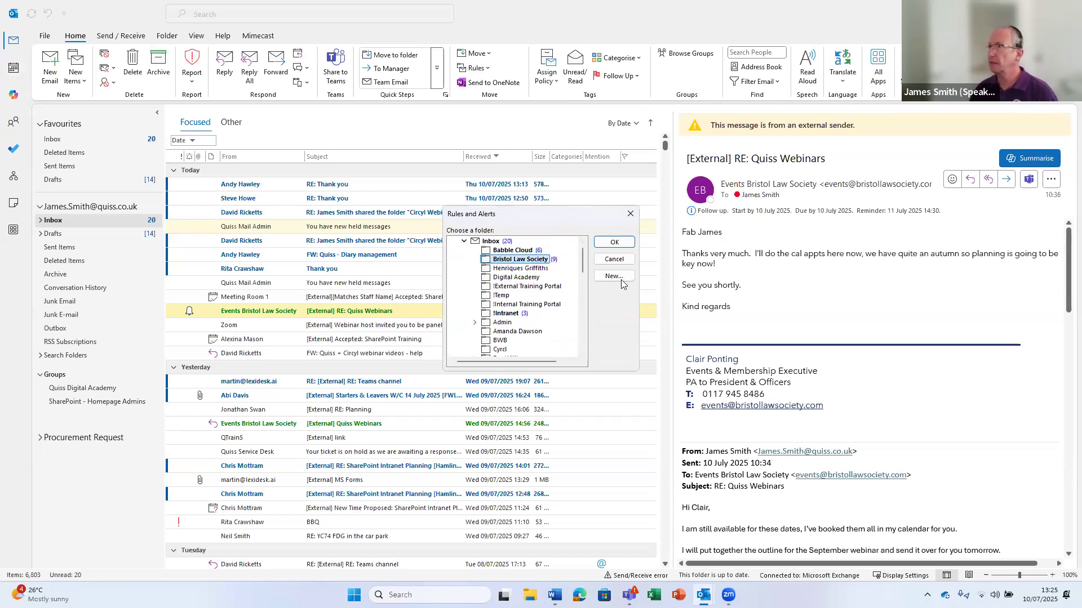
left_click(615, 243)
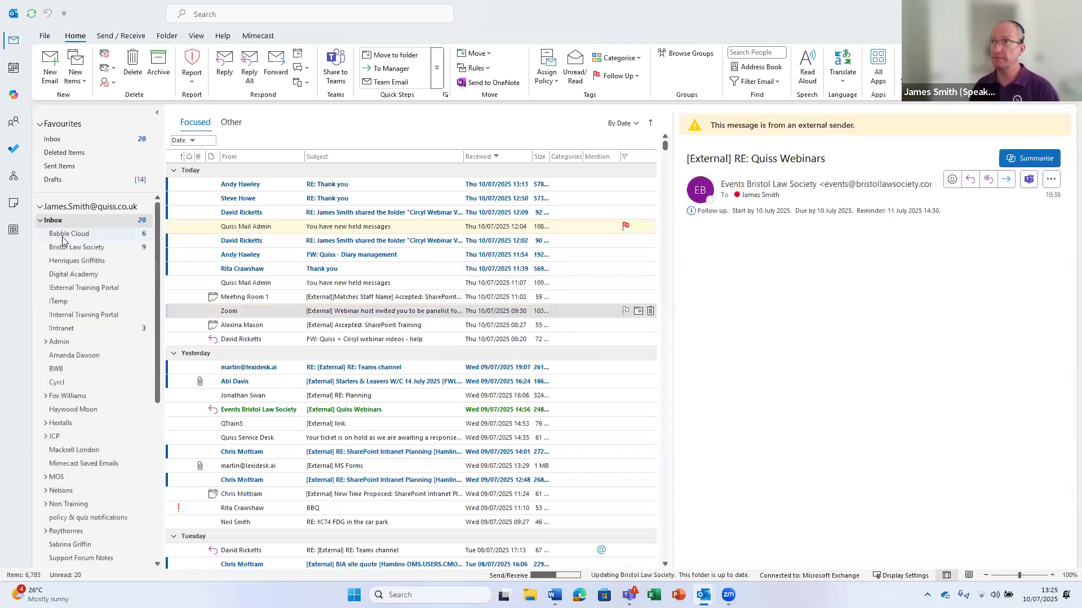
Delete the Events Bristol Law Society rule in Manage Rules & Alerts and save
left_click(487, 71)
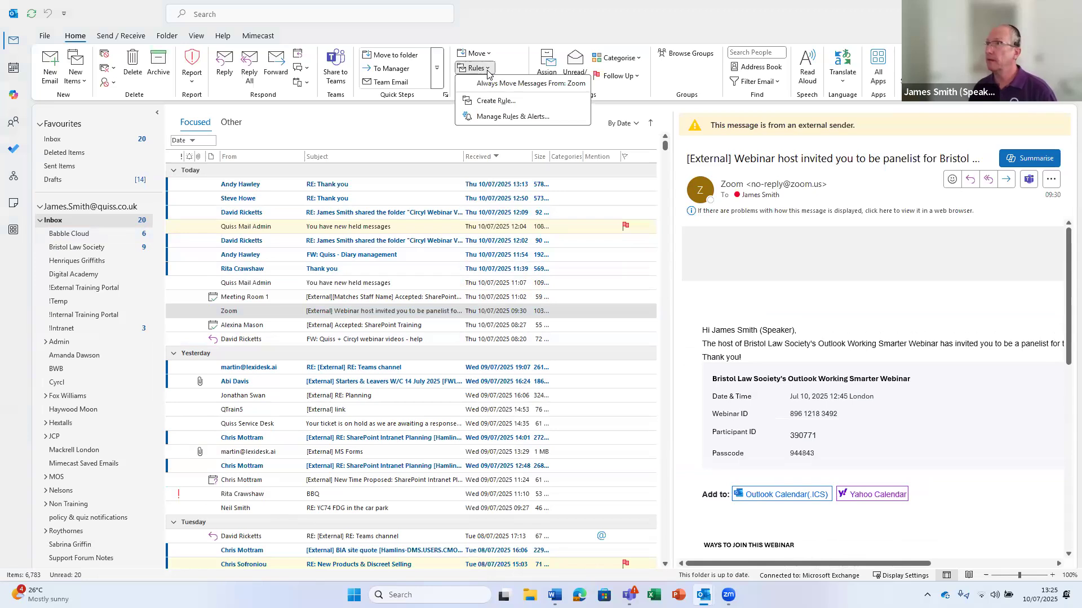
left_click(494, 117)
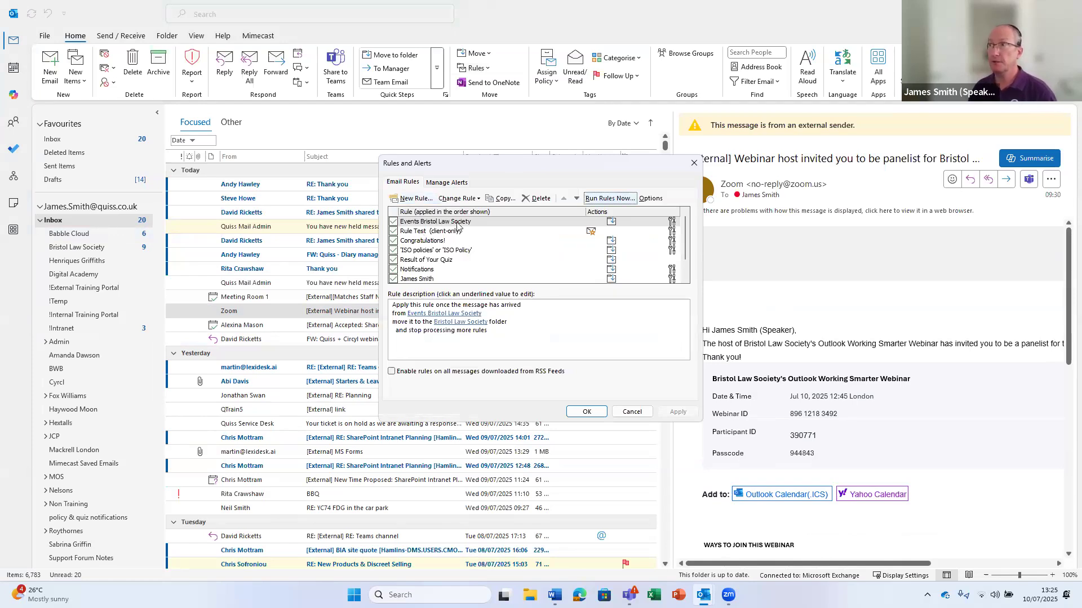
left_click(458, 223)
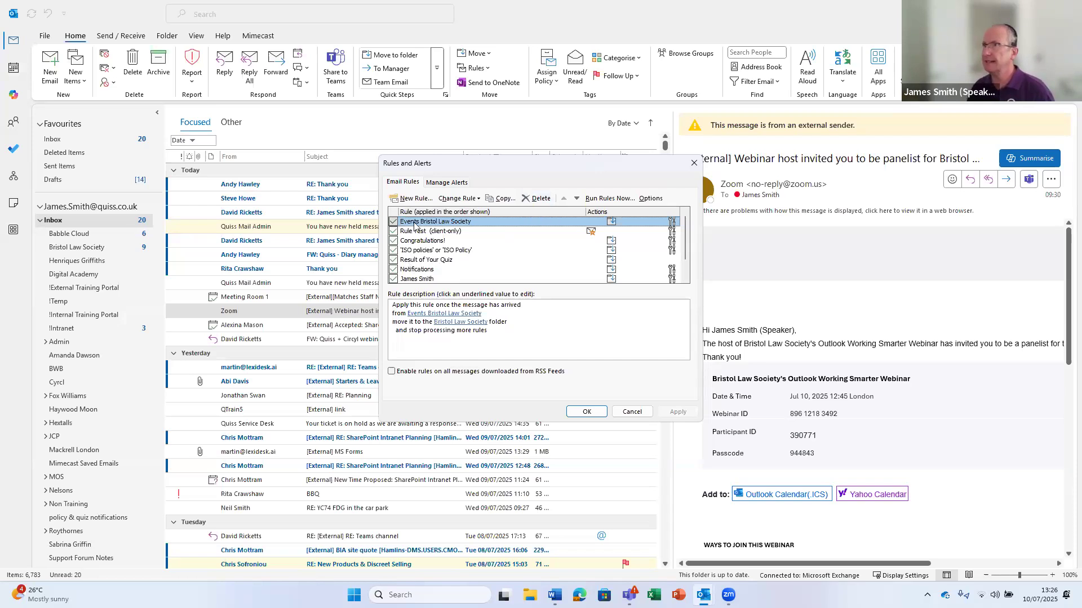
left_click(536, 200)
left_click(532, 327)
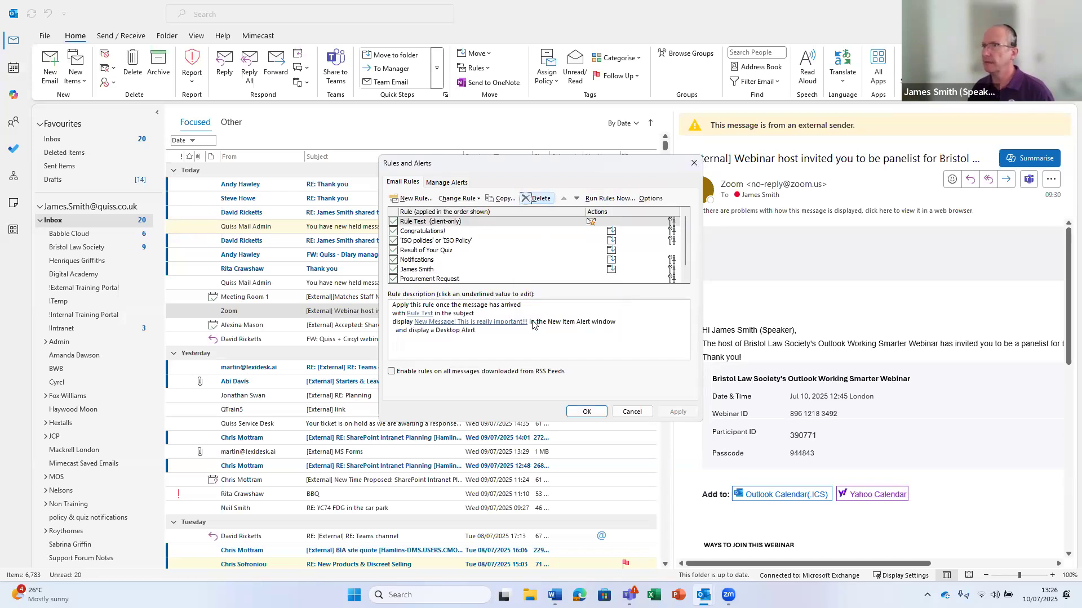
left_click(588, 411)
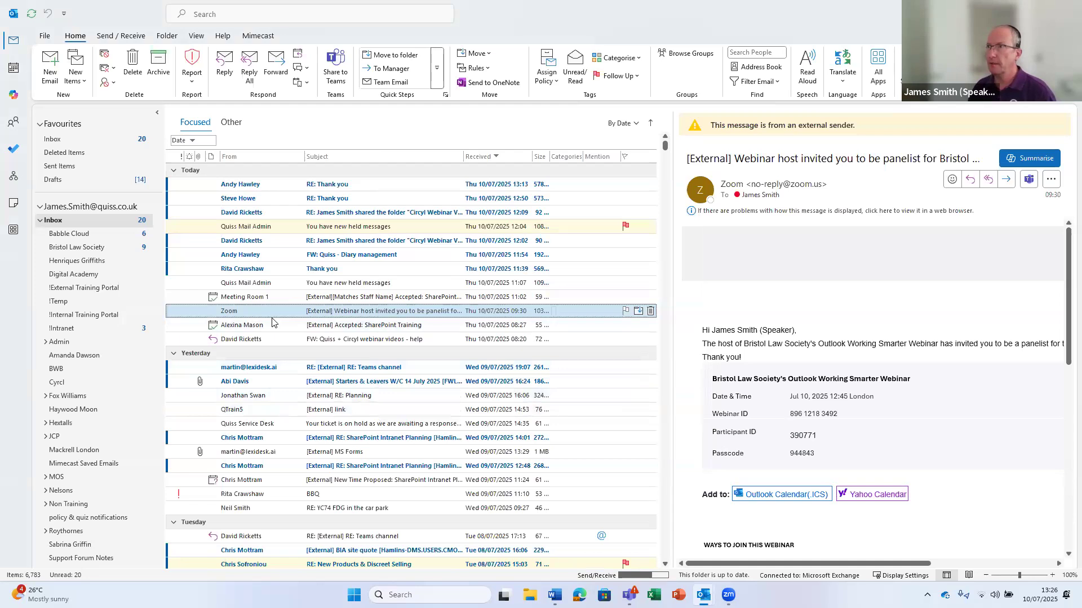
Start a rule from the Quiss Mail Admin message, matching its sender and 'You have new held messages' subject
left_click(284, 283)
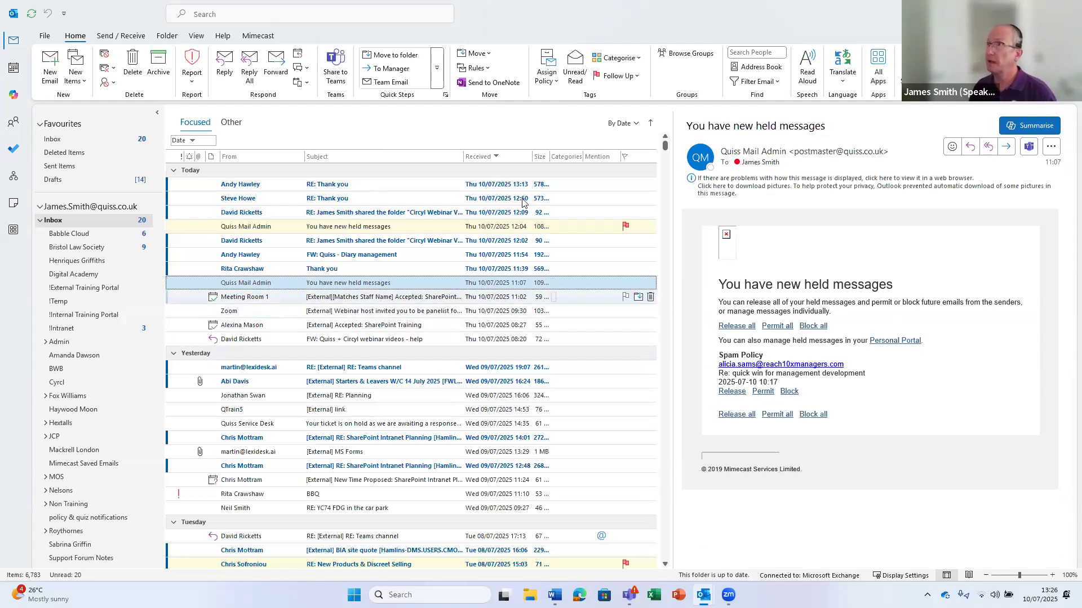
left_click(487, 68)
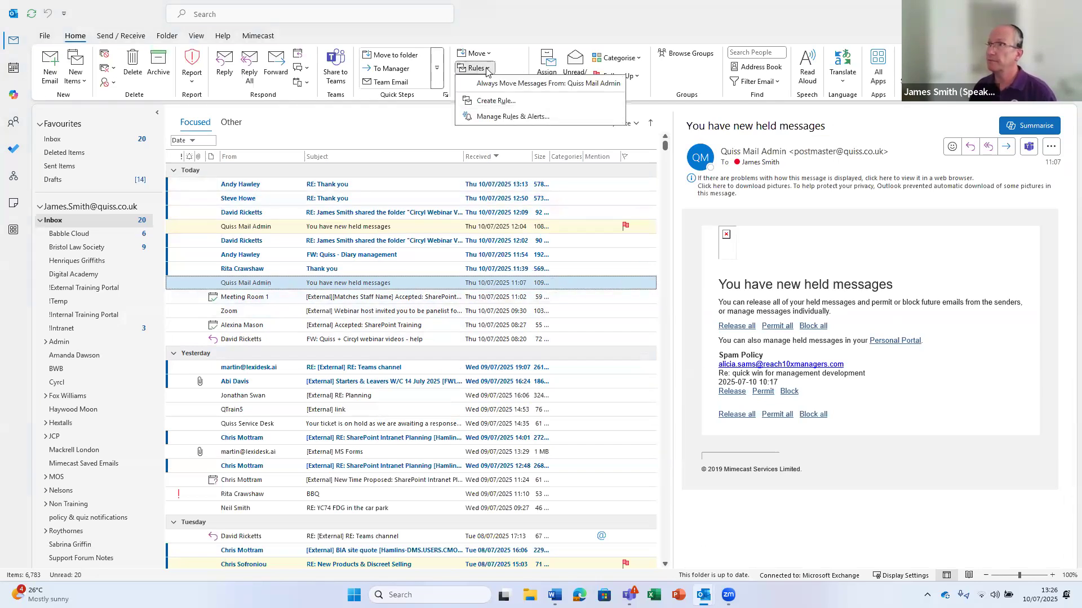
left_click(499, 101)
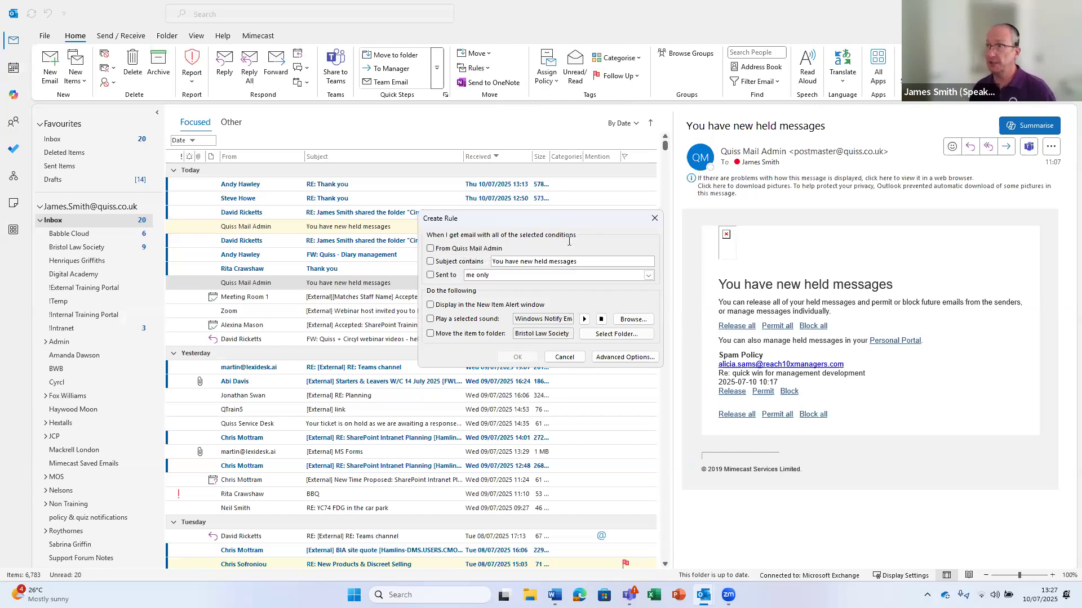
left_click(430, 249)
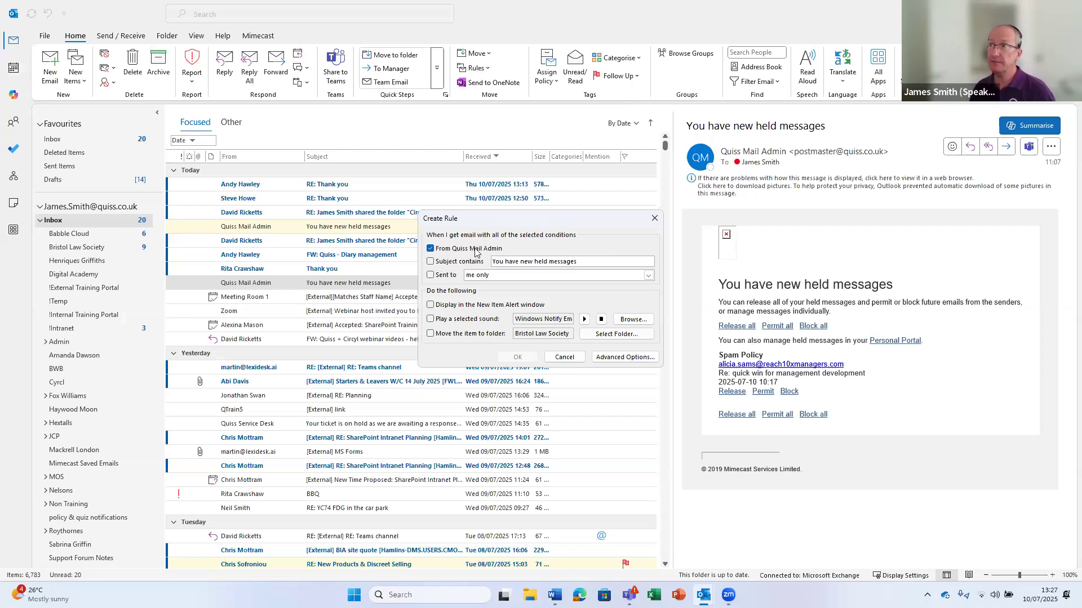
left_click(431, 263)
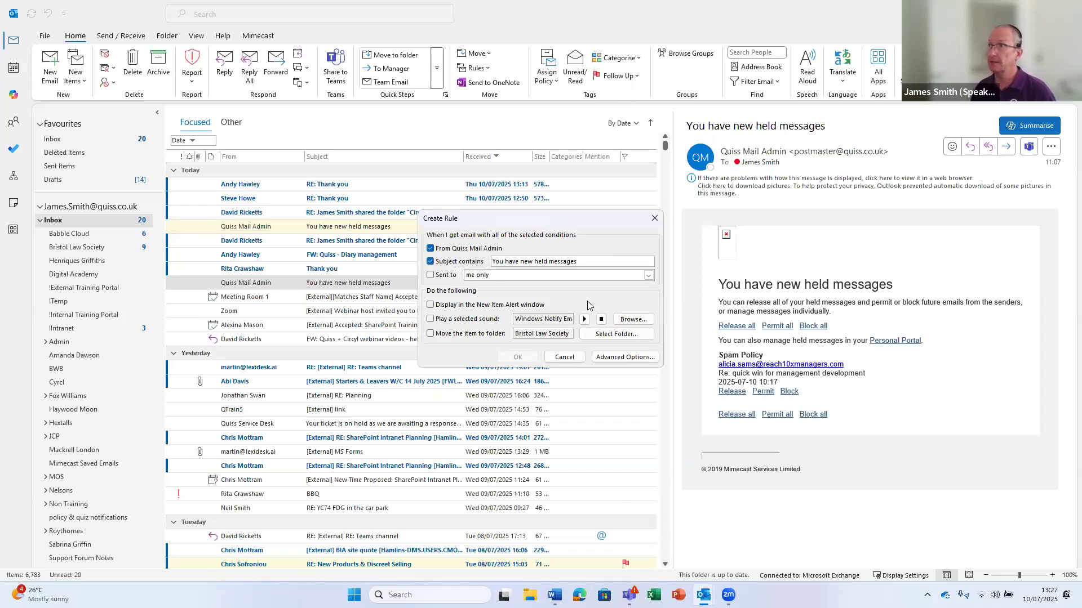
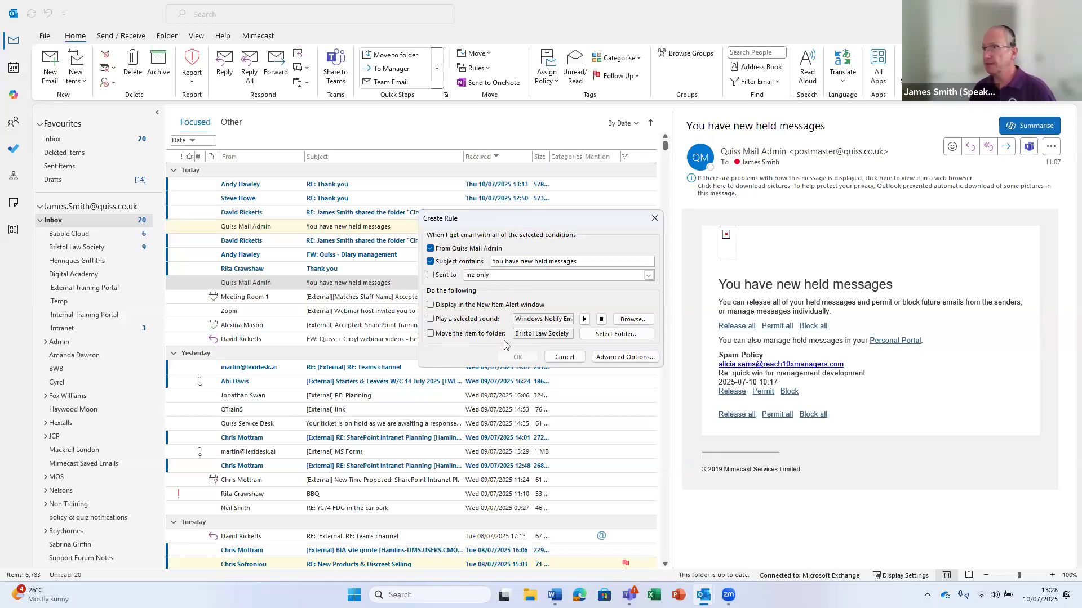
Switch the held-messages rule from the Create Rule dialog to the Advanced Options Rules Wizard
left_click(613, 358)
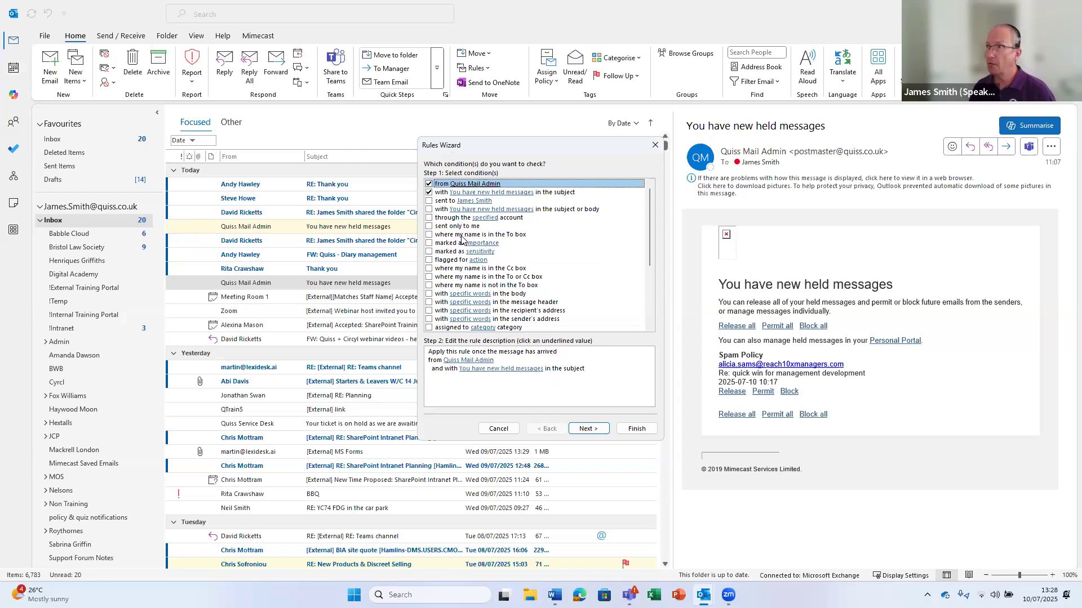
Add a 'marked as Normal importance' condition alongside the sender and subject conditions
scroll(566, 288, "down", 2)
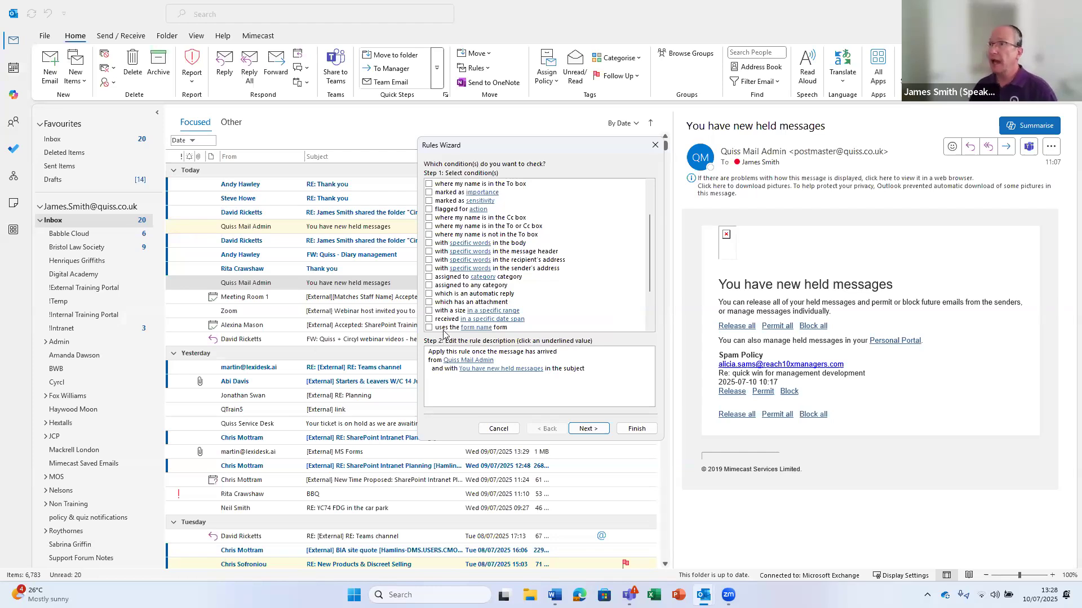
scroll(472, 270, "up", 2)
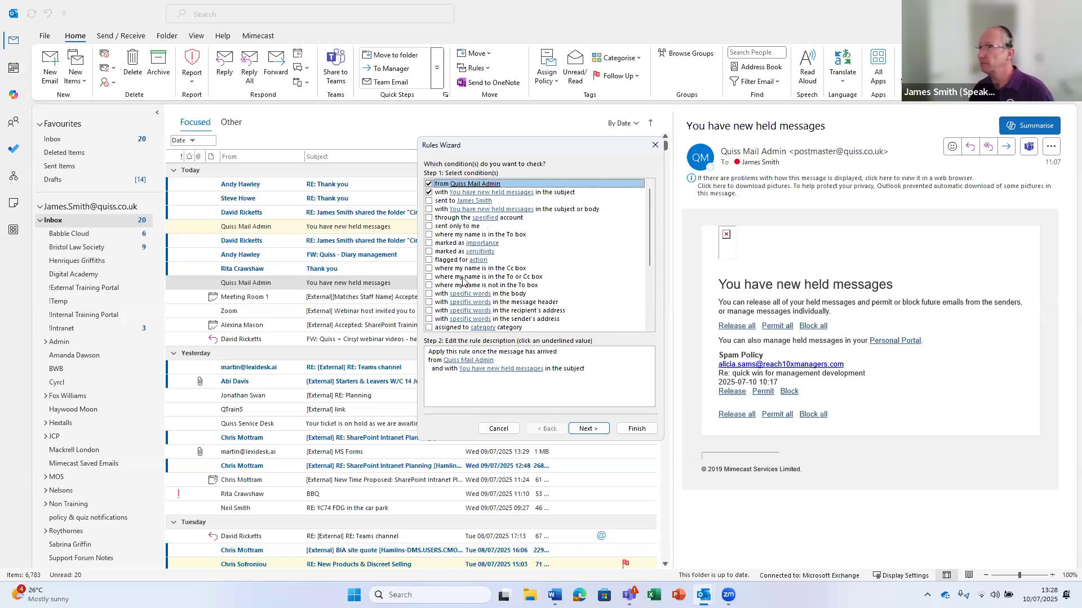
left_click(428, 243)
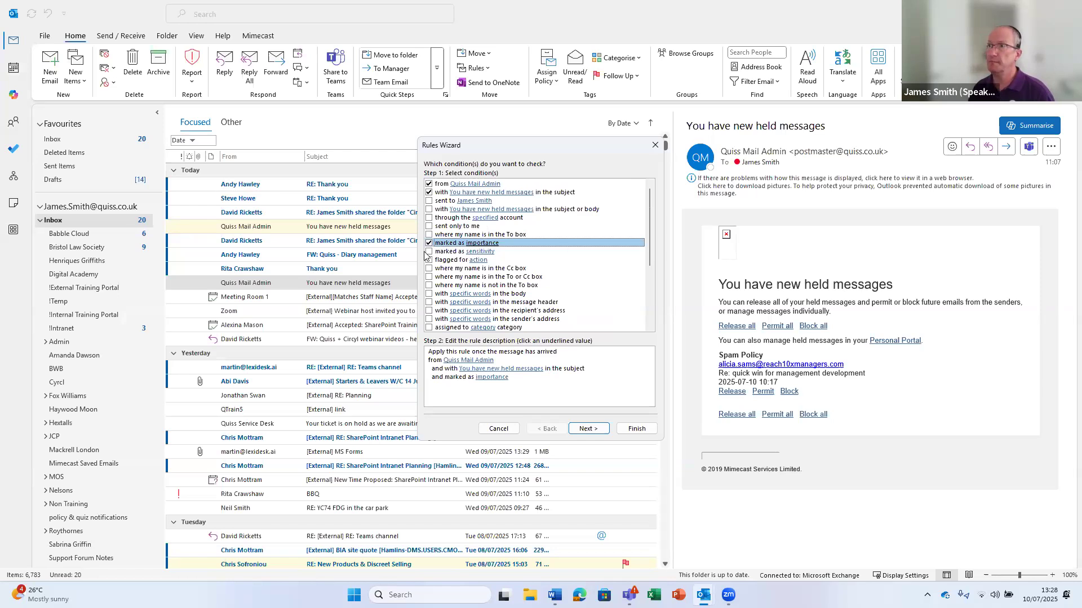
left_click(493, 378)
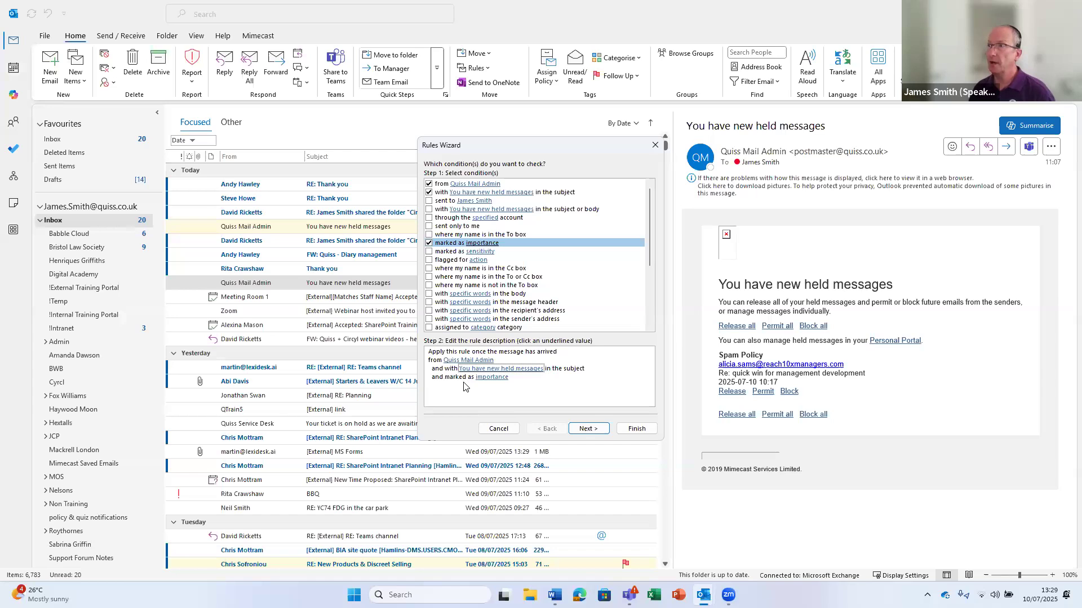
left_click(488, 378)
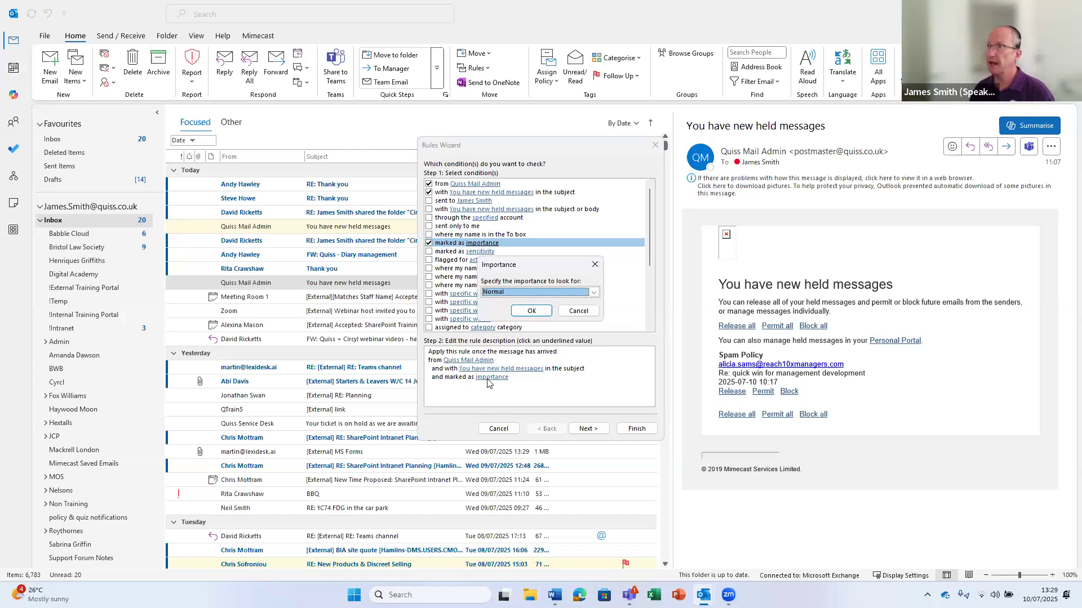
left_click(594, 293)
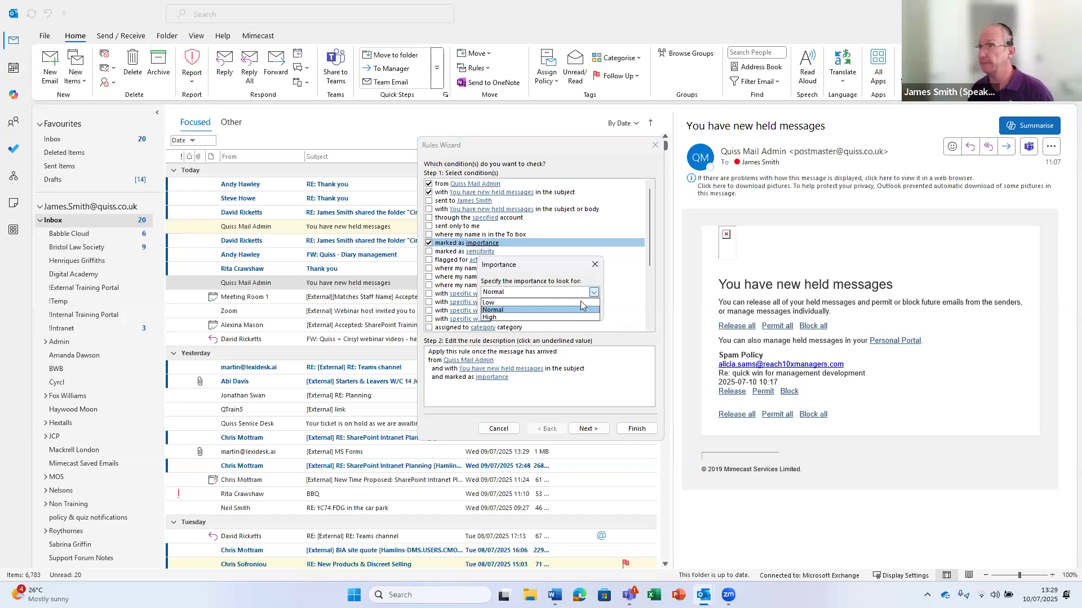
left_click(495, 310)
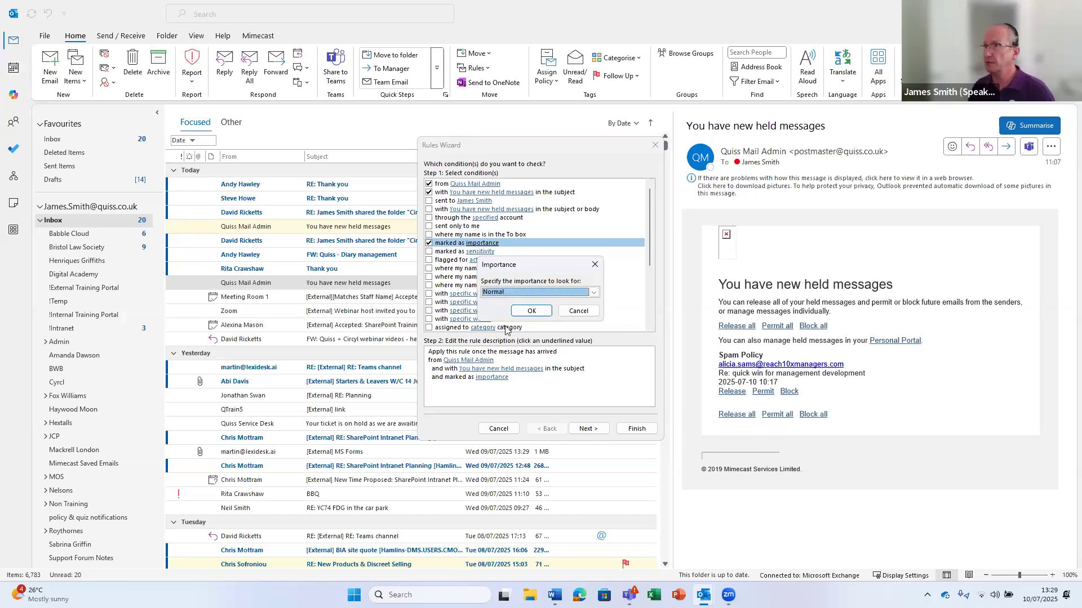
left_click(531, 311)
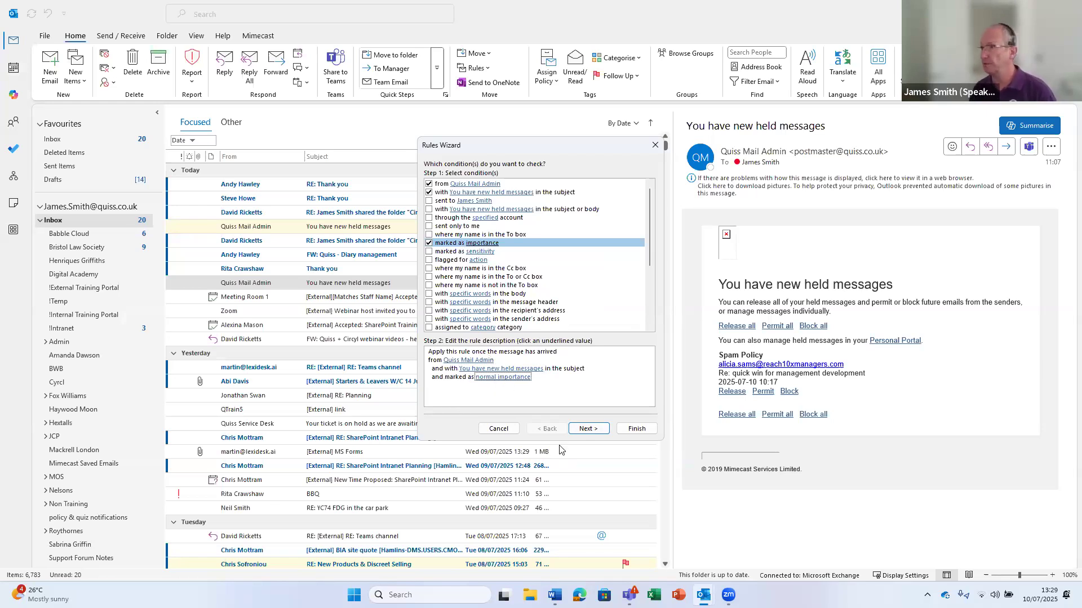
Set the rule's action to move matching messages to the !Temp folder
left_click(588, 429)
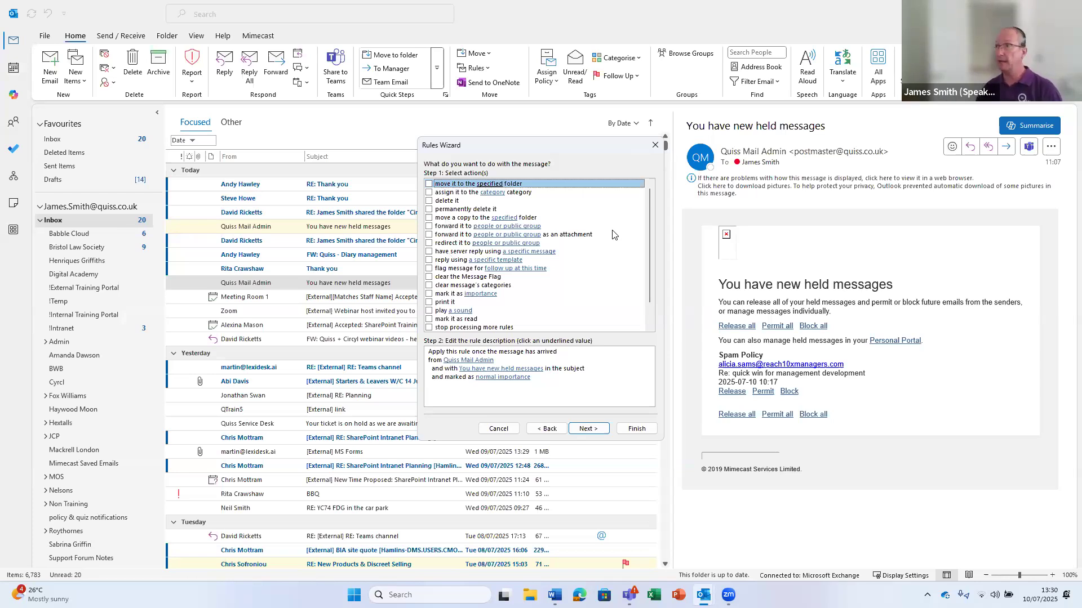
left_click(429, 226)
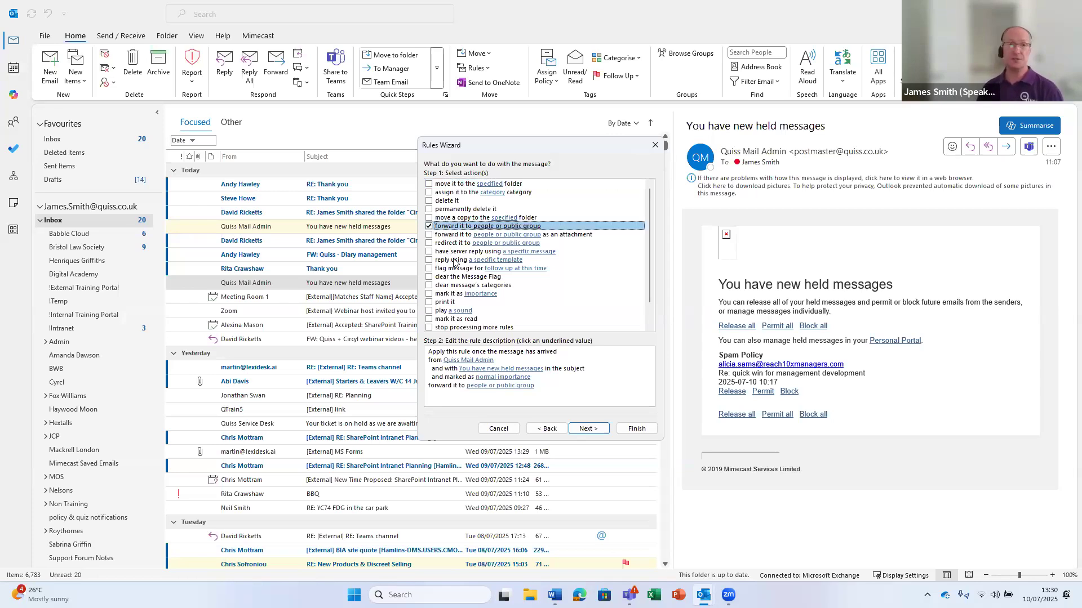
left_click(429, 226)
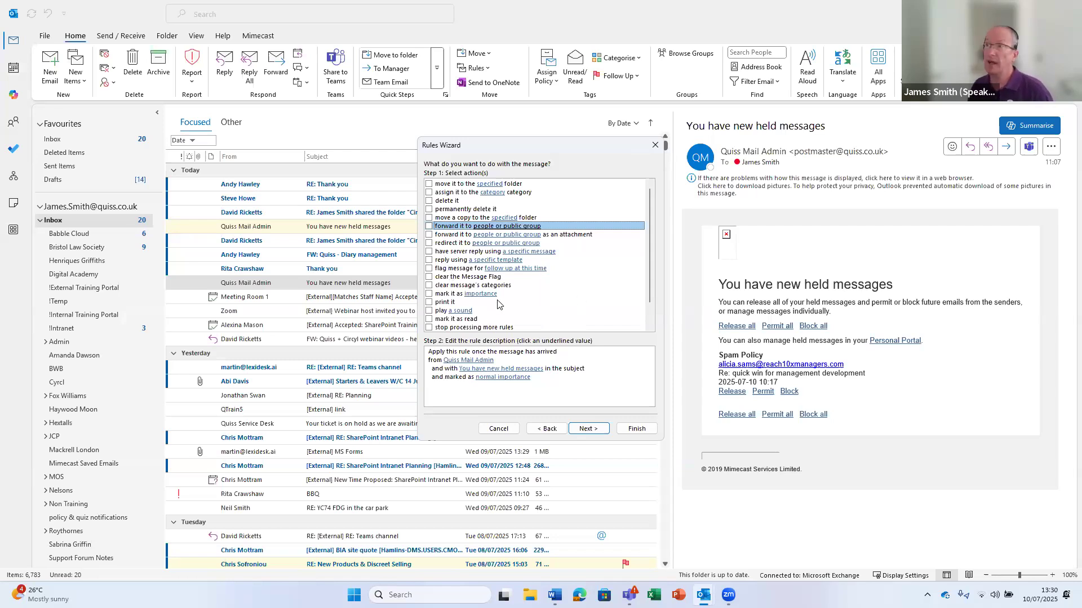
scroll(509, 304, "down", 1)
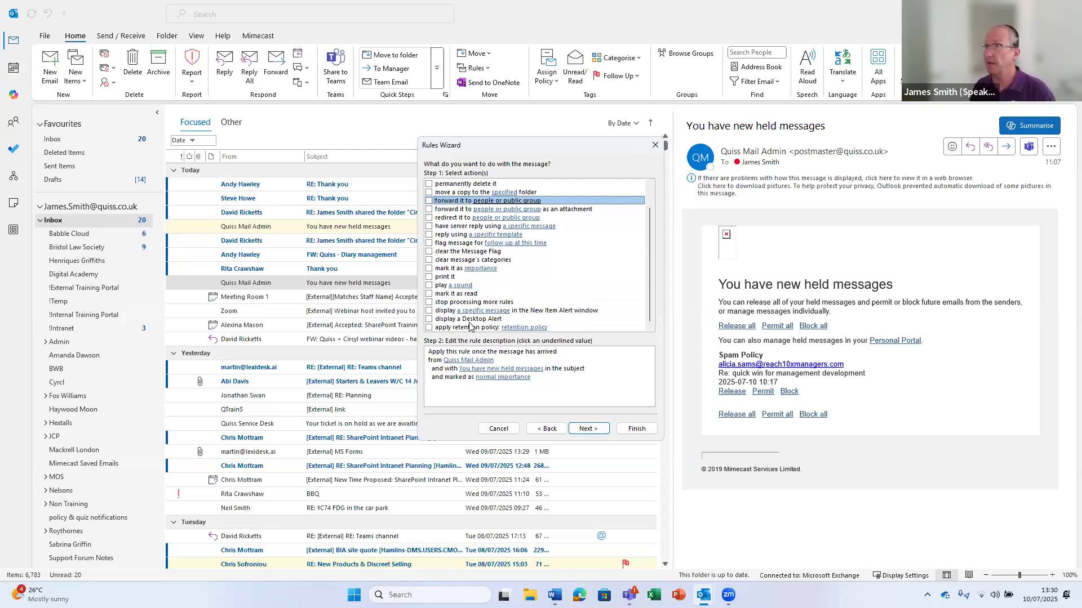
scroll(460, 292, "up", 1)
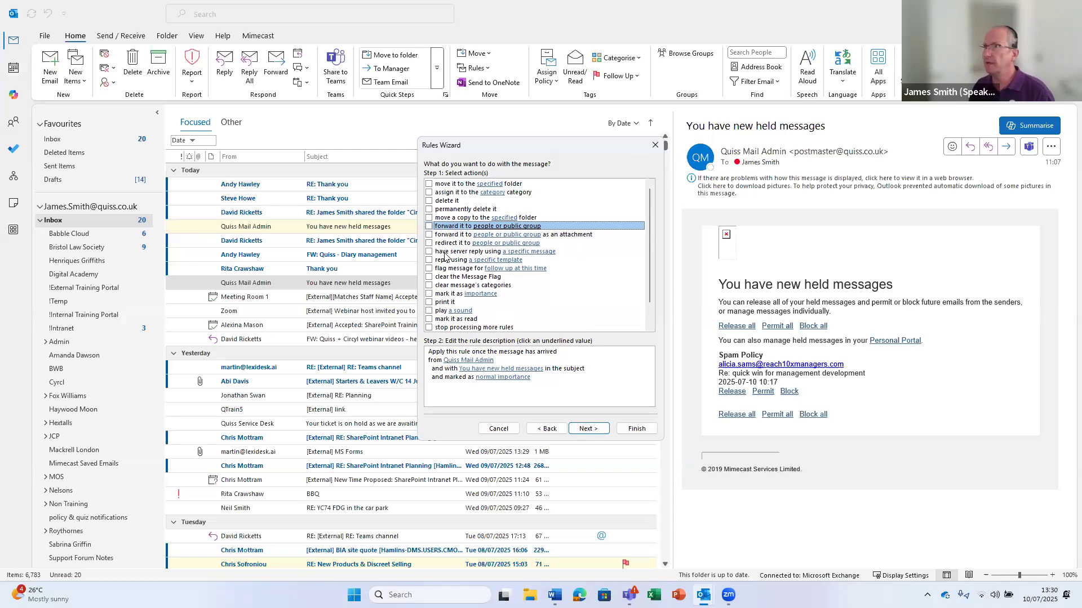
left_click(429, 185)
left_click(479, 386)
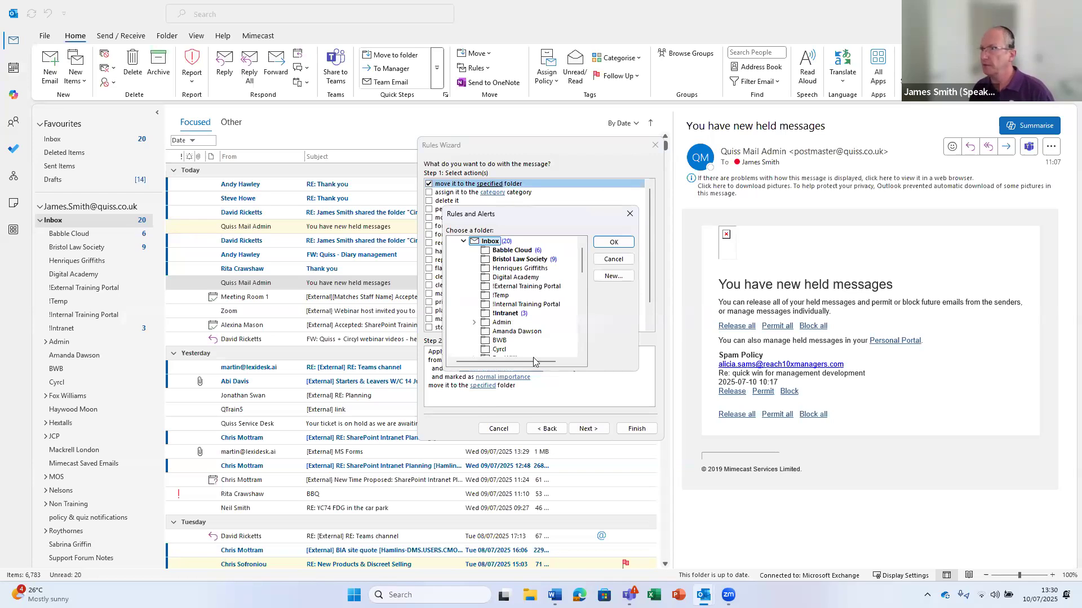
left_click(486, 296)
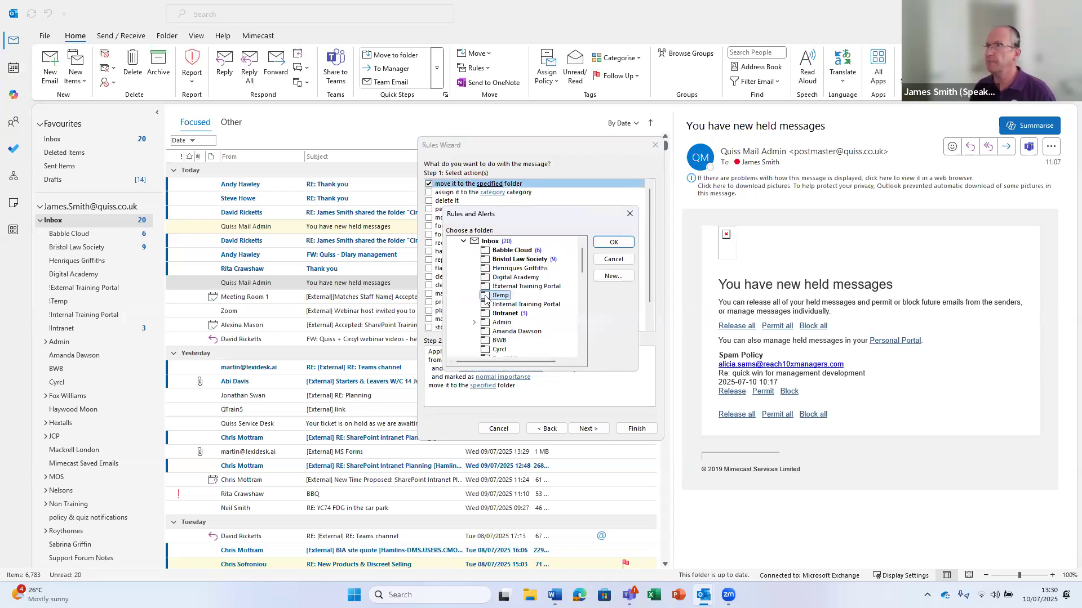
left_click(616, 243)
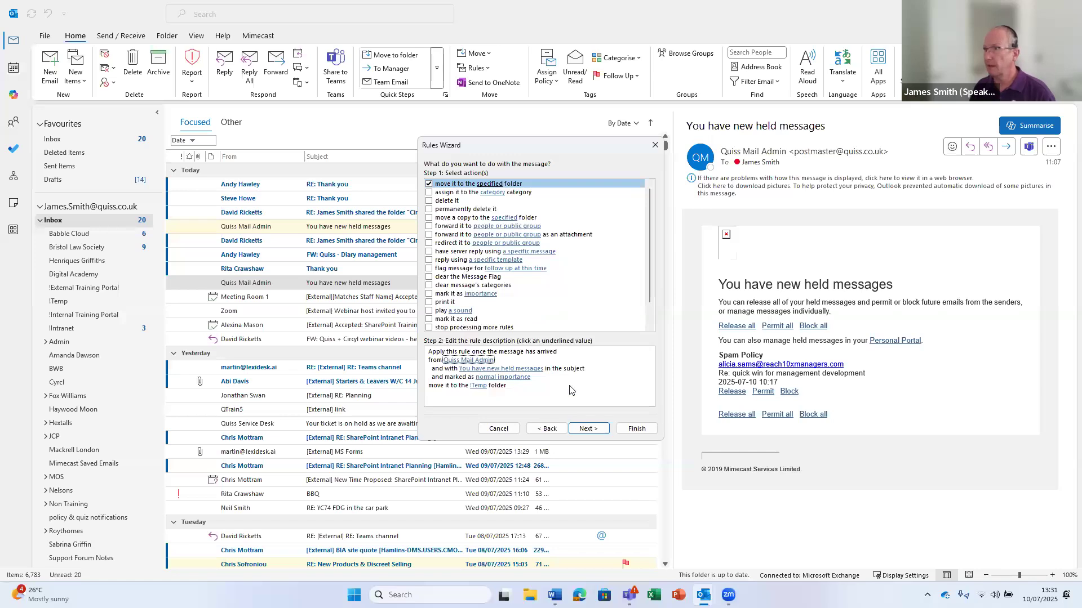
Pass through the exceptions page with no exceptions ticked
left_click(586, 429)
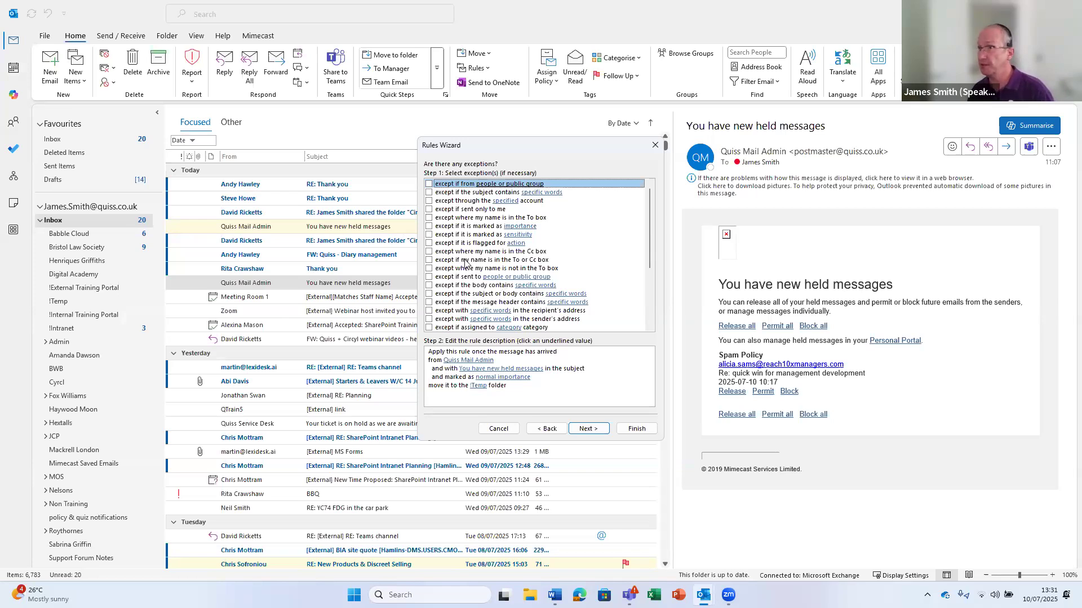
scroll(472, 263, "down", 4)
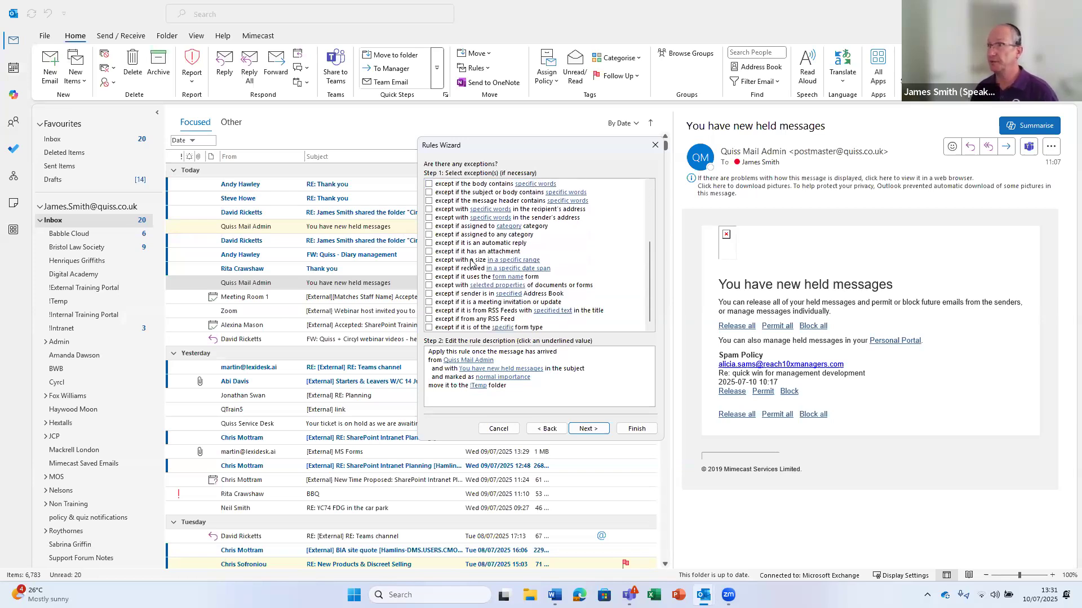
scroll(472, 263, "up", 4)
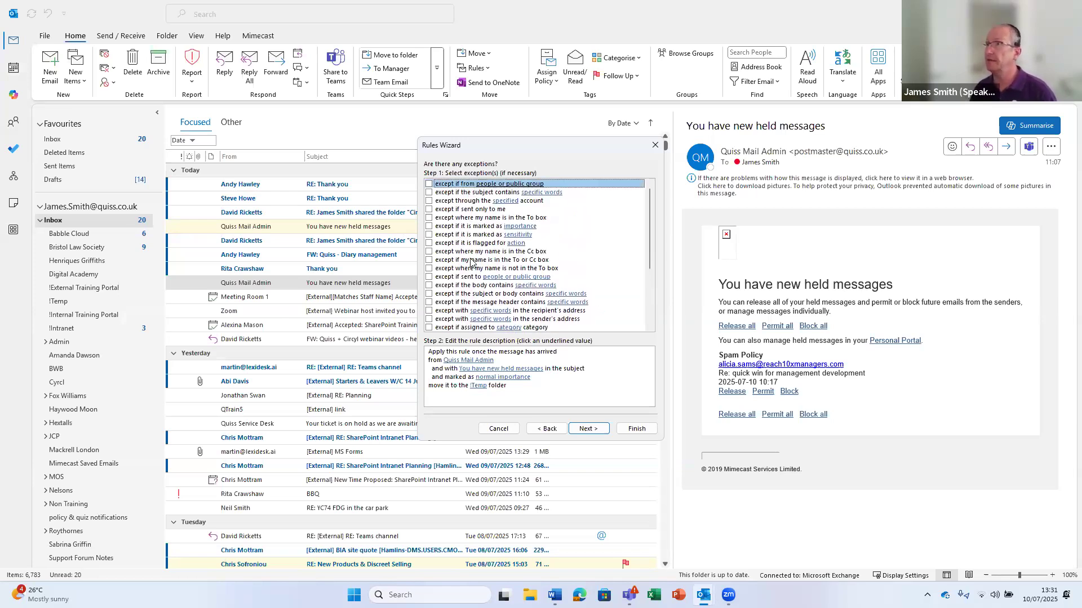
left_click(586, 429)
Finish the 'Quiss Mail Admin' rule, set to run now on existing Inbox messages
left_click(394, 179)
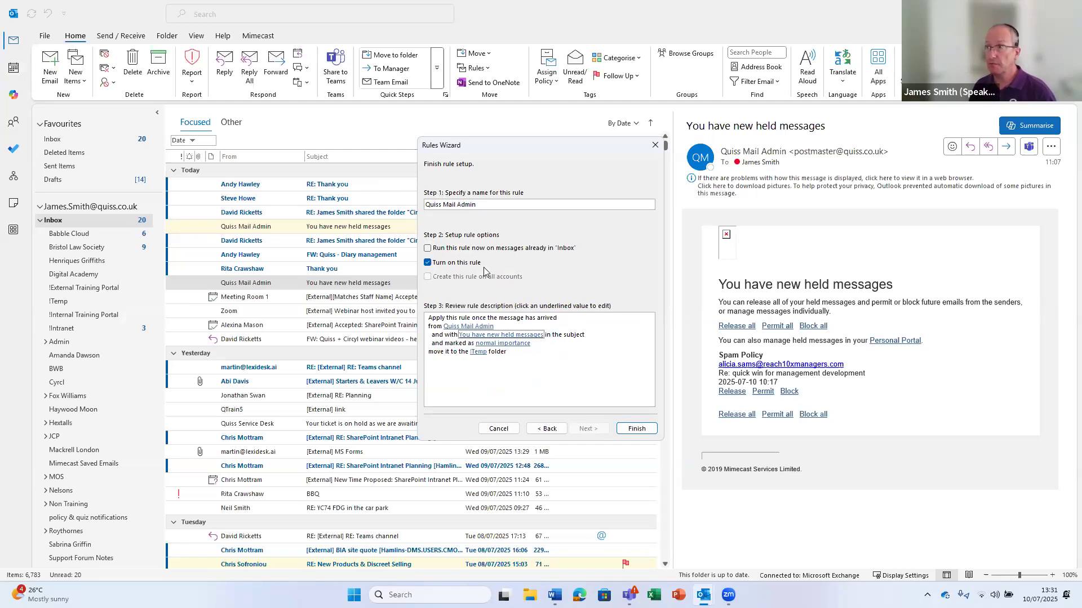
left_click(427, 248)
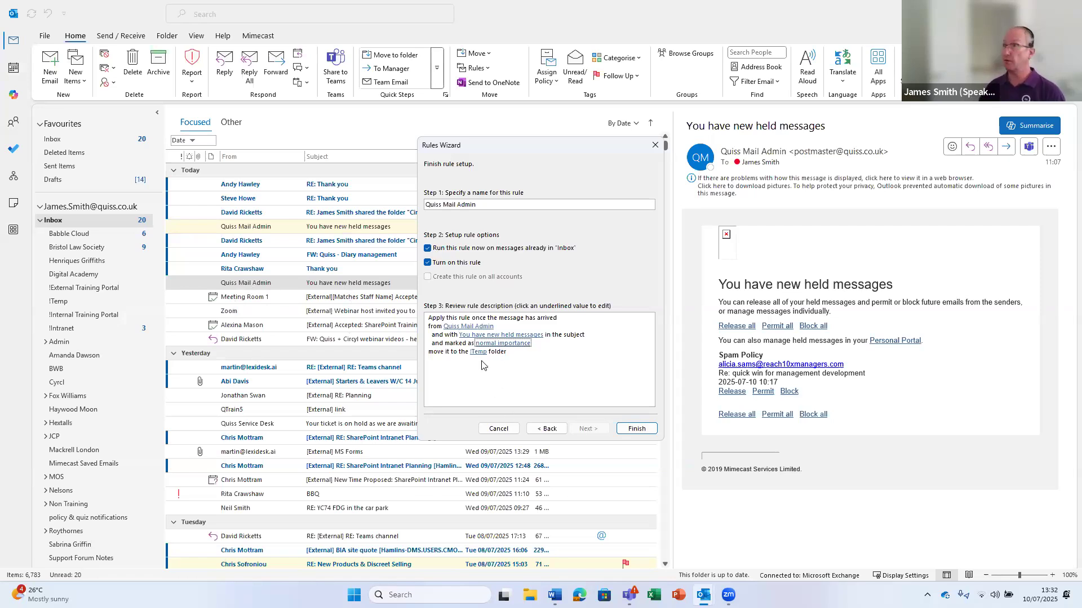
left_click(635, 429)
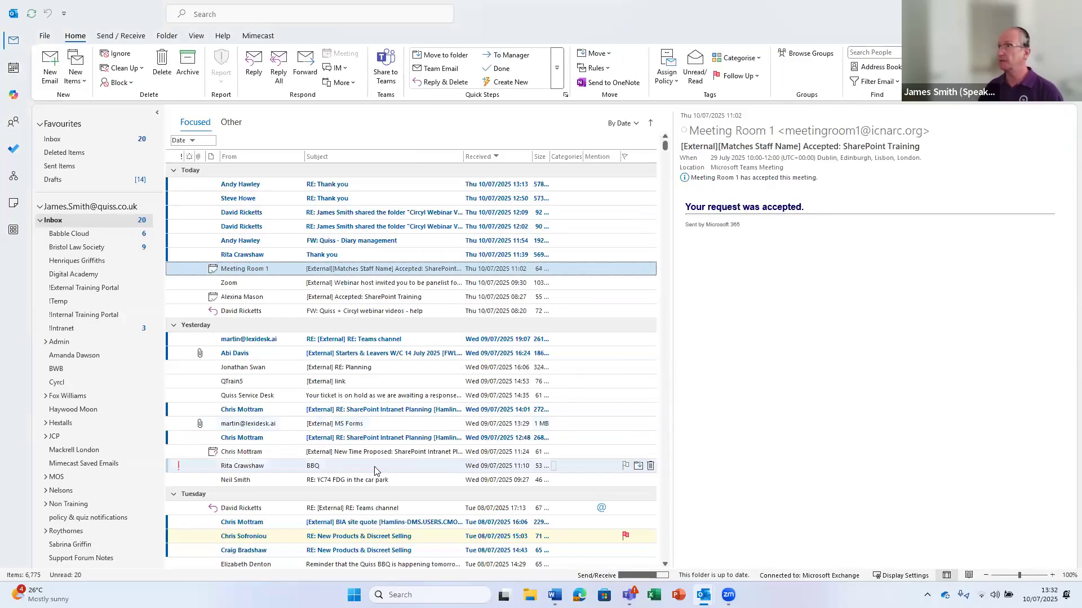
Select the Zoom webinar invitation and open Manage Rules & Alerts
left_click(284, 287)
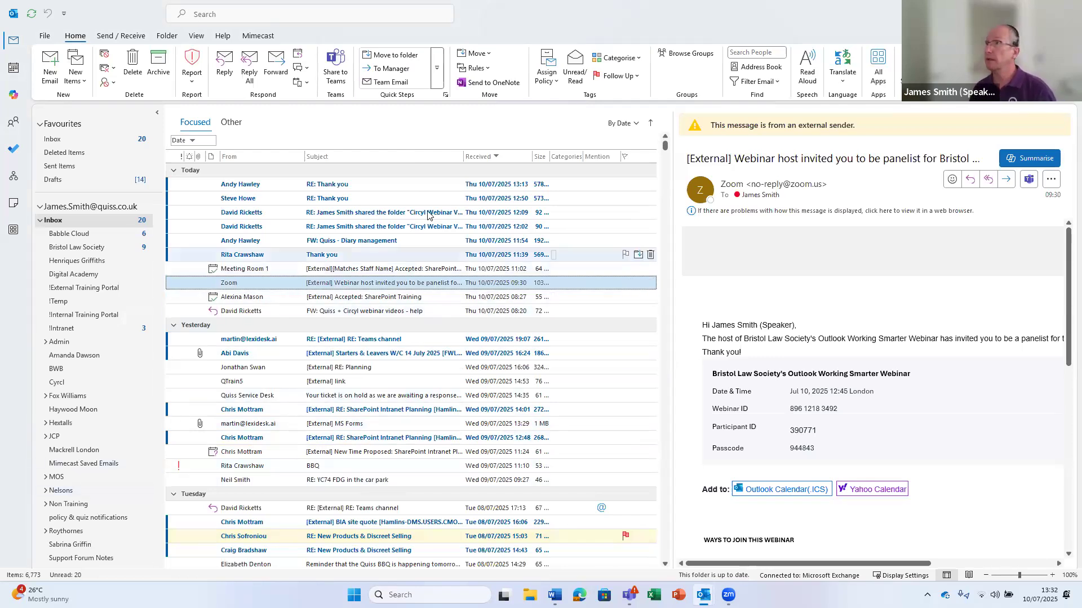
left_click(483, 70)
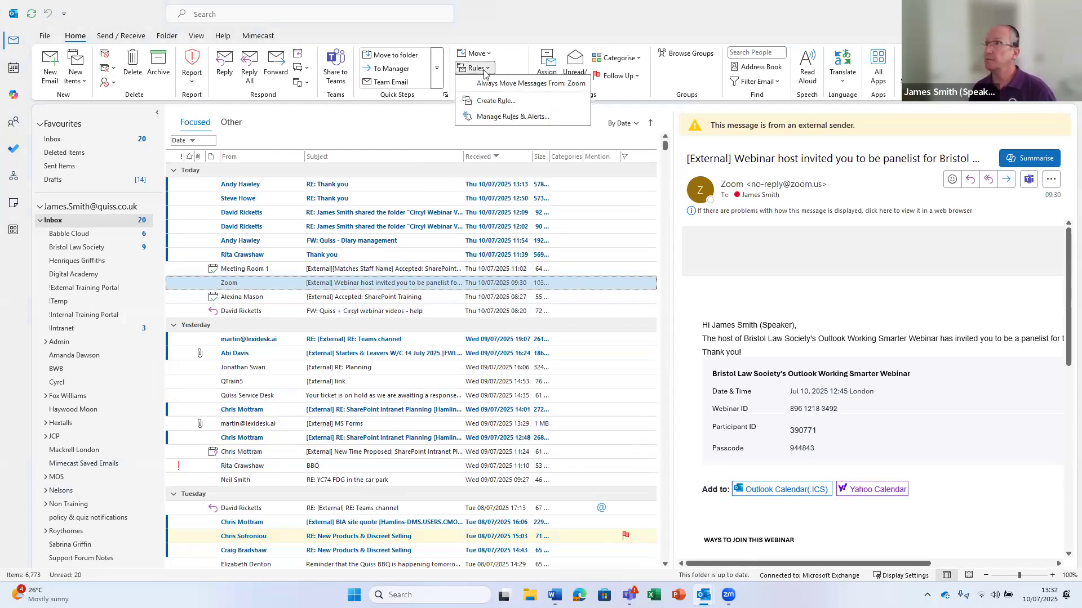
left_click(493, 117)
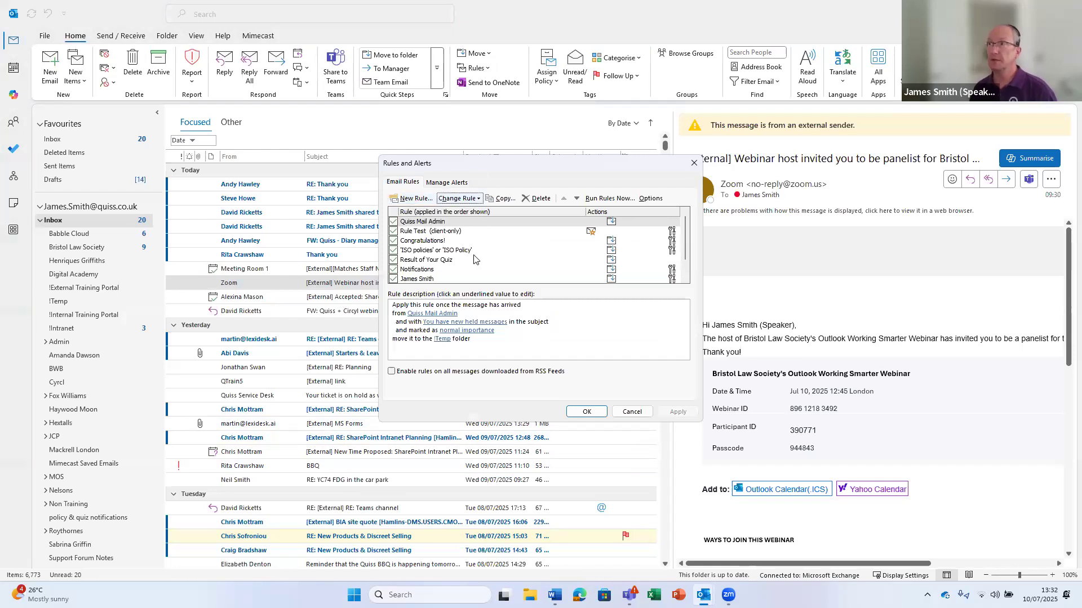
Open the Quiss Mail Admin rule's settings for review, then cancel without changes
left_click(450, 223)
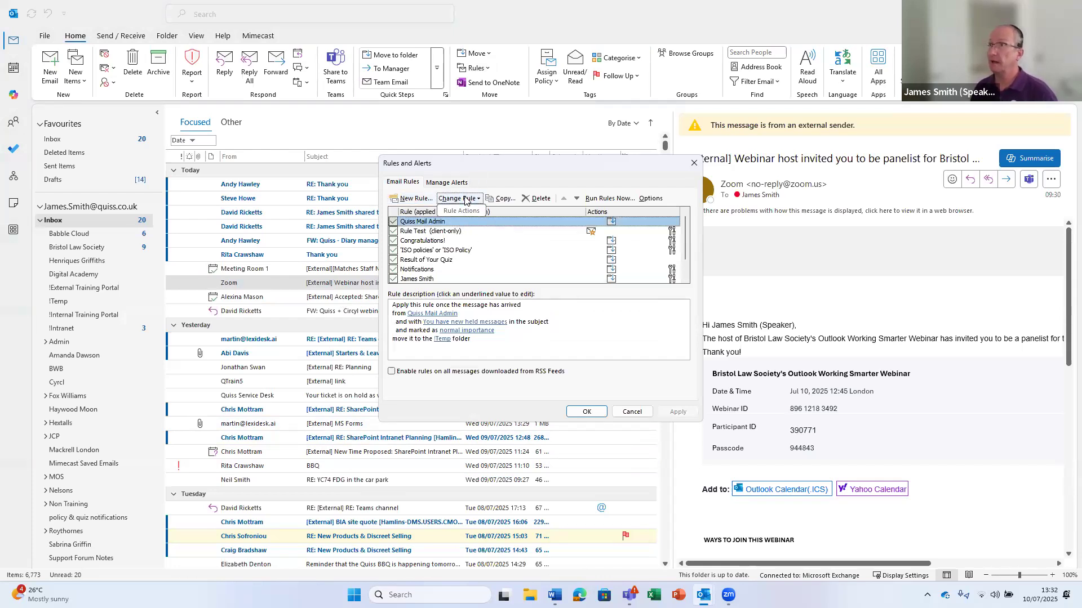
left_click(464, 198)
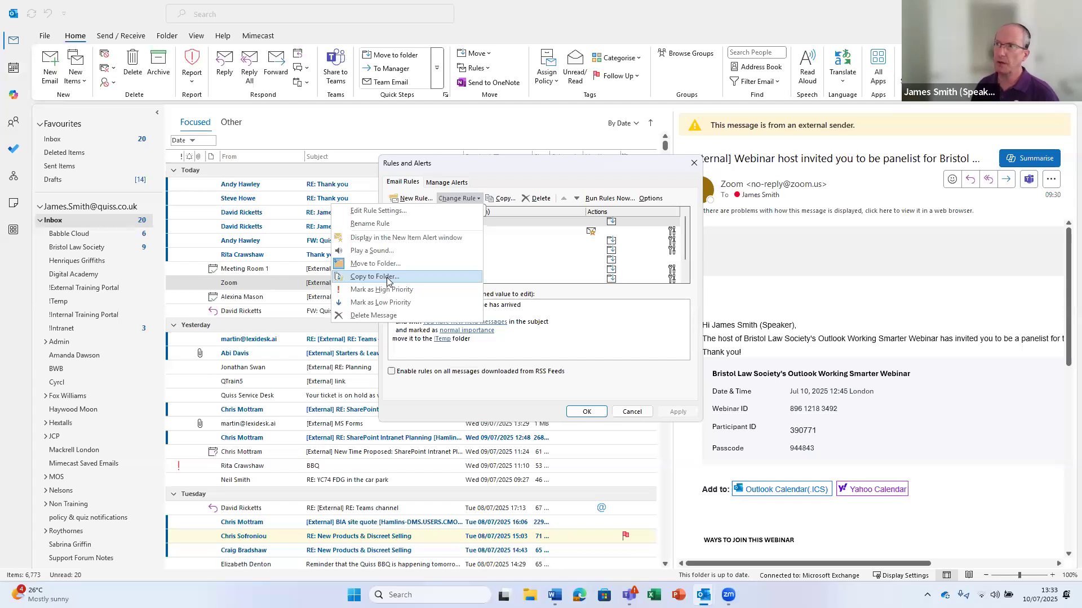
left_click(389, 215)
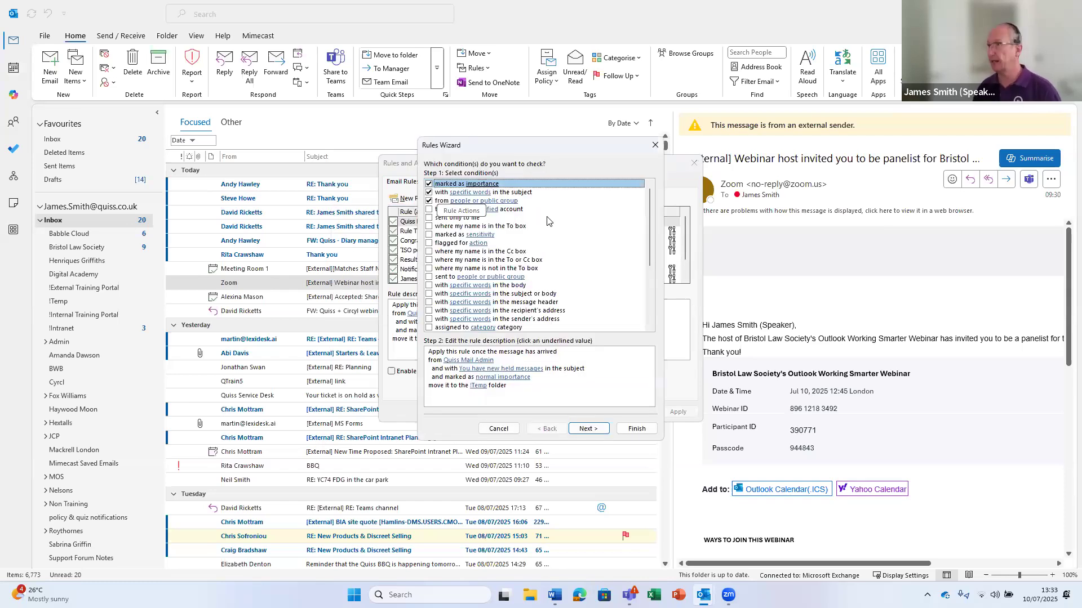
left_click(498, 428)
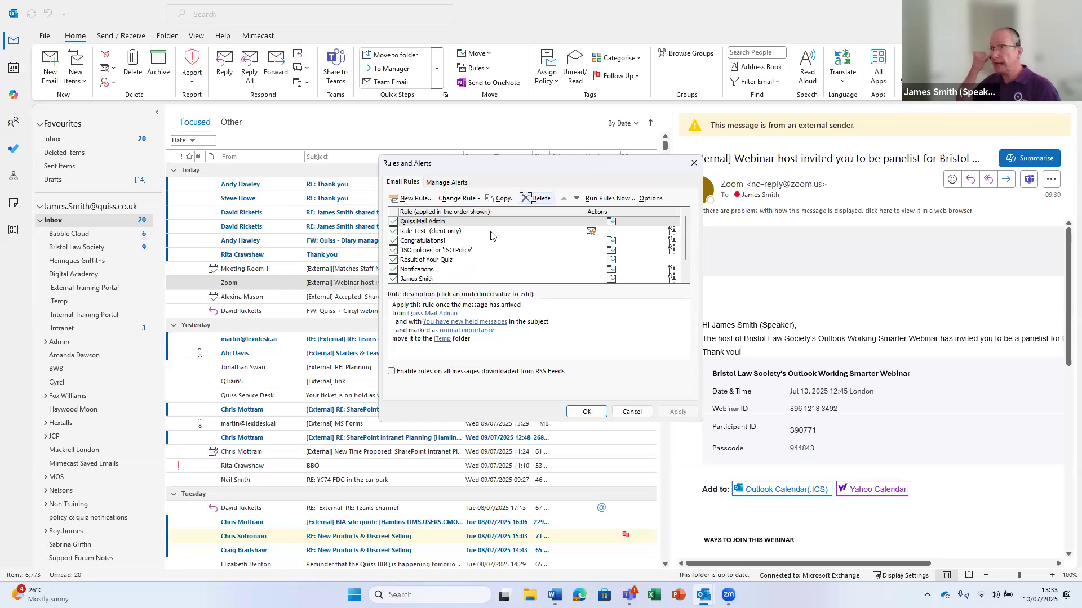
Look through the rules list and close the Rules and Alerts dialog with OK
scroll(491, 236, "down", 1)
scroll(491, 236, "up", 1)
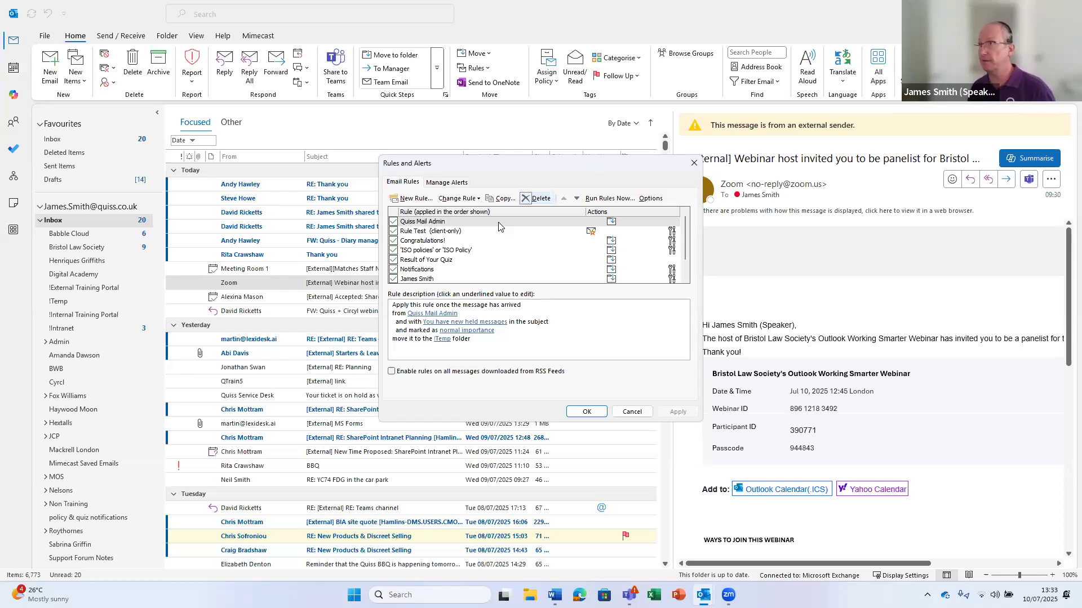
scroll(498, 227, "down", 1)
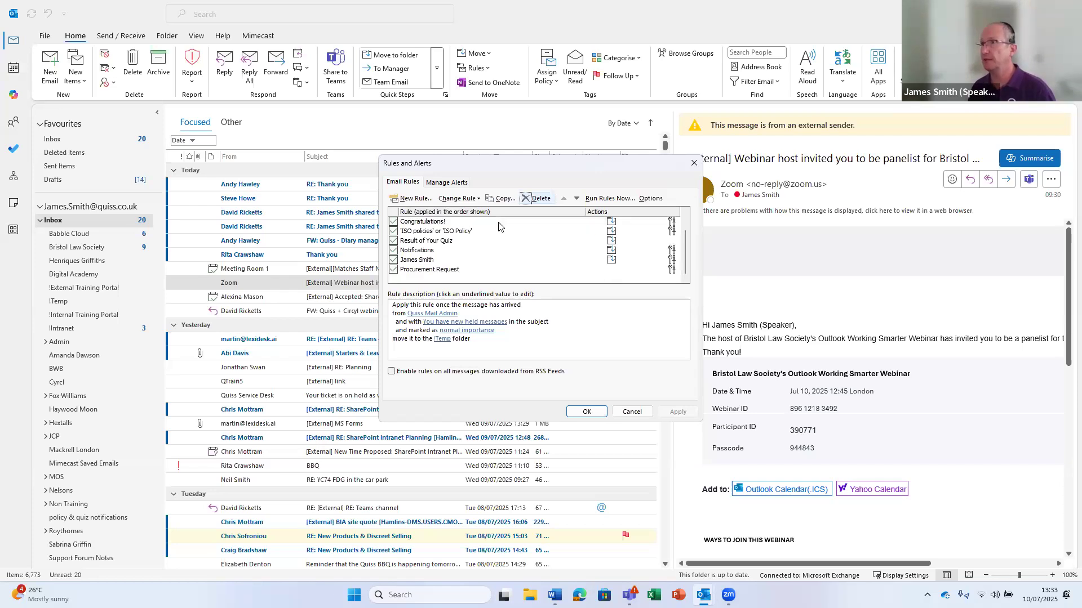
scroll(499, 226, "up", 1)
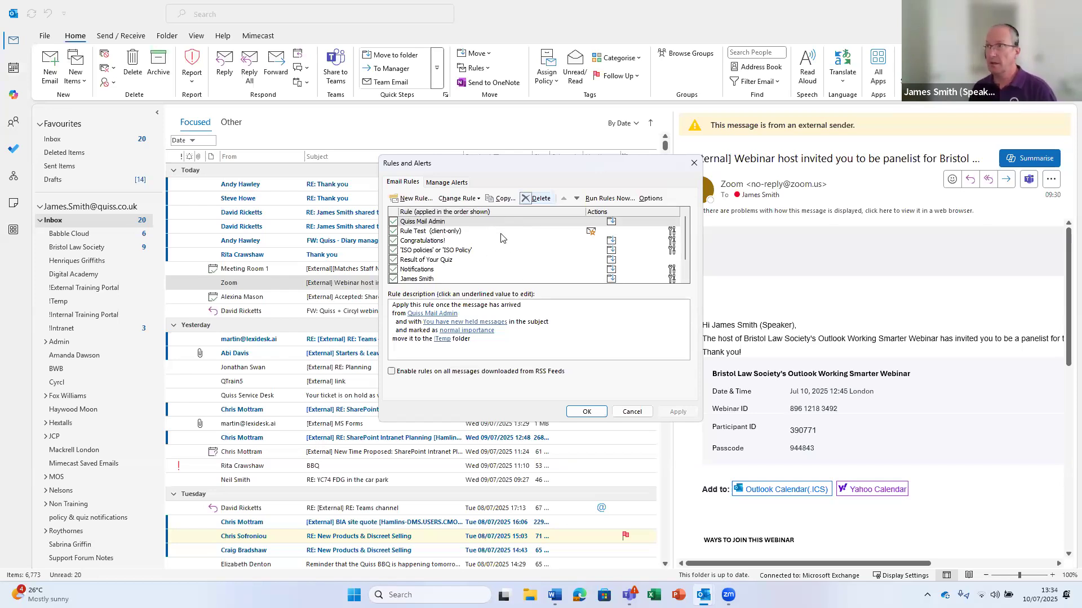
scroll(480, 228, "down", 1)
scroll(480, 228, "up", 1)
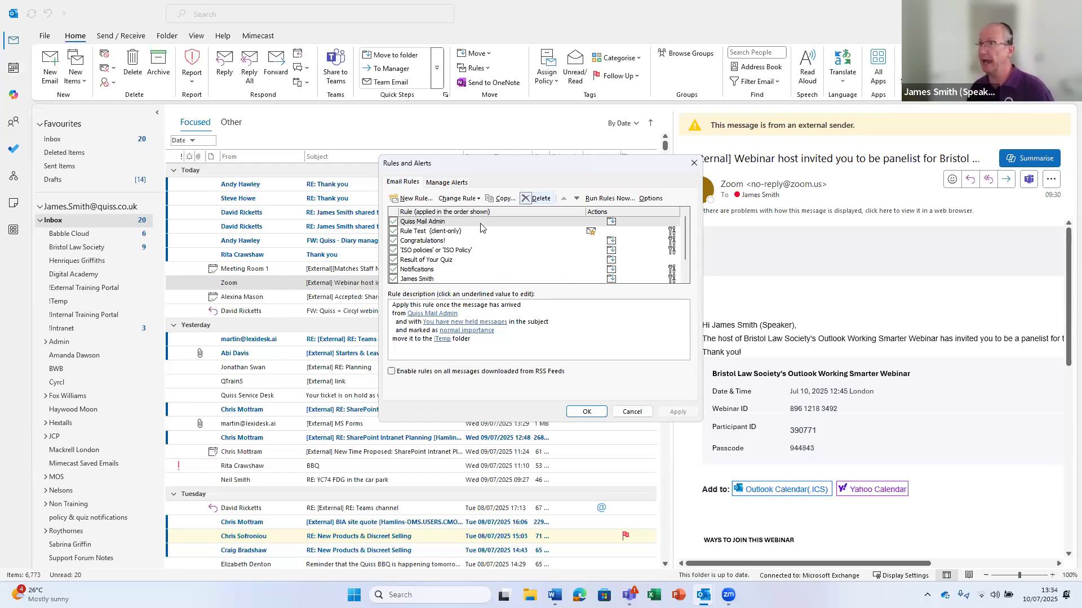
scroll(477, 250, "down", 1)
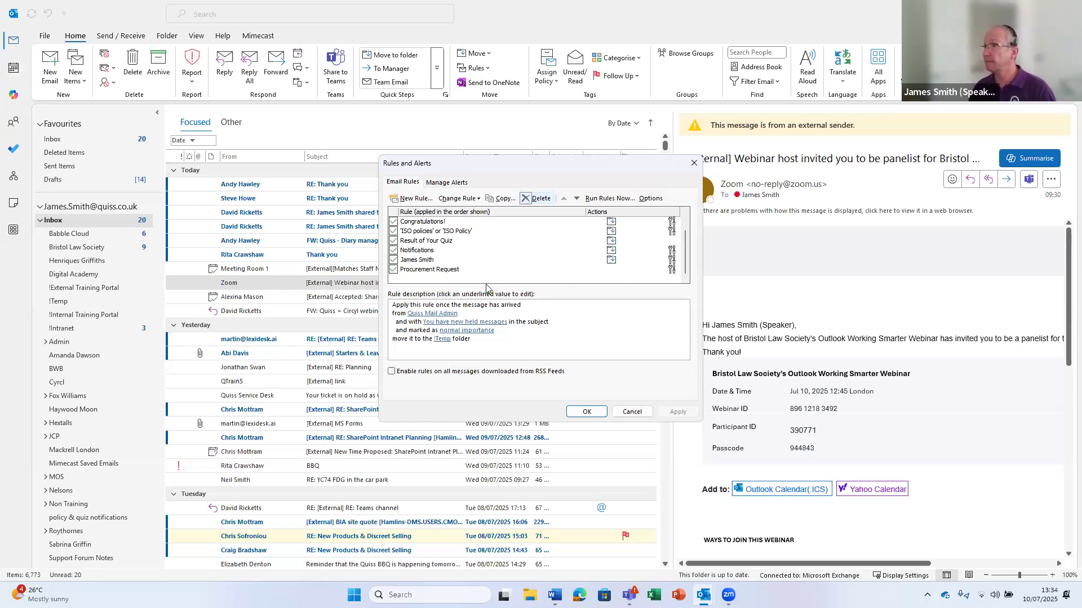
left_click(586, 412)
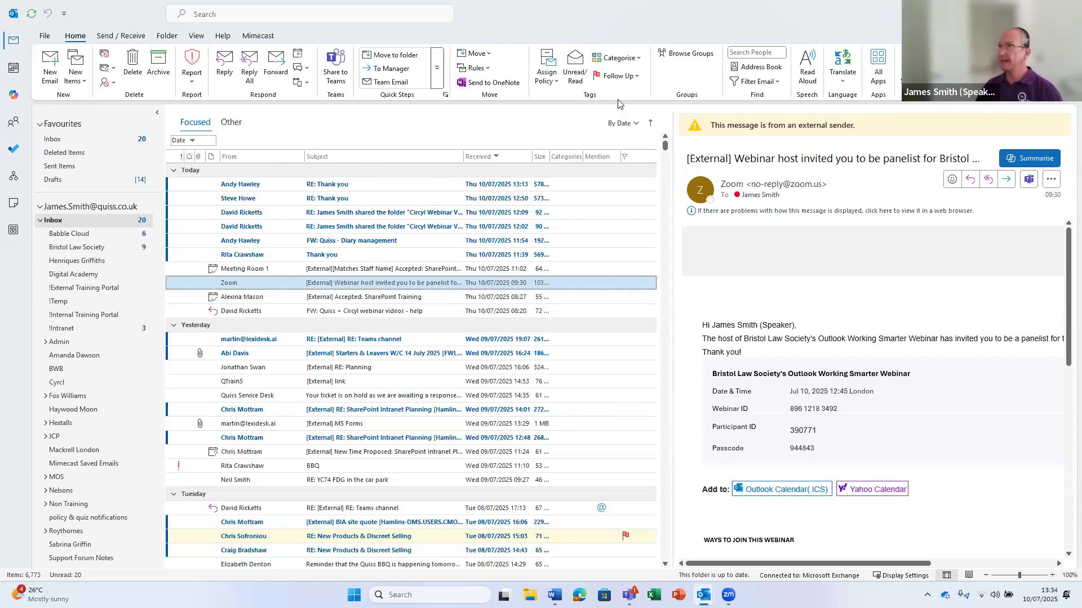
Categorise the Zoom email as Training and widen the Categories column to show full names
left_click(640, 59)
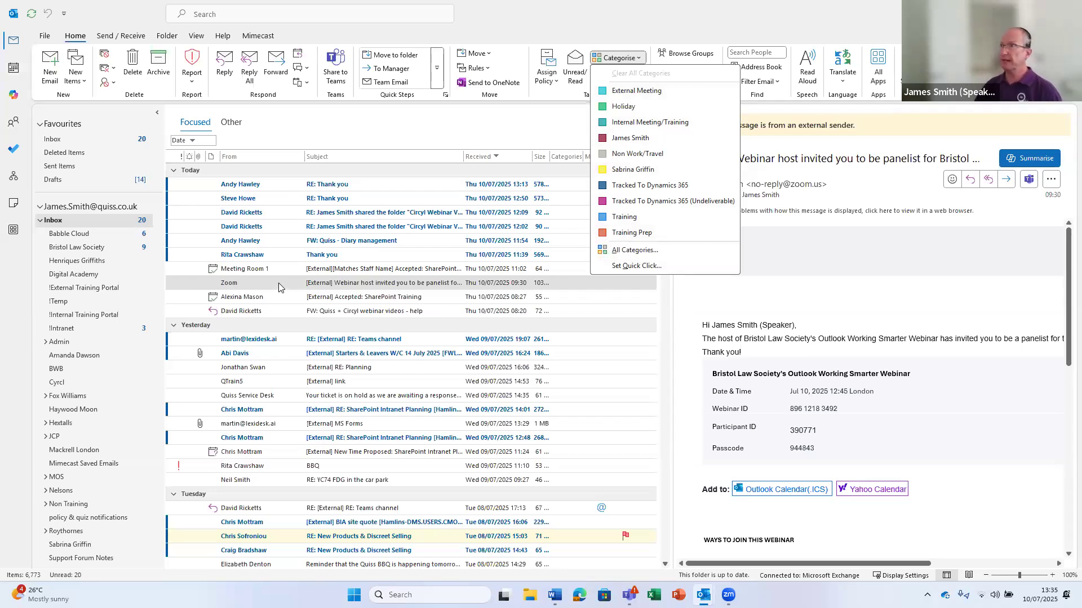
left_click(626, 217)
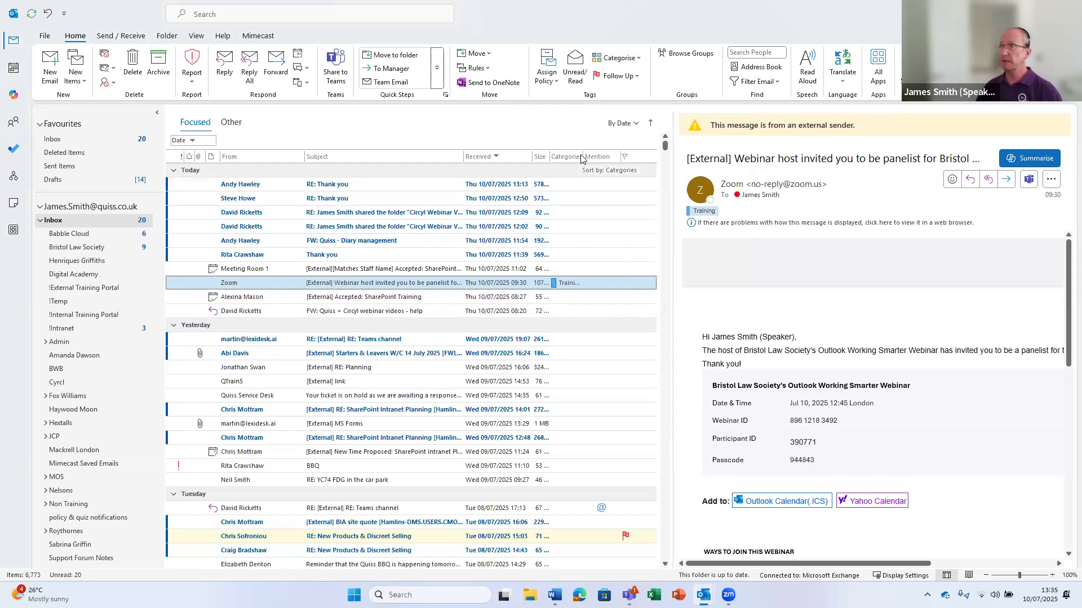
left_click_drag(583, 157, 600, 159)
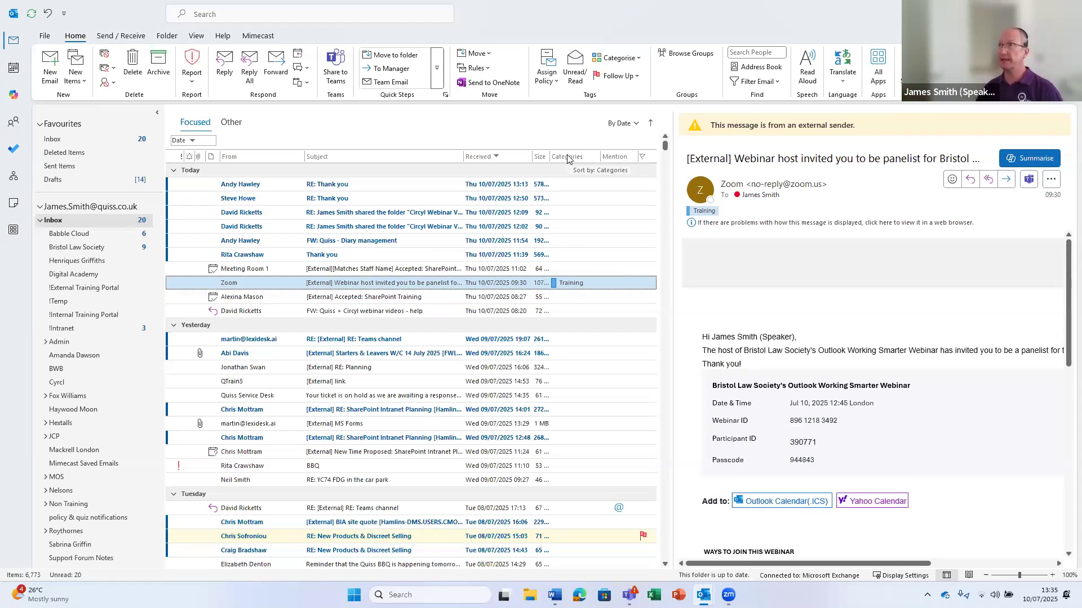
left_click(608, 61)
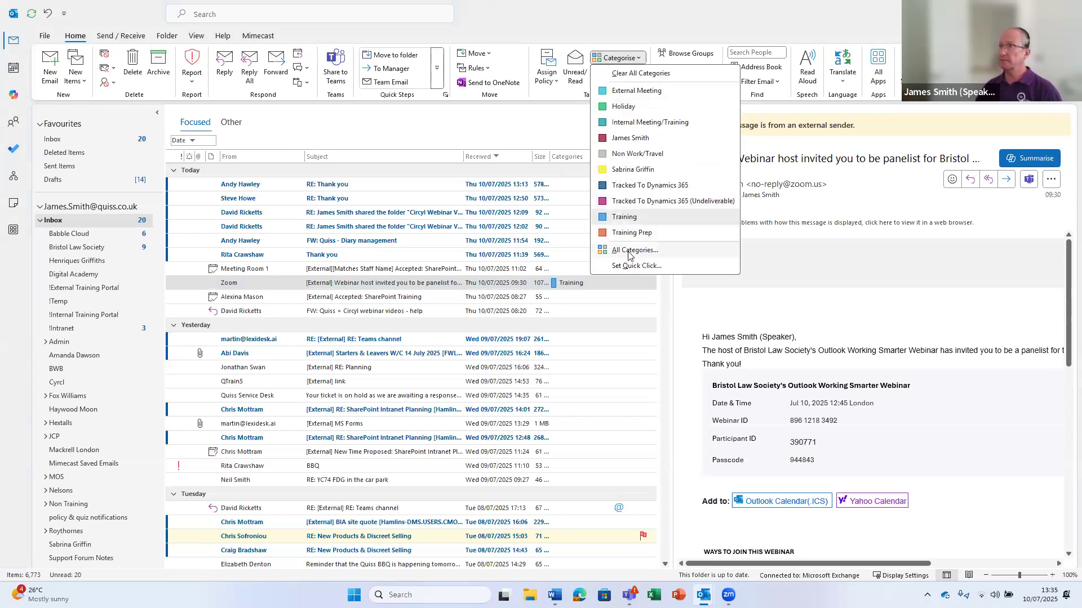
Create a red category named BLS with shortcut key None
left_click(629, 252)
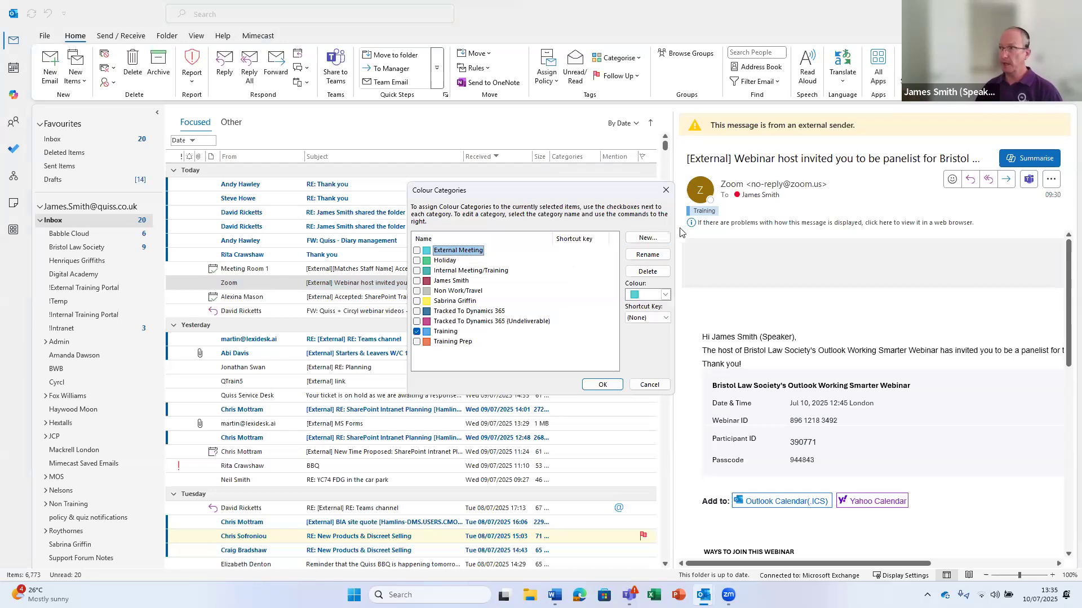
left_click(646, 237)
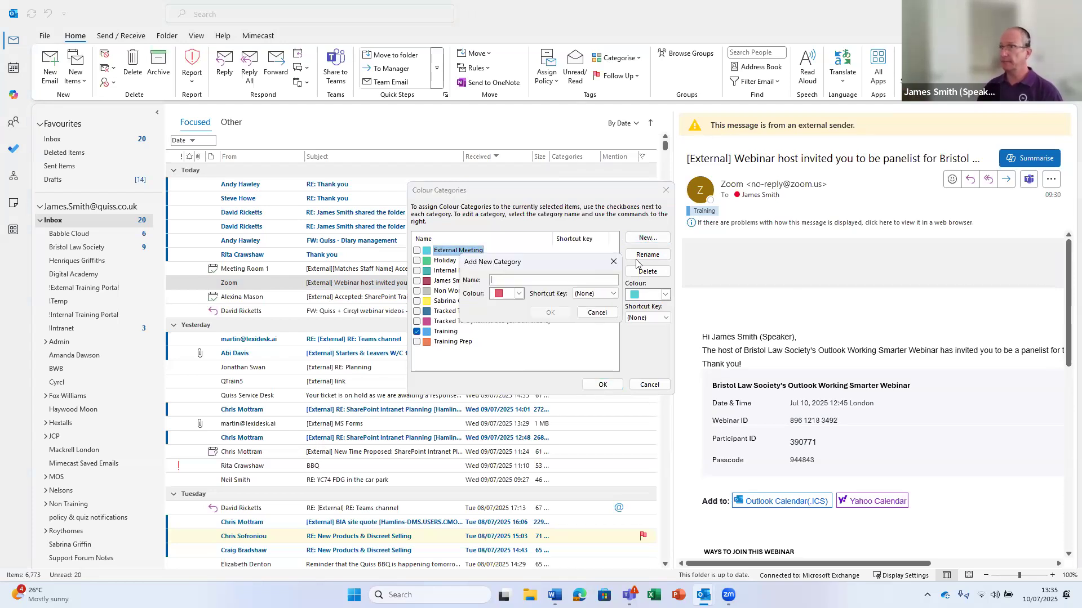
type("BLS")
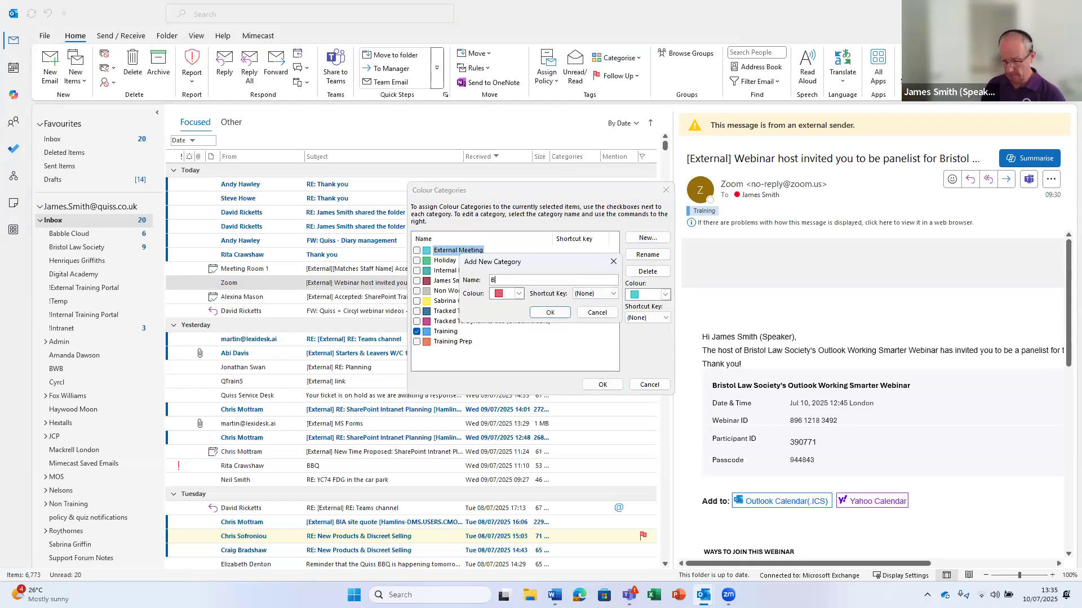
left_click(519, 294)
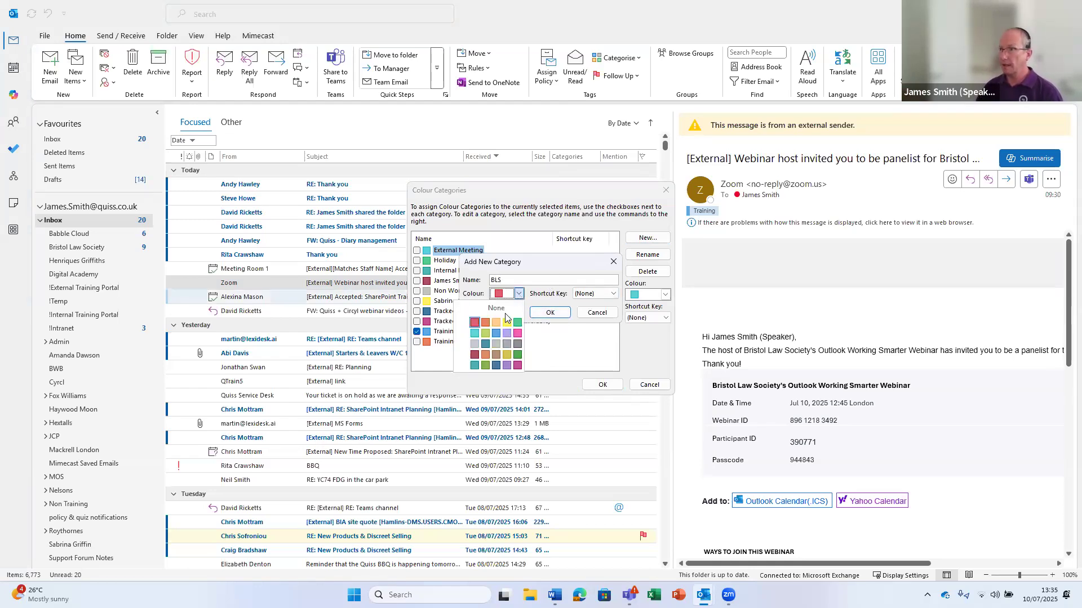
left_click(474, 324)
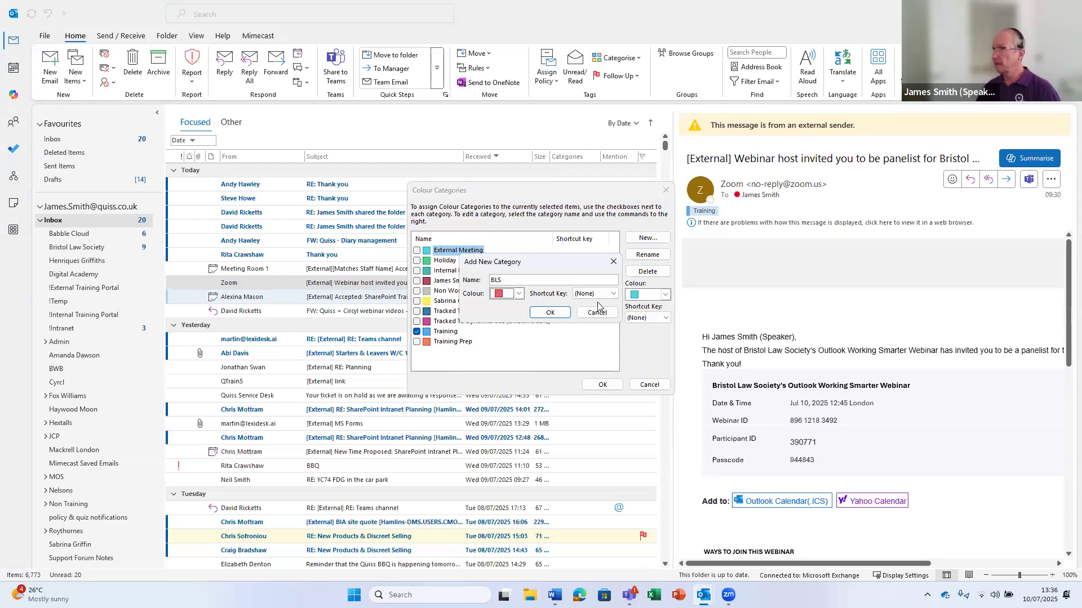
left_click(614, 294)
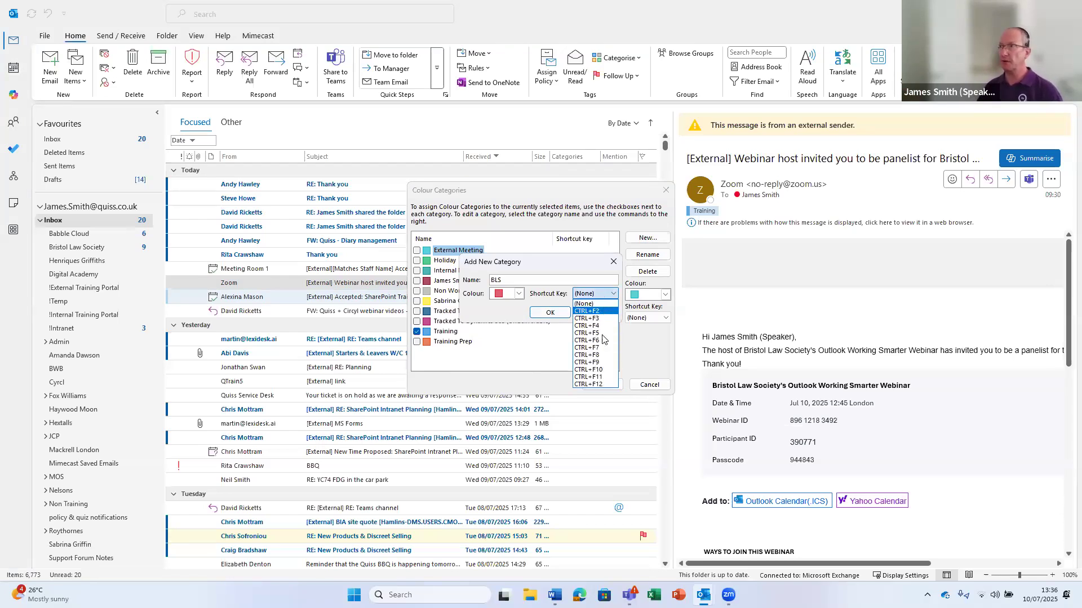
left_click(552, 294)
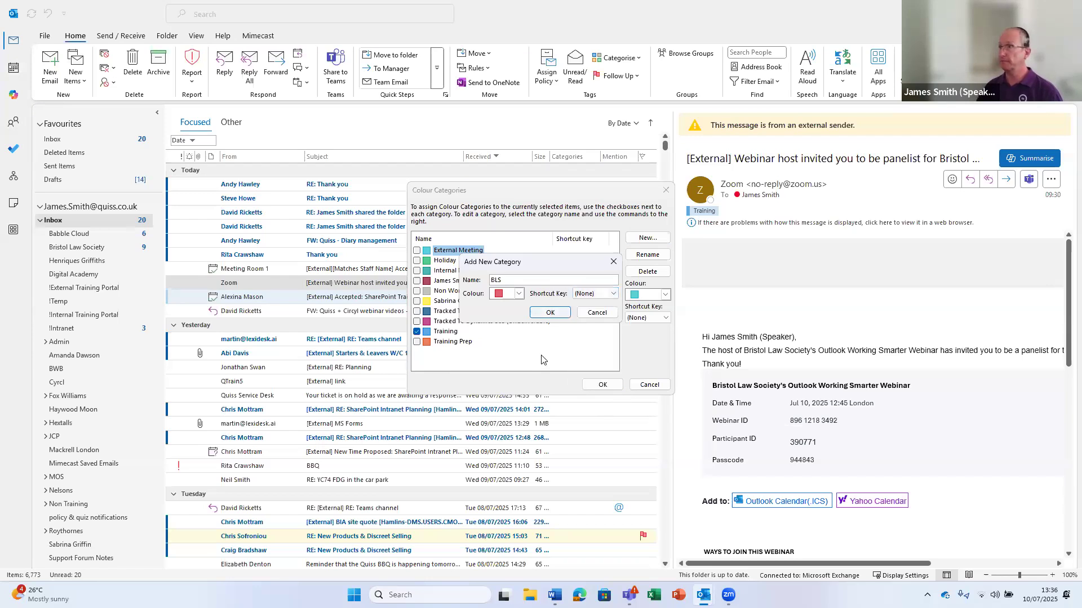
left_click(550, 314)
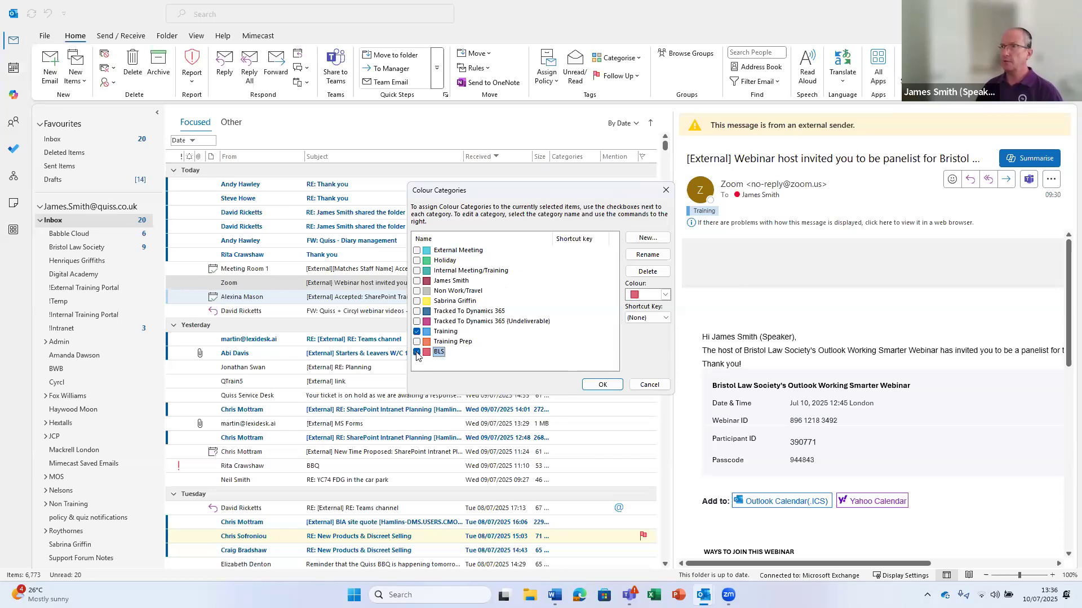
left_click(606, 384)
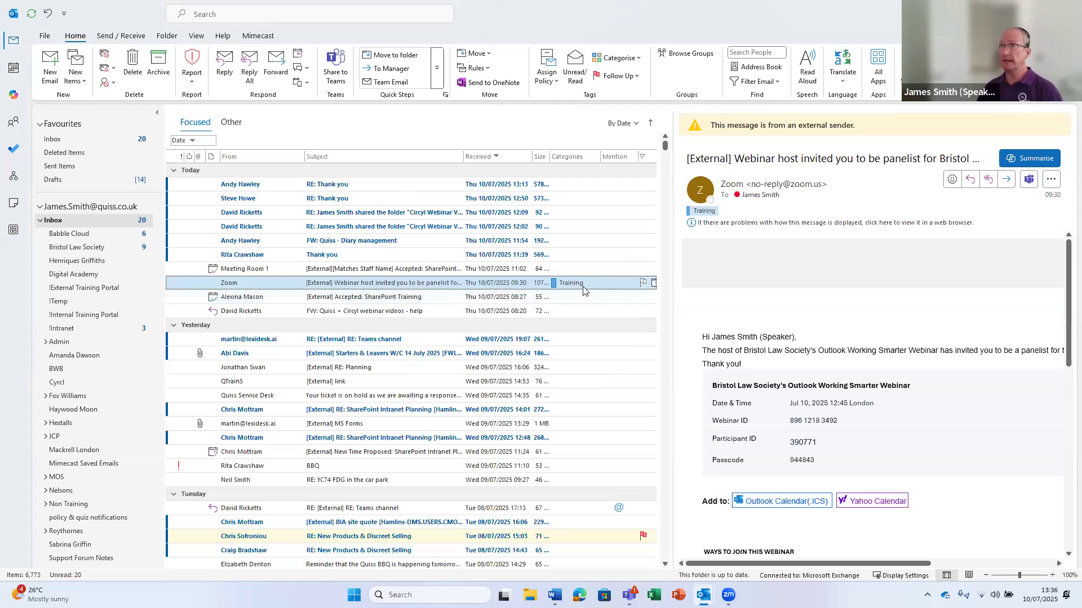
Add the BLS category to the Zoom webinar email and close the message window
left_click(618, 59)
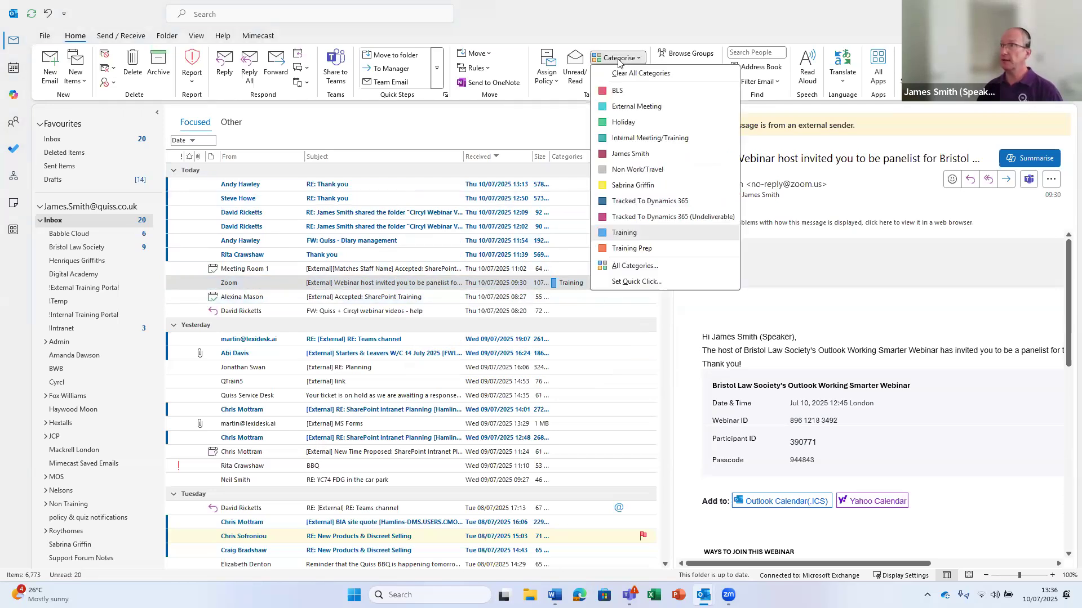
left_click(629, 93)
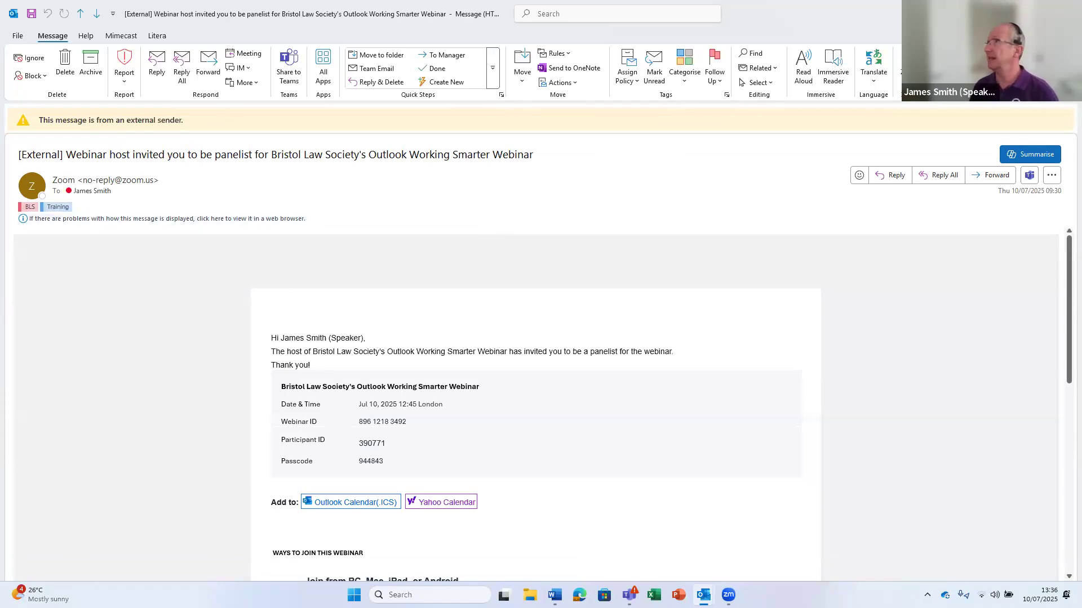
key("Escape")
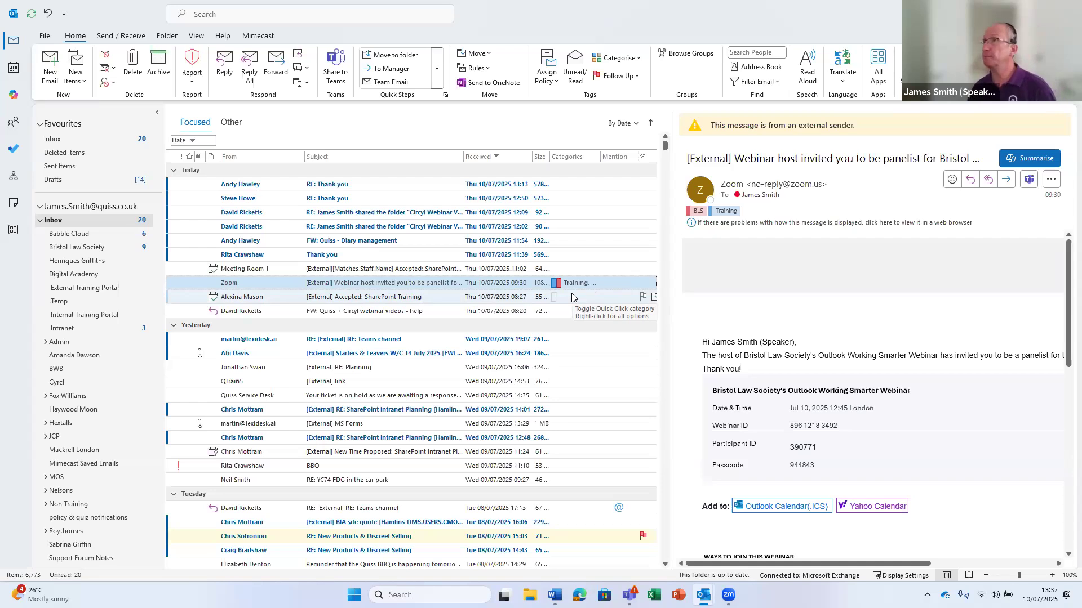
Choose Clear All Categories on the Zoom email, then reselect it to refresh its categories
left_click(628, 59)
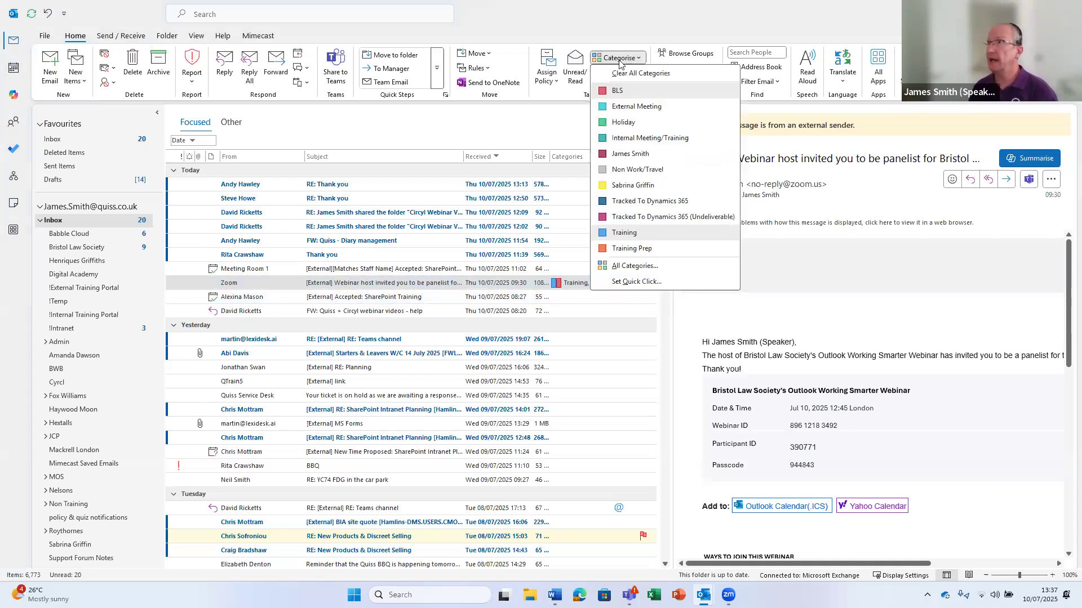
left_click(668, 76)
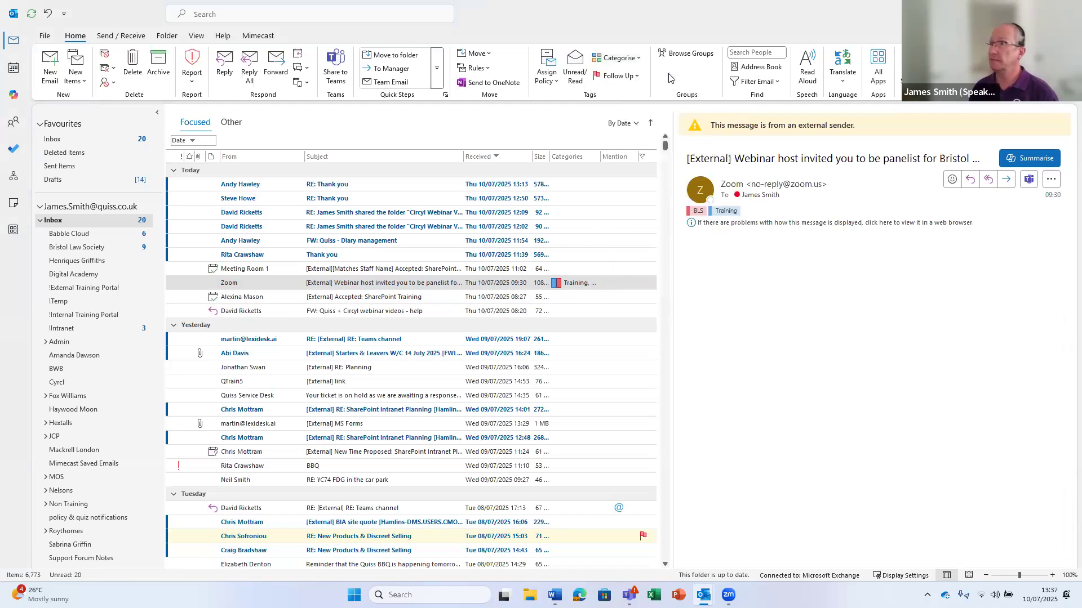
left_click(259, 296)
left_click(283, 287)
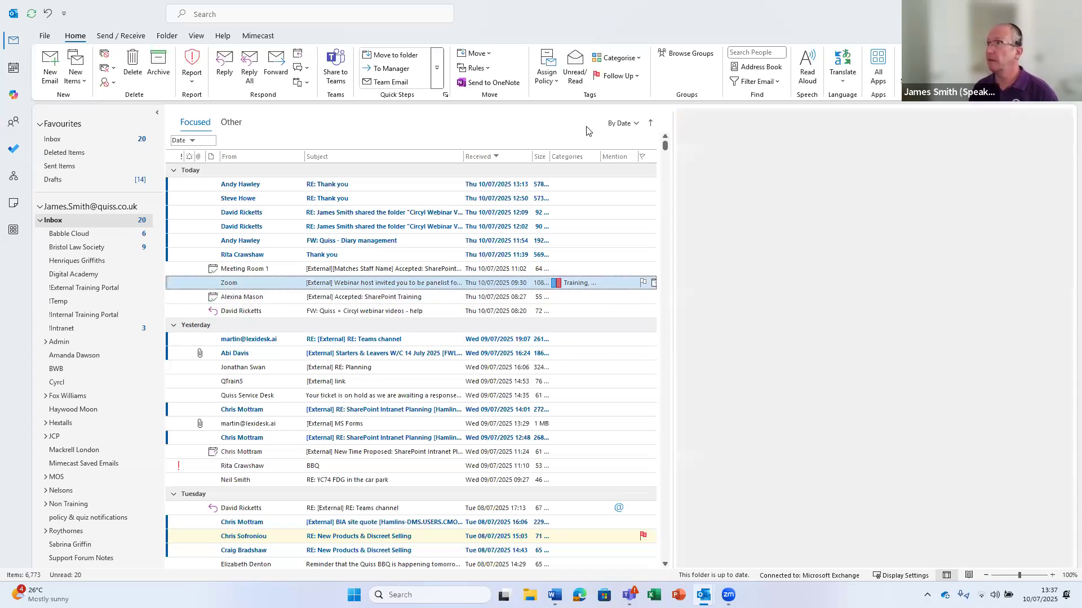
left_click(617, 57)
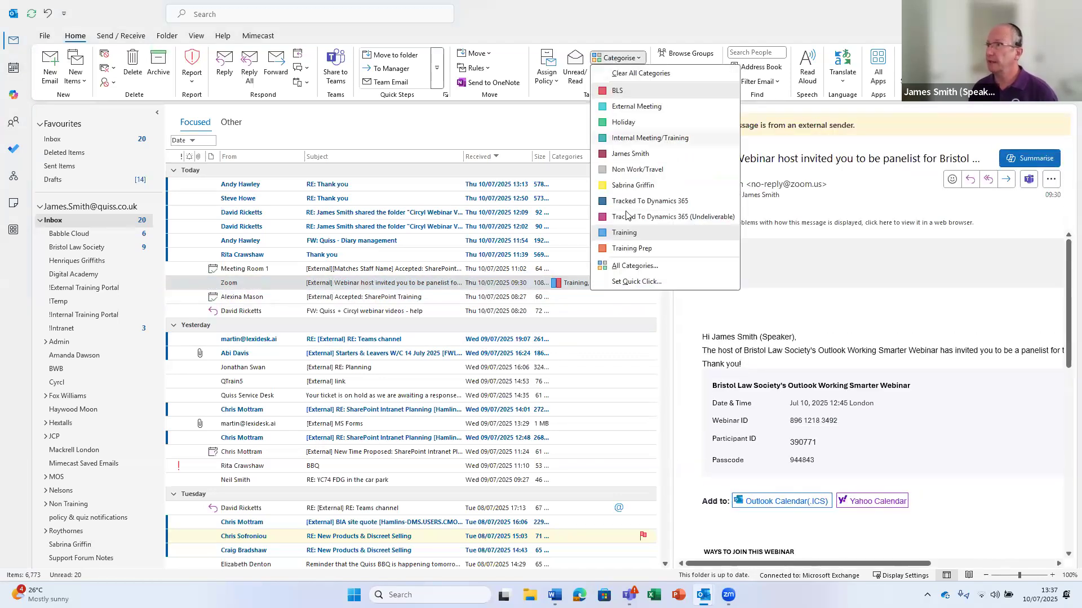
Make Training the quick-click category and apply it to the Meeting Room 1 acceptance email
left_click(634, 282)
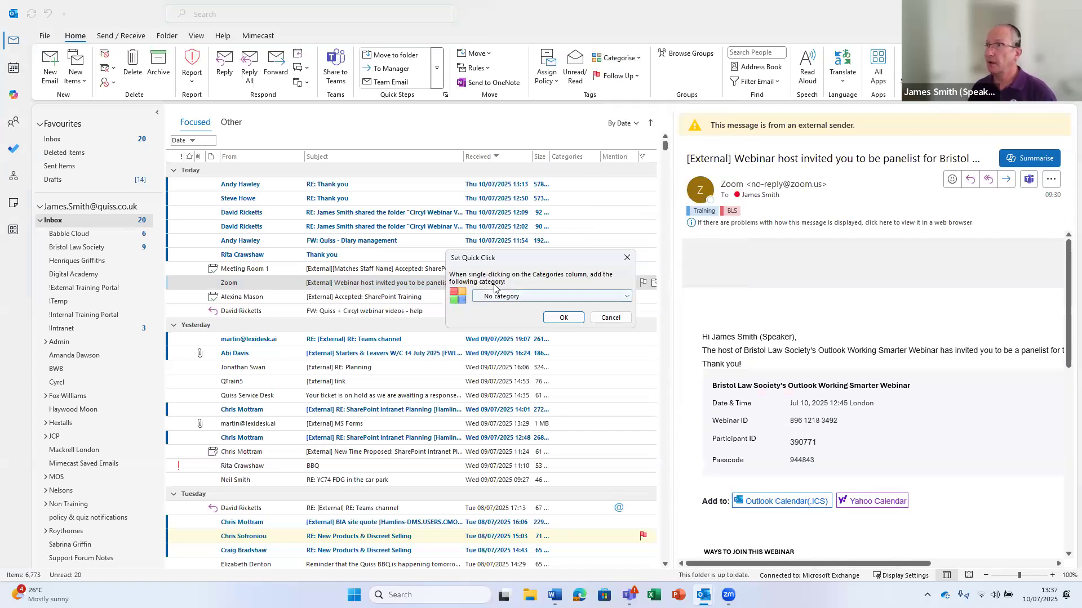
left_click(565, 297)
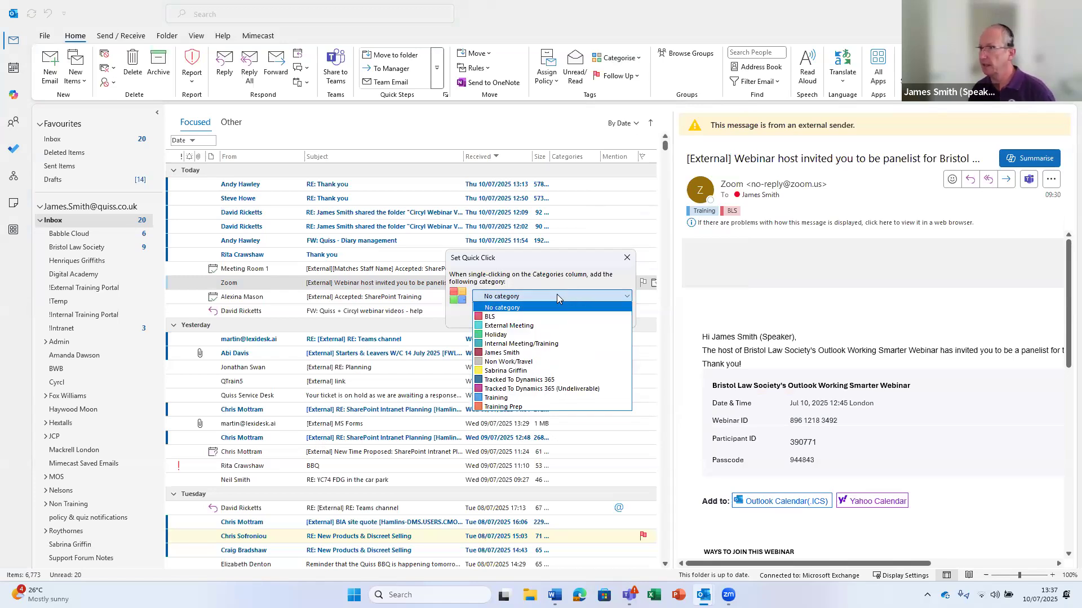
left_click(492, 398)
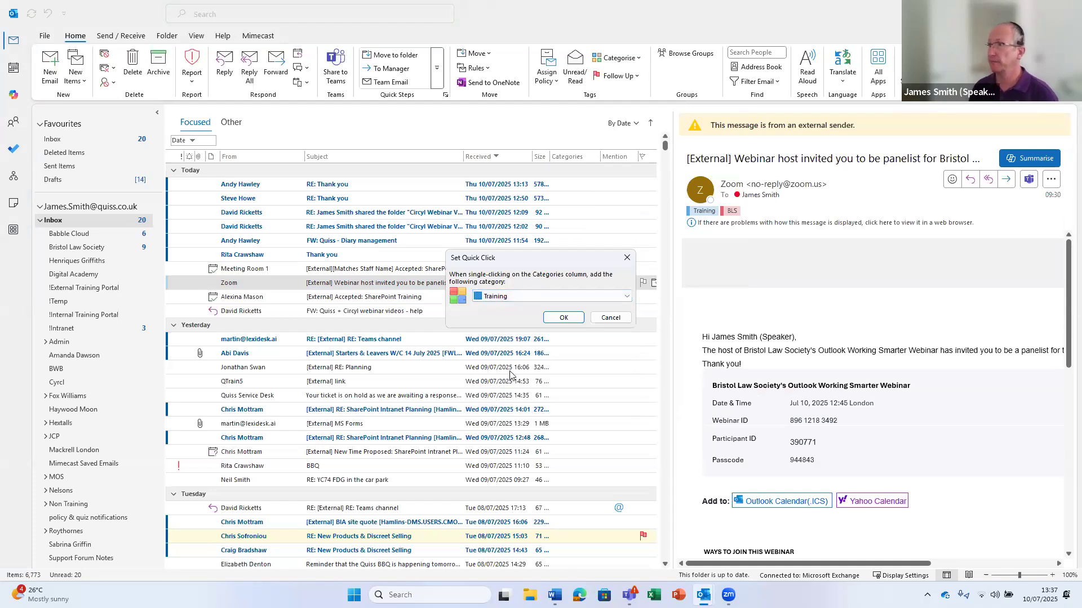
left_click(571, 318)
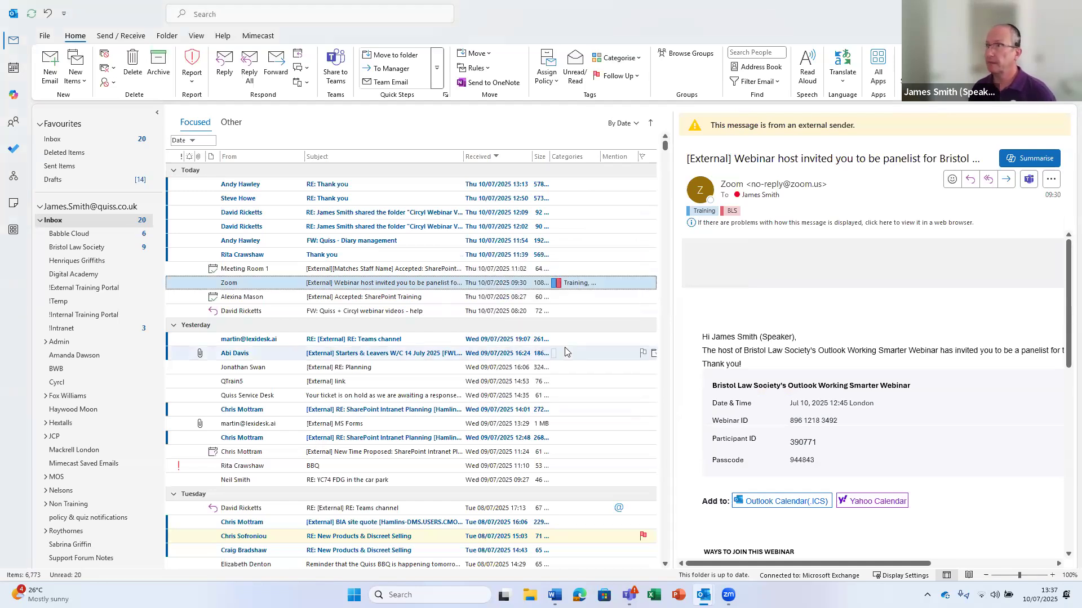
left_click(563, 270)
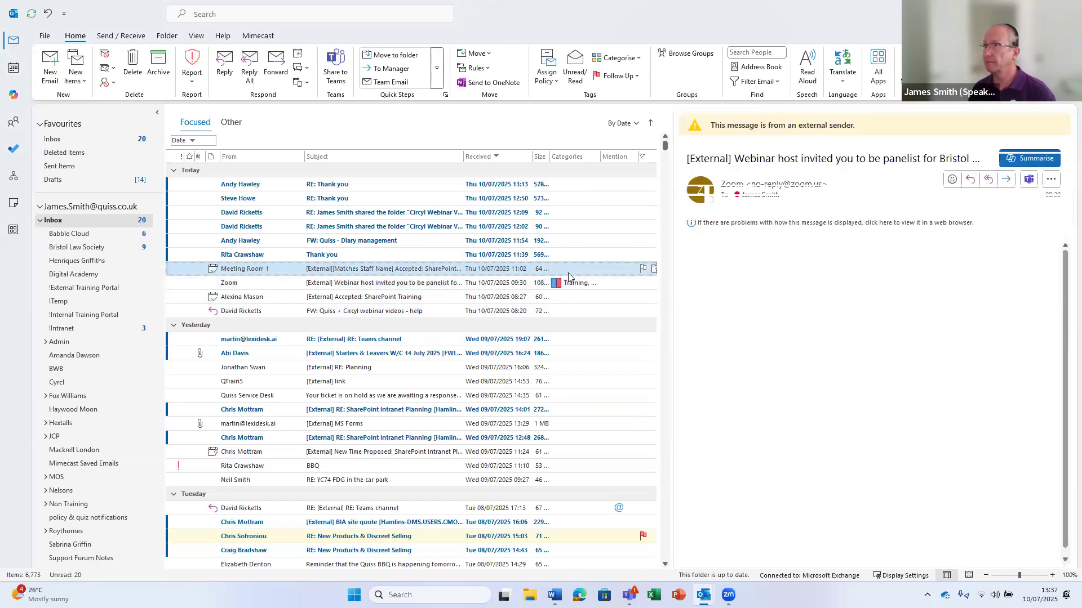
left_click(570, 273)
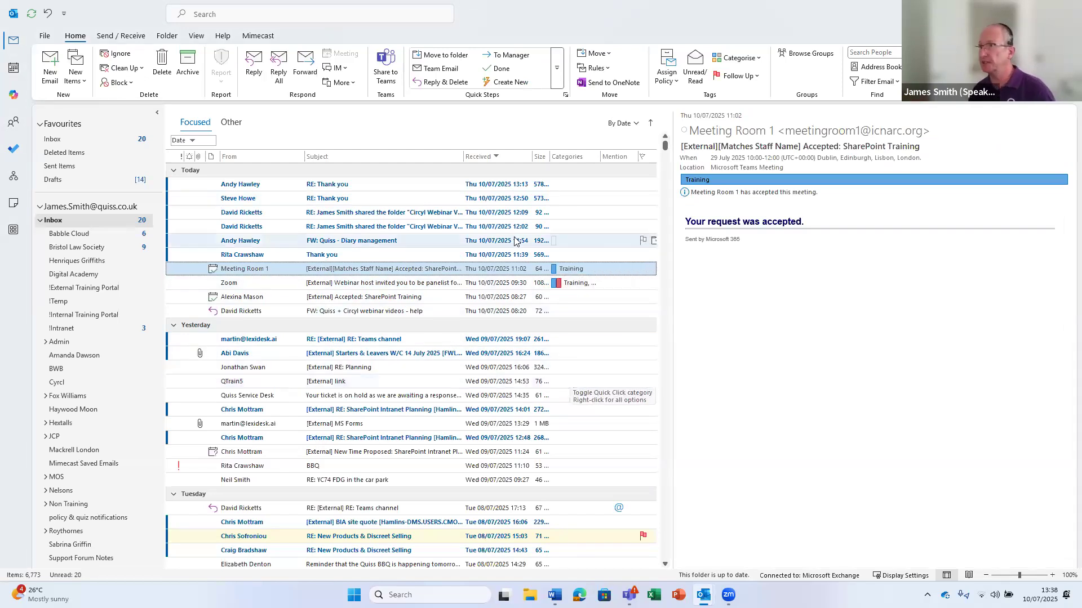
Clear Training from the Meeting Room 1 email, review All Categories, then show the 7–13 July calendar week
left_click(555, 269)
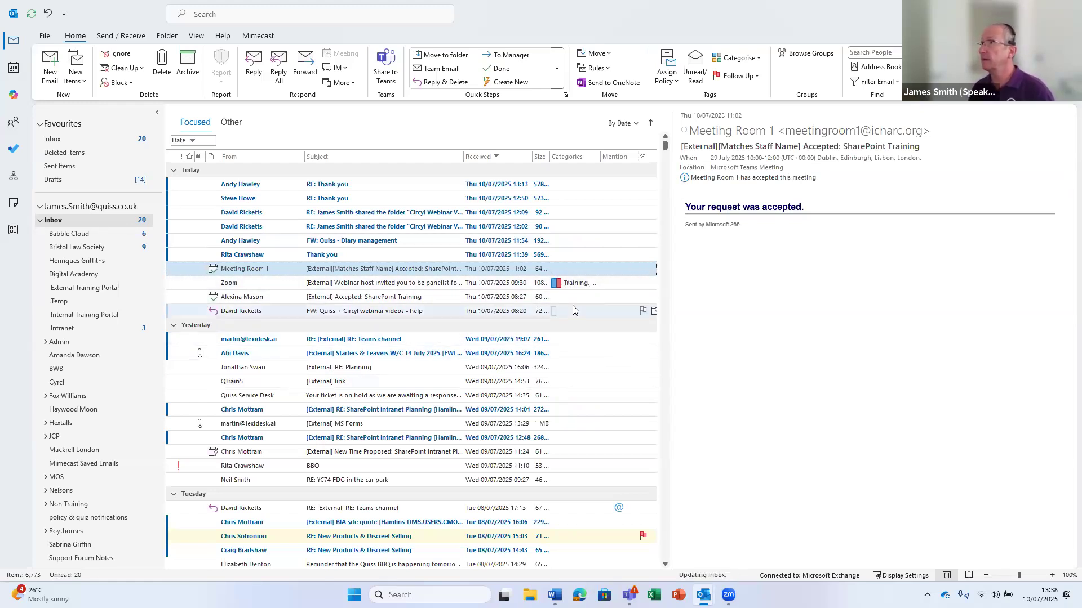
left_click(738, 58)
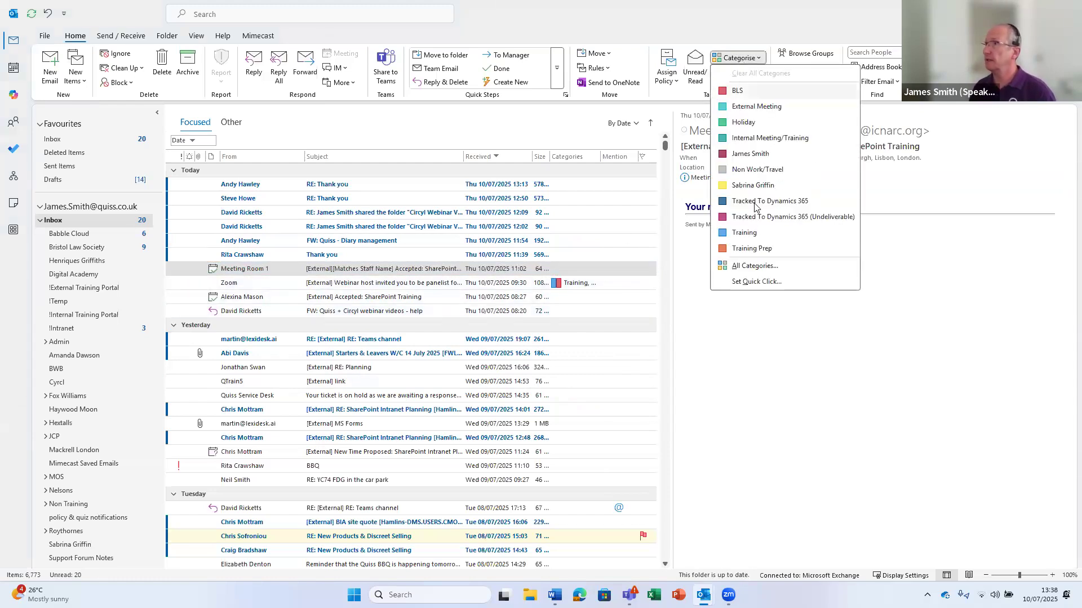
left_click(759, 264)
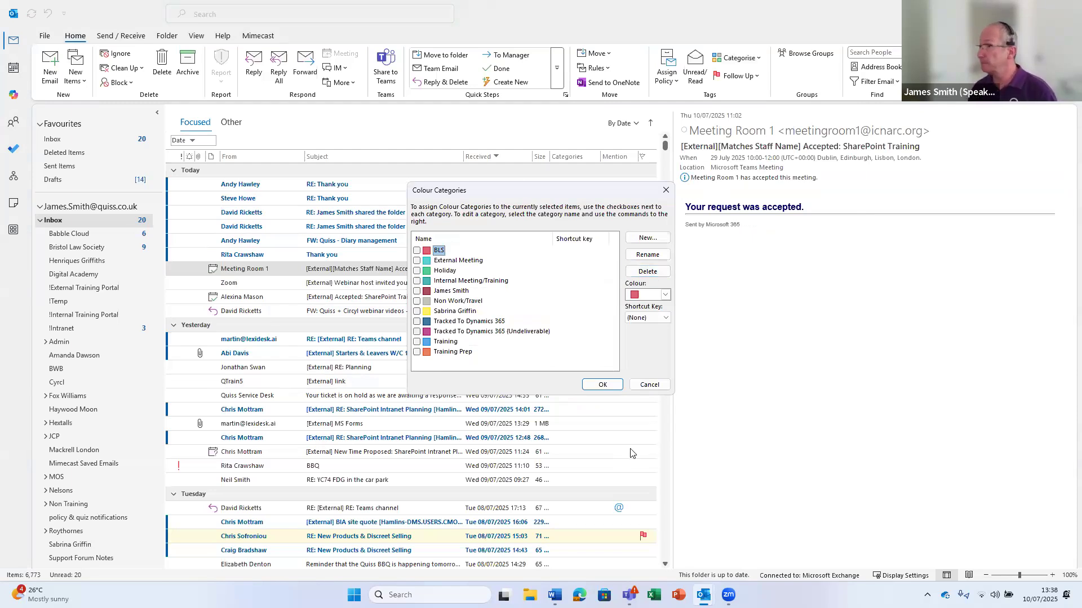
left_click(602, 384)
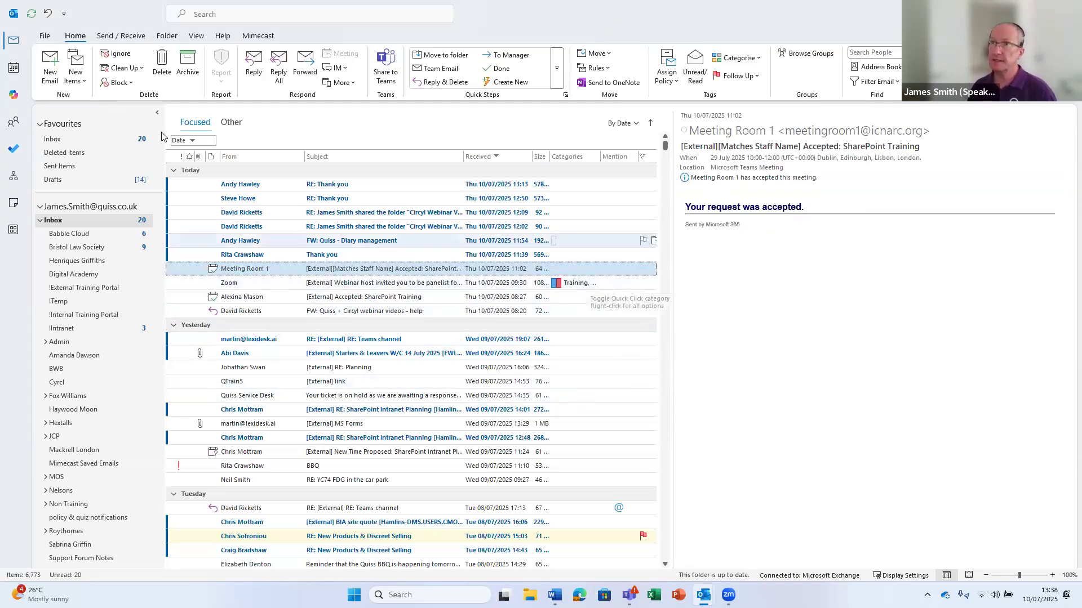
left_click(12, 70)
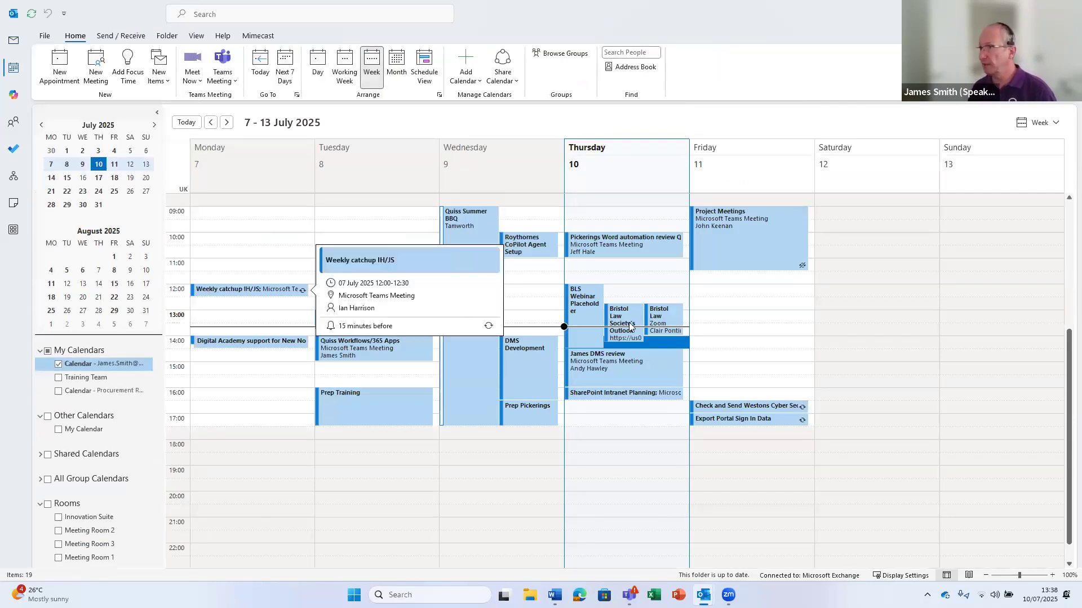
Categorise the Bristol Law Society webinar event as Training
left_click(638, 318)
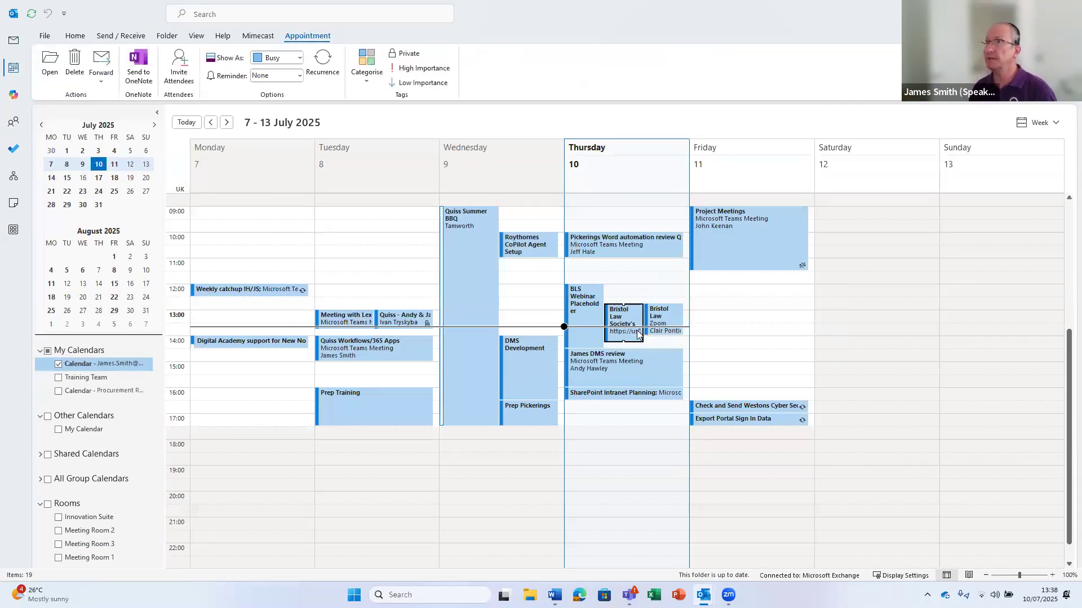
left_click(365, 74)
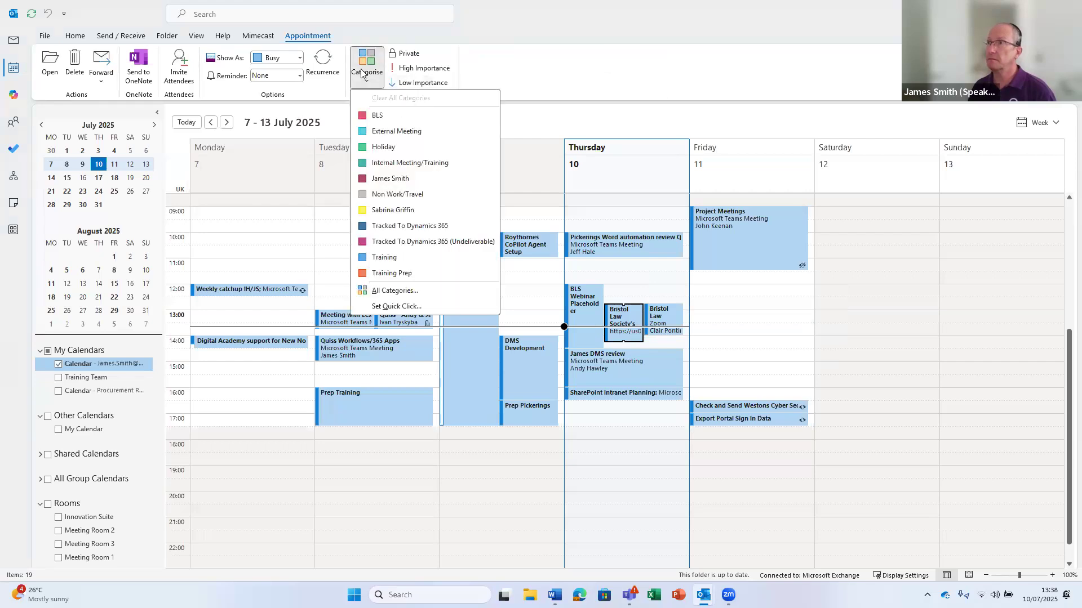
left_click(393, 259)
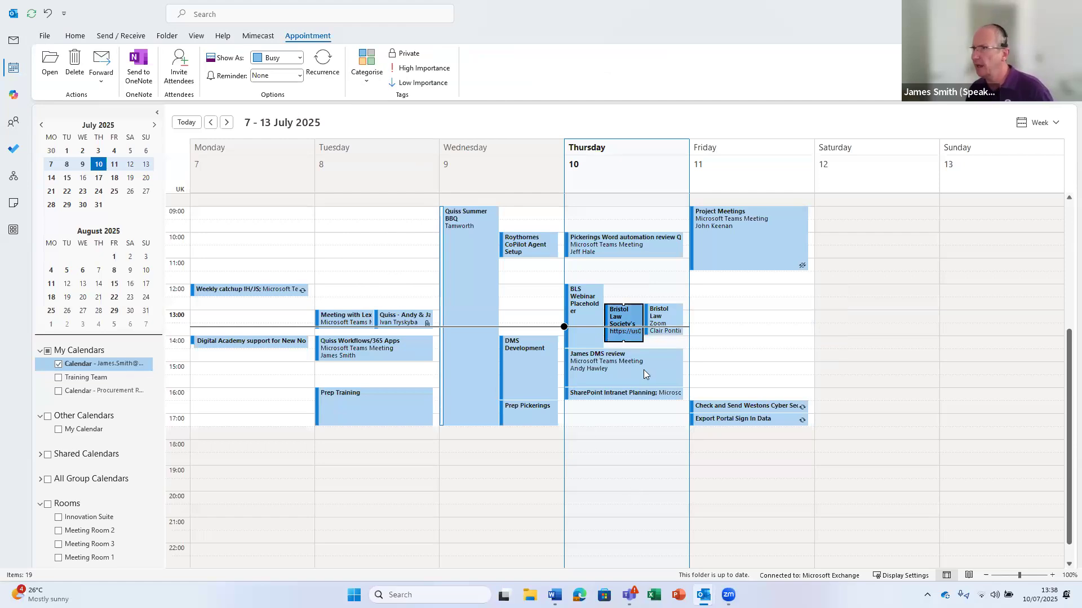
Categorise Thursday's DMS review and Friday's Project Meetings as Internal Meeting/Training
mouse_move(643, 369)
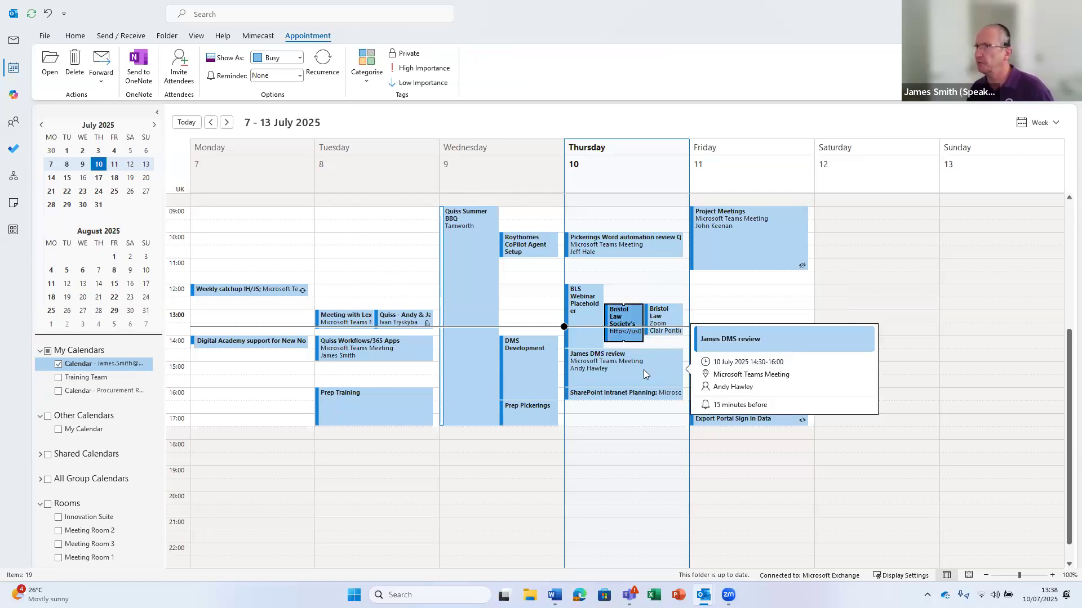
left_click(643, 370)
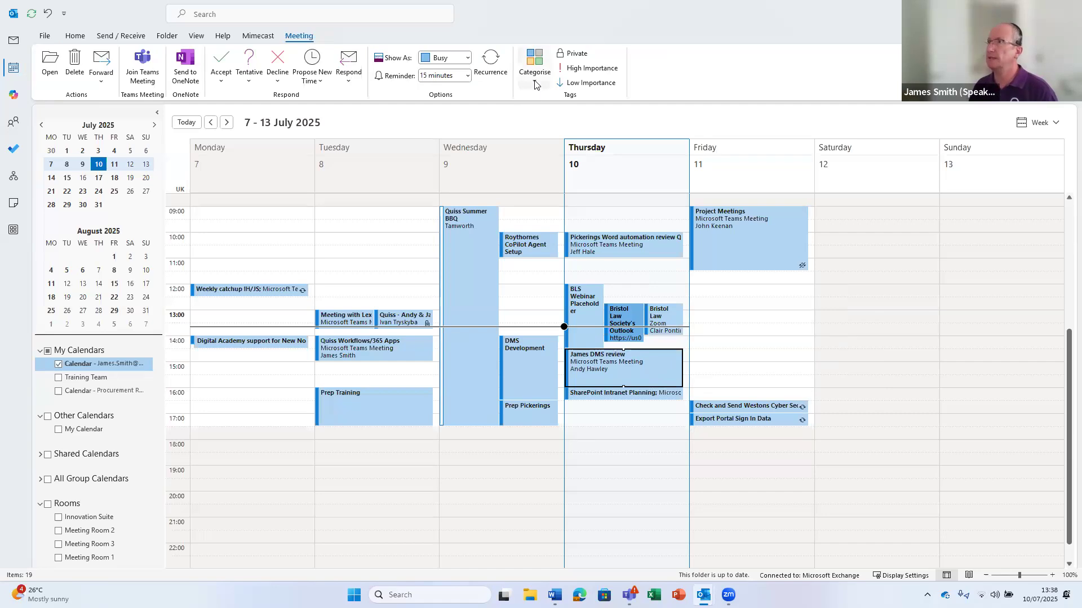
left_click(535, 79)
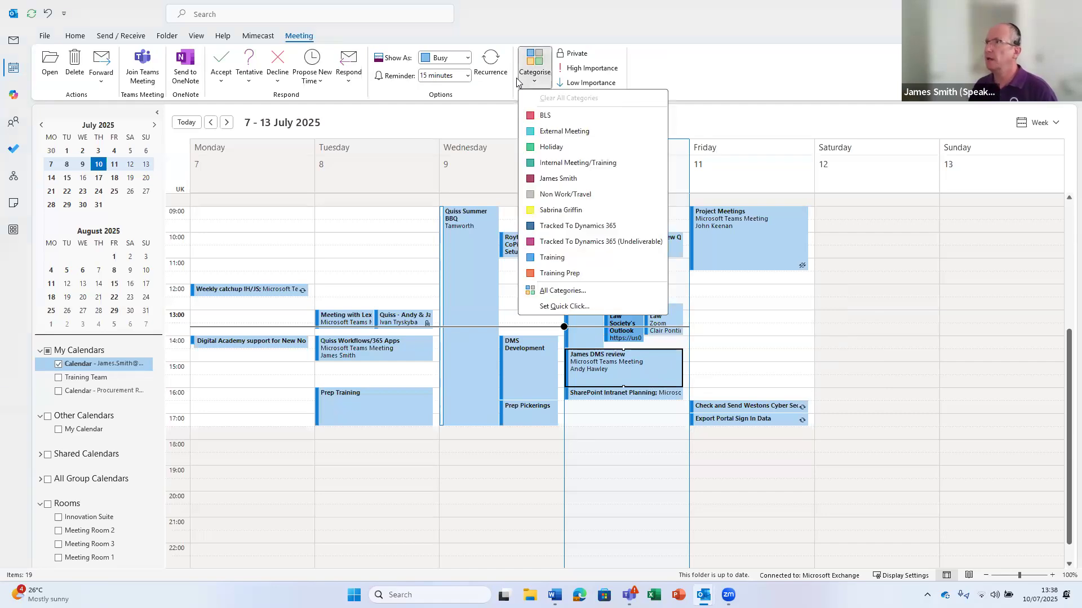
left_click(549, 163)
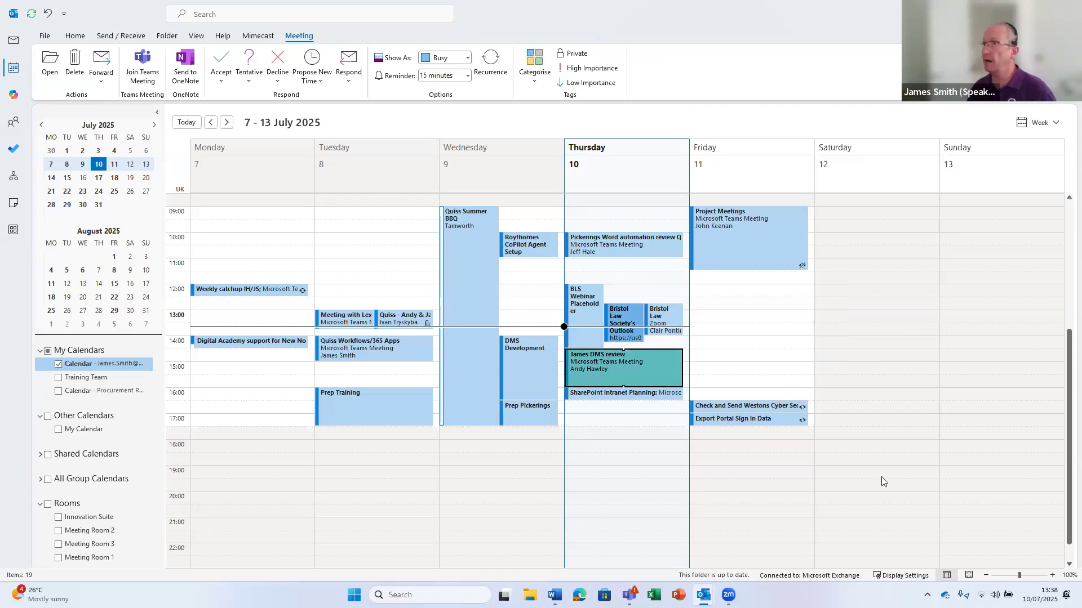
left_click(753, 238)
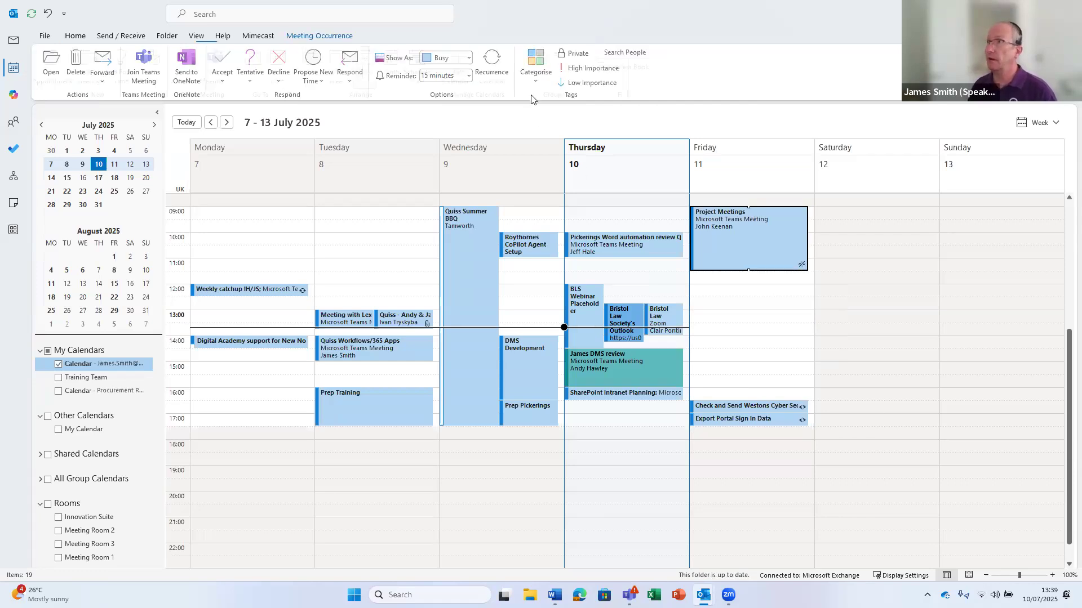
left_click(526, 75)
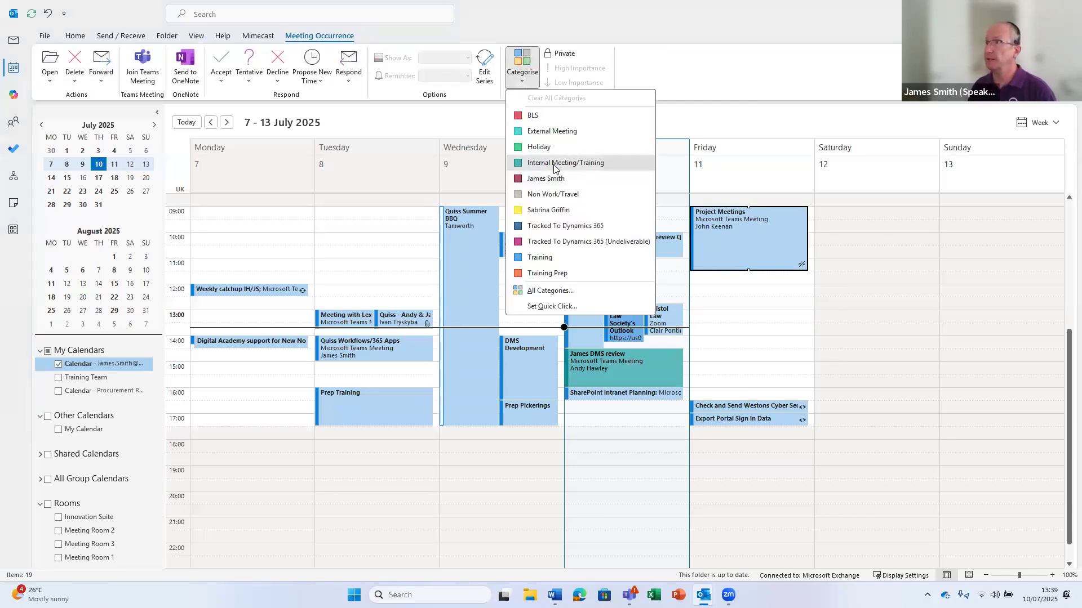
left_click(563, 162)
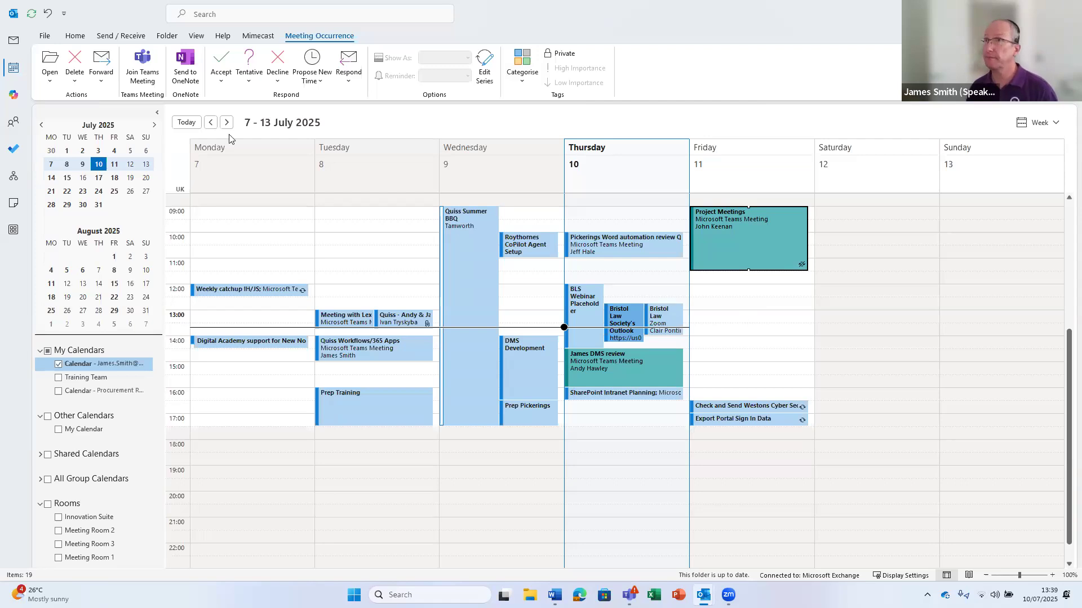
Return to the Inbox, showing the Meeting Room 1 SharePoint Training acceptance email
left_click(15, 41)
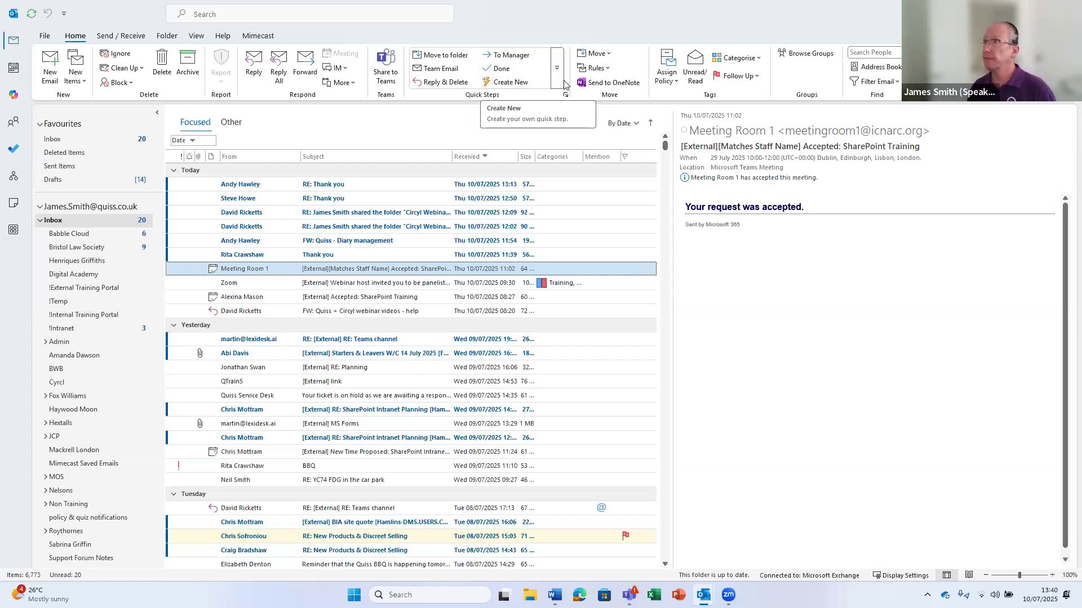
Create a new quick step whose first action is Mark as read
left_click(507, 83)
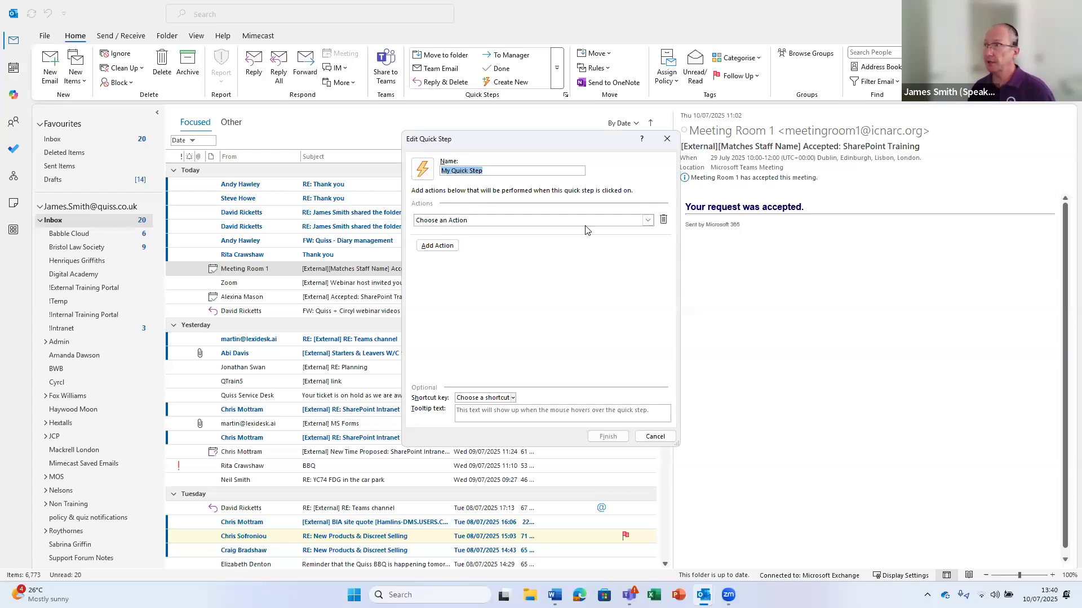
left_click(647, 222)
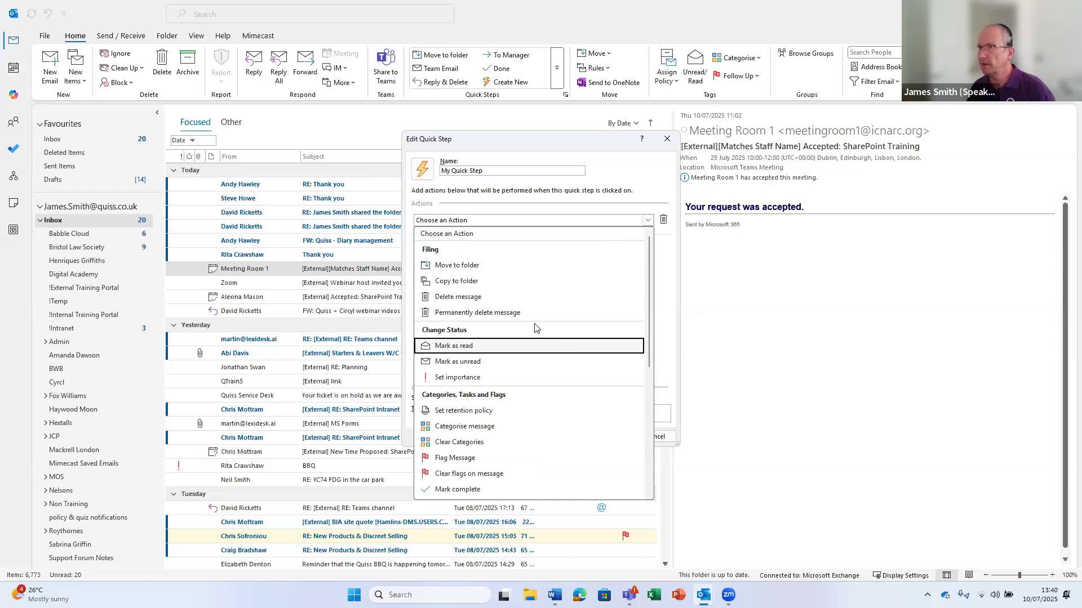
left_click(453, 346)
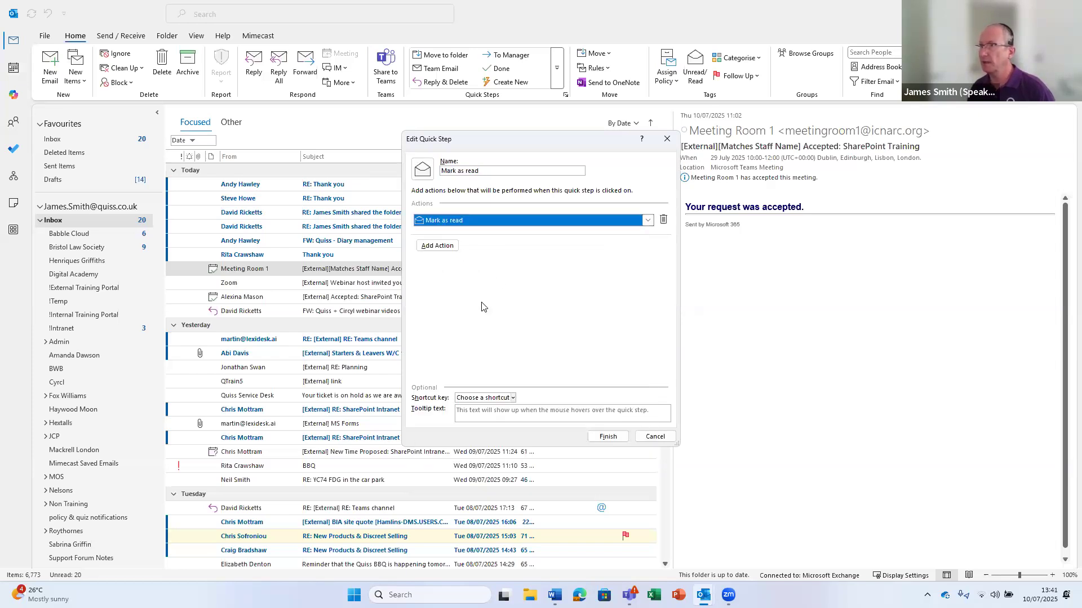
Add a Categorise message action using Training, plus an empty third action slot
left_click(436, 248)
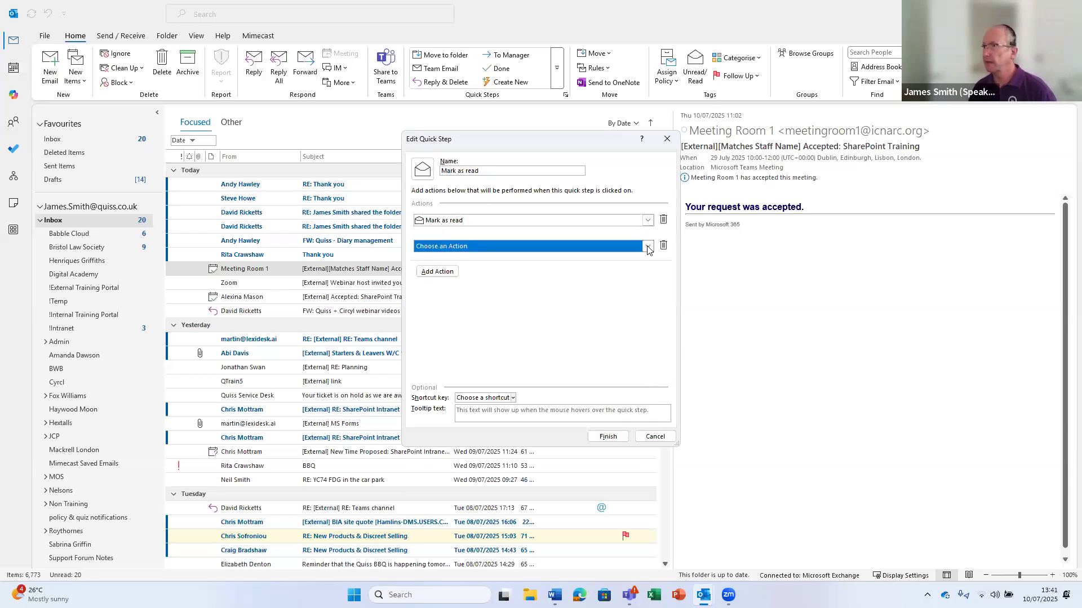
left_click(648, 248)
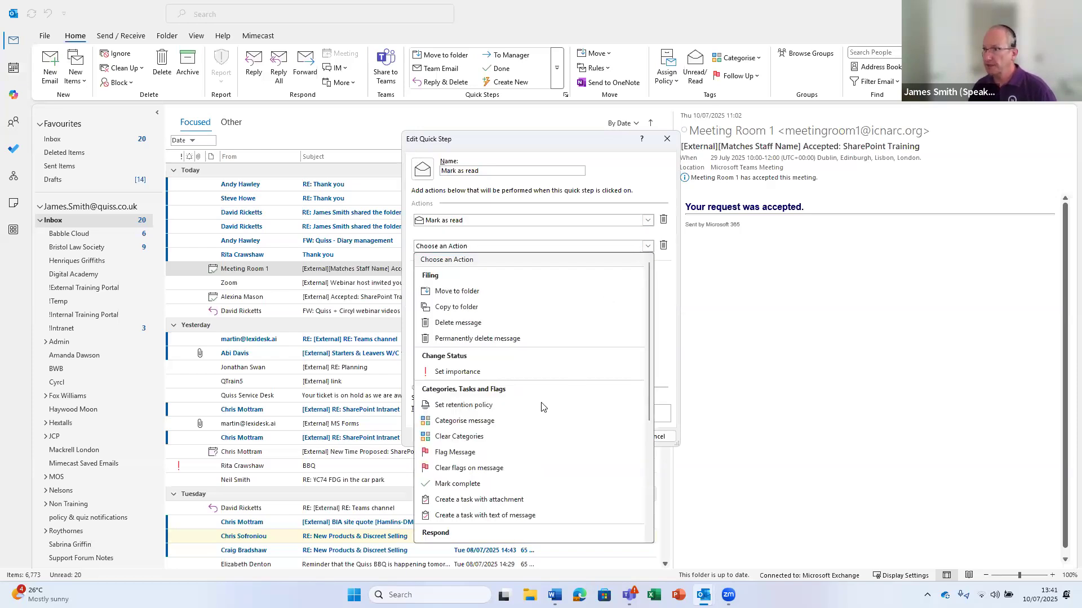
left_click(460, 423)
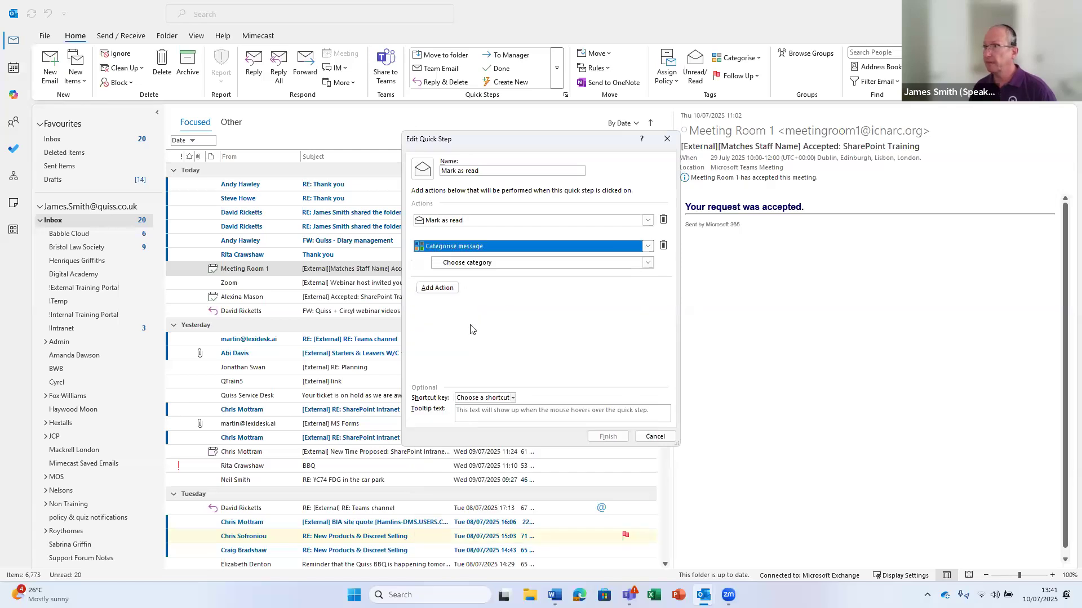
left_click(648, 263)
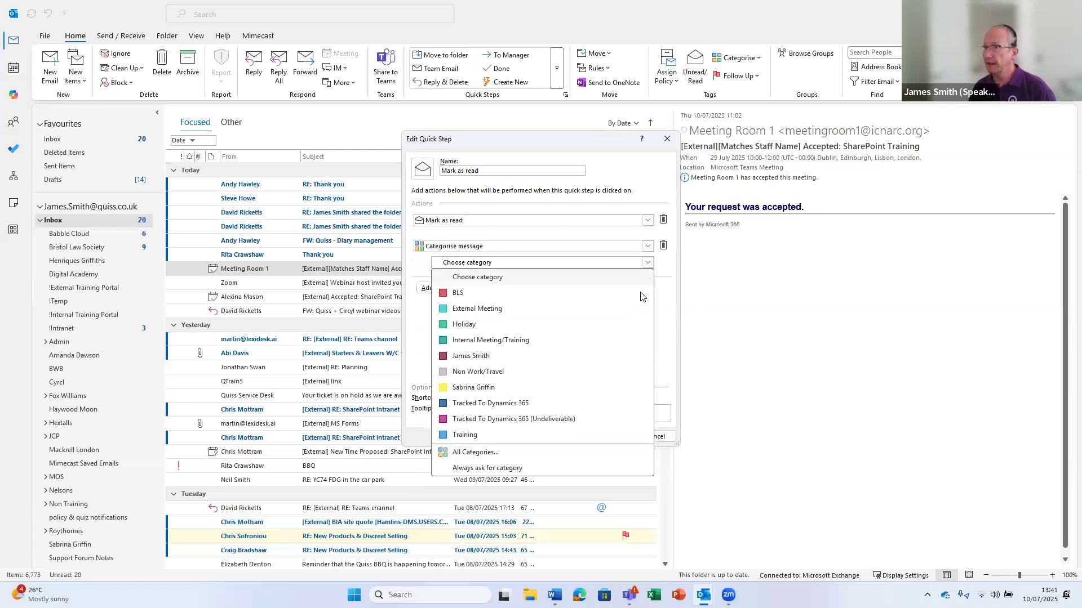
left_click(465, 436)
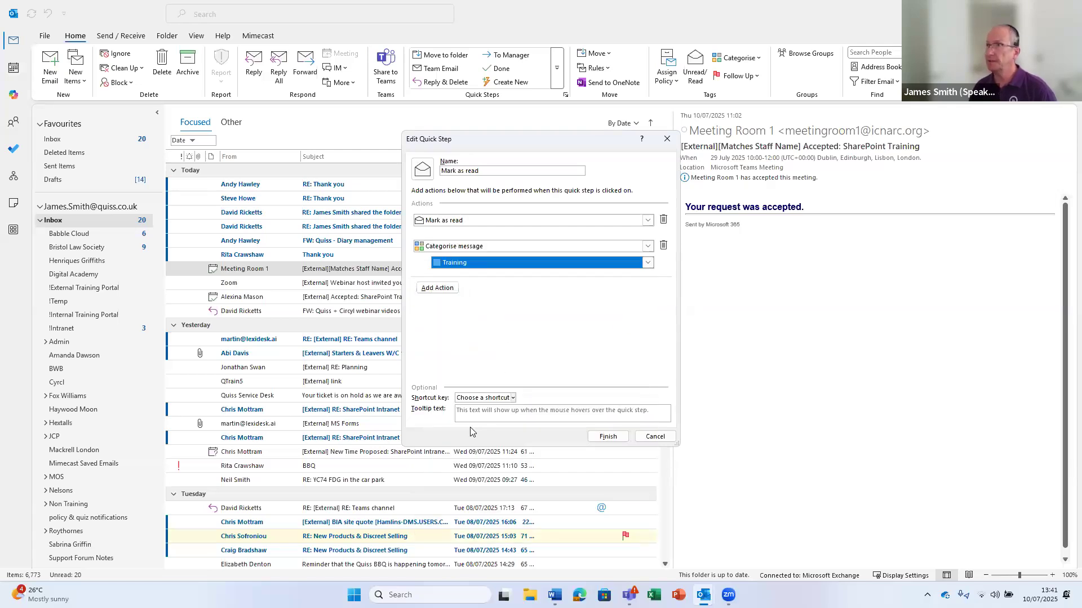
left_click(442, 288)
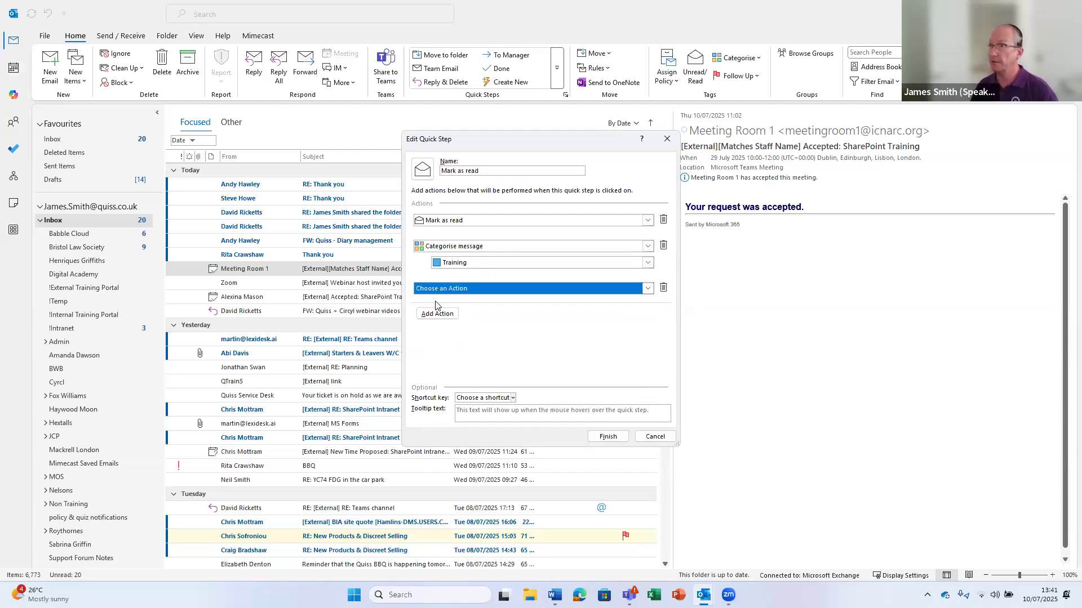
Set the third action to create an appointment with the message text
left_click(647, 288)
scroll(571, 374, "down", 2)
scroll(572, 374, "down", 3)
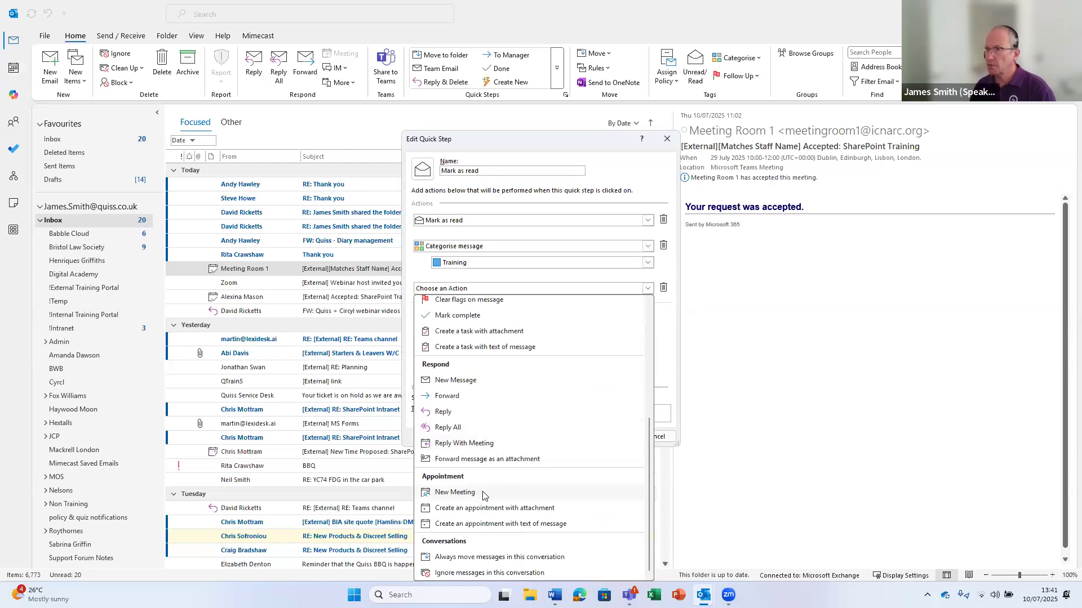
left_click(481, 525)
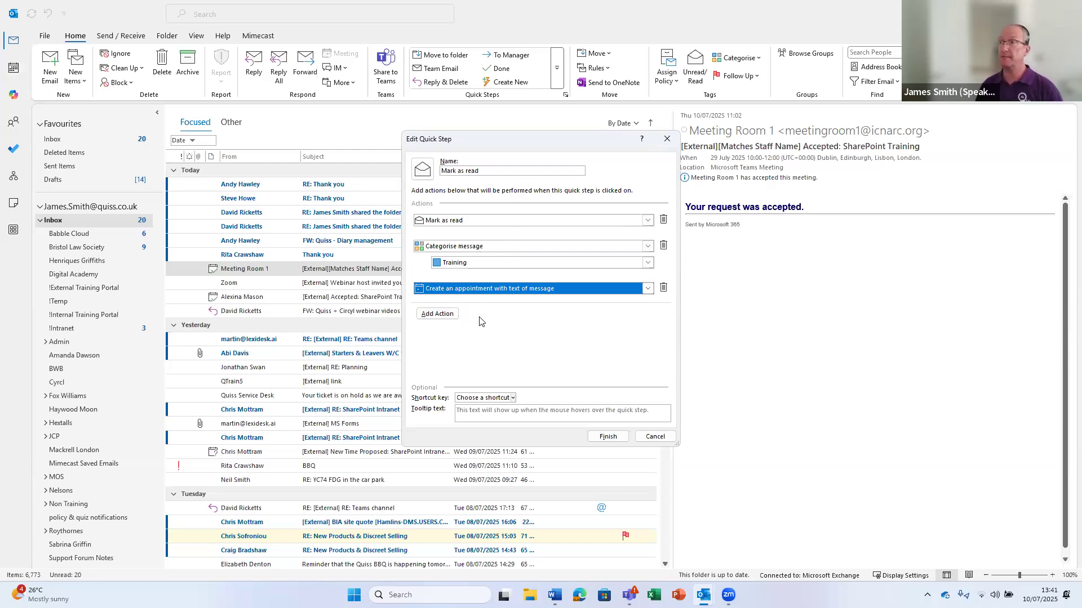
Leave no shortcut, add tooltip 'Categorise and create appointment', and finish the quick step
left_click(512, 398)
left_click(544, 354)
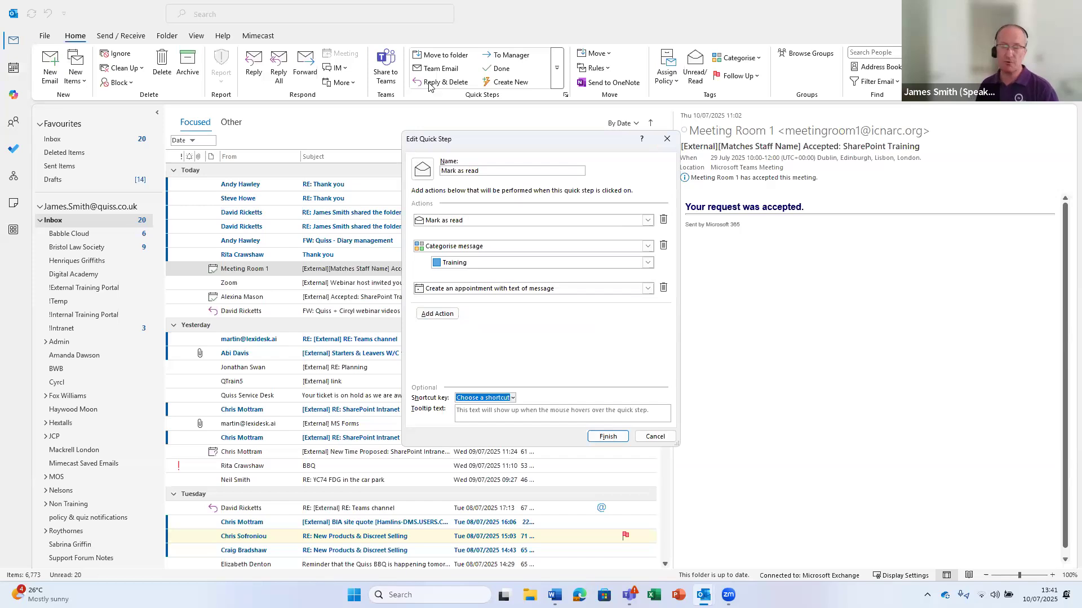
left_click(474, 417)
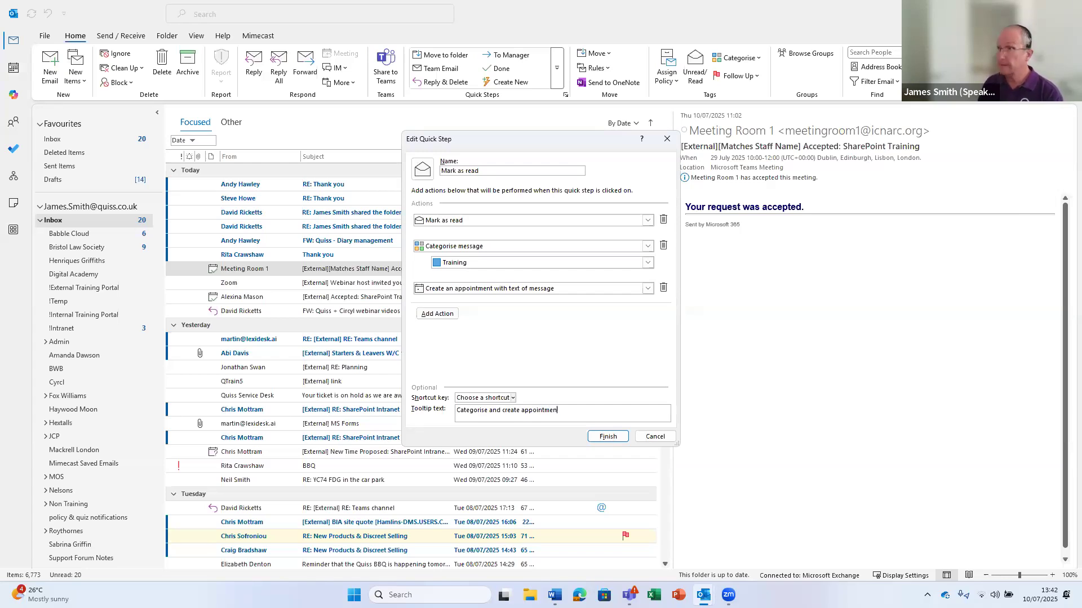
left_click(607, 437)
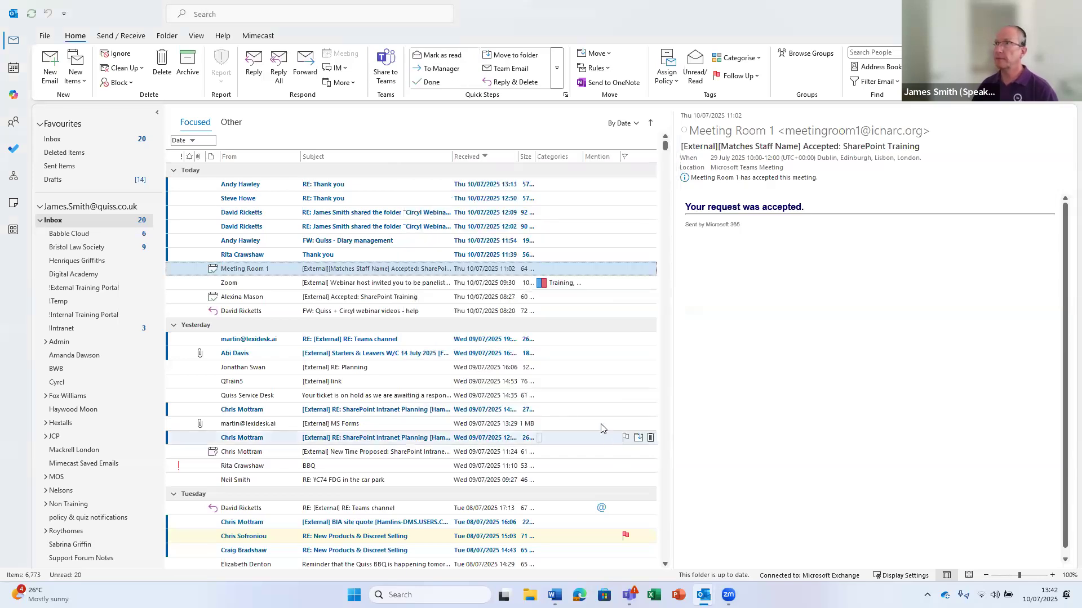
Open Manage Quick Steps from the Quick Steps gallery and select To Manager
left_click(557, 73)
mouse_move(479, 117)
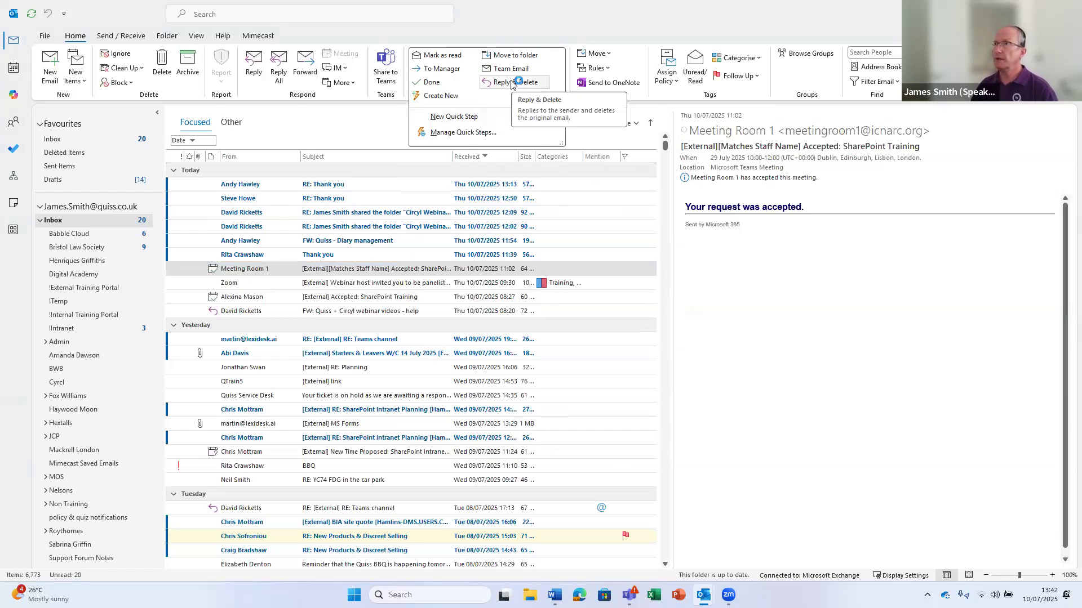
left_click(461, 150)
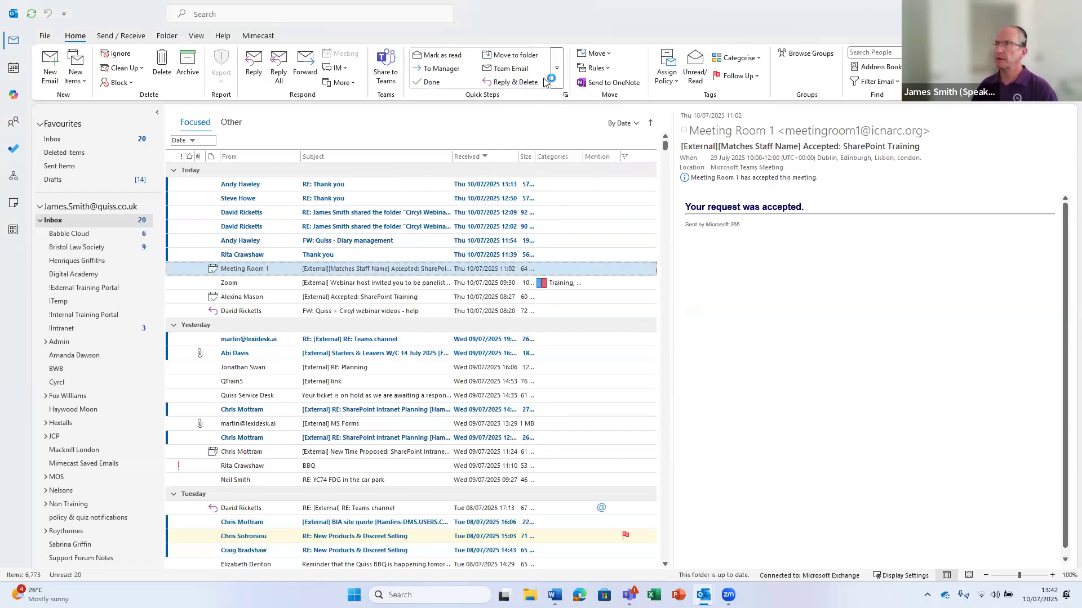
left_click(558, 82)
left_click(504, 132)
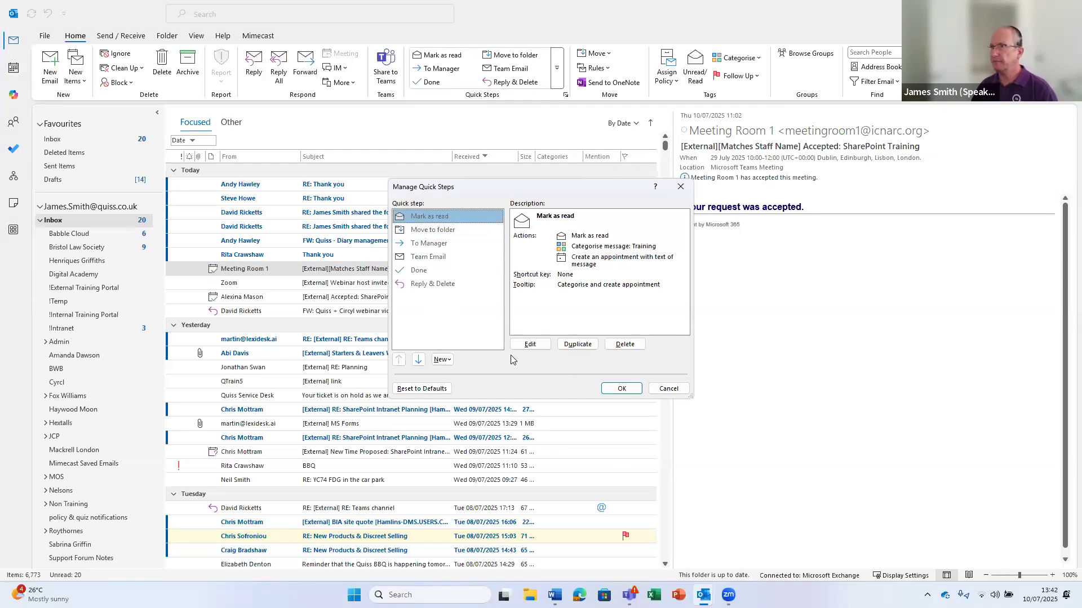
left_click(669, 389)
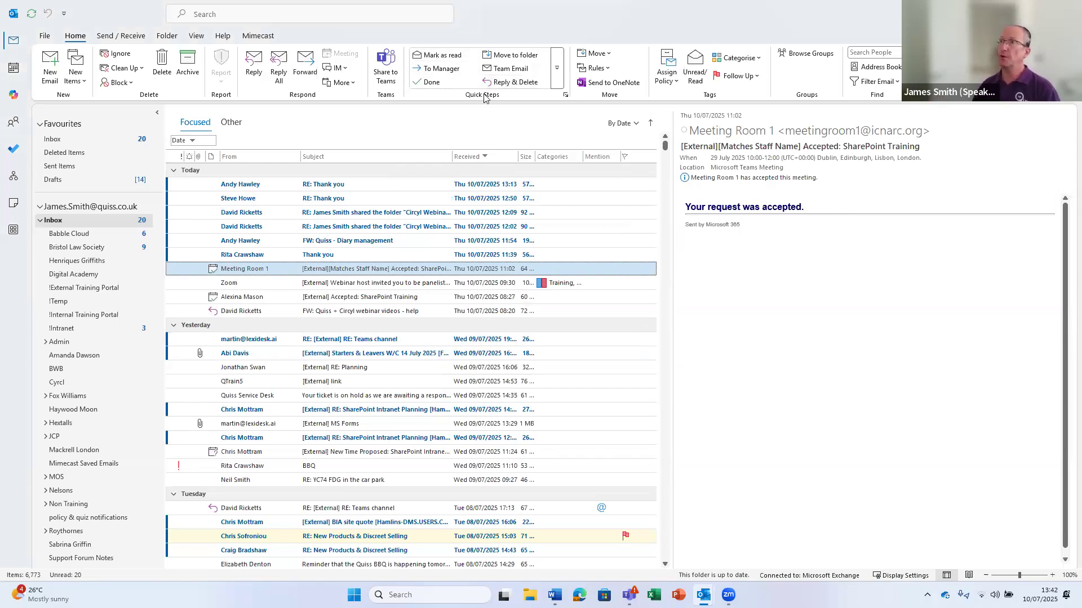
left_click(558, 67)
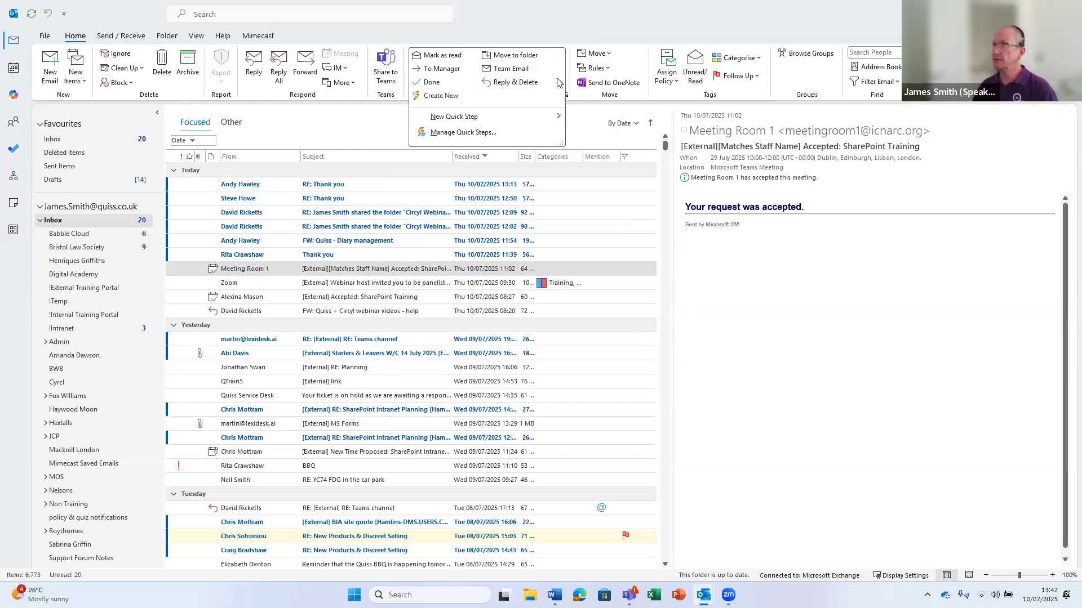
left_click(483, 133)
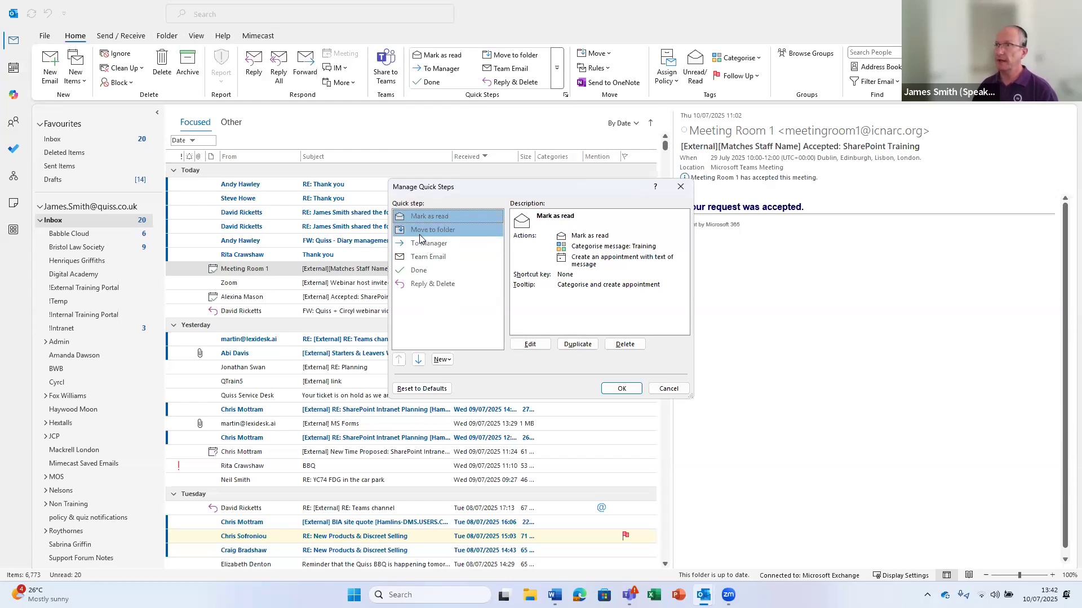
left_click(420, 244)
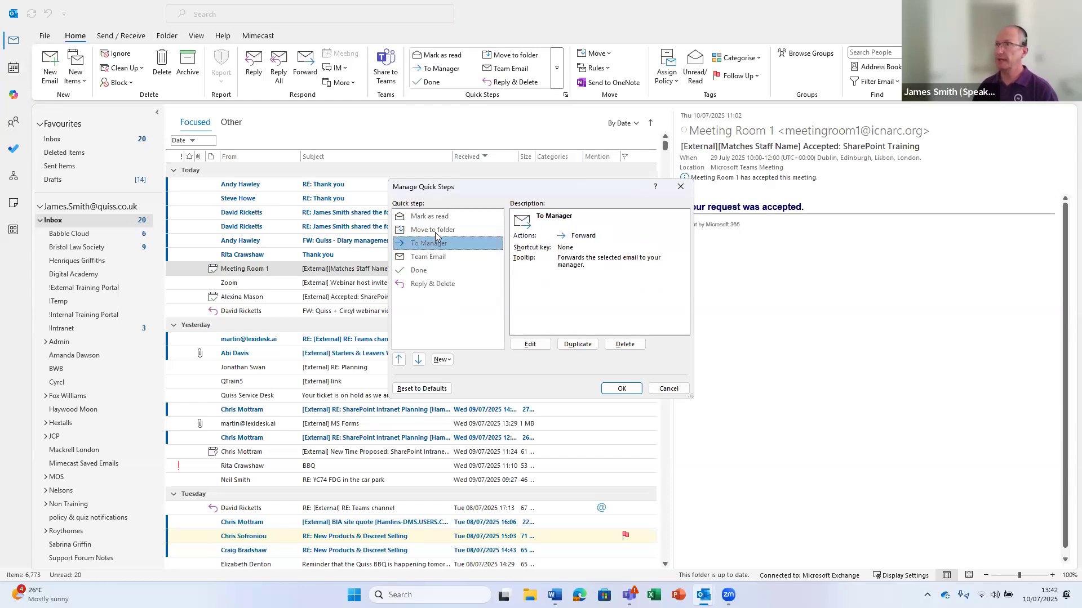
Make the To Manager quick step forward to the chosen contact and save it
left_click(530, 344)
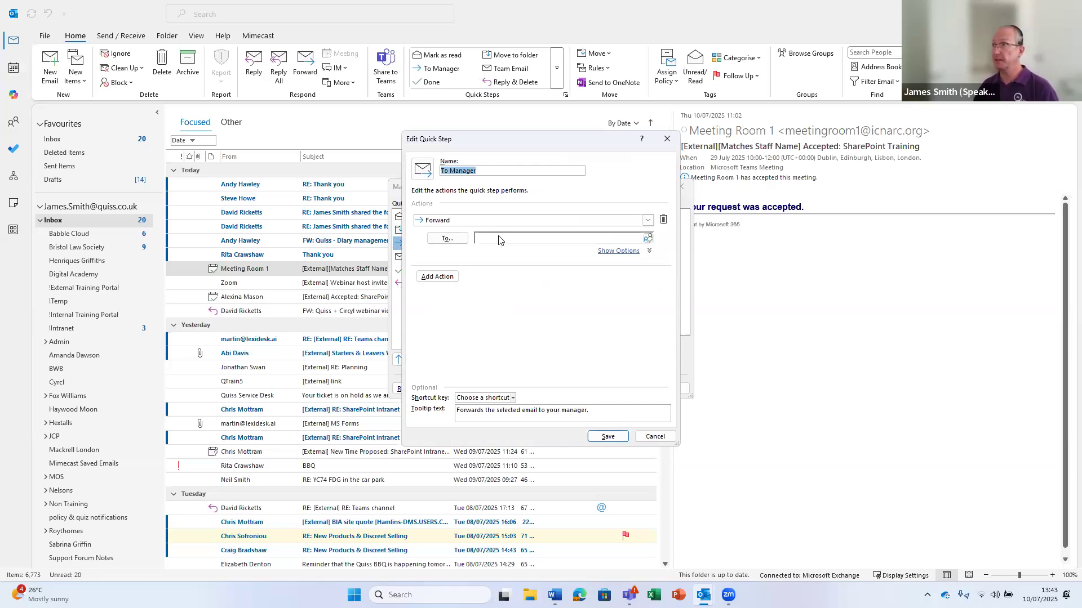
left_click(648, 220)
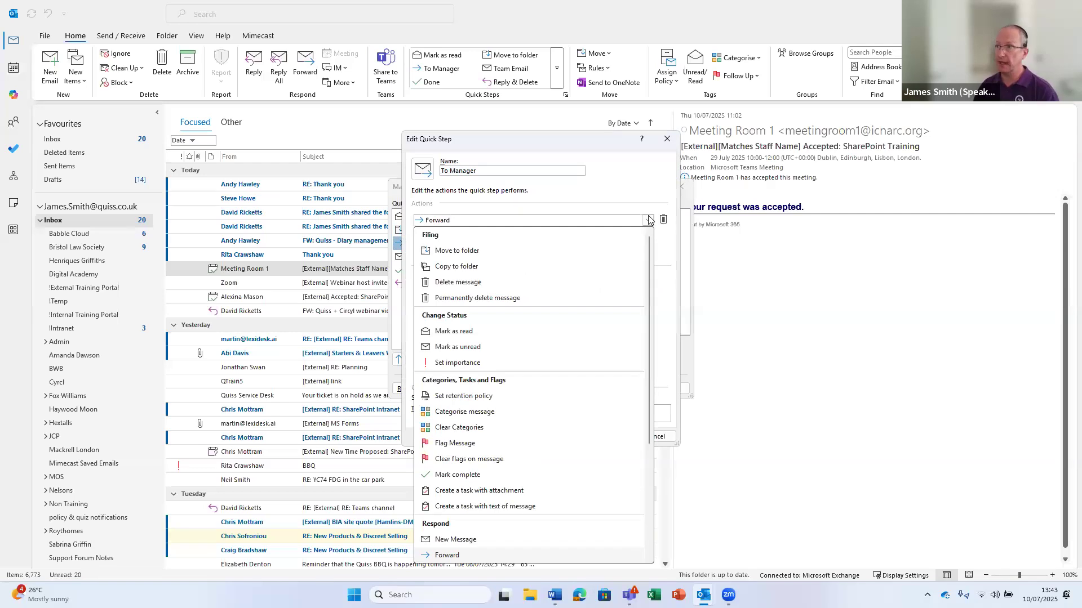
left_click(637, 180)
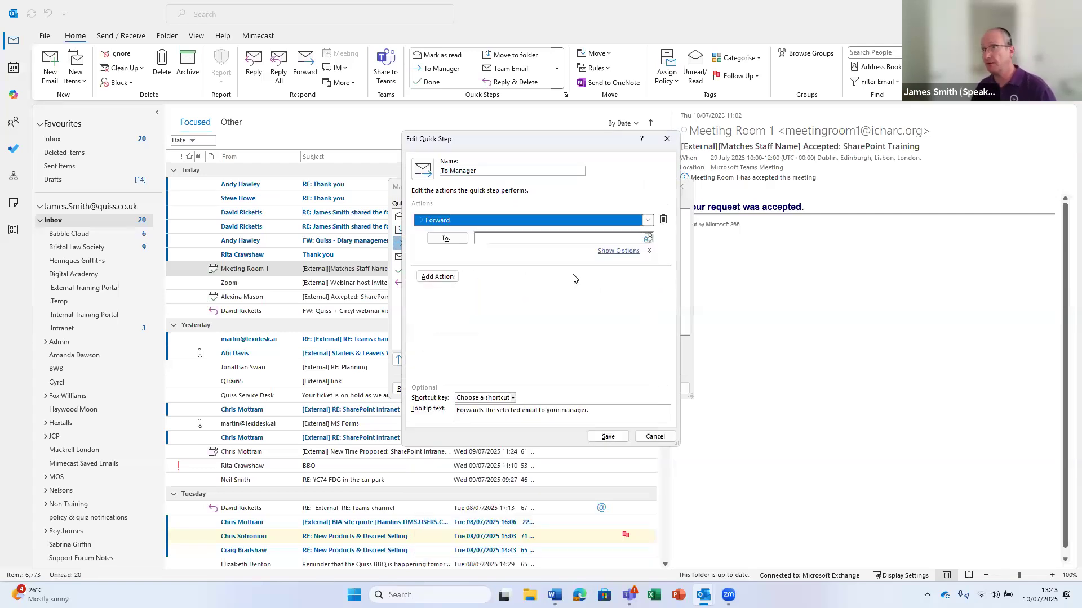
left_click(491, 246)
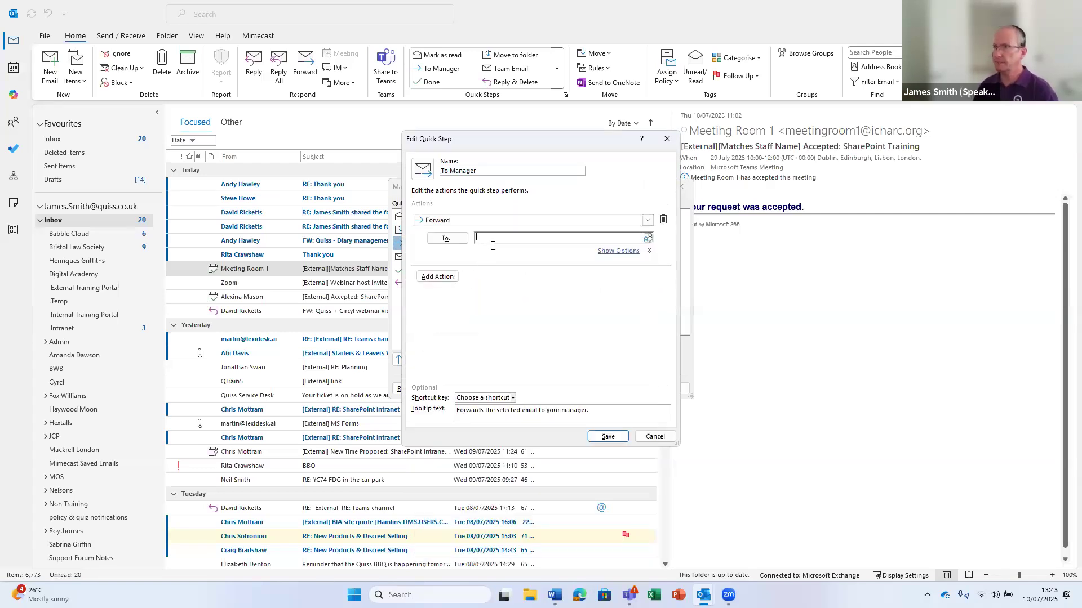
type("james")
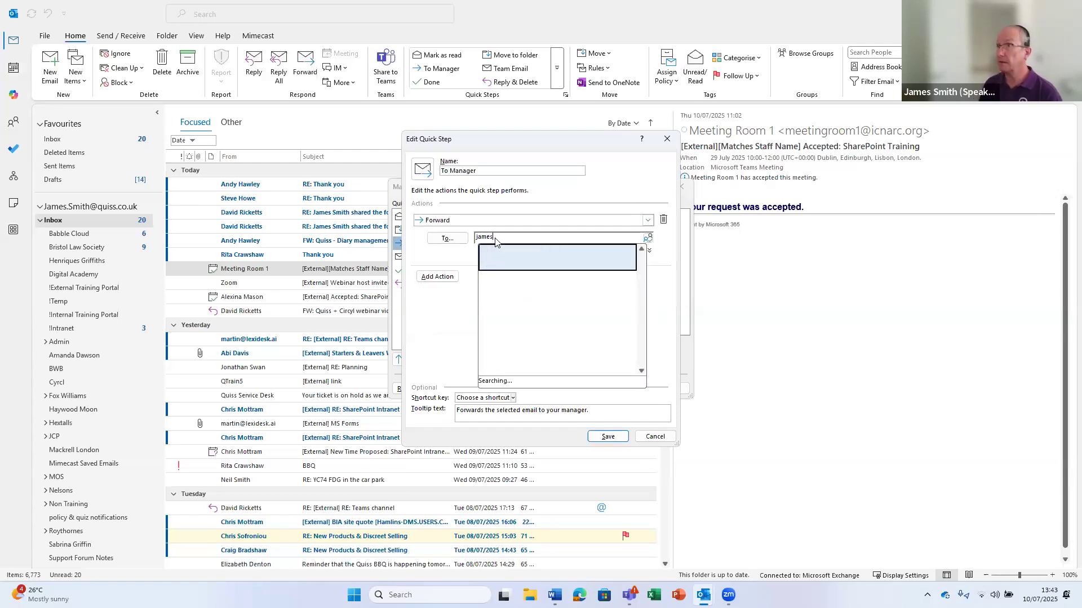
left_click(510, 253)
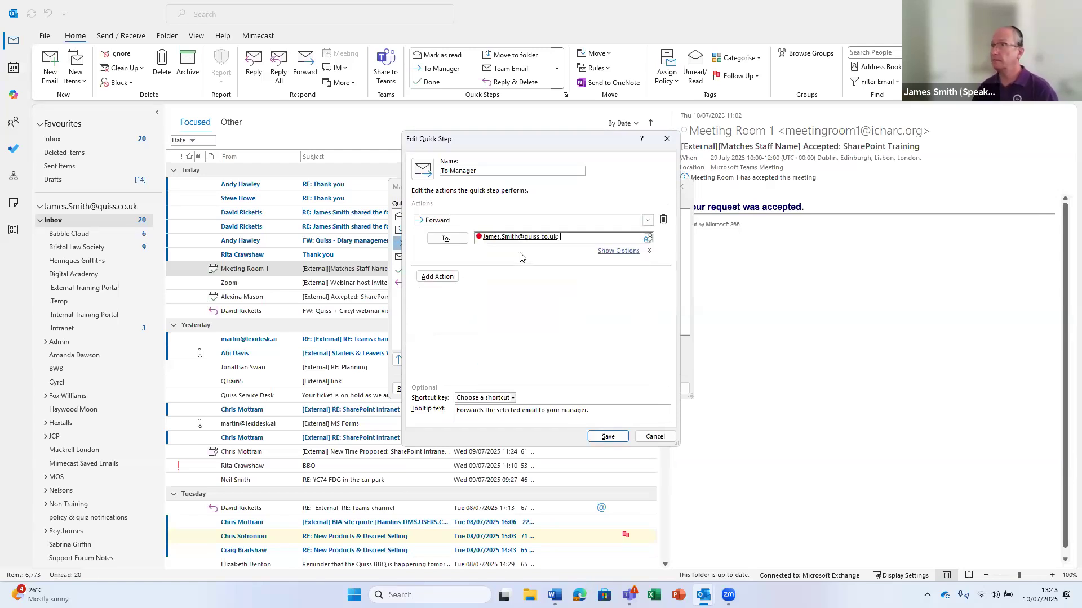
left_click(606, 437)
Close the quick step manager and open the Zoom webinar email in its own window
left_click(621, 389)
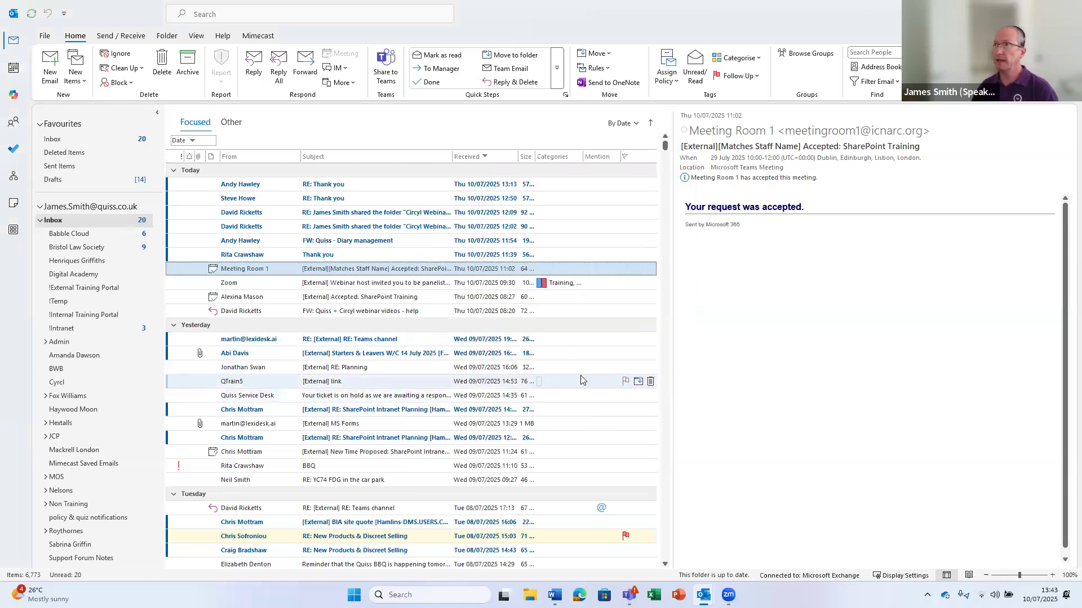
left_click(272, 283)
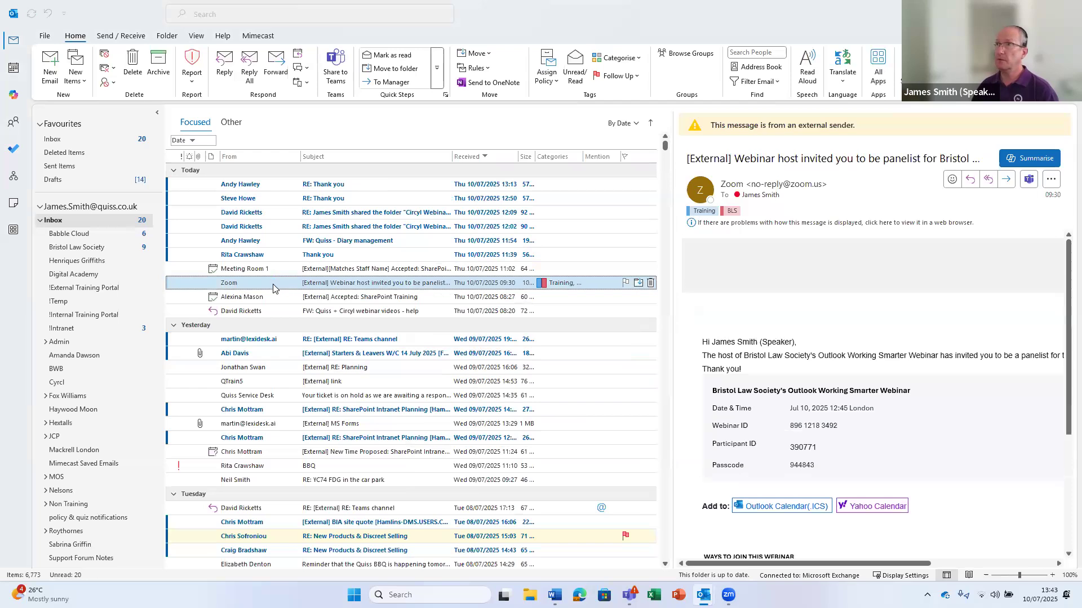
double_click(274, 288)
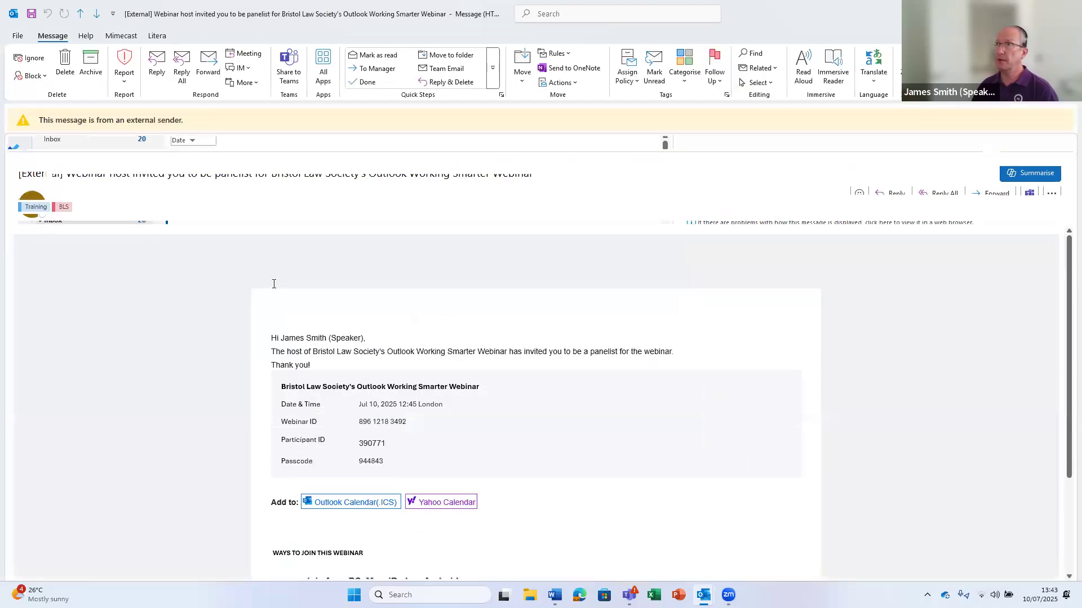
Run To Manager on the Zoom email, then close the FW: draft and the message window
left_click(374, 68)
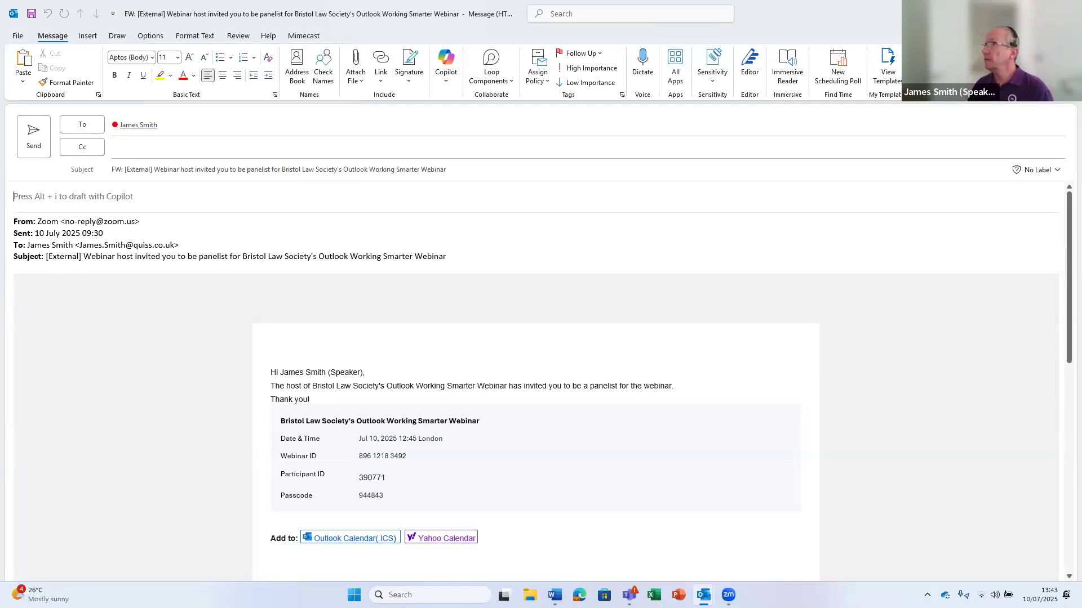
left_click(1068, 11)
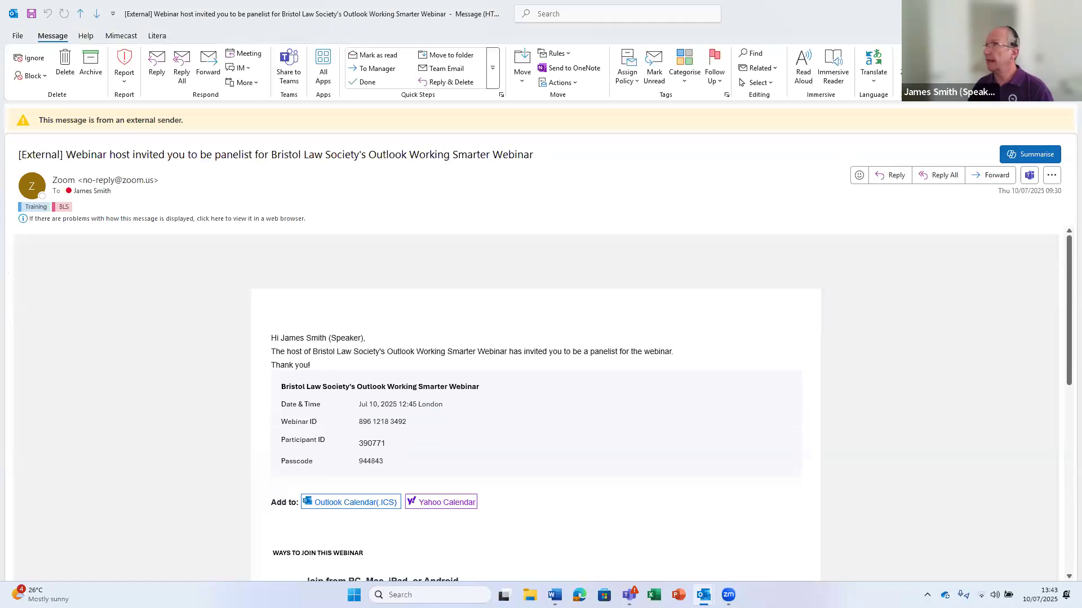
left_click(1068, 12)
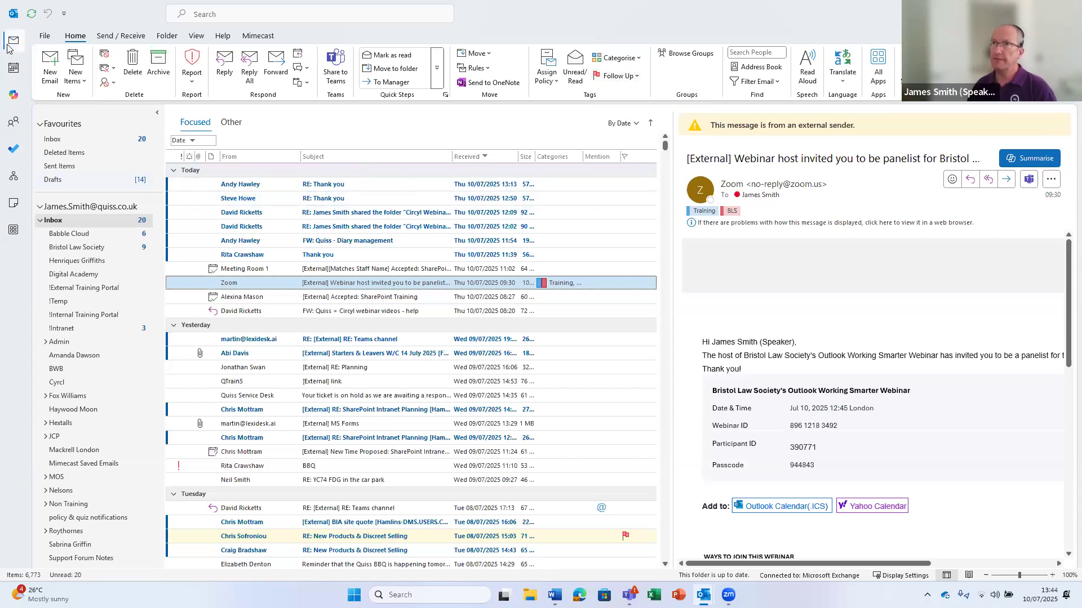
mouse_move(15, 76)
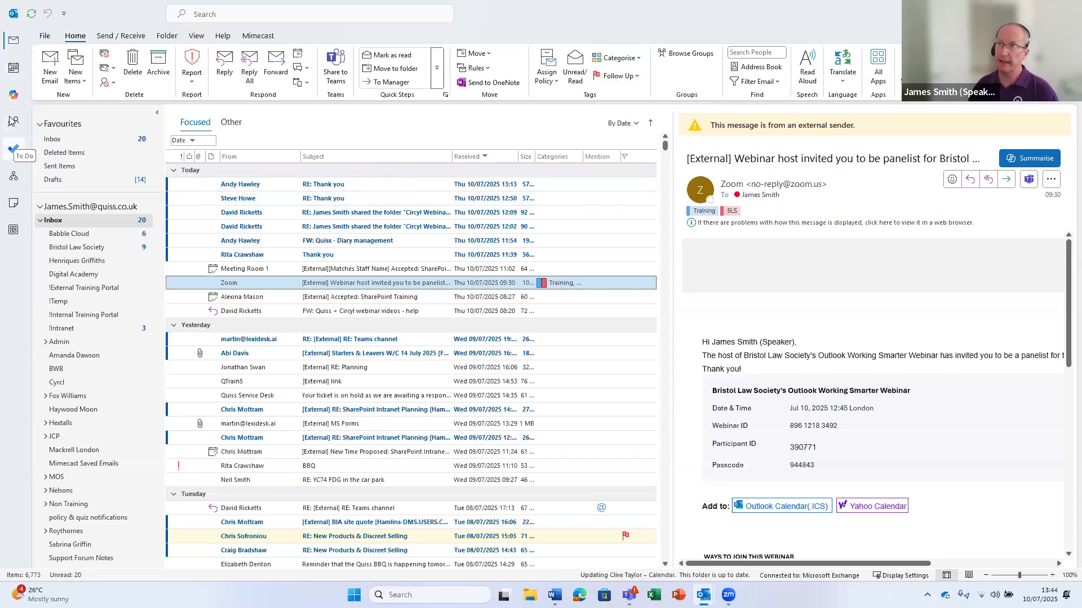
mouse_move(14, 130)
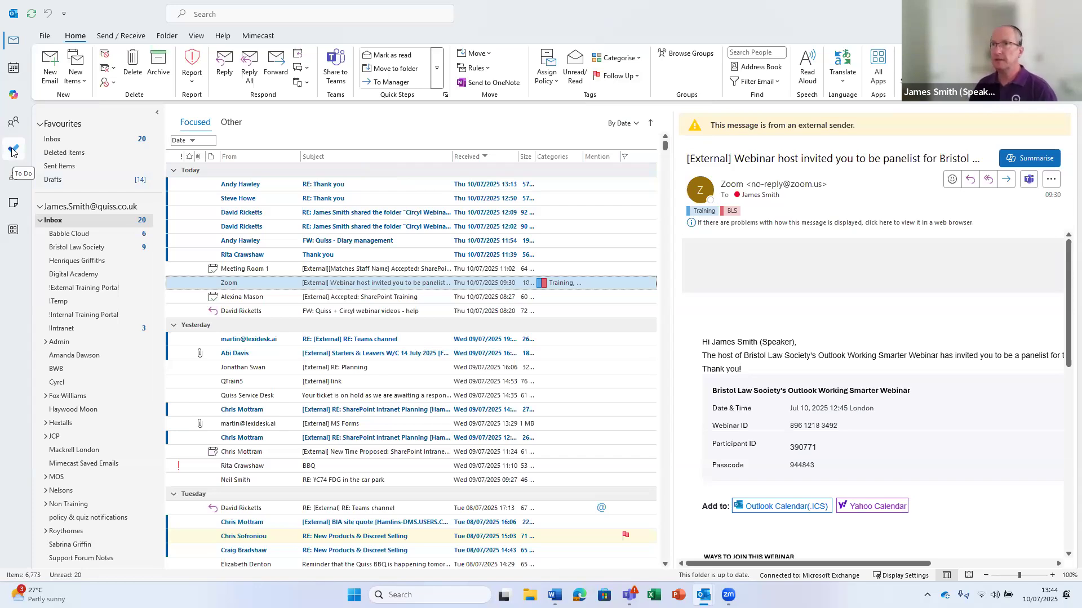
Open To Do, look over Flagged email, then show the Tasks list
left_click(13, 151)
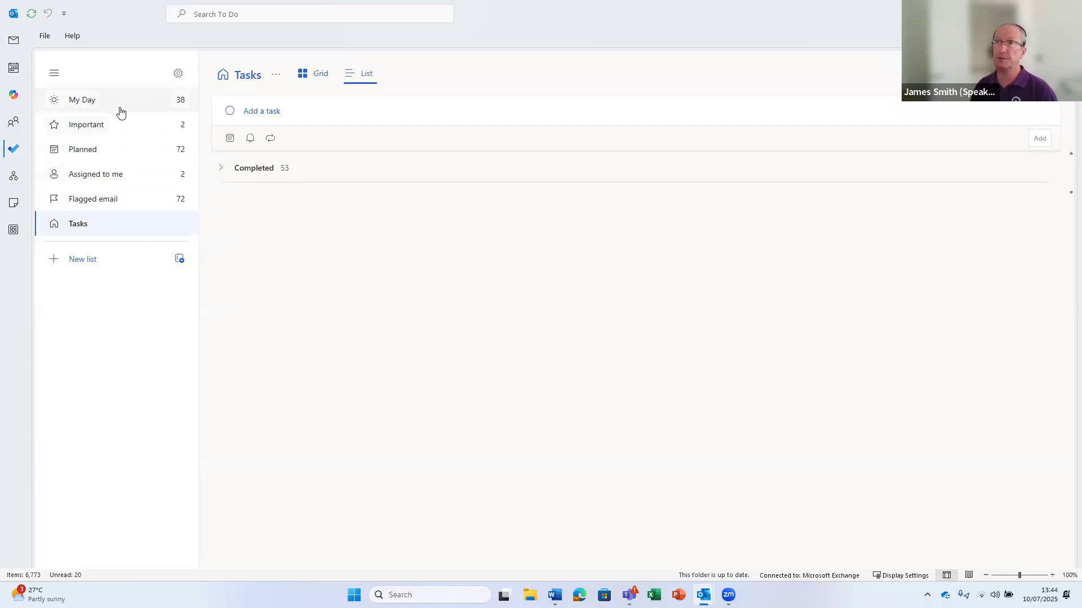
left_click(115, 202)
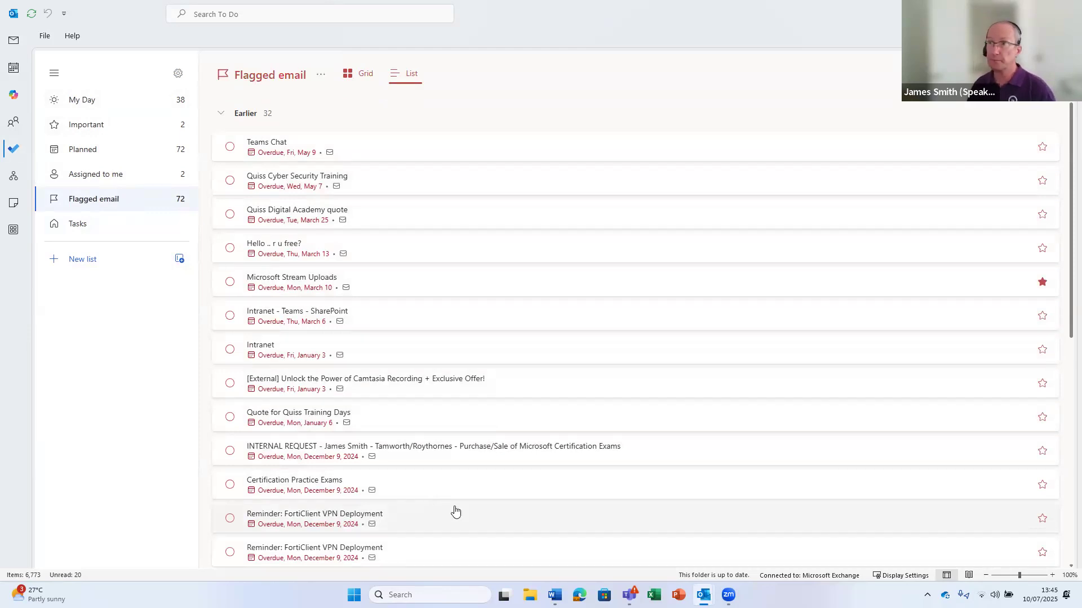
left_click(66, 225)
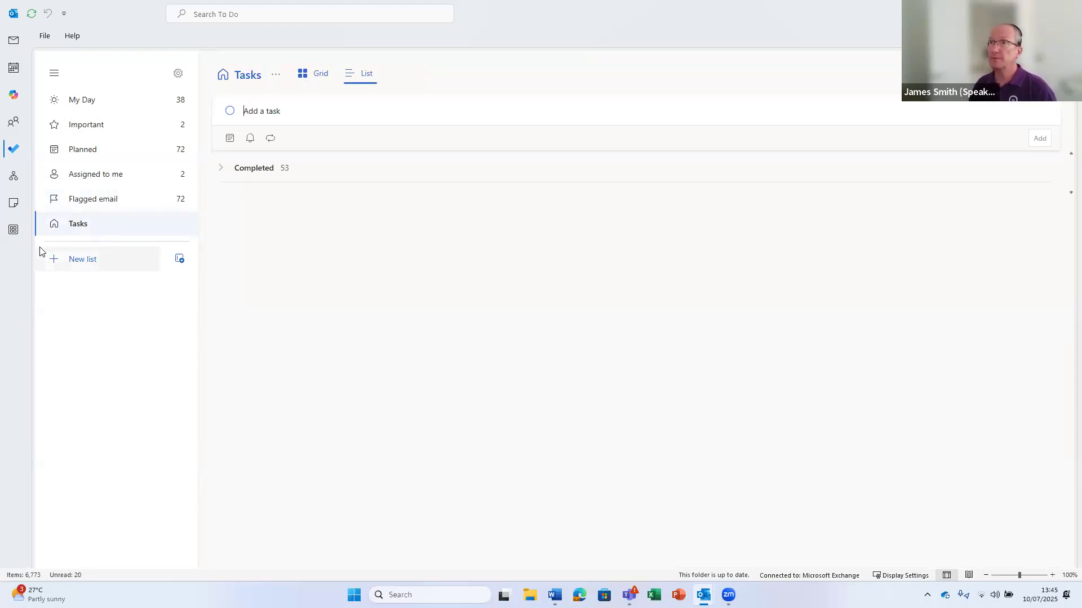
Add a new To Do task titled 'Collate Working Smarter With Outlook Guides'
left_click(263, 112)
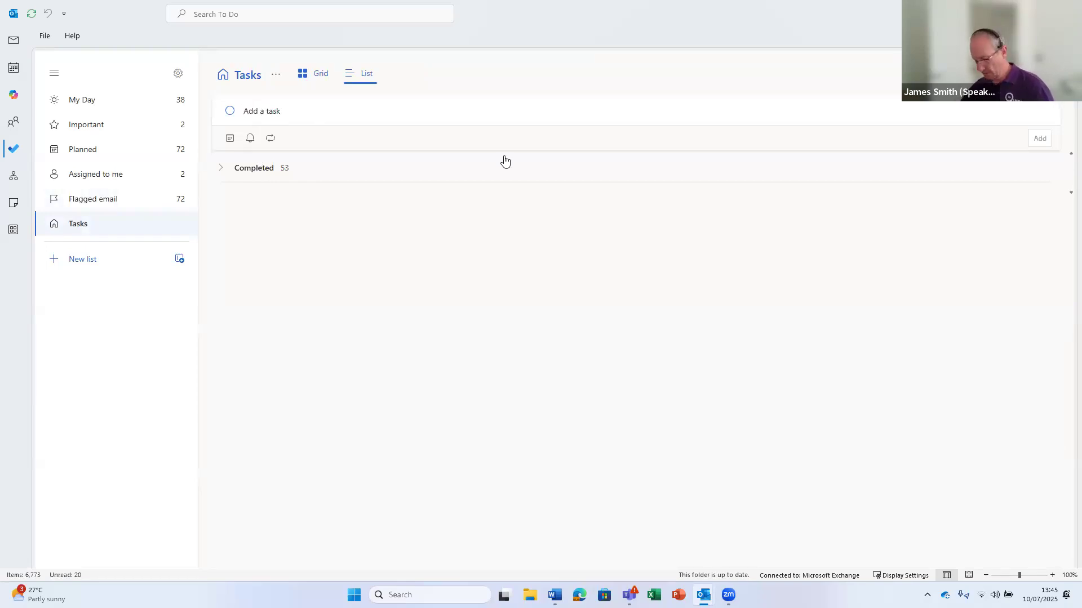
type("Create")
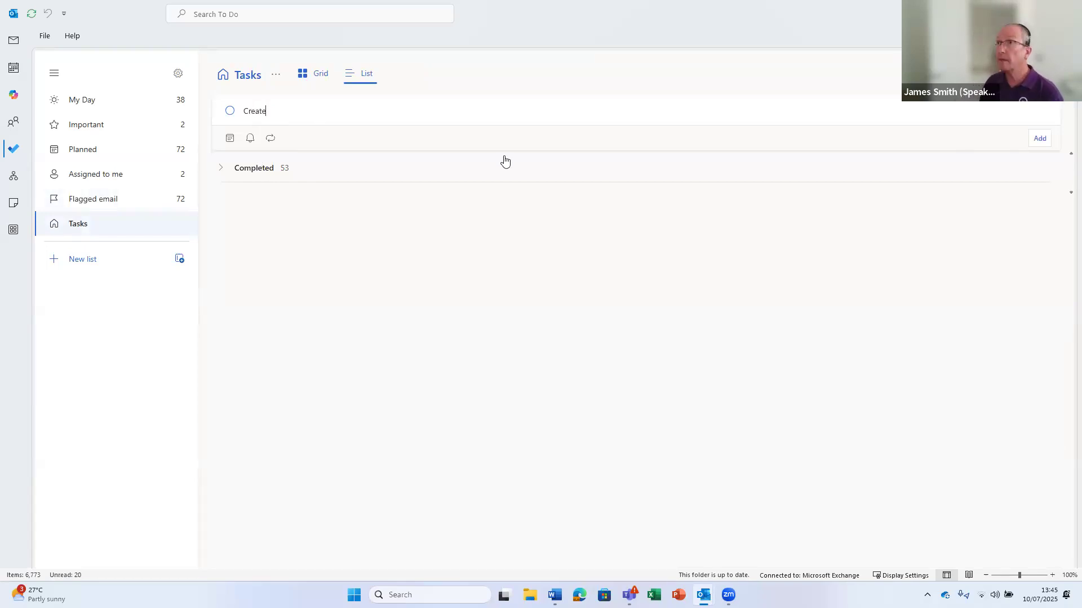
key("BackSpace")
type("C")
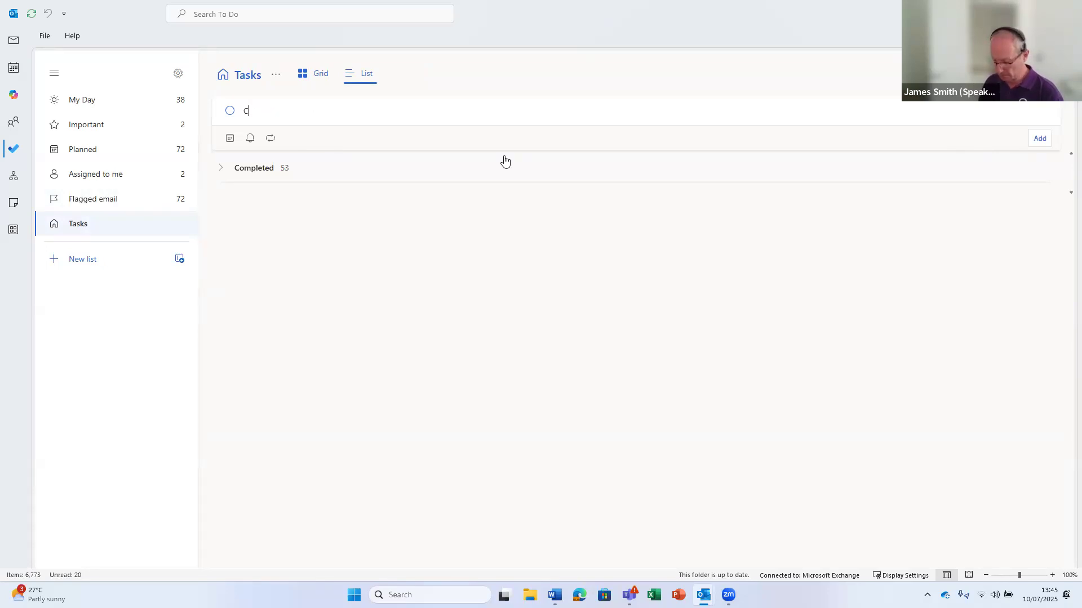
type("ollate Working Smarter Wi")
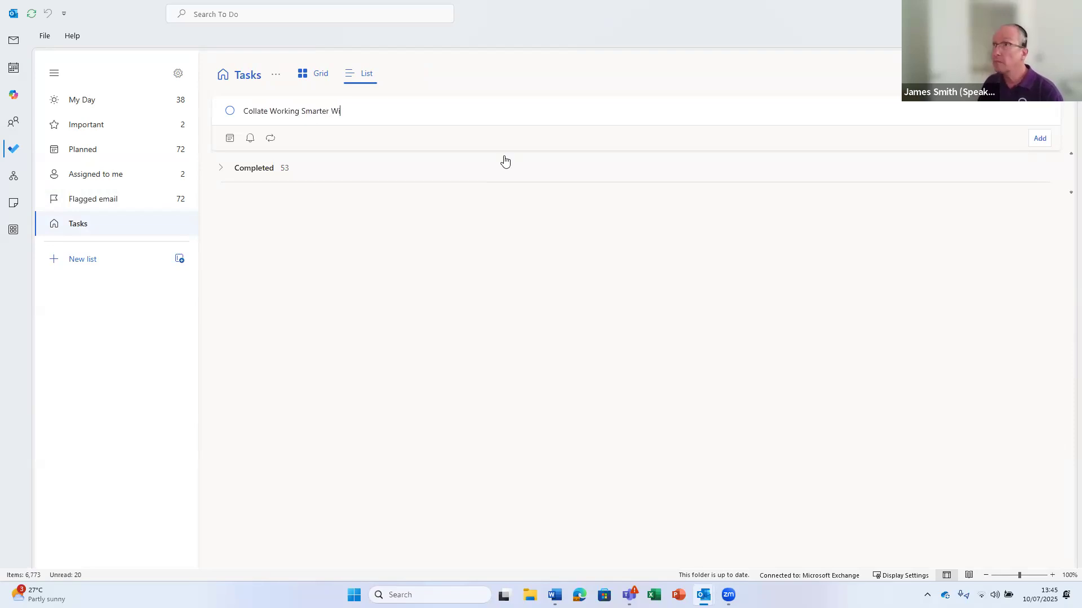
type("th Outl")
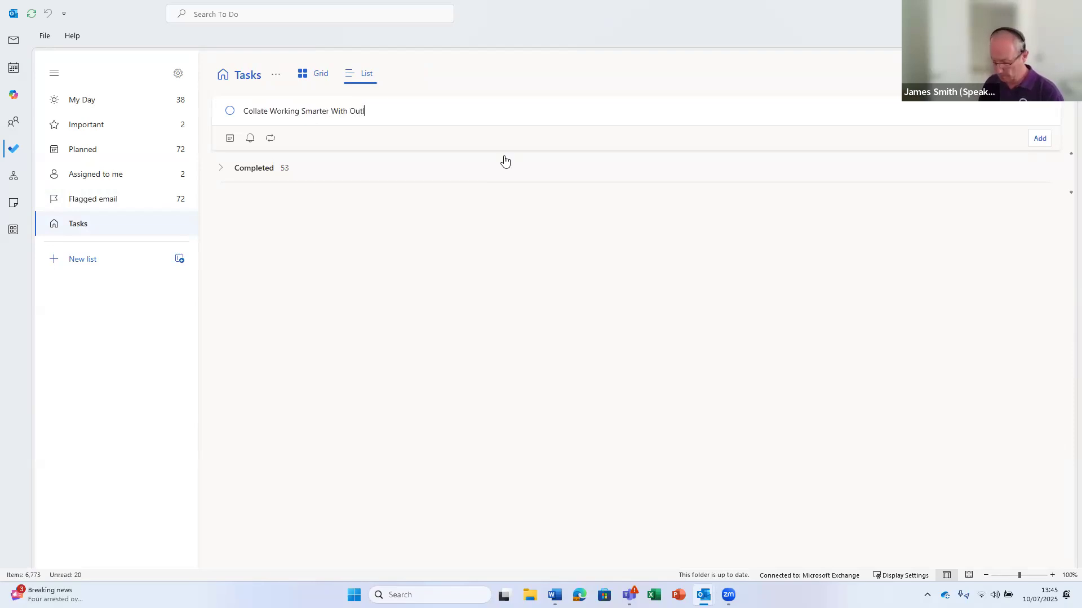
type("ook Guides")
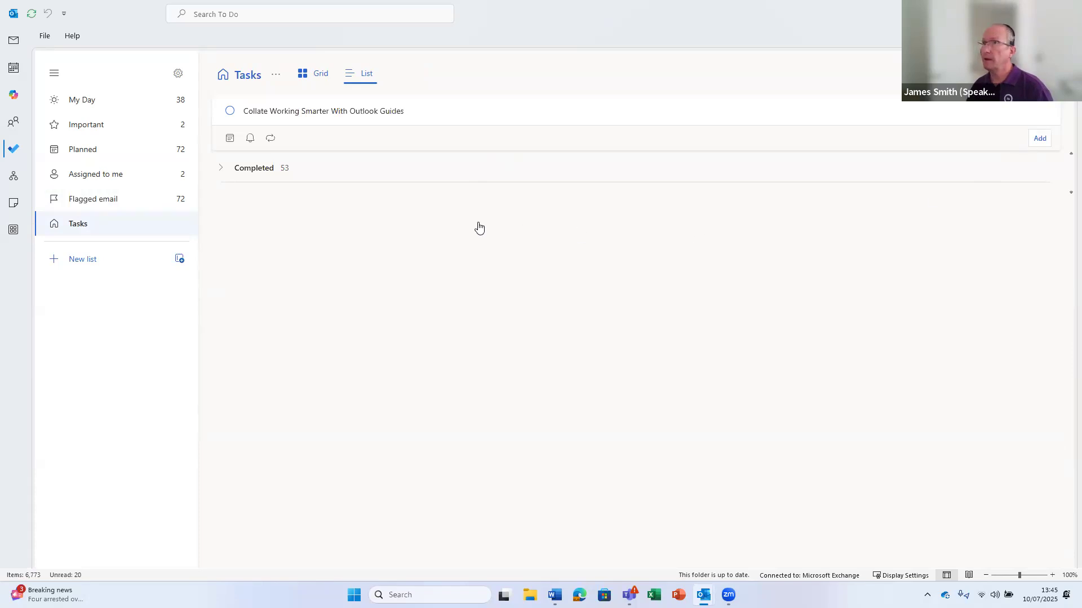
Make the task due tomorrow with an 11 July 3:00 pm reminder, add it, and return to Mail
left_click(231, 139)
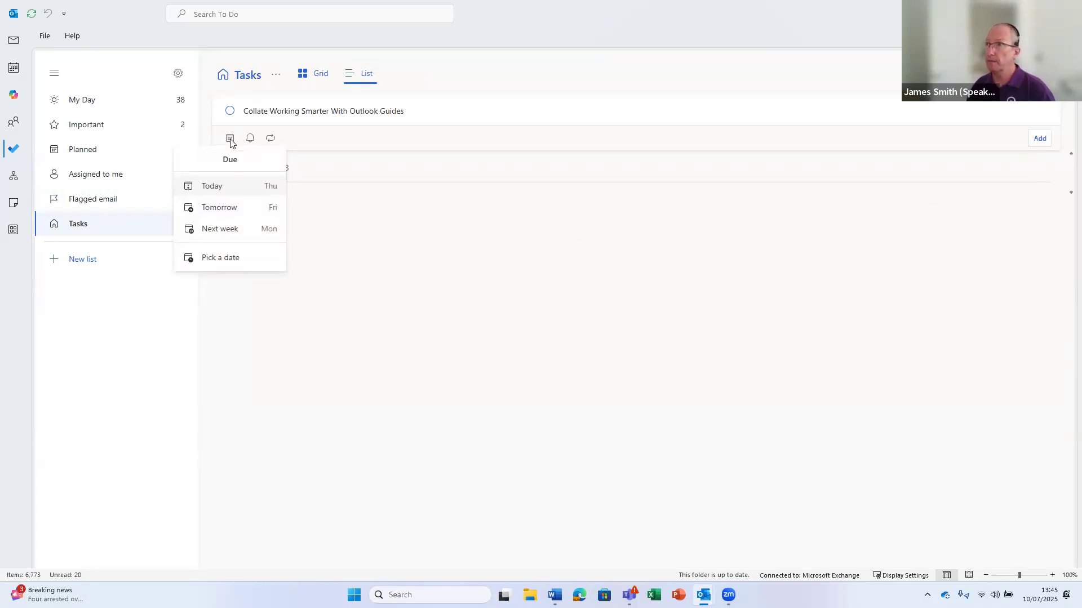
left_click(219, 207)
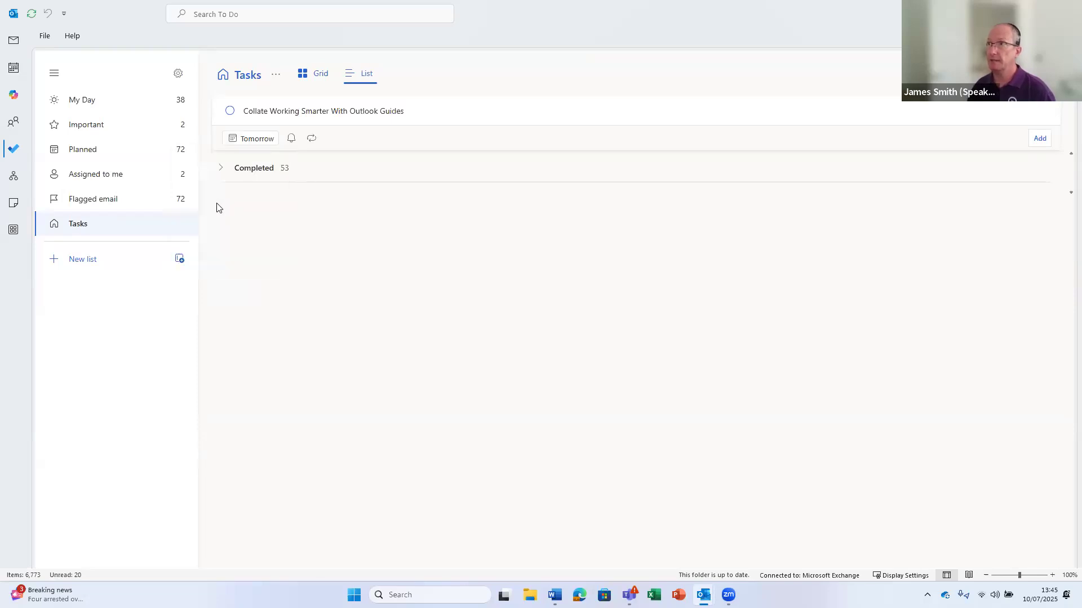
left_click(292, 139)
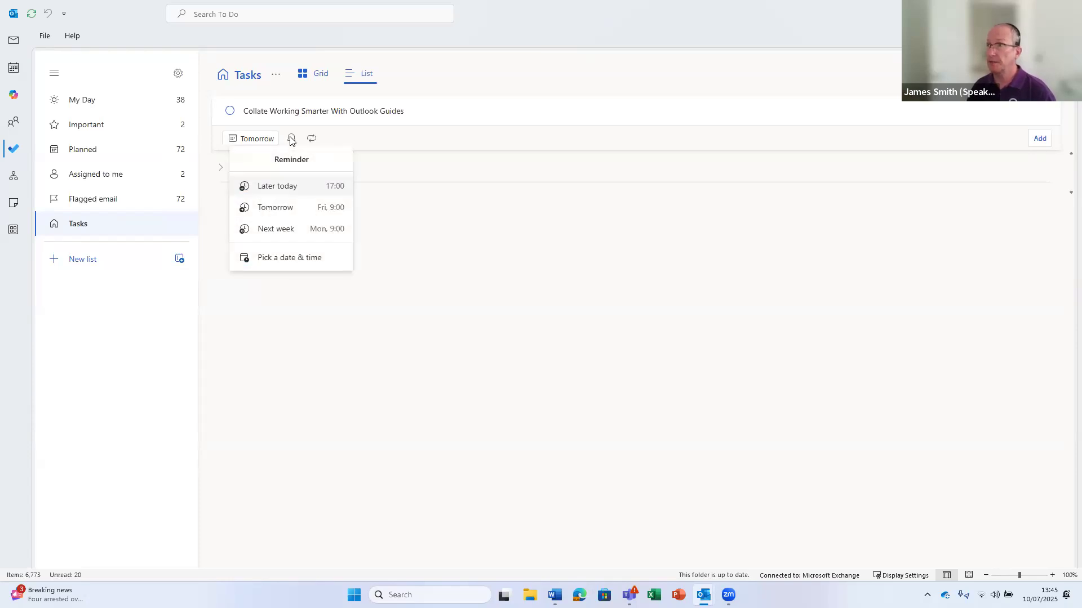
left_click(280, 259)
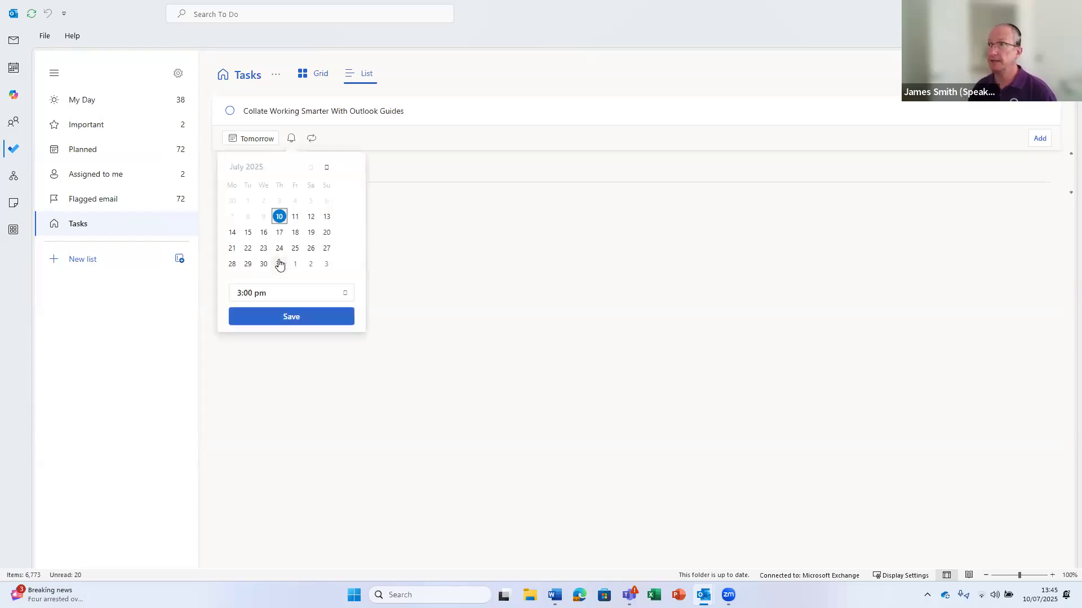
left_click(297, 219)
left_click(345, 294)
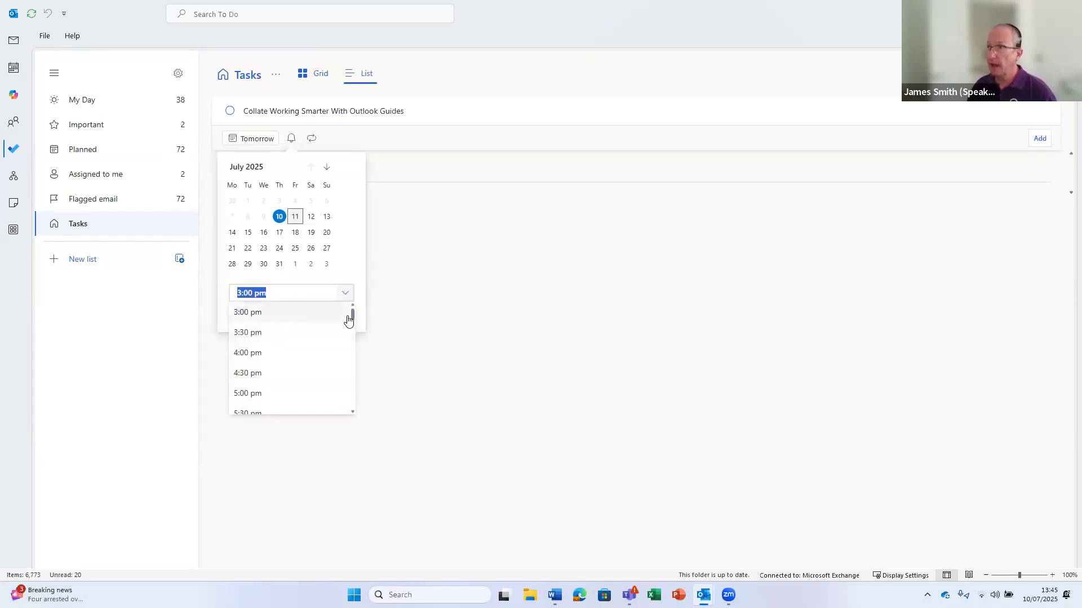
left_click(258, 318)
left_click(302, 319)
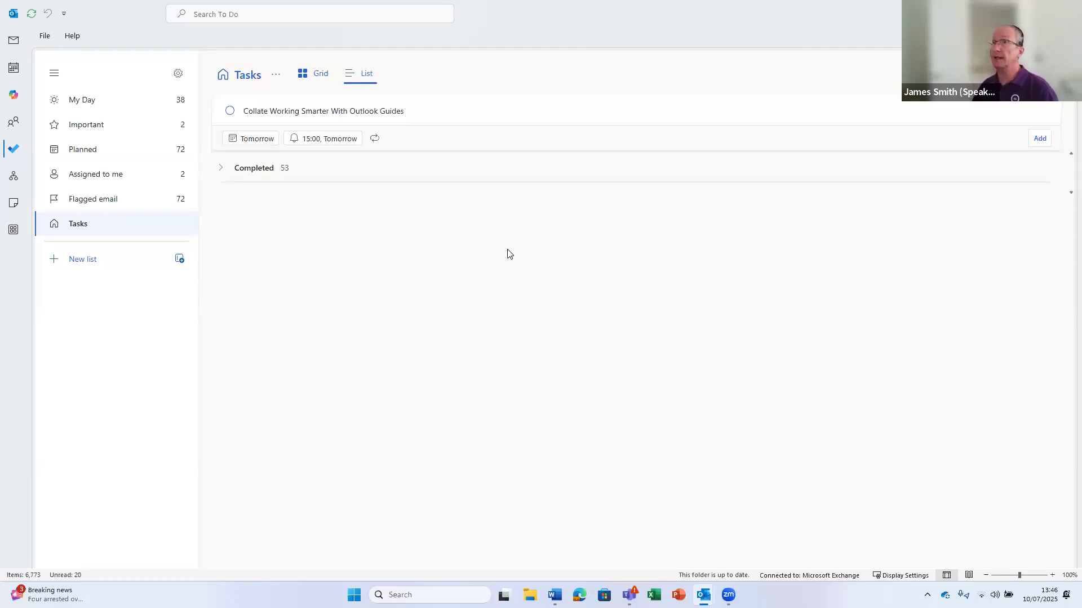
left_click(1040, 138)
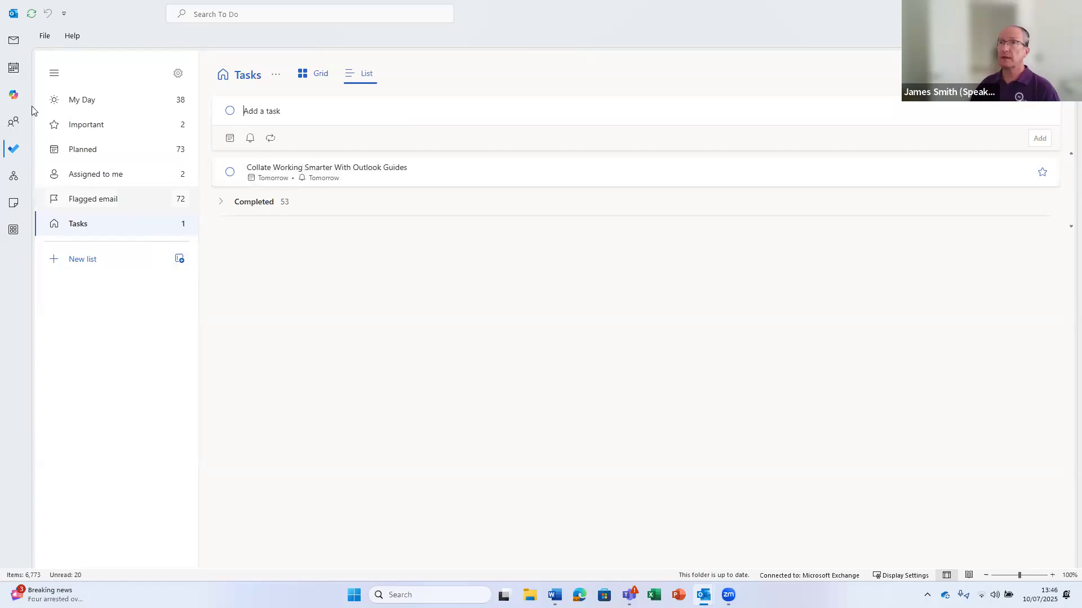
left_click(14, 42)
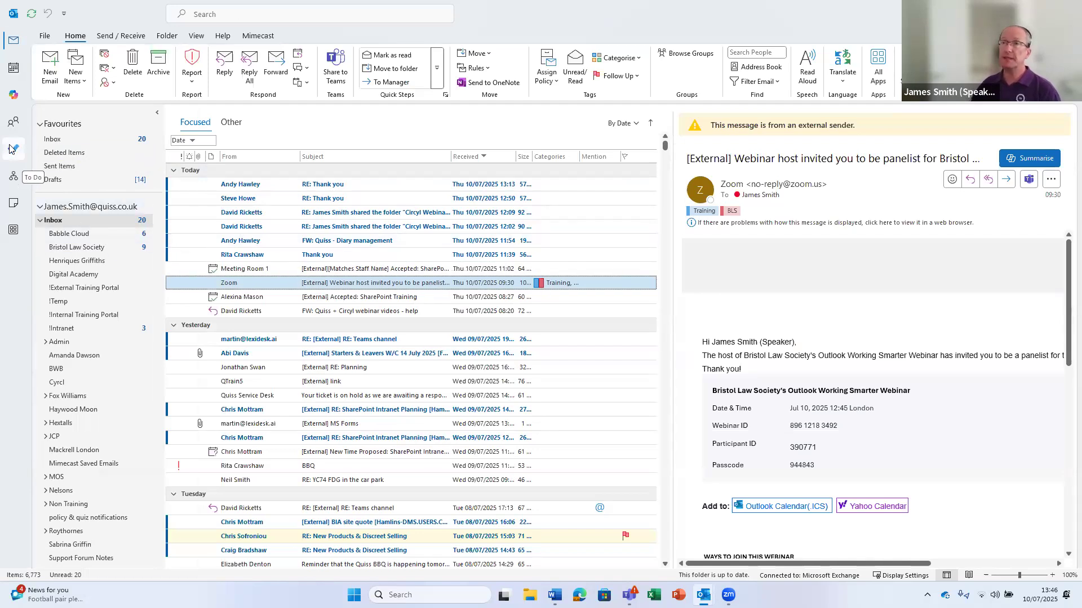
mouse_move(630, 595)
left_click(628, 535)
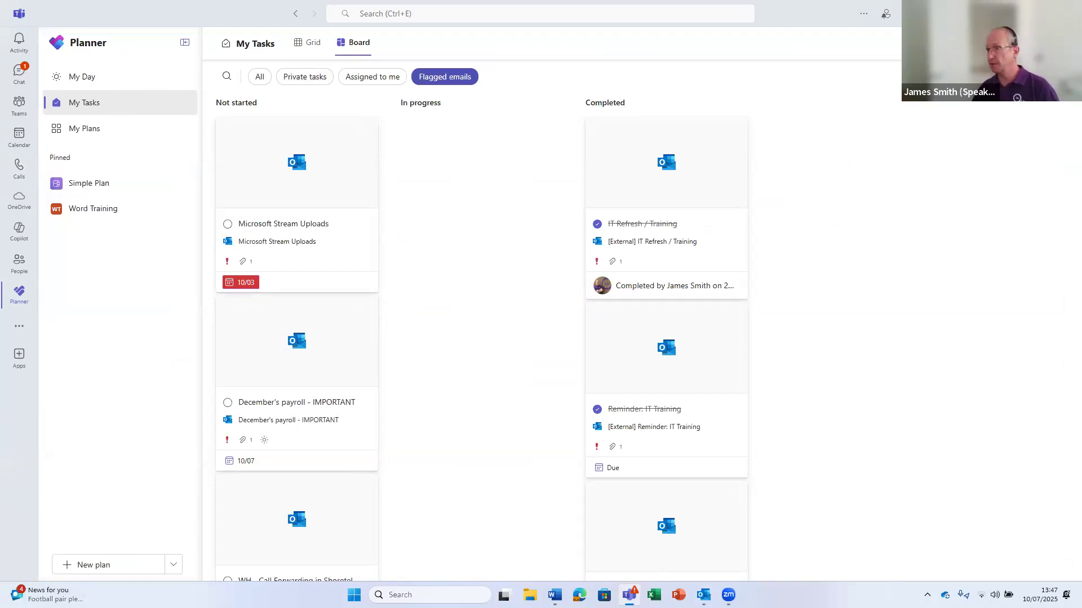
mouse_move(703, 595)
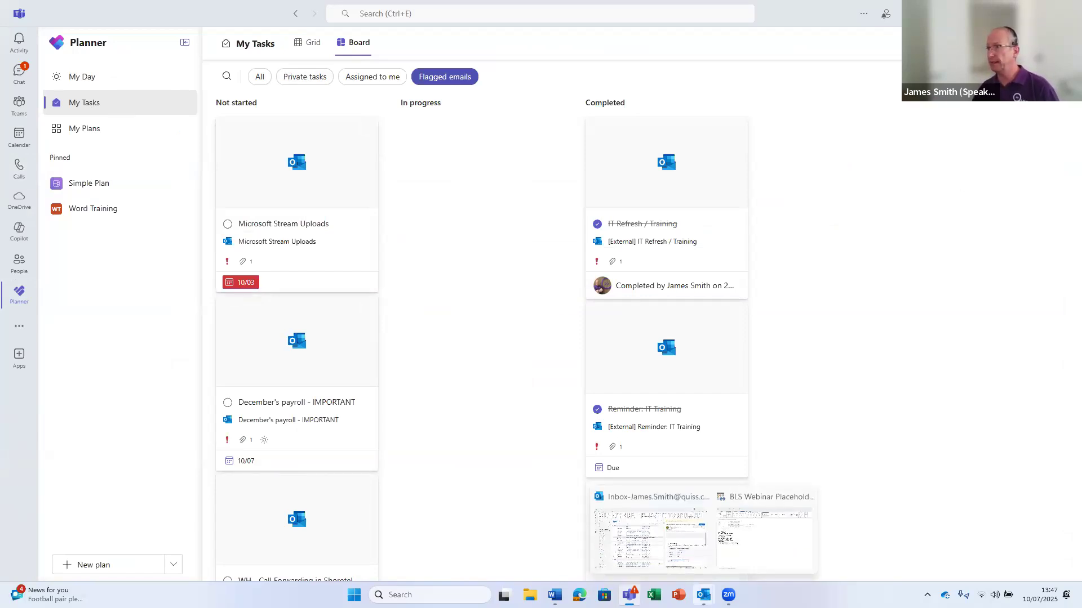
left_click(642, 538)
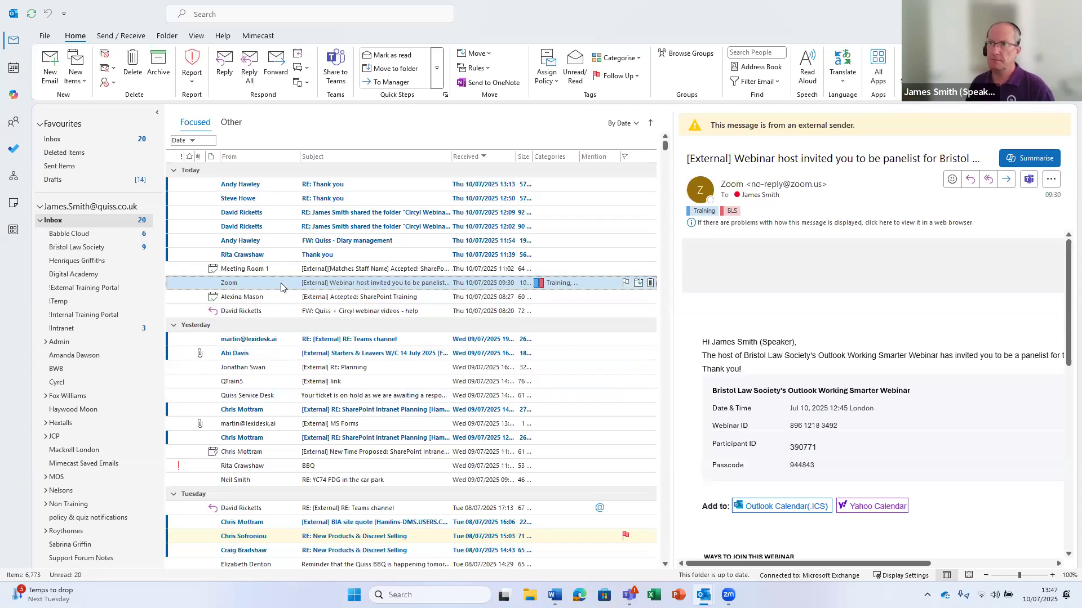
Collapse the Inbox, draft an appointment from the Zoom webinar email, and close it without saving
left_click(41, 220)
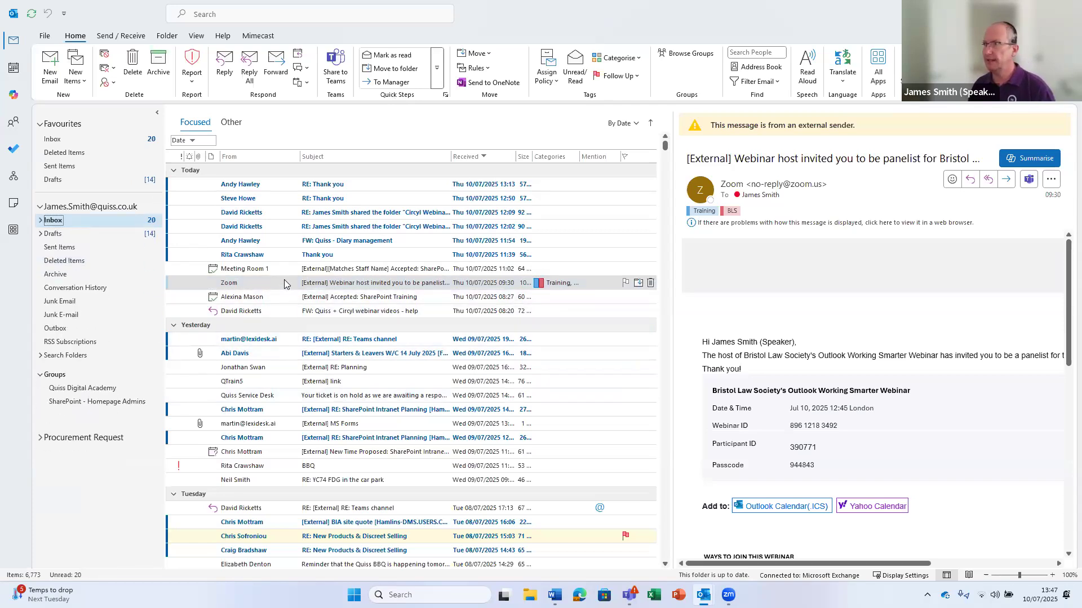
left_click_drag(286, 283, 13, 69)
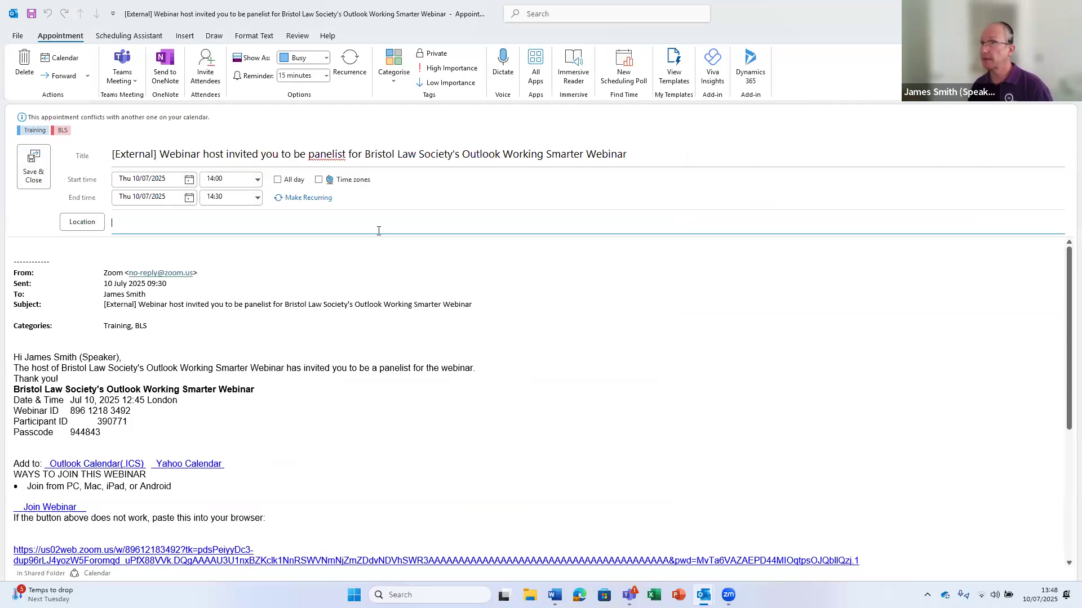
left_click(124, 228)
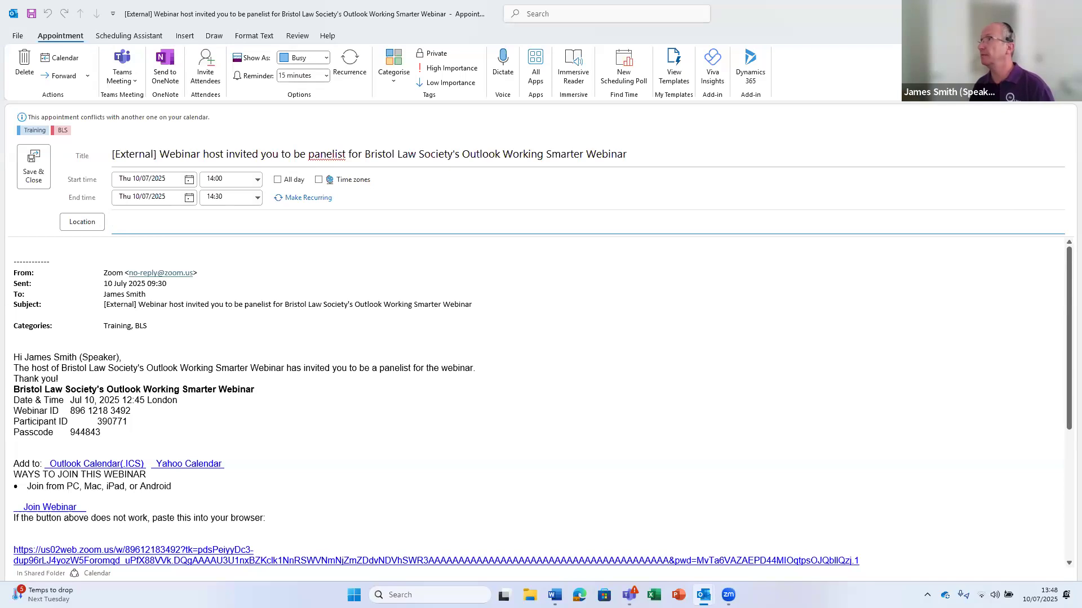
left_click(1068, 11)
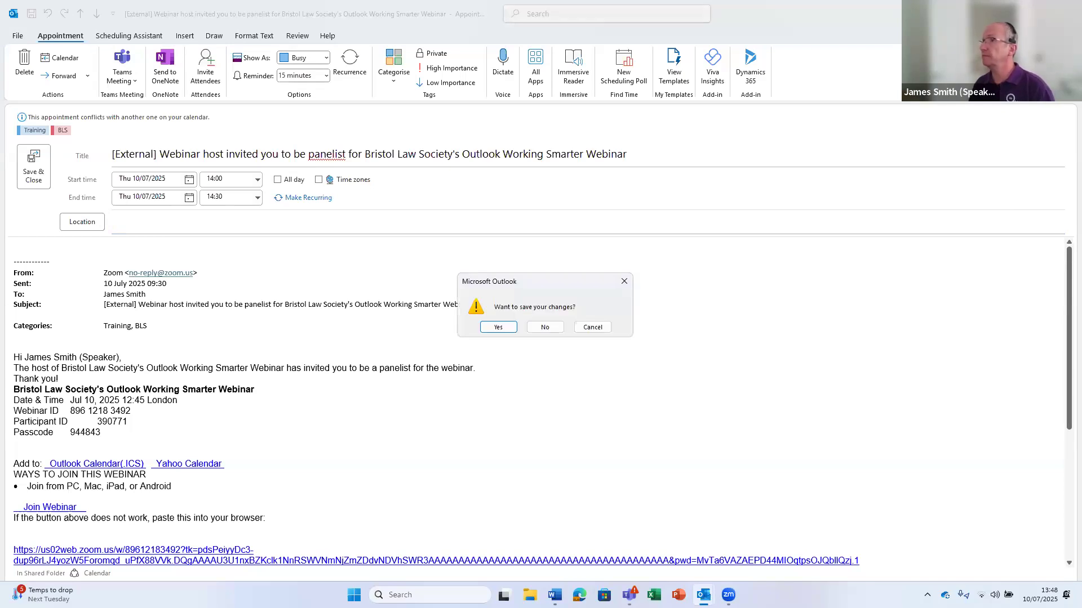
left_click(545, 328)
left_click_drag(285, 286, 14, 70)
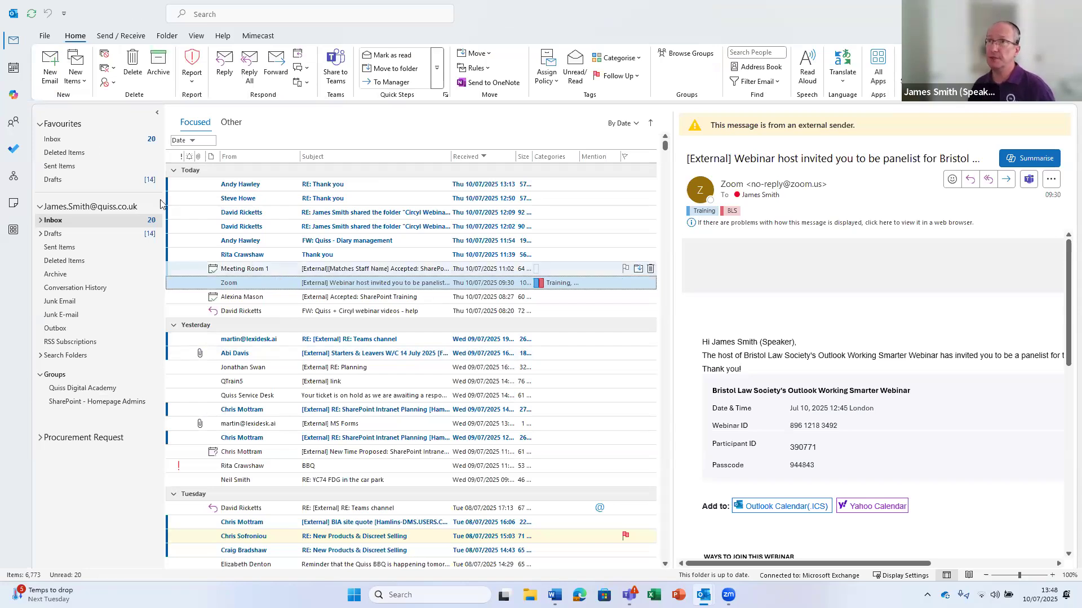
Open the Calendar in a new window, move it right and lengthen it to show August
right_click(13, 69)
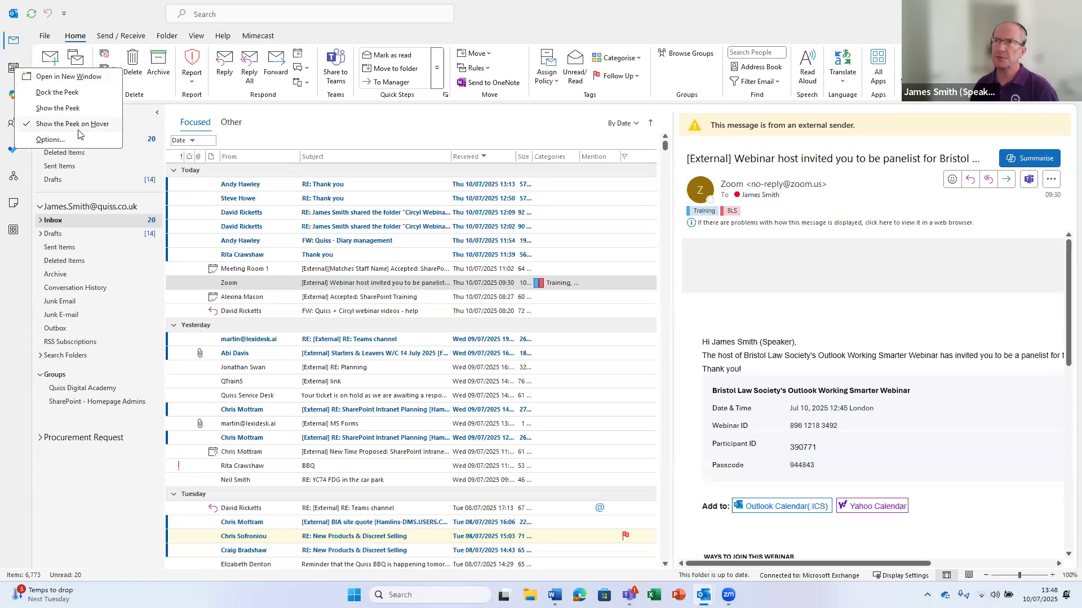
left_click(345, 113)
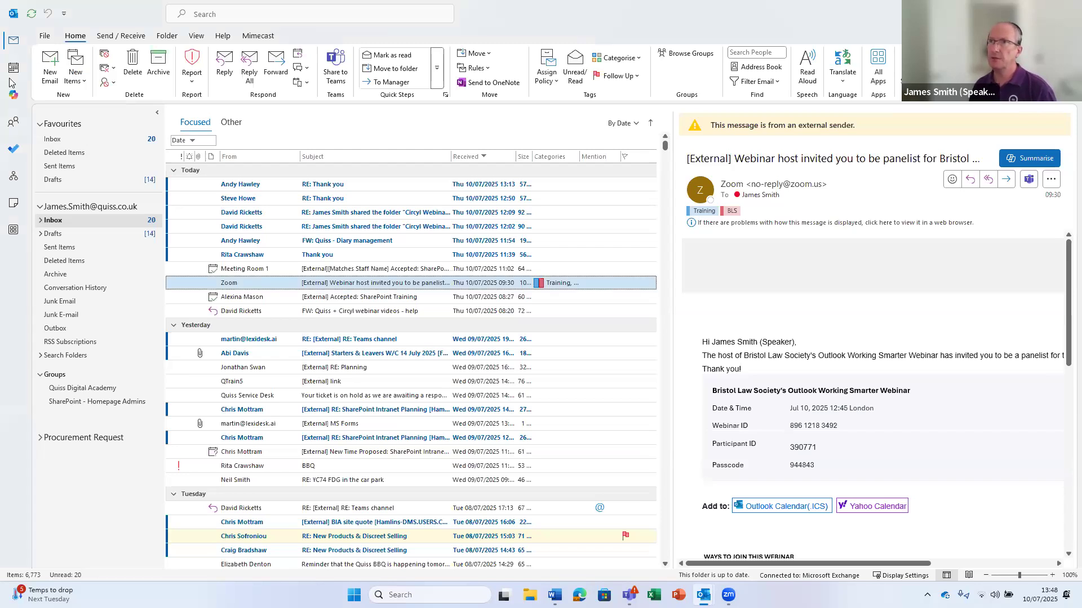
mouse_move(14, 68)
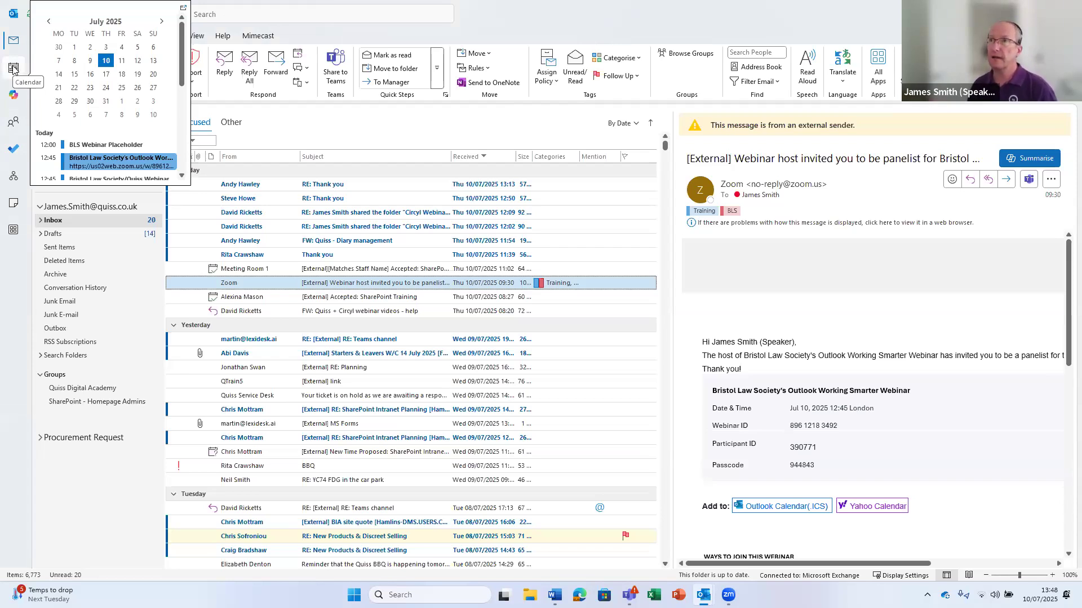
right_click(13, 68)
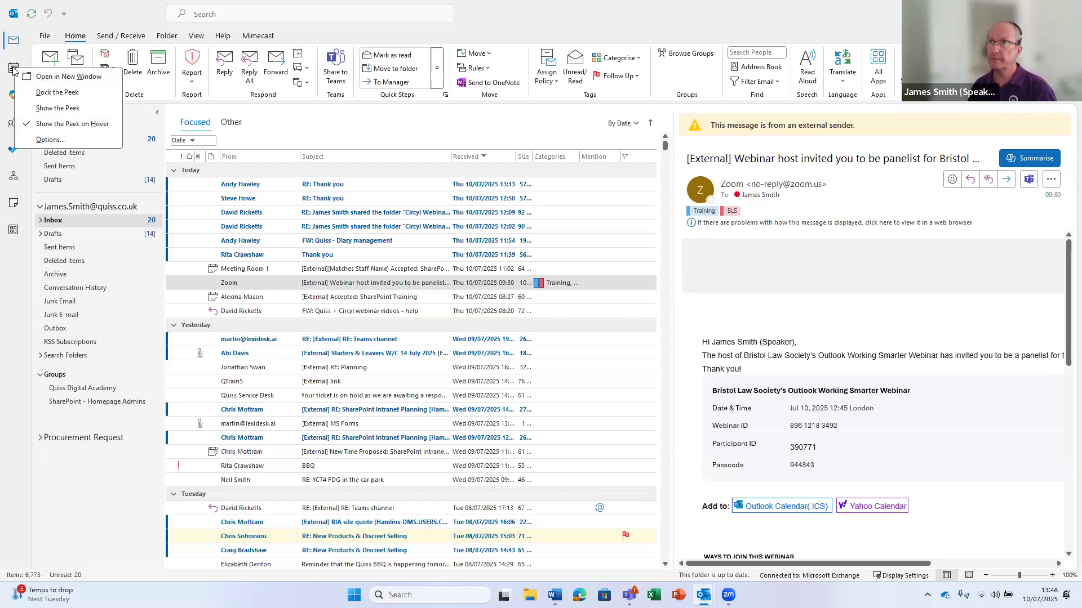
left_click(54, 79)
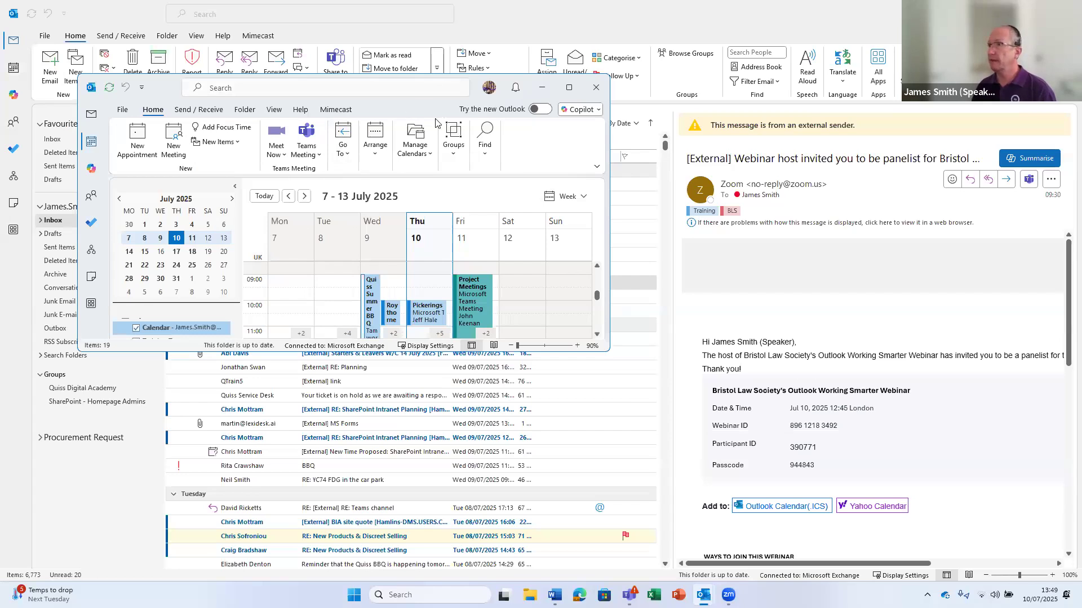
left_click_drag(430, 109, 903, 150)
left_click_drag(828, 392, 830, 559)
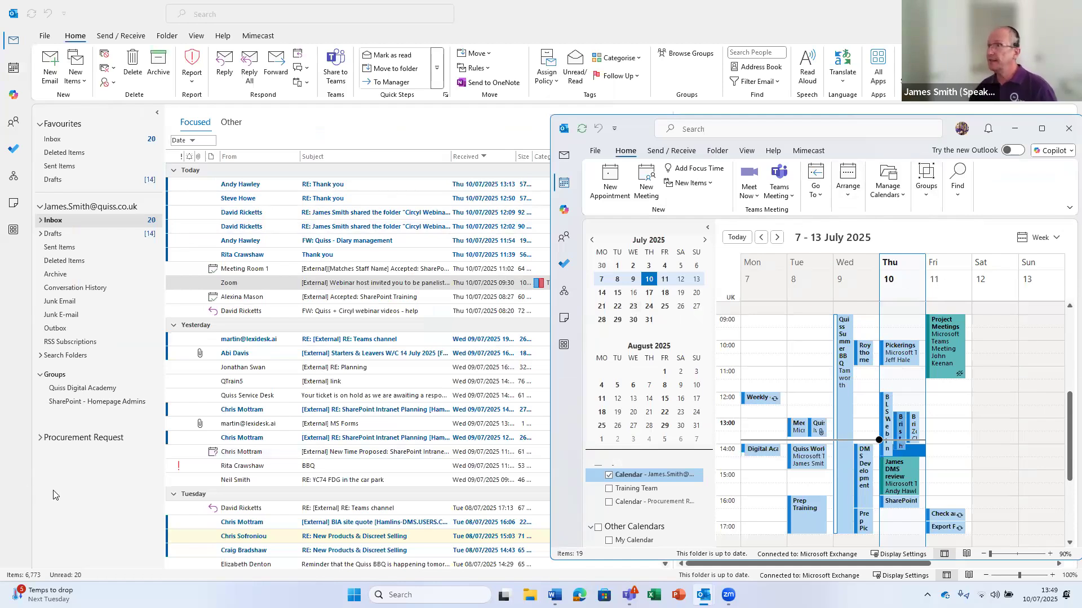
Drag the Zoom email onto the calendar to draft an appointment, then close it
left_click(267, 286)
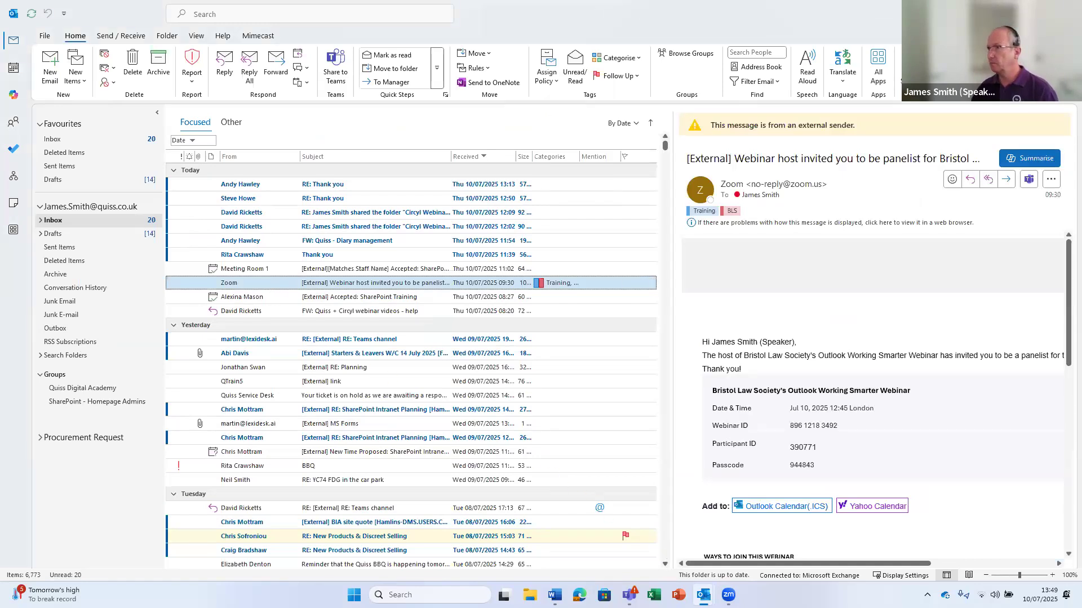
left_click_drag(703, 597, 944, 441)
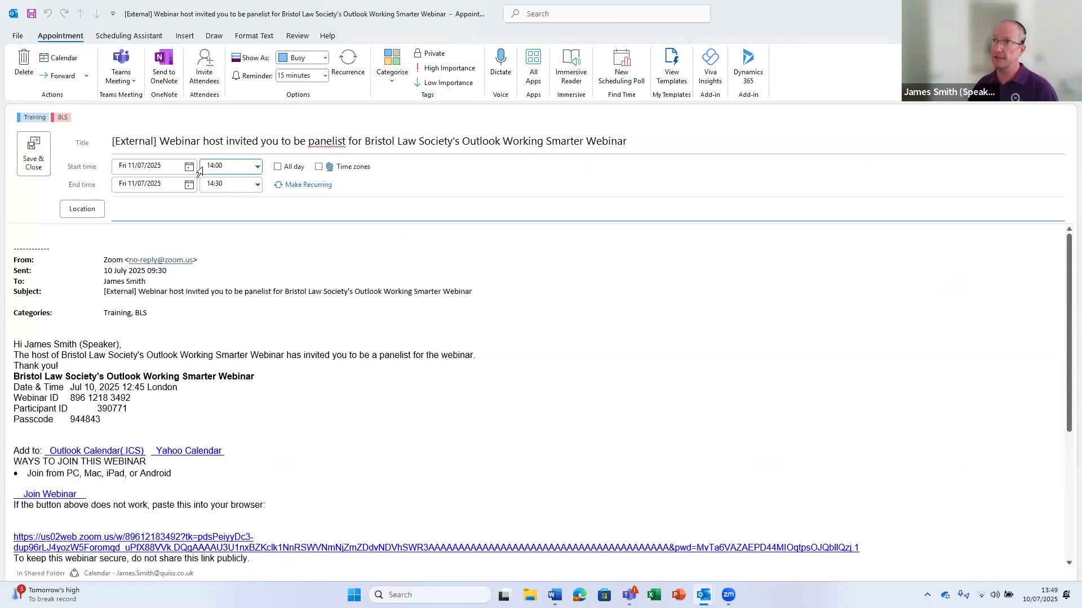
left_click(1068, 13)
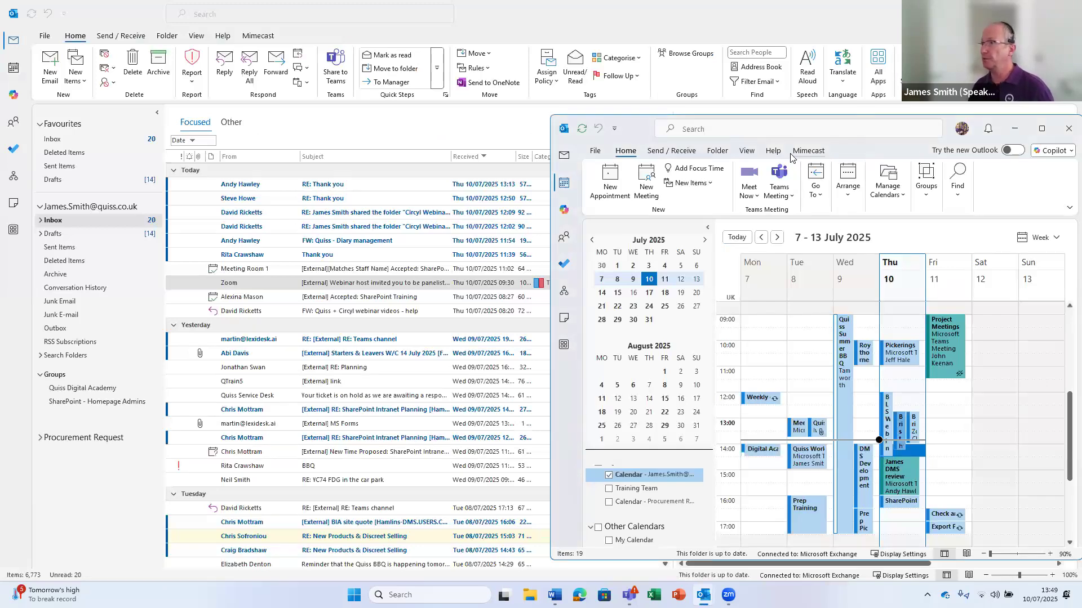
Bring the separate Calendar window to the front and close it
left_click(260, 284)
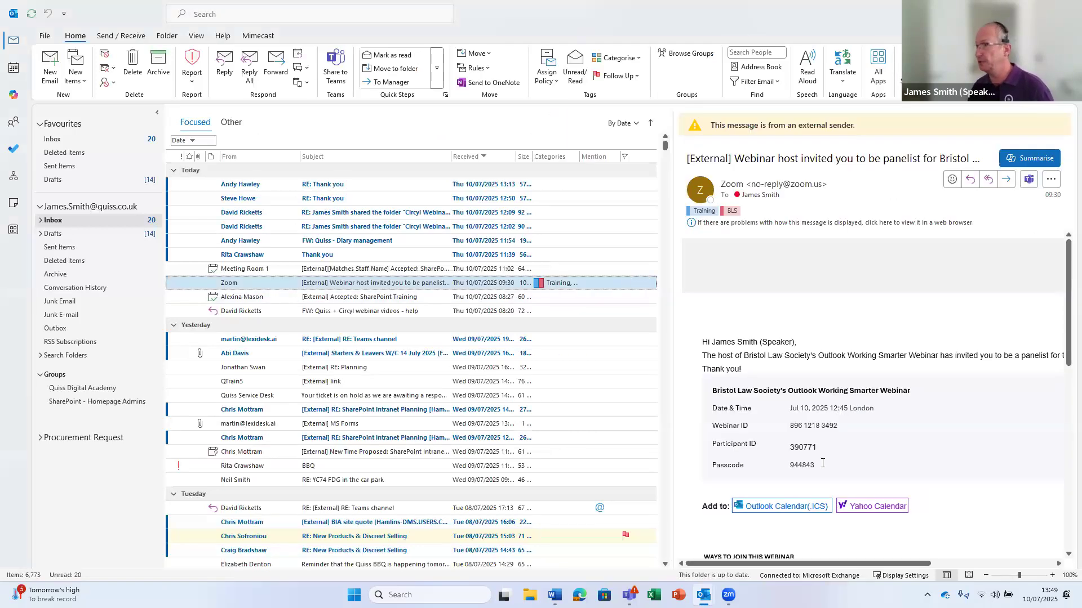
left_click(703, 594)
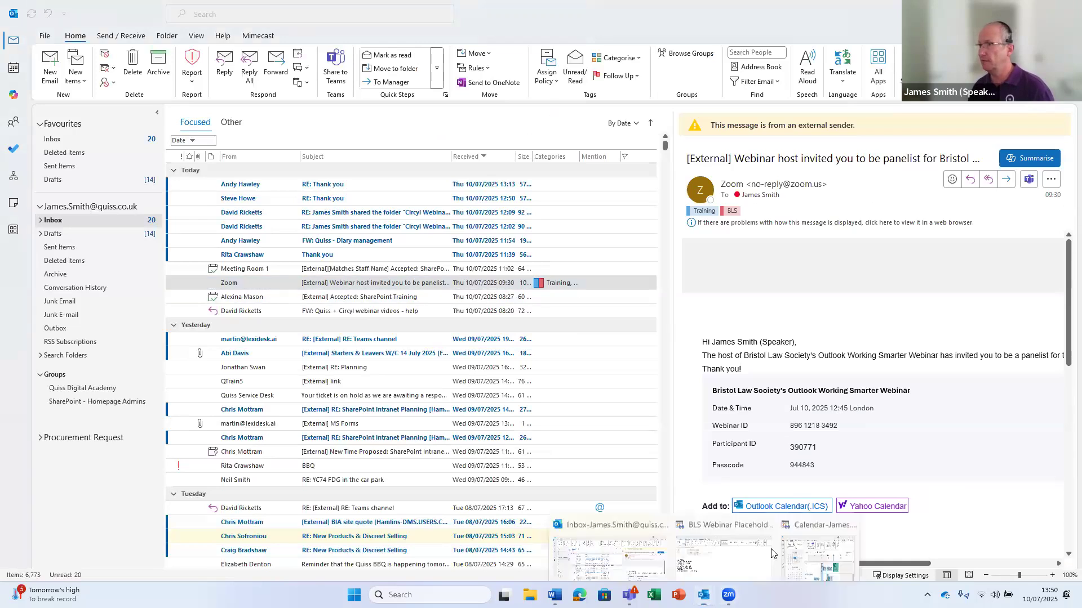
left_click(807, 547)
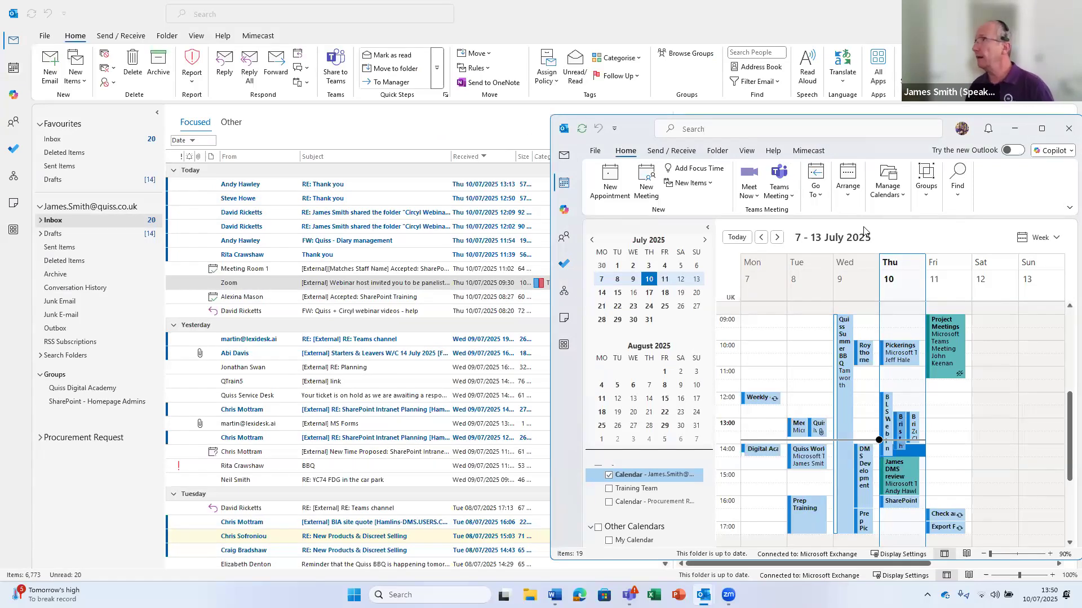
left_click(1065, 132)
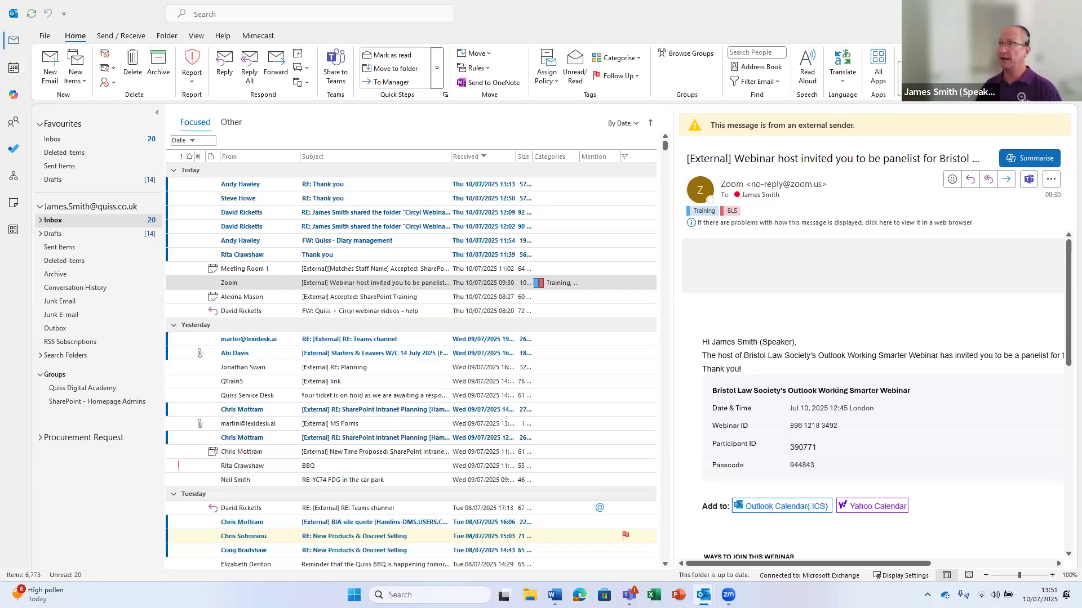
left_click(769, 25)
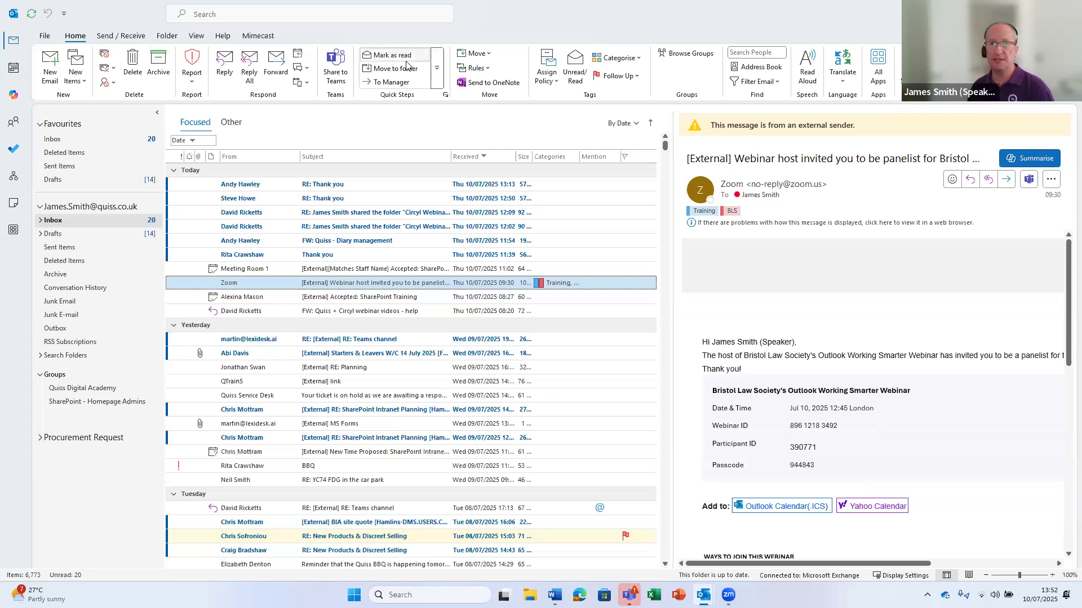
Create a rule from the Zoom message matching sender Zoom and only the Training category
left_click(484, 69)
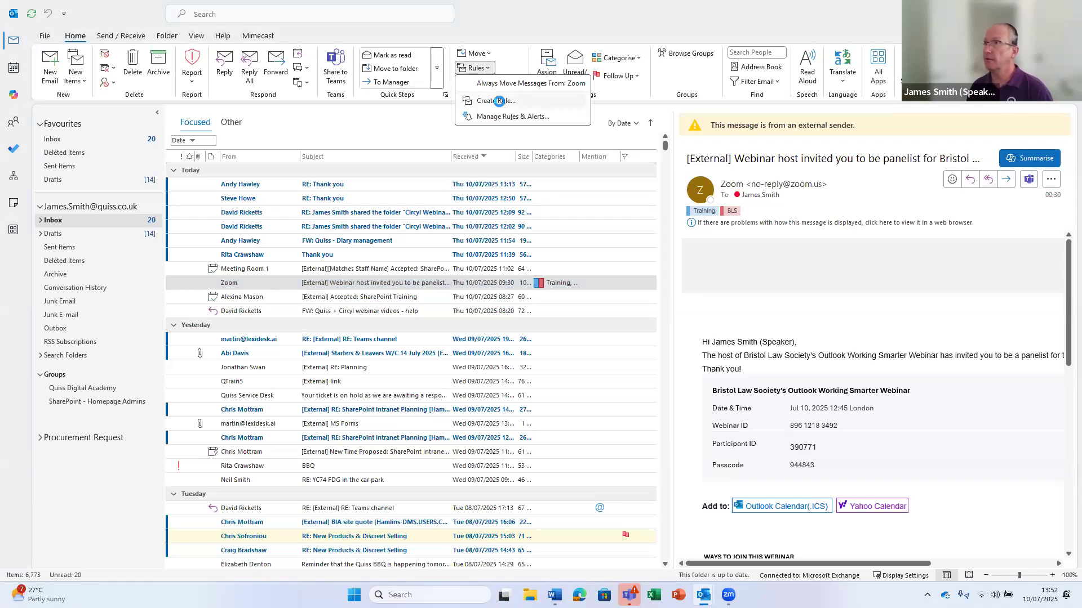
left_click(498, 101)
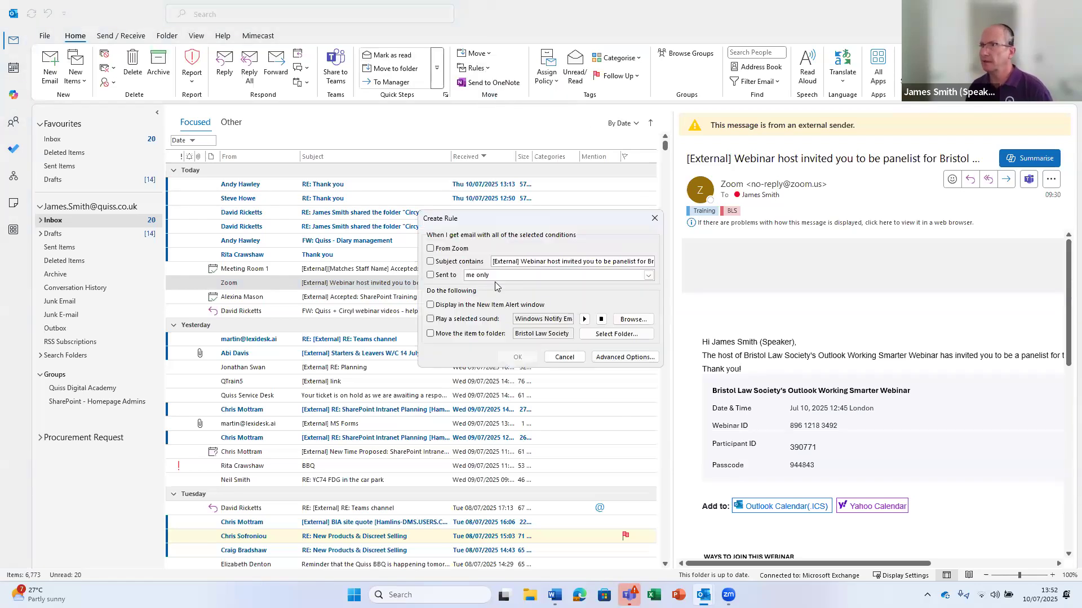
left_click(430, 249)
left_click(610, 358)
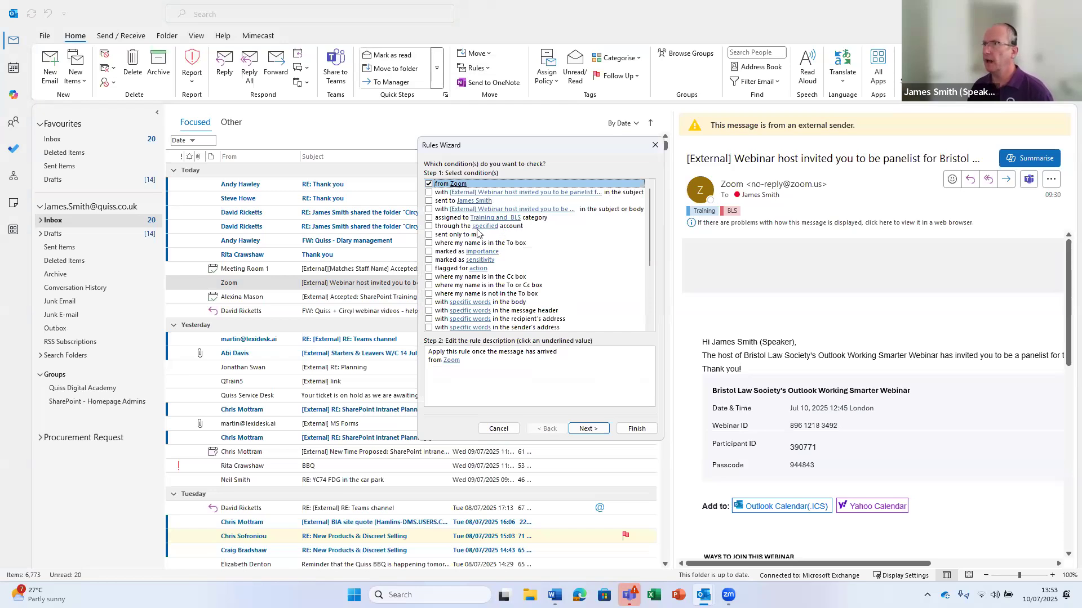
left_click(429, 218)
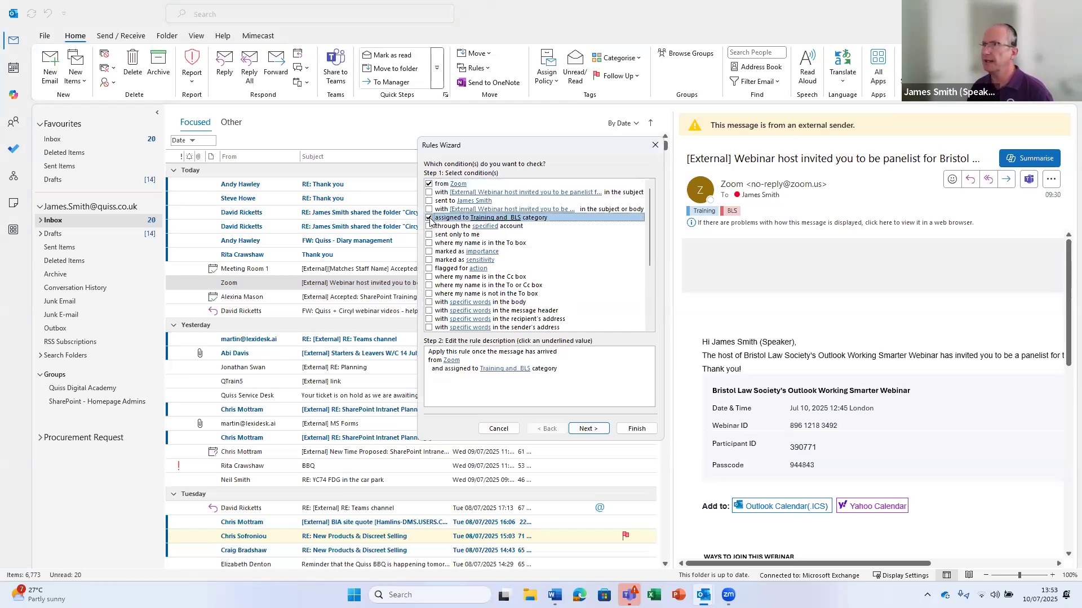
left_click(510, 372)
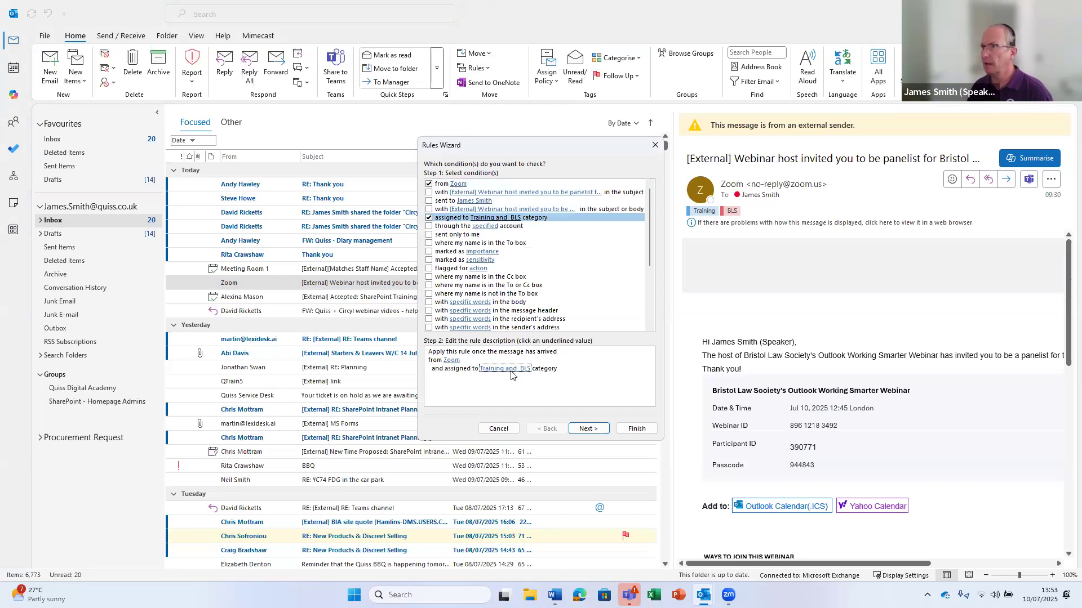
left_click(417, 248)
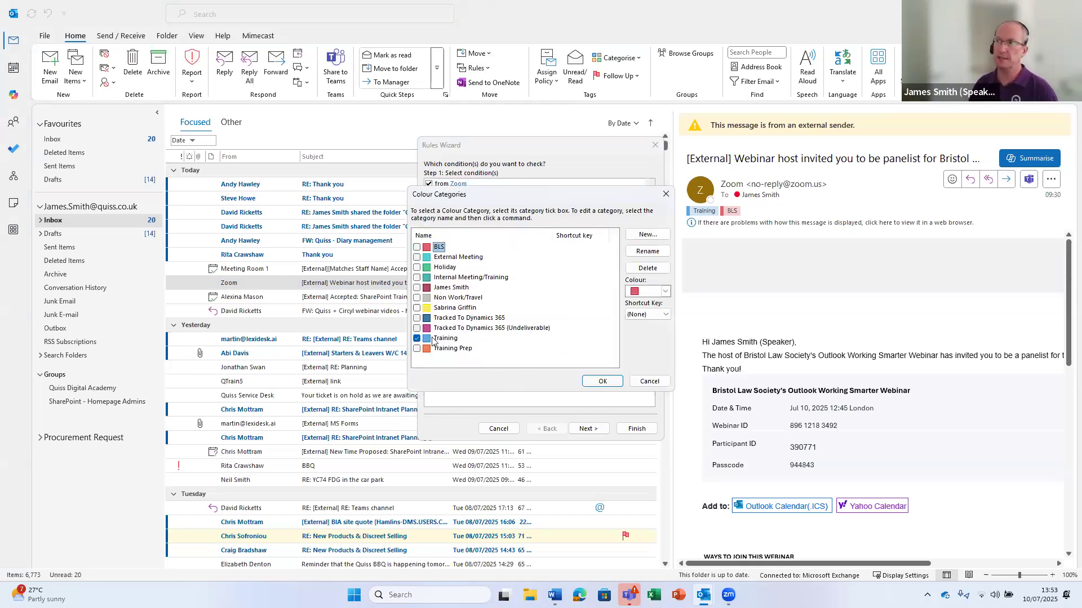
left_click(604, 382)
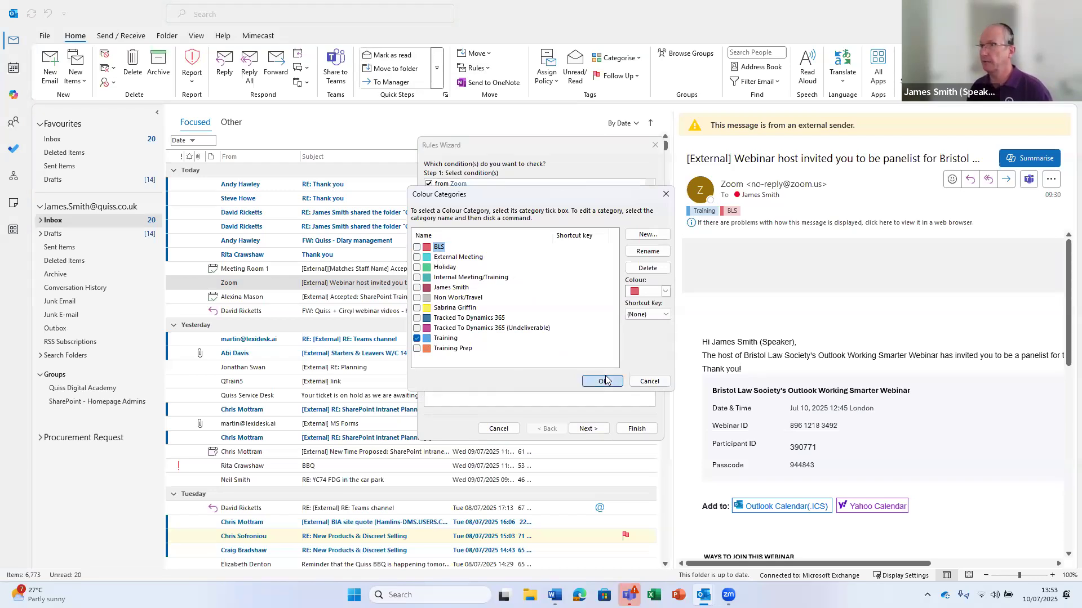
Give the rule the action of assigning the Training category
left_click(589, 429)
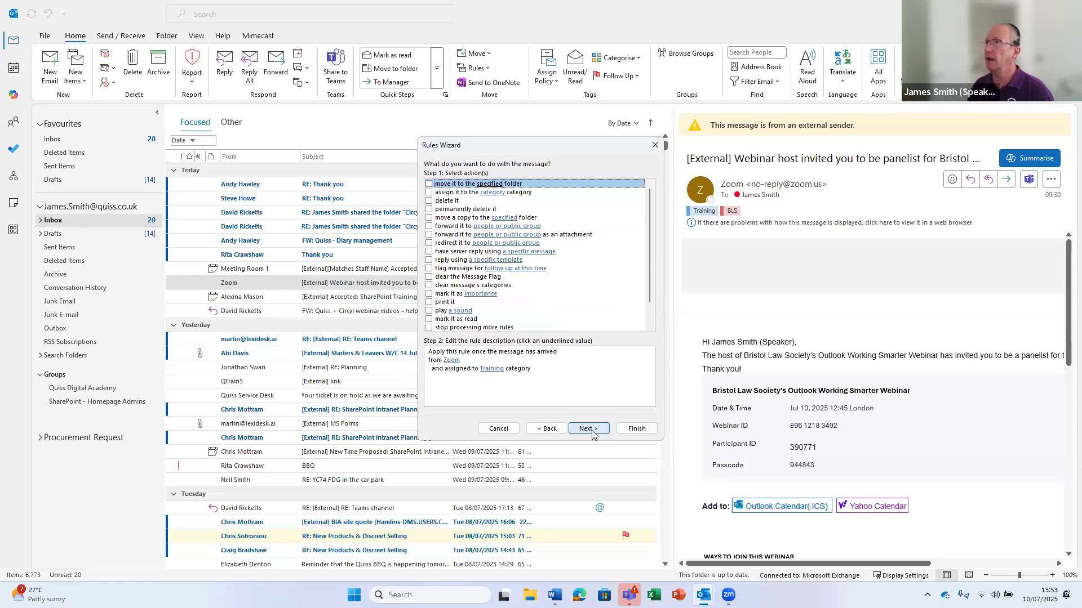
left_click(430, 192)
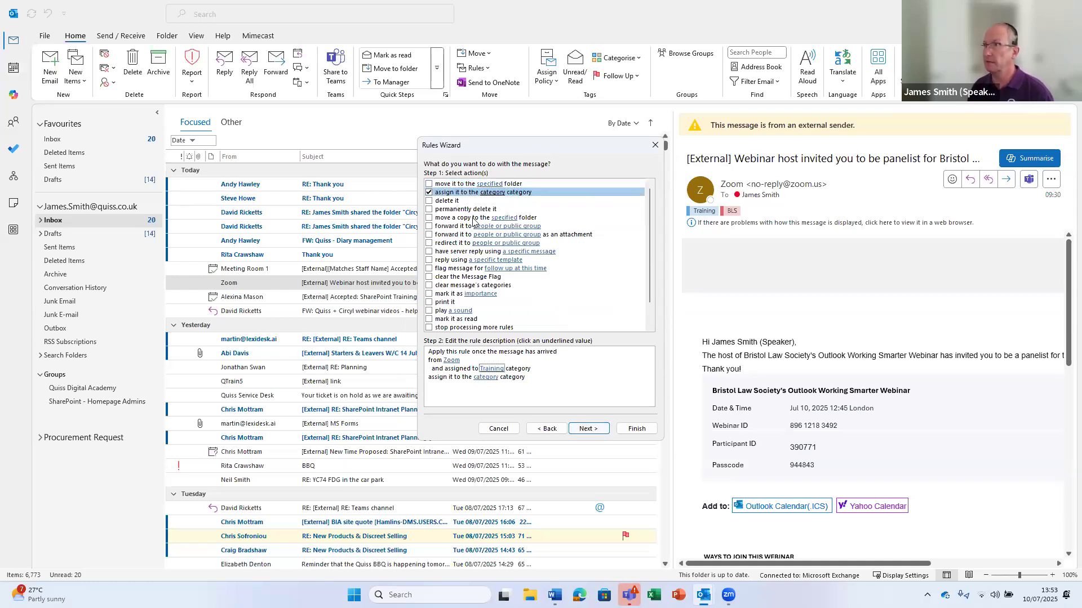
left_click(430, 193)
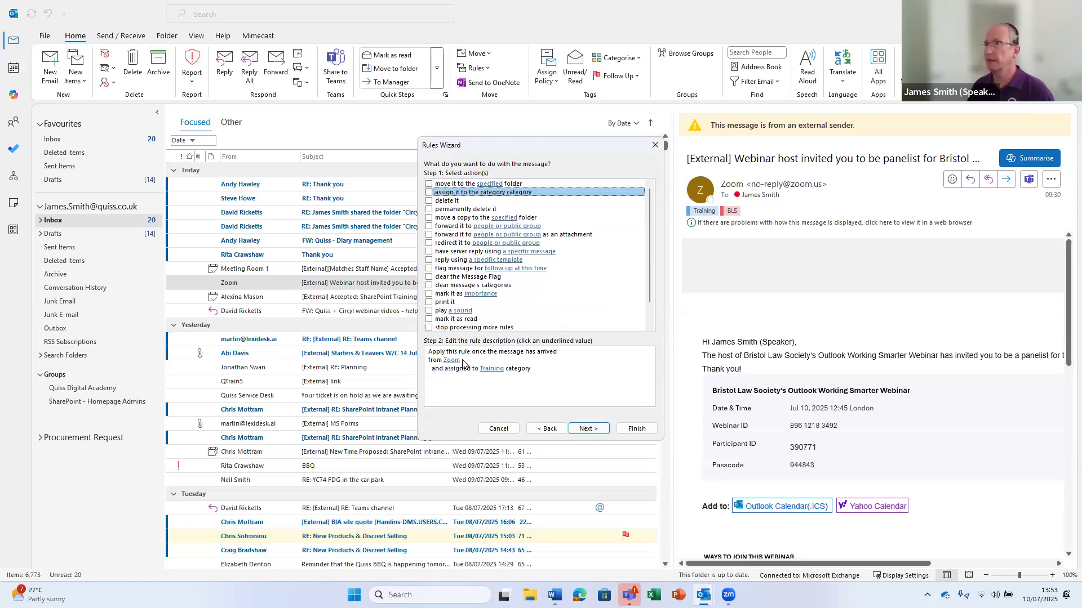
left_click(586, 429)
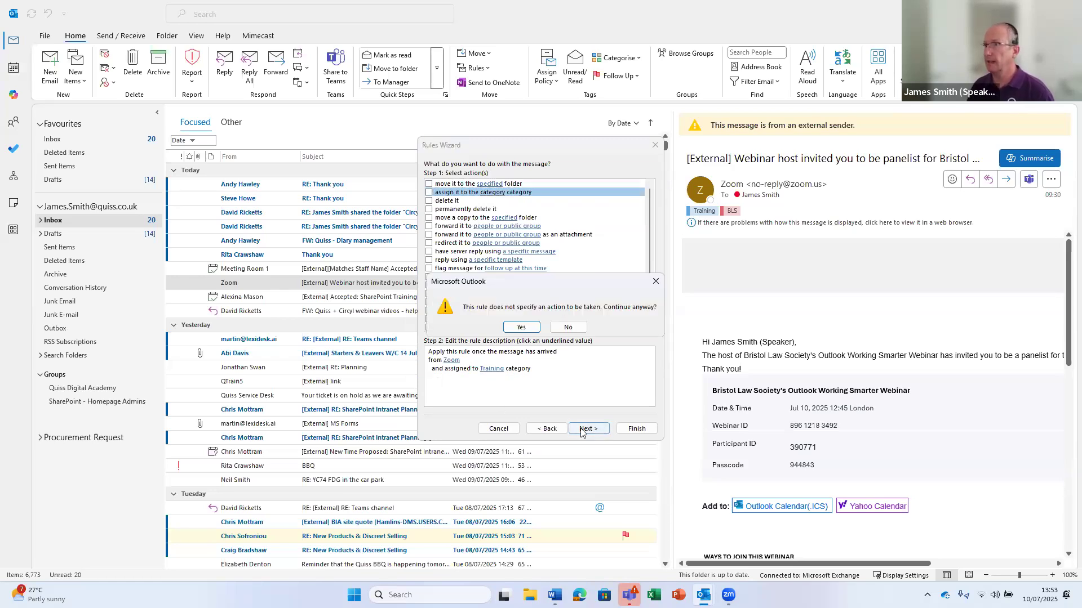
left_click(568, 328)
left_click(430, 193)
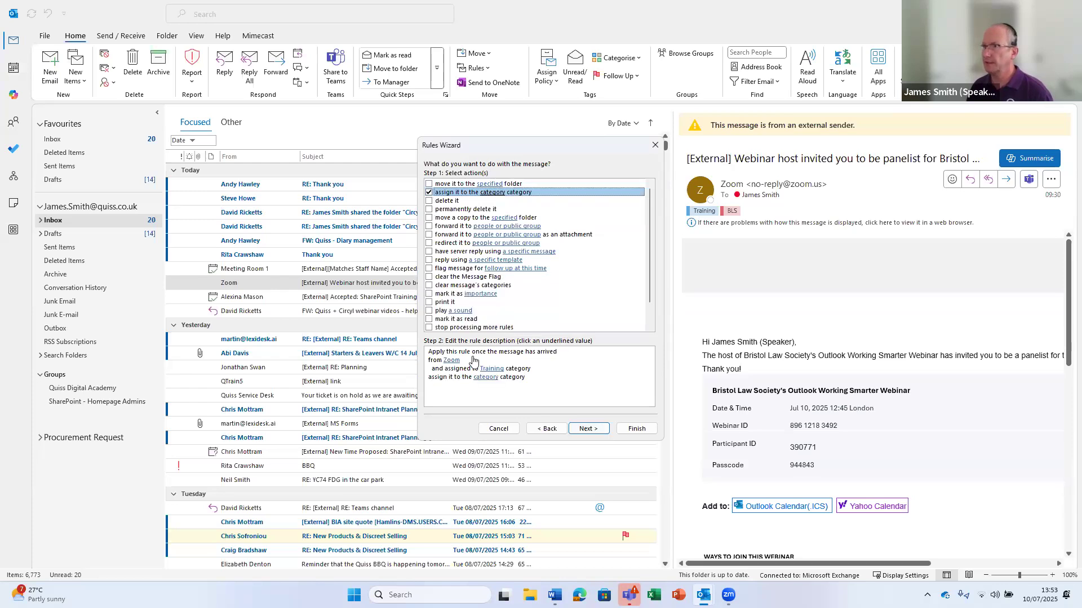
left_click(490, 378)
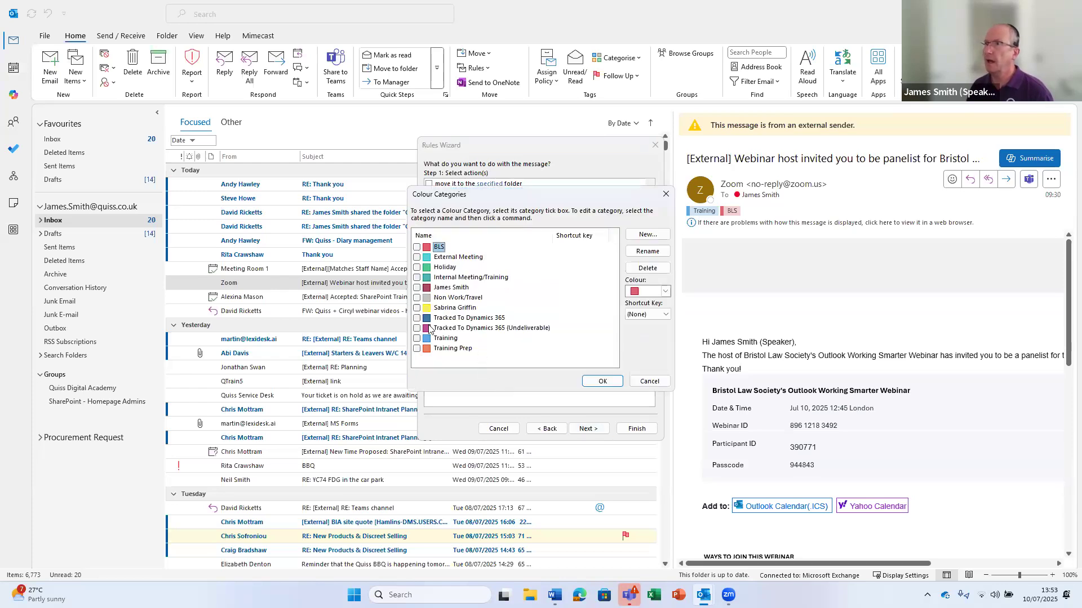
left_click(417, 338)
left_click(602, 381)
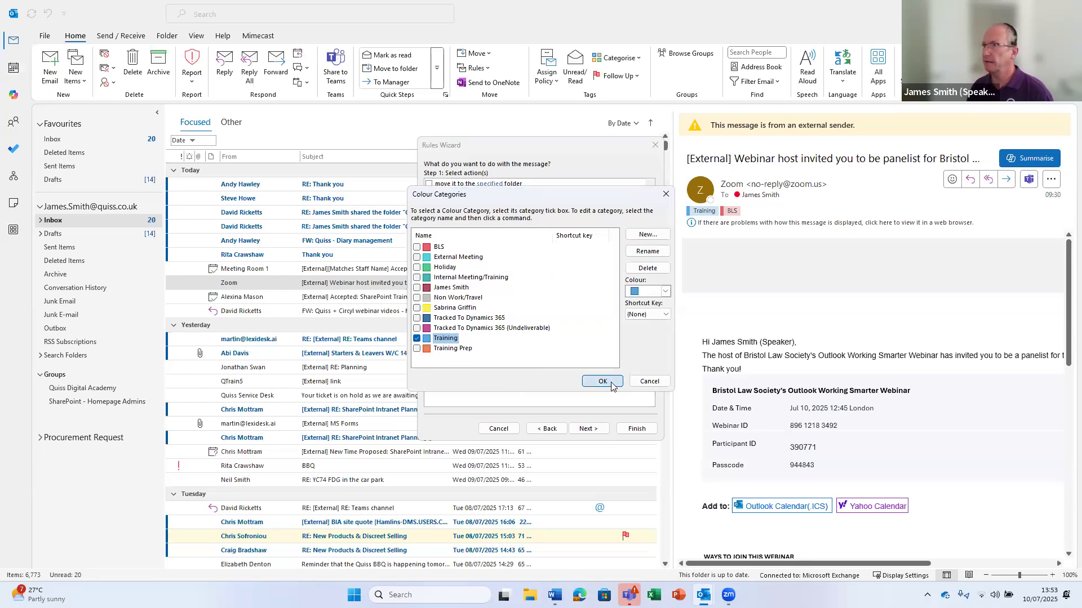
Remove the category condition so the rule applies to all Zoom messages, skipping exceptions
left_click(547, 429)
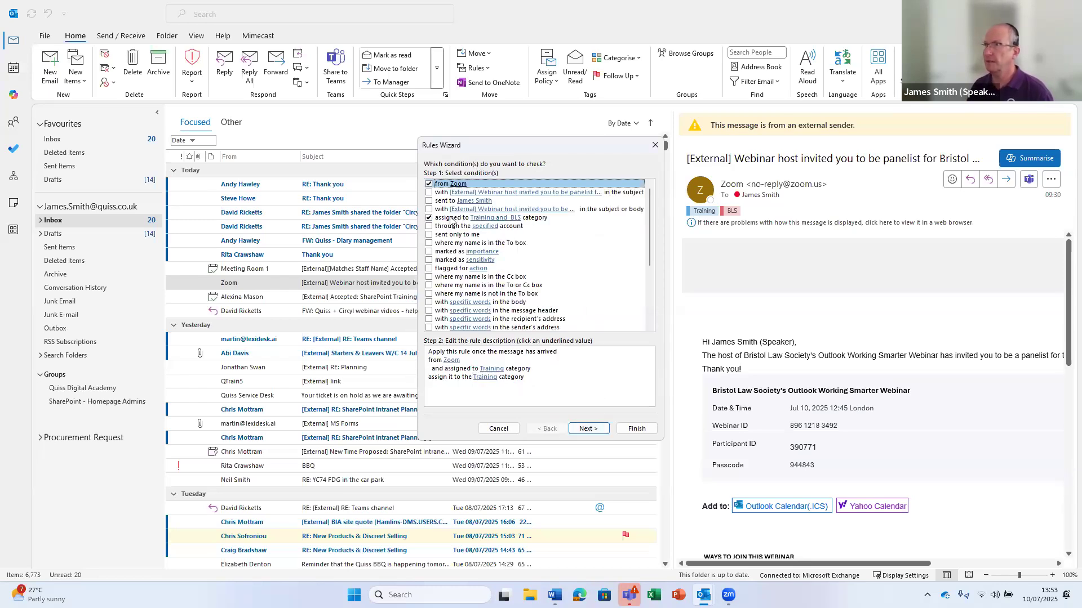
left_click(430, 218)
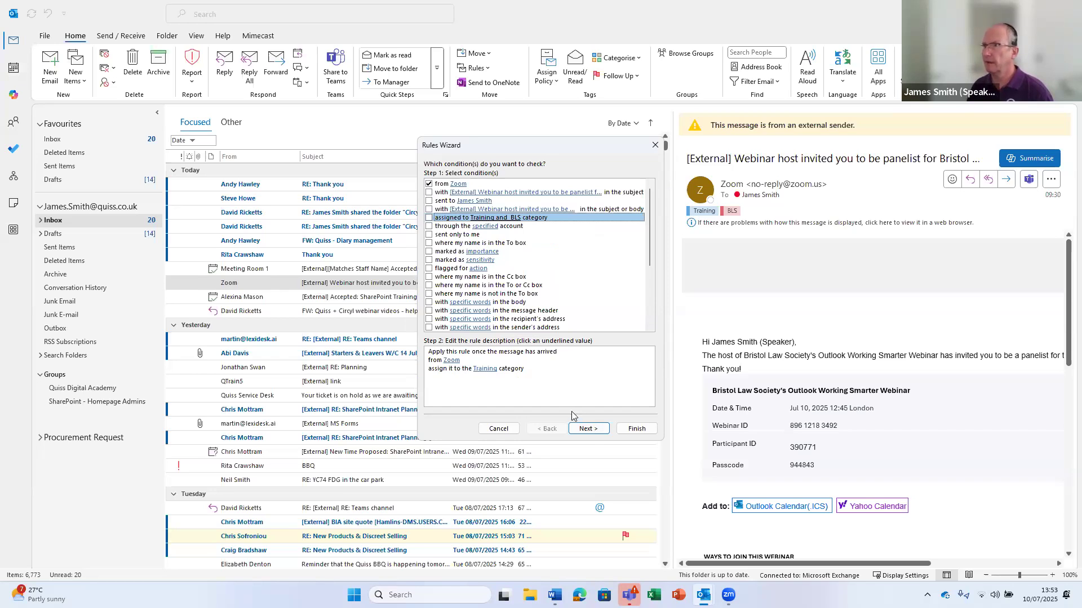
left_click(588, 429)
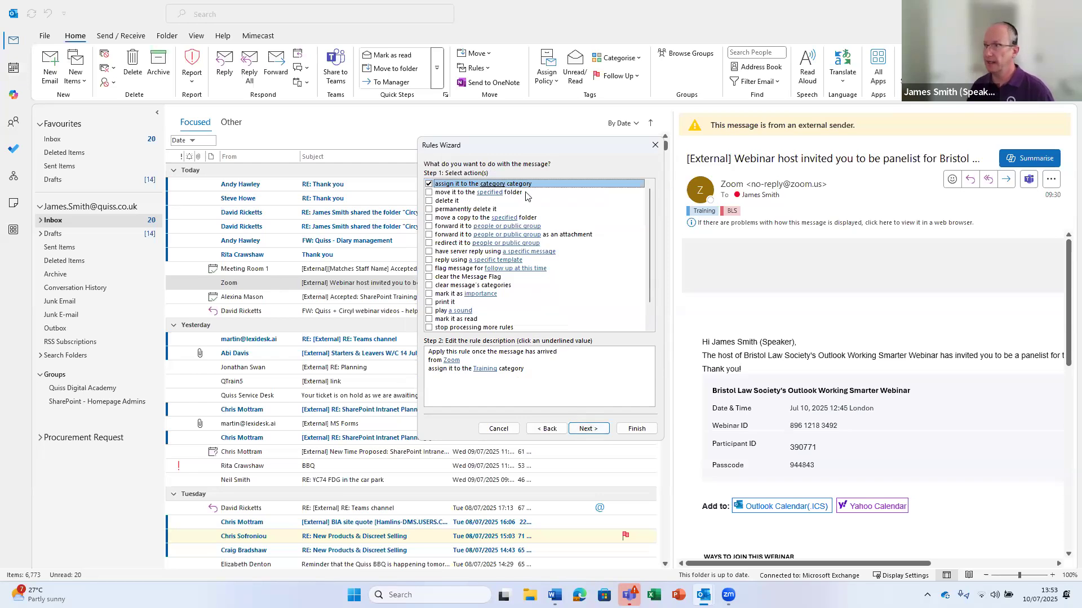
left_click(487, 370)
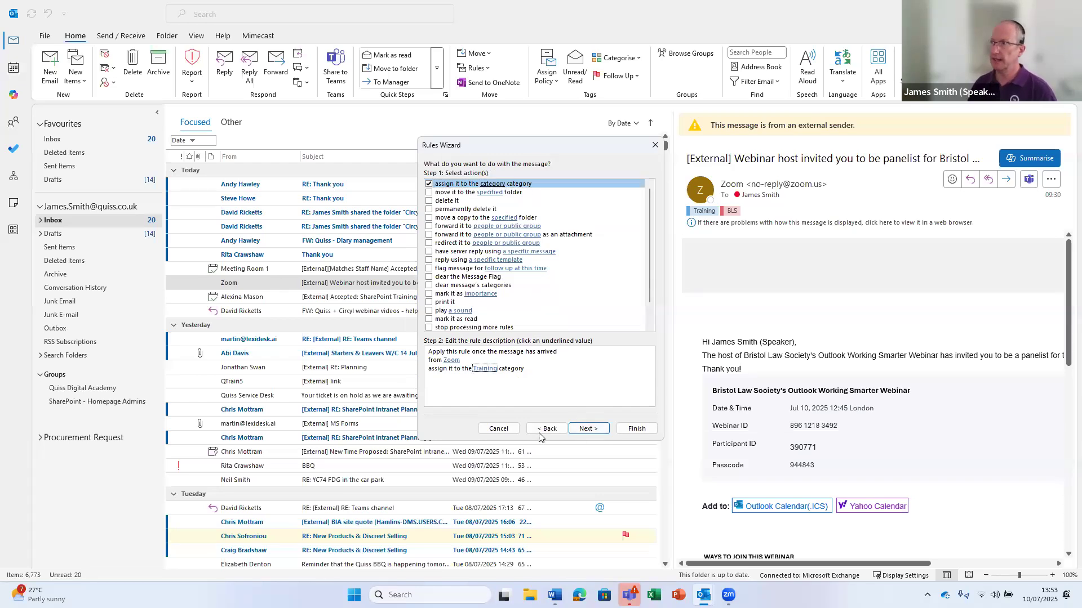
left_click(589, 429)
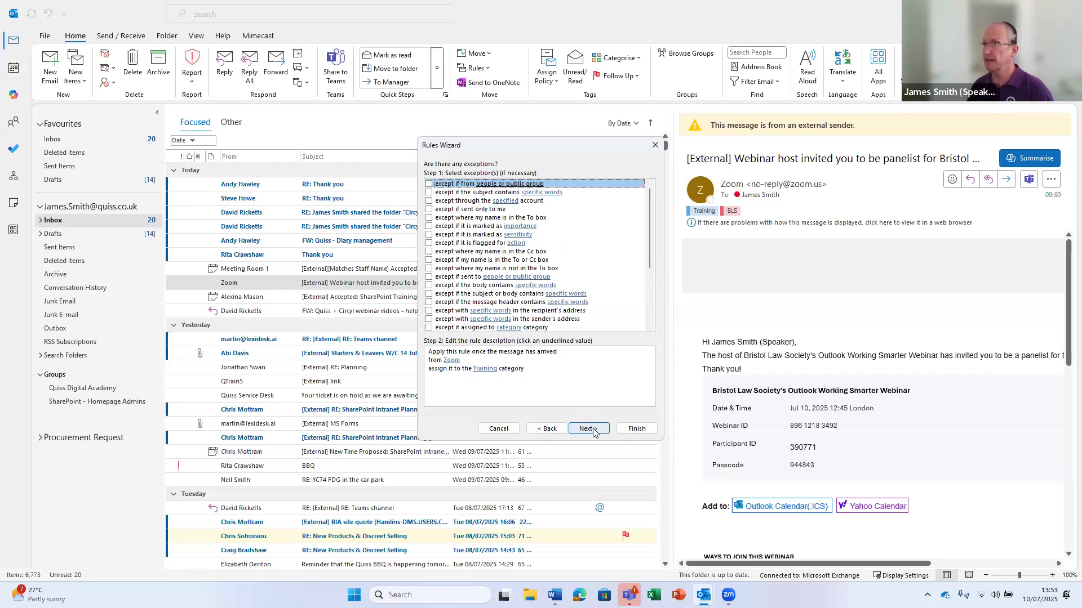
left_click(589, 429)
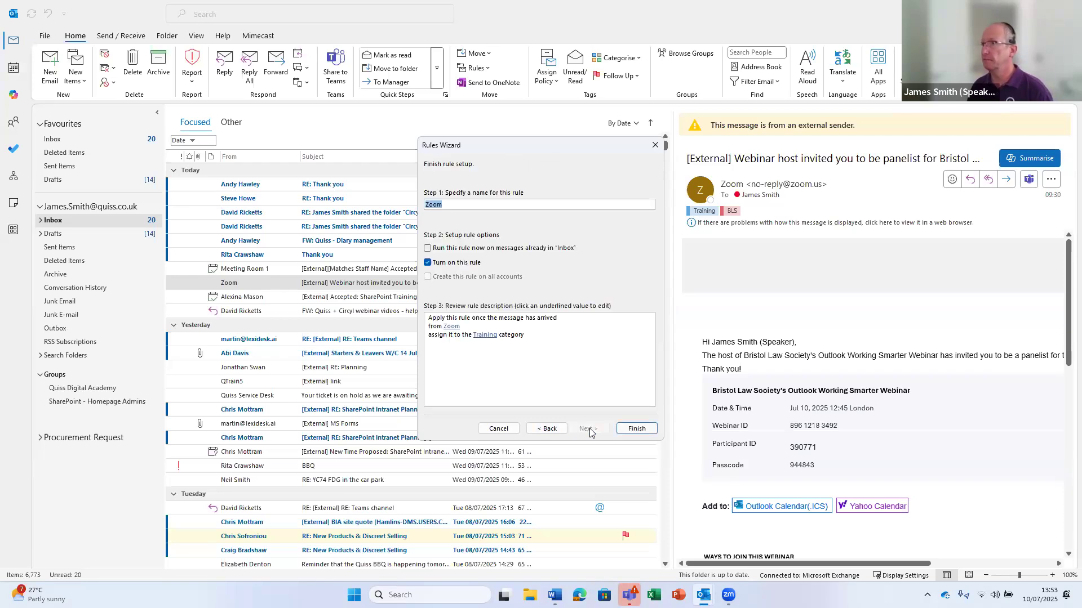
Name the rule 'Zoom Categorise' and finish it, acknowledging the warning
left_click(451, 204)
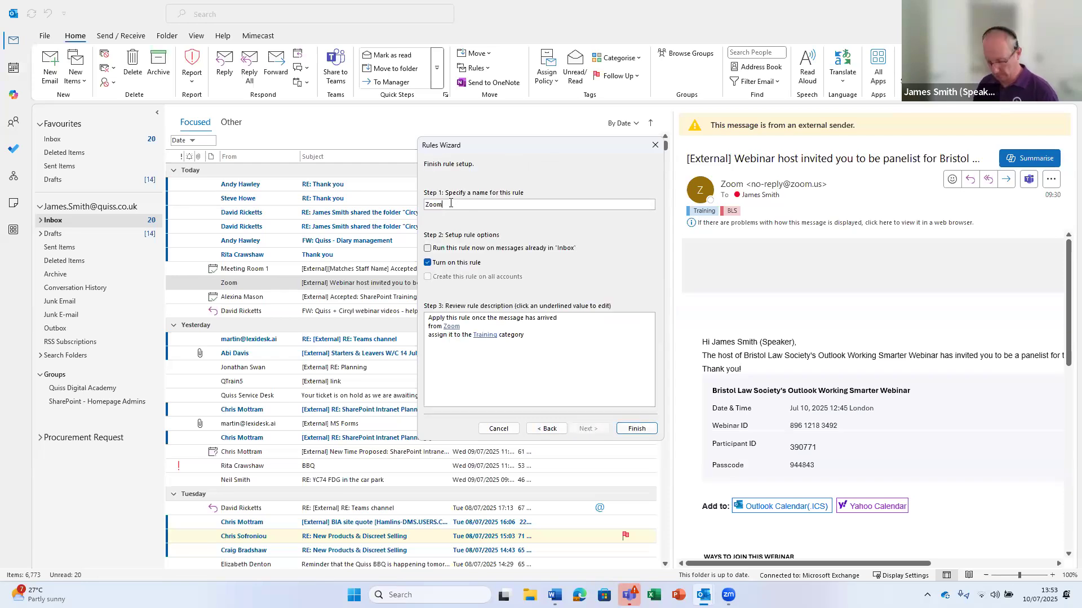
type("Categ")
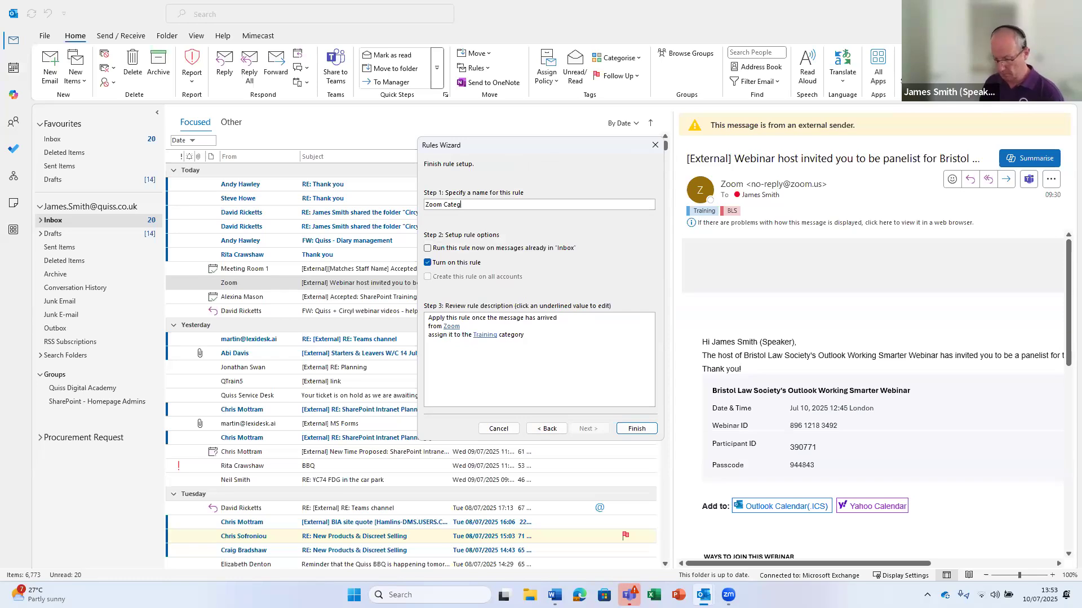
type("orise")
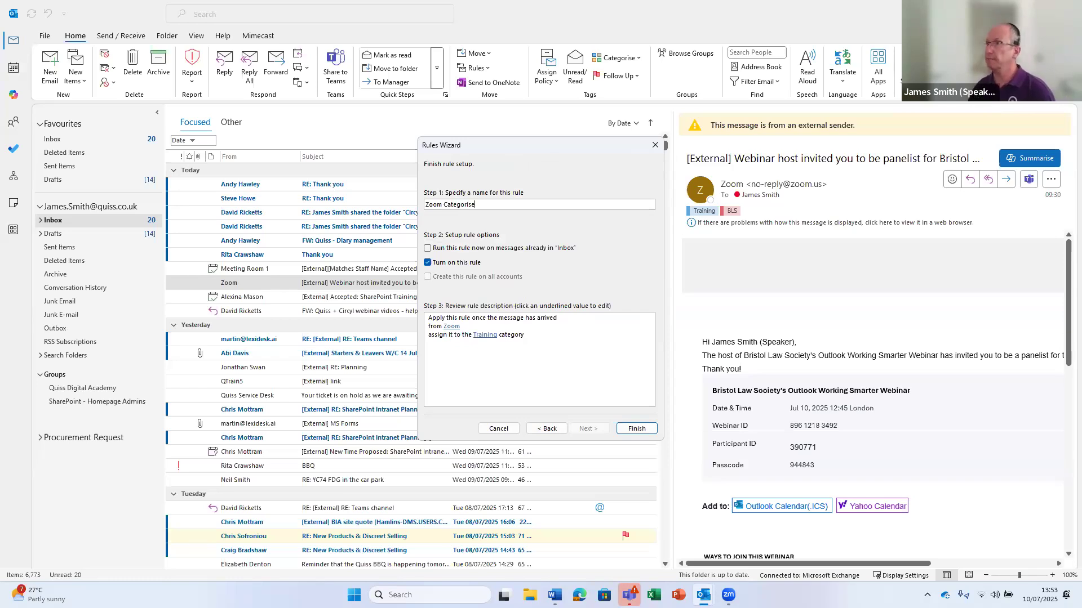
left_click(641, 429)
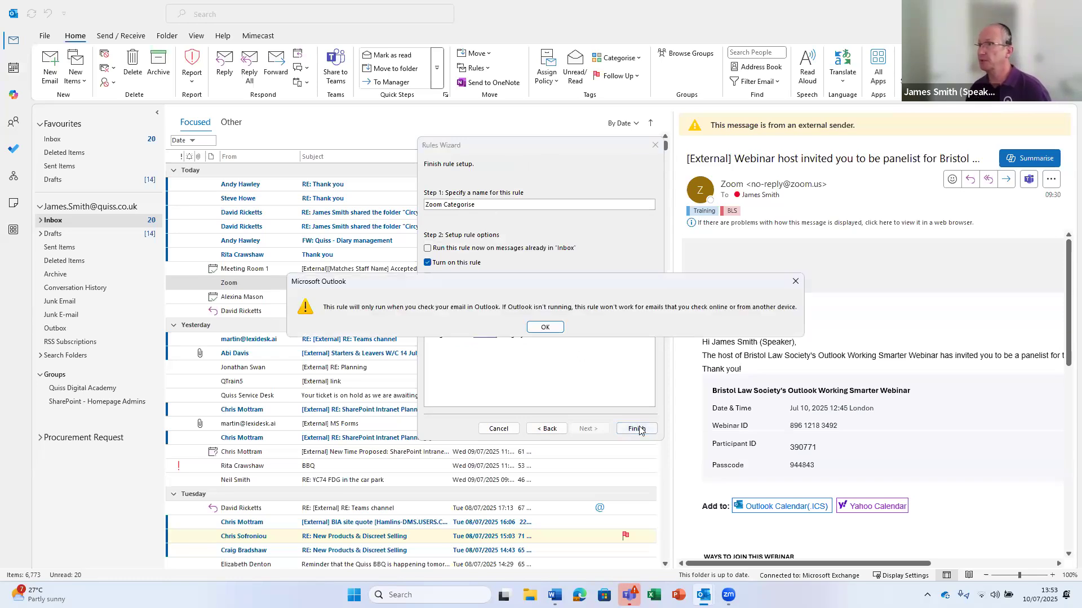
left_click(545, 328)
Close Rules and Alerts with OK and select the Zoom panelist invitation in the Inbox
left_click(624, 365)
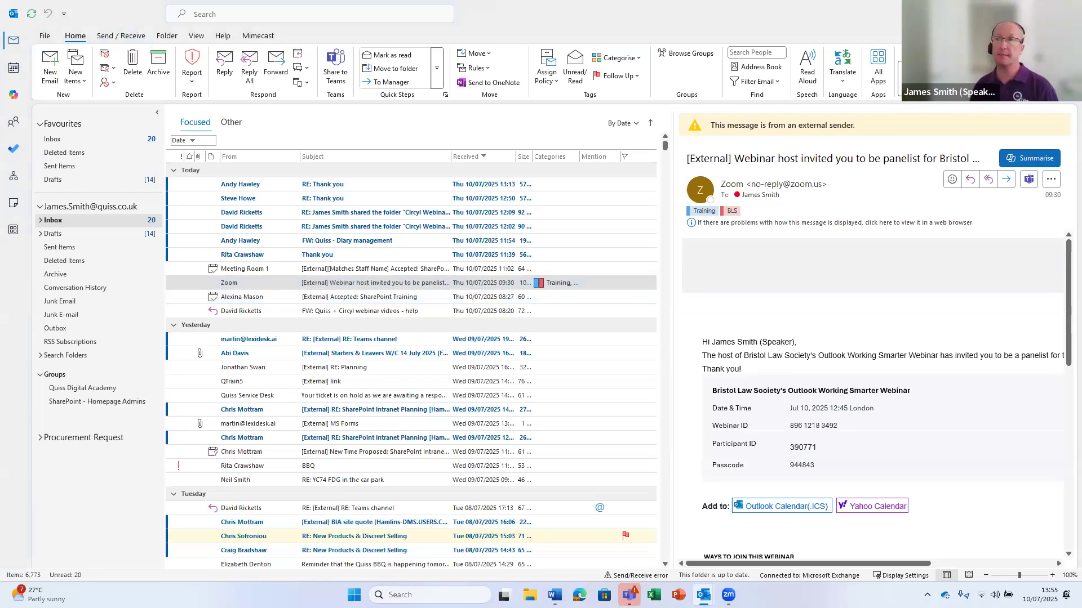
left_click(713, 19)
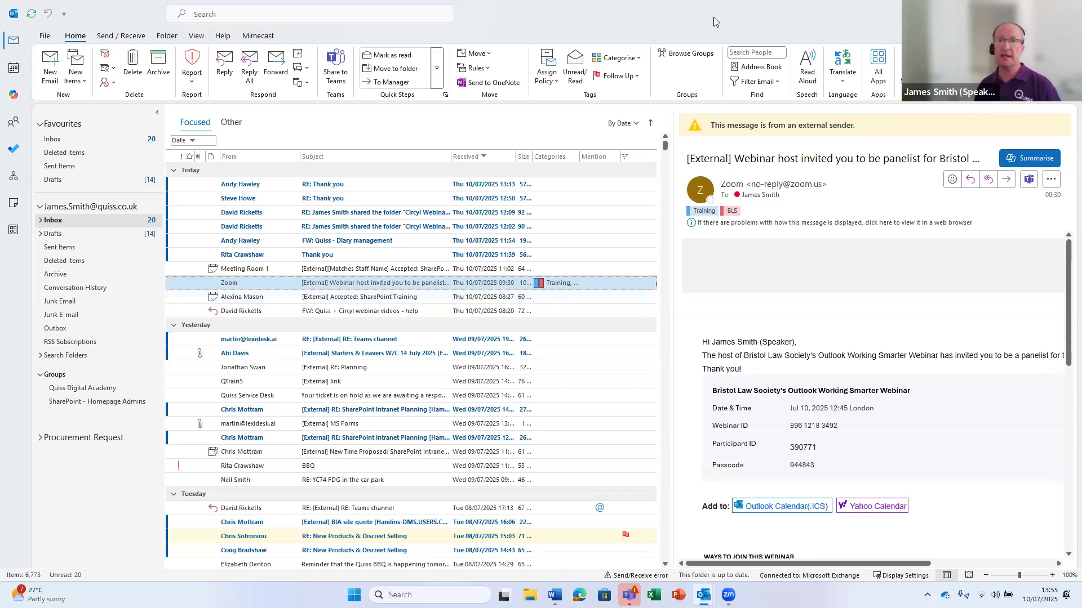